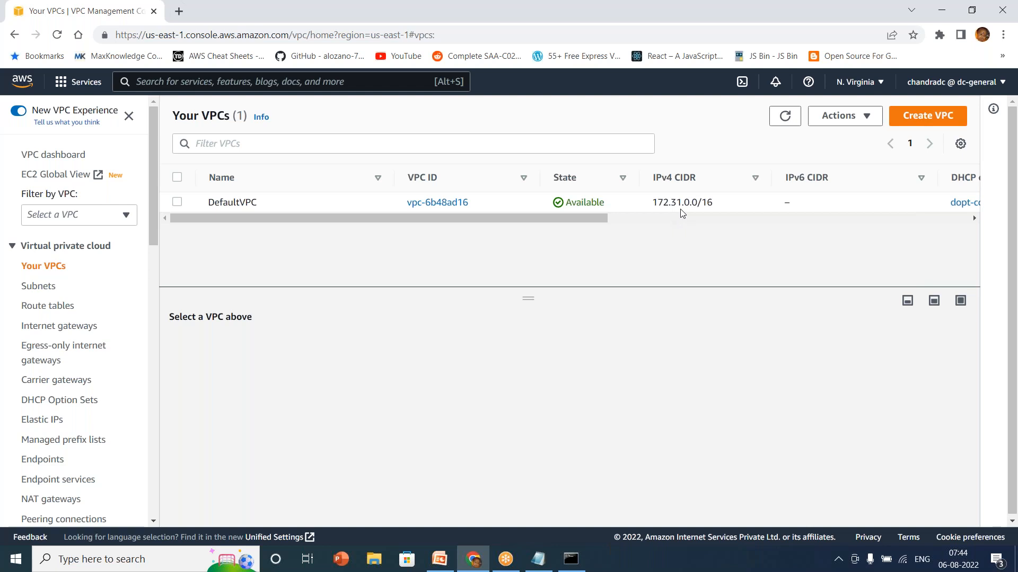
- Switch to PowerPoint, review the private IP ranges on the "VPC in AWS – IPv4" slide, and return to the VPC console
left_click(441, 561)
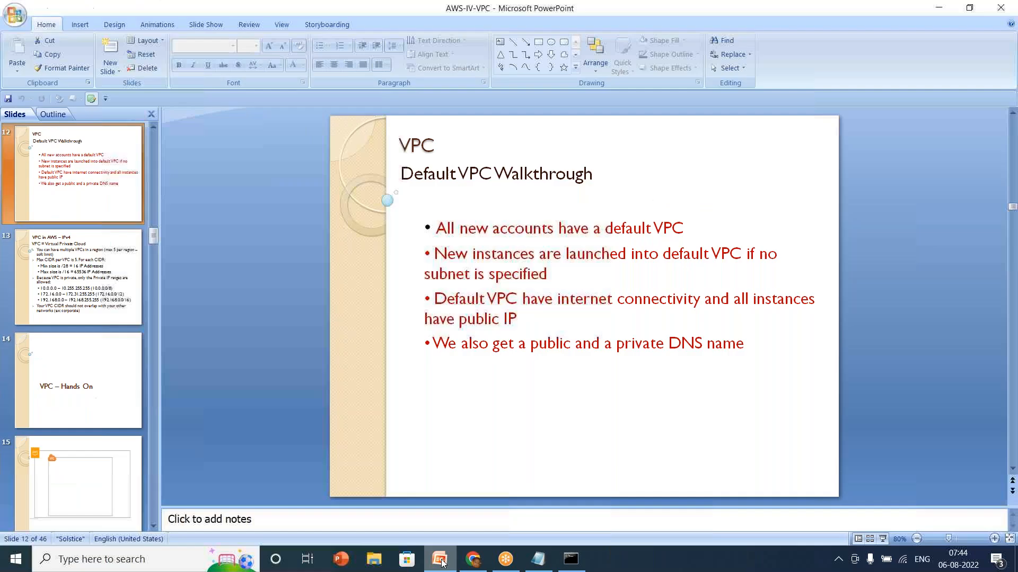
left_click(89, 286)
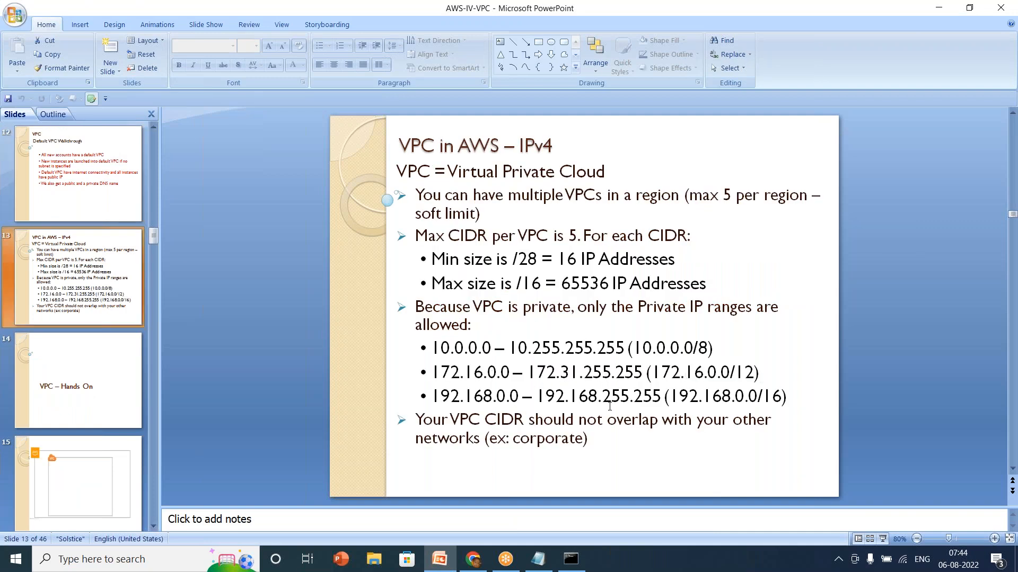
left_click(937, 6)
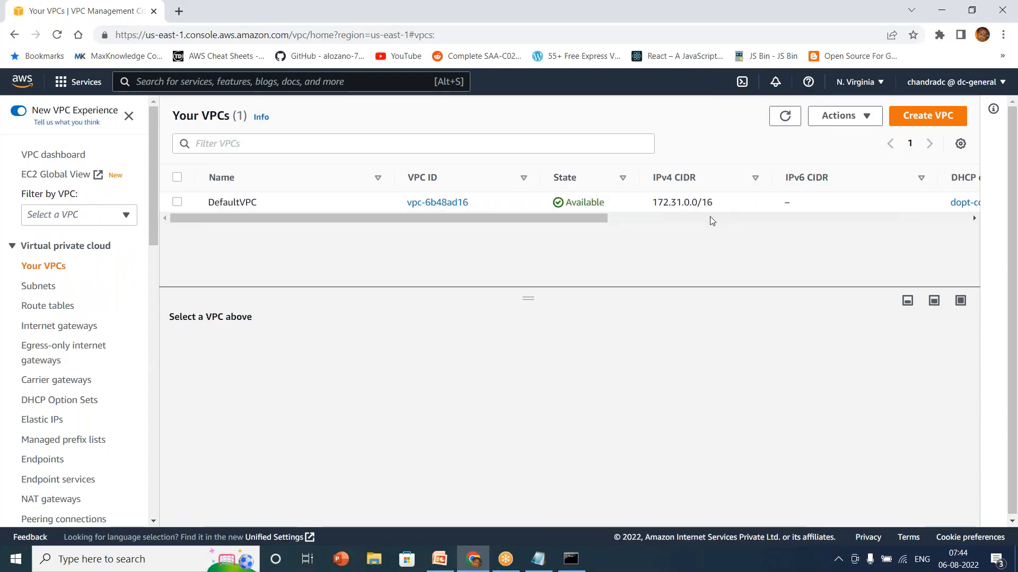
- Select DefaultVPC and examine its details, including its IPv4 CIDR and default VPC status
left_click(177, 202)
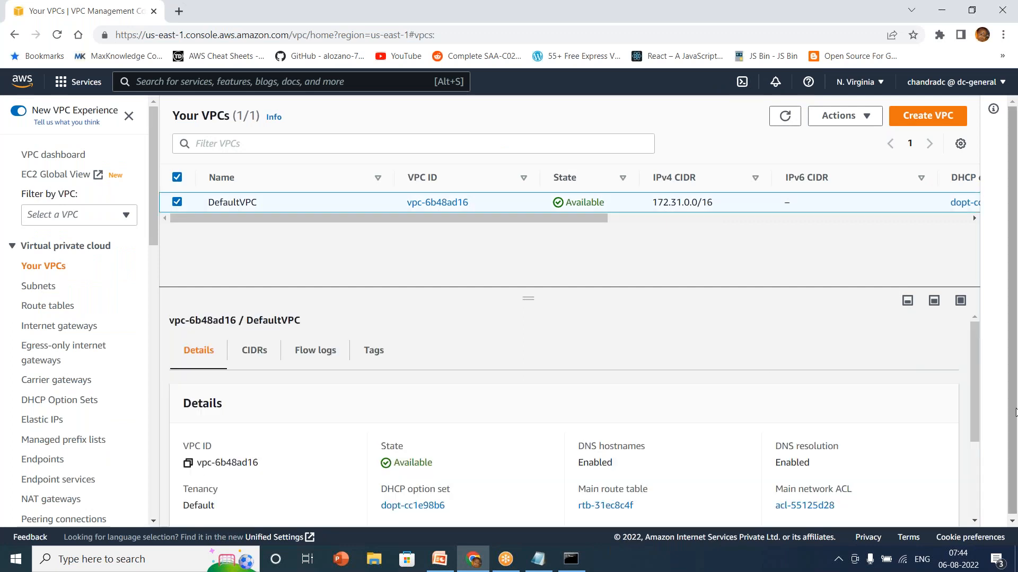
scroll(976, 522, "down", 3)
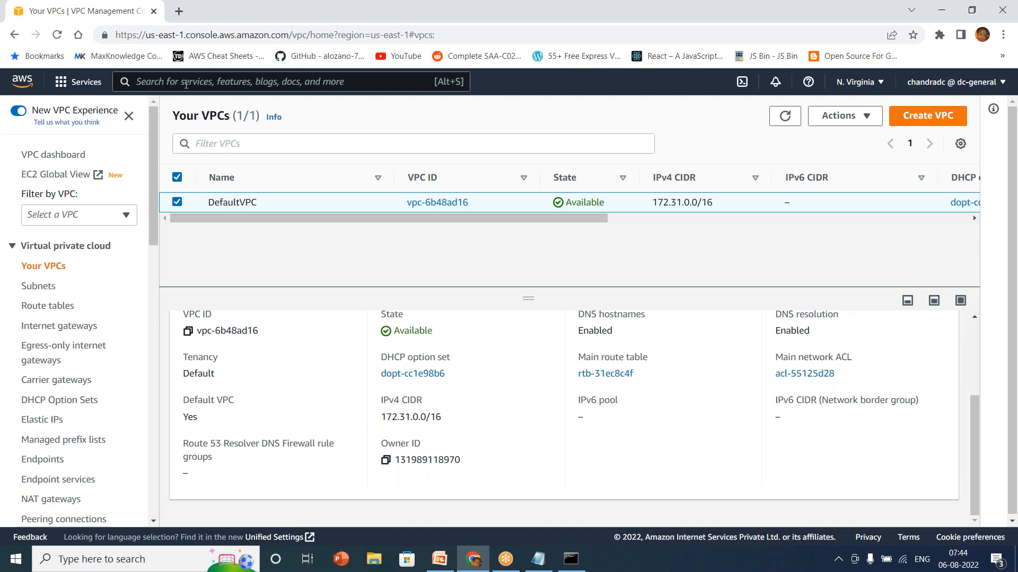
- Find the EC2 service, open it in a separate browser tab, and display the full list of instances
type("ec2")
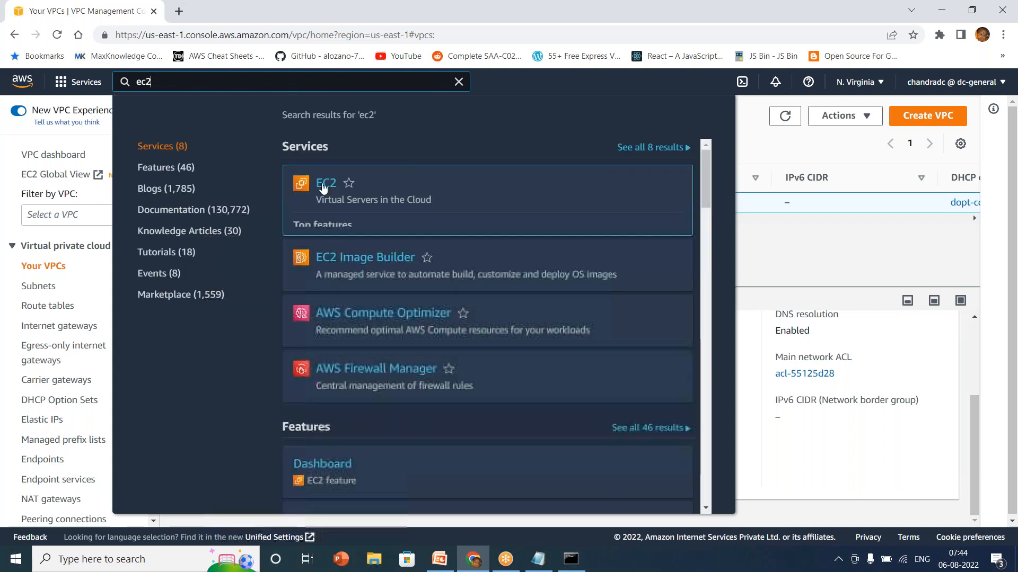
right_click(325, 184)
left_click(342, 194)
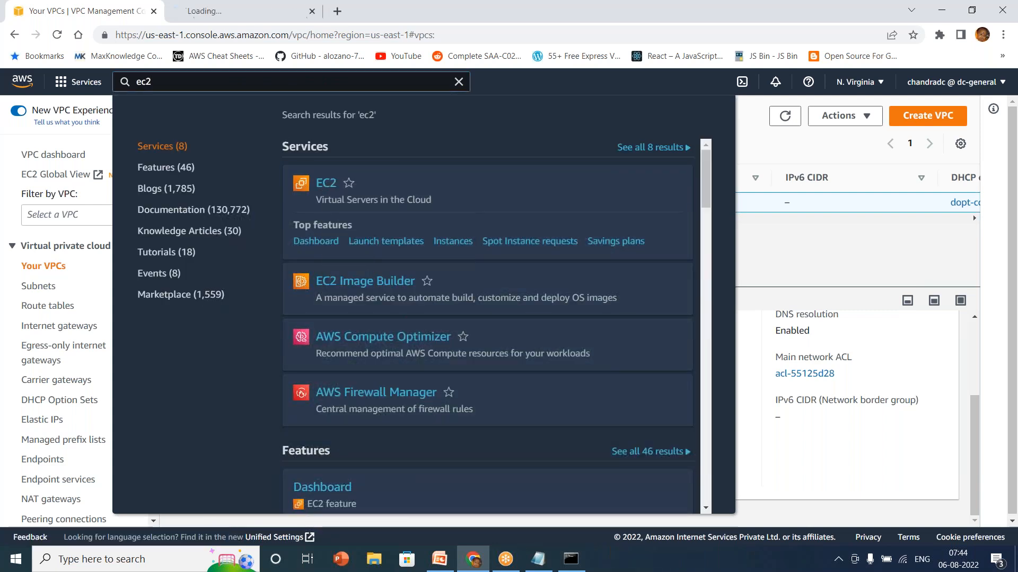
left_click(459, 81)
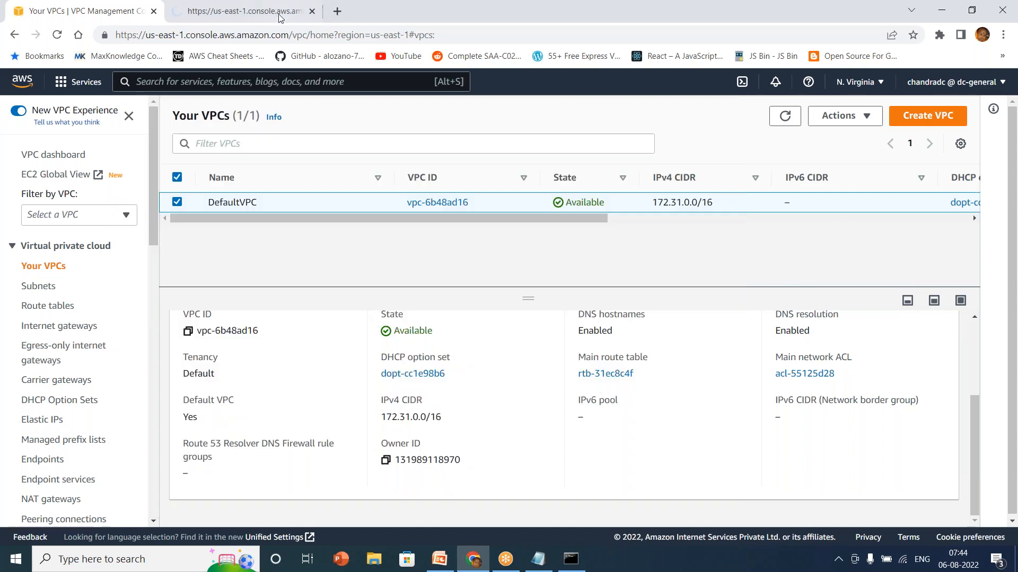
left_click(249, 11)
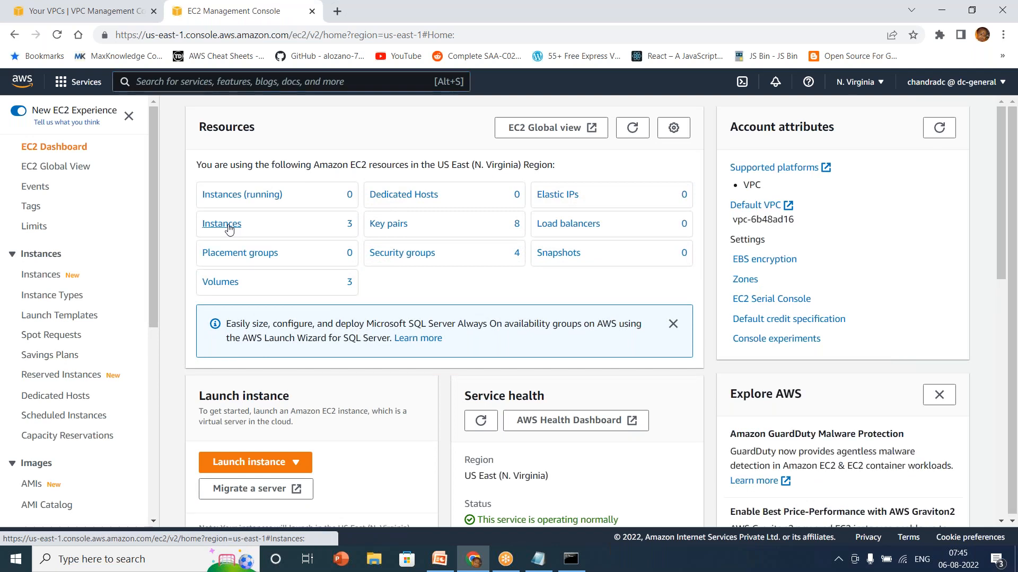
left_click(229, 227)
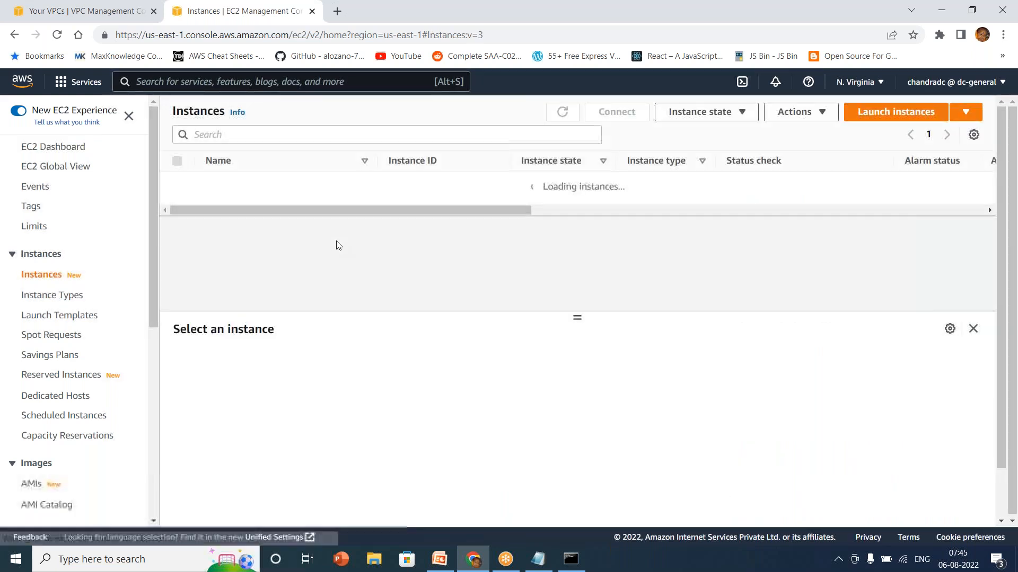
- Compare the private IPv4 addresses of ansible-node2 and ansible-node1 with the DefaultVPC's IPv4 CIDR range
left_click(177, 183)
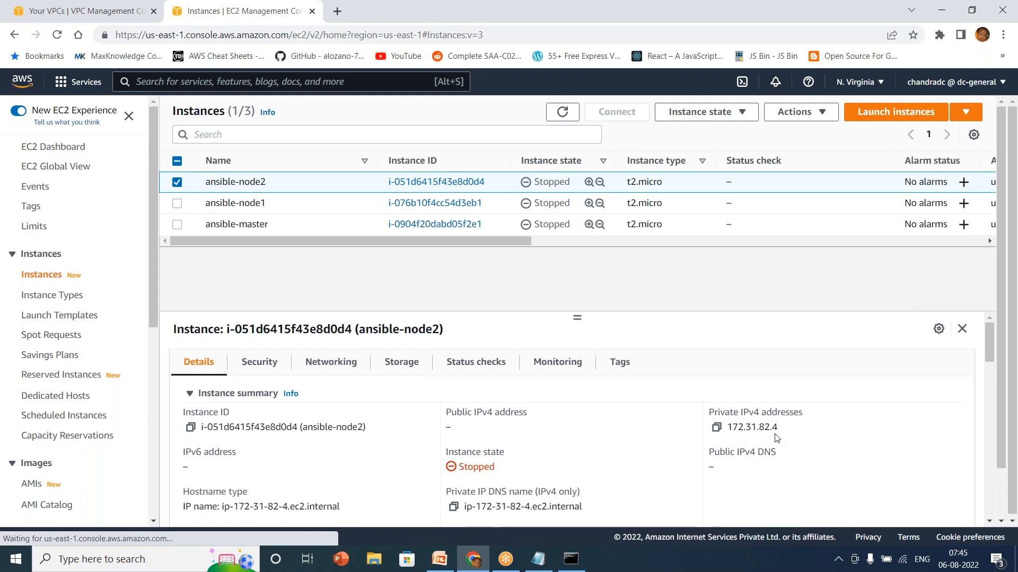
left_click(95, 10)
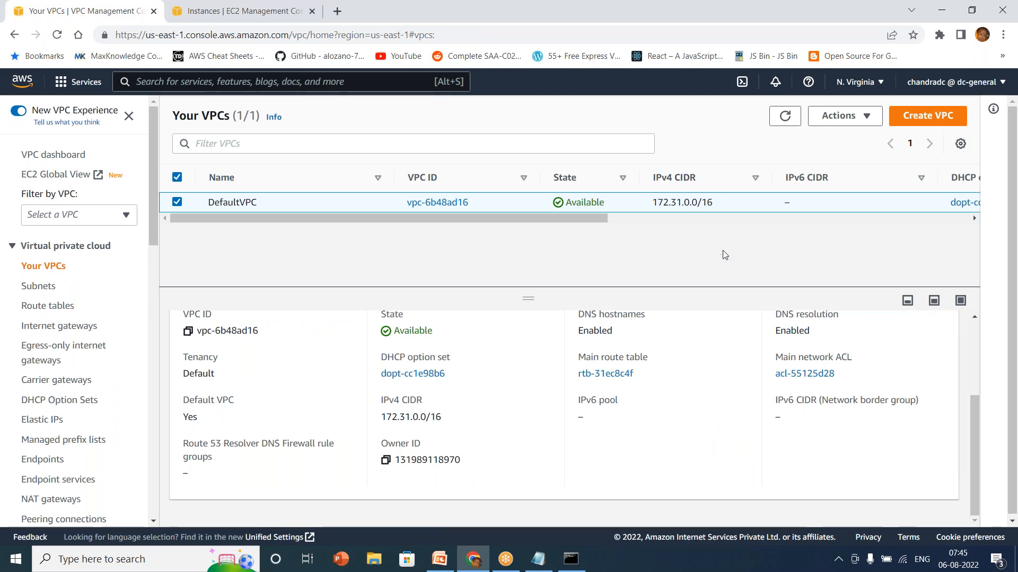
left_click(216, 10)
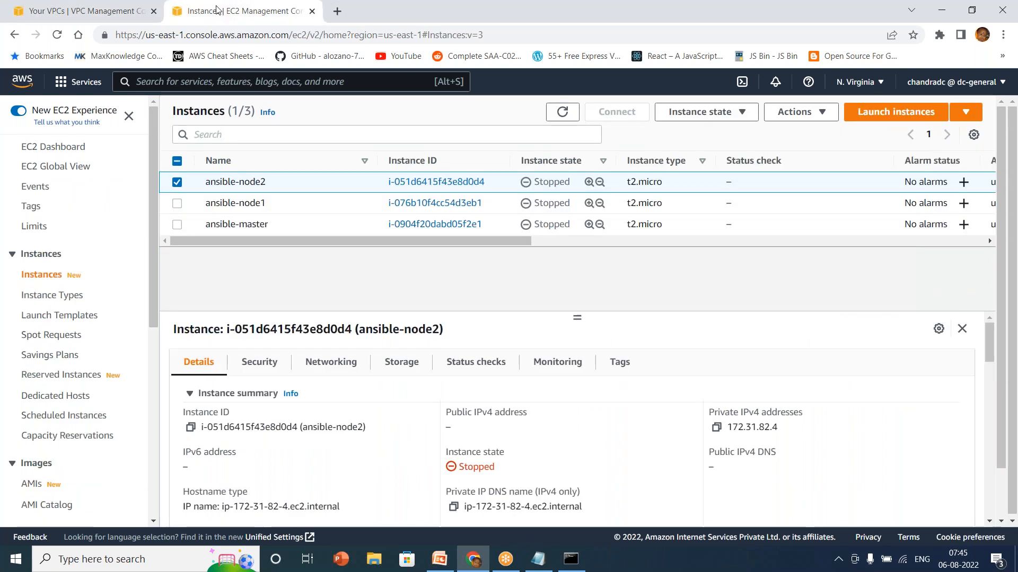
left_click(177, 205)
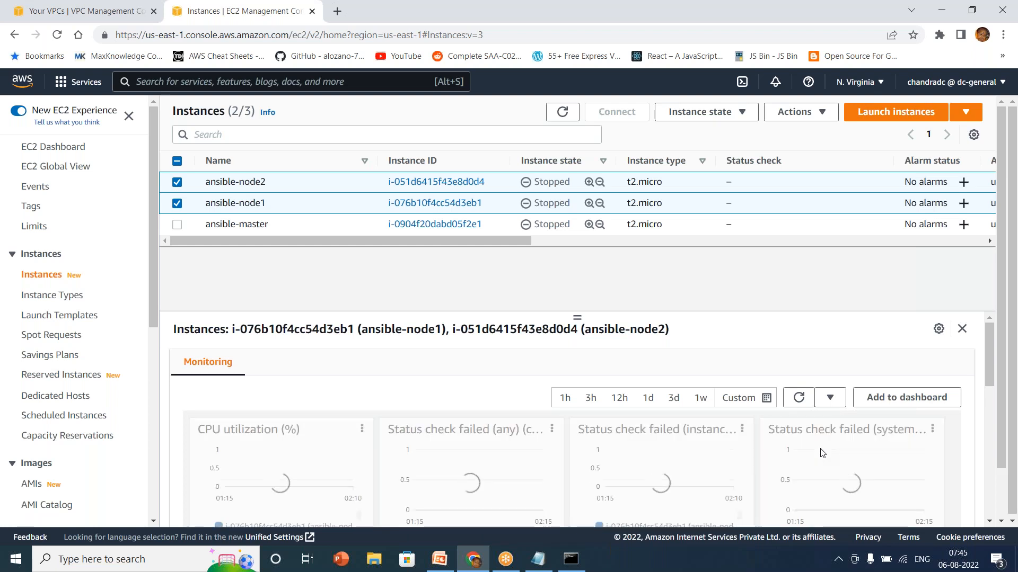
left_click(177, 182)
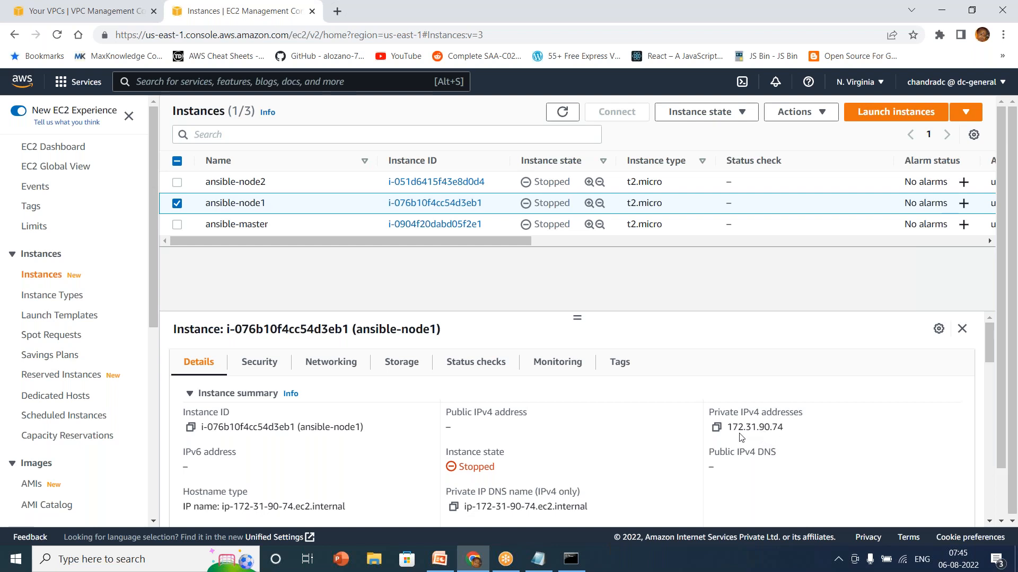
left_click(105, 16)
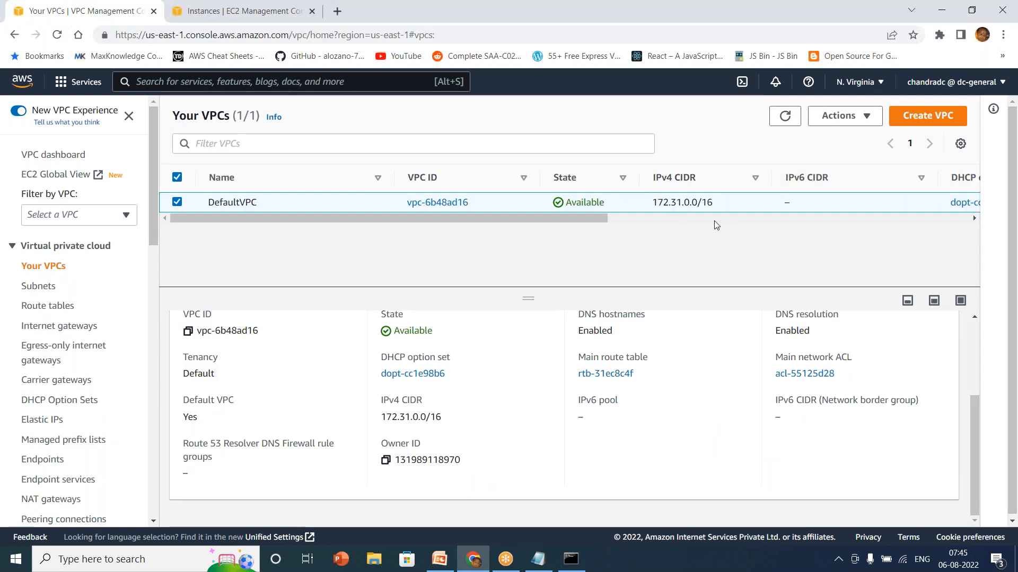
- Examine the DefaultVPC's remaining list columns, such as DHCP option set, main route table, network ACL and tenancy
left_click(683, 219)
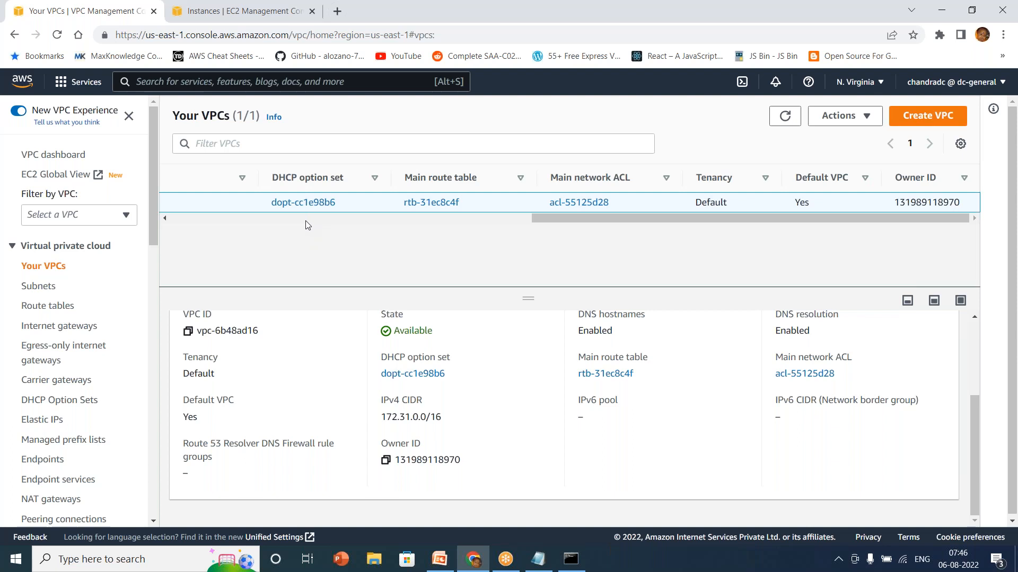
scroll(307, 225, "left", 1)
scroll(307, 225, "left", 5)
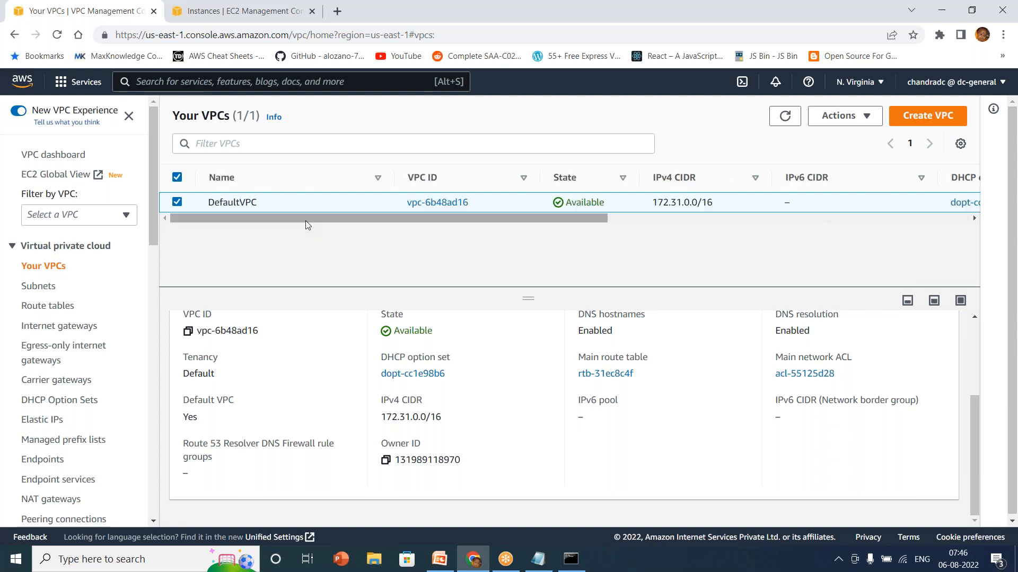
mouse_move(223, 207)
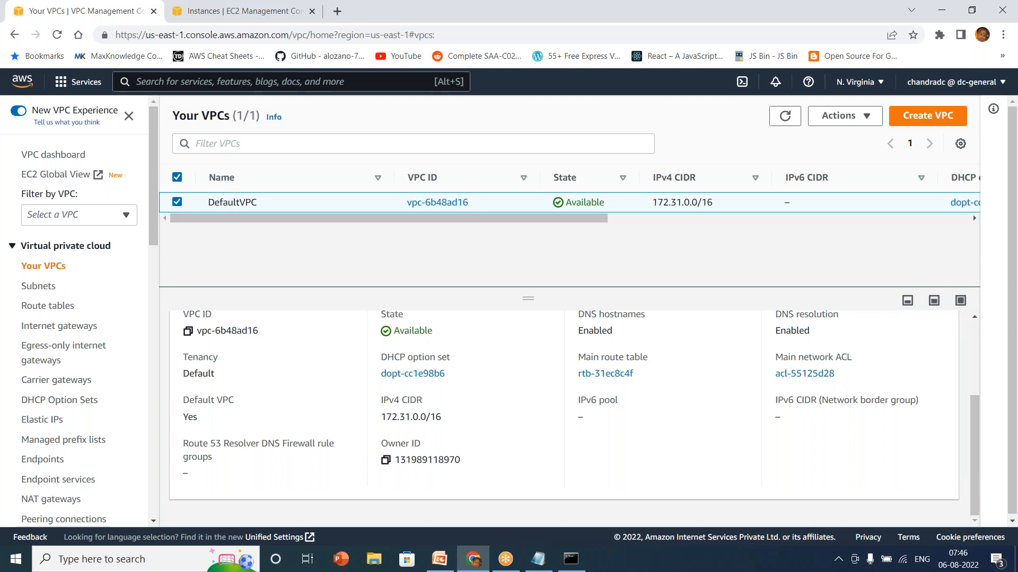
- Open the subnets list and examine each subnet's IPv4 CIDR, available IPv4 addresses and Availability Zone
left_click(42, 290)
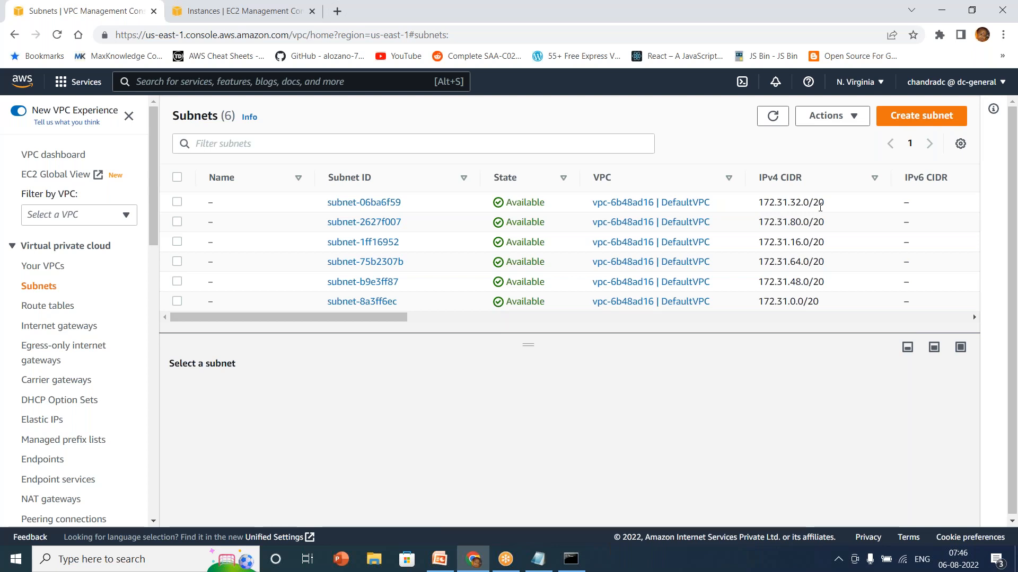
left_click(704, 317)
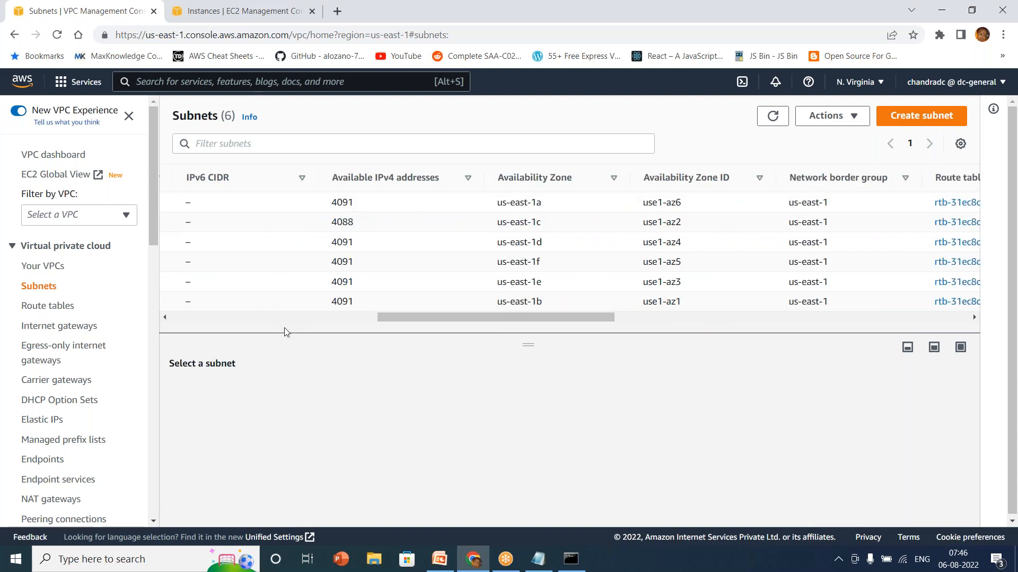
left_click(273, 318)
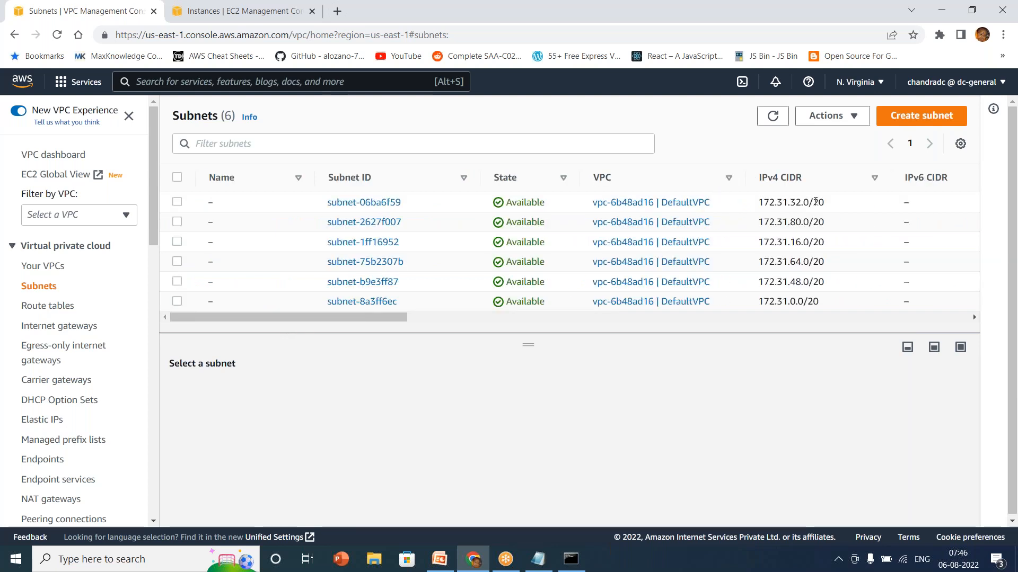
left_click(425, 318)
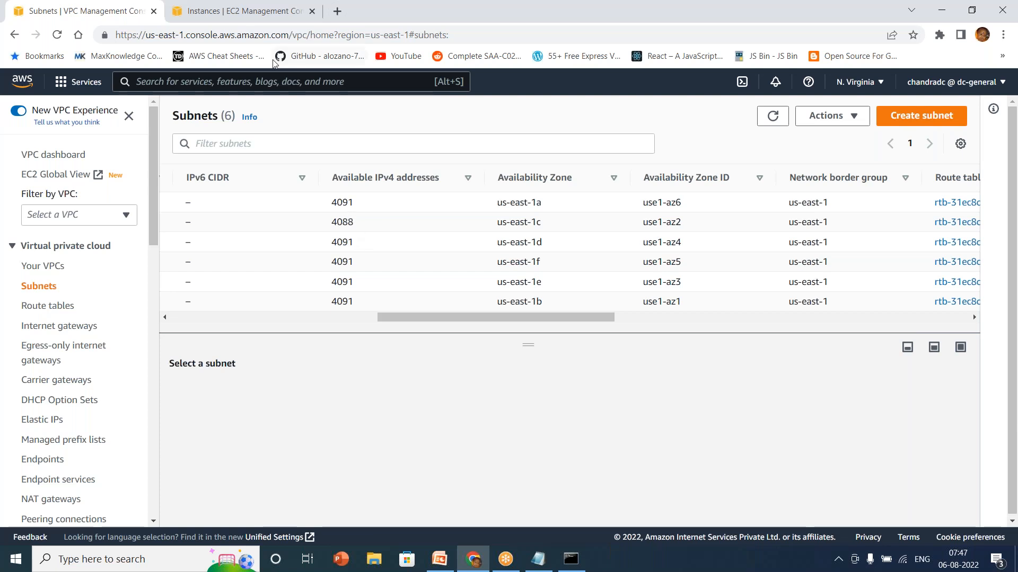
- Compare the EC2 instances list with the available IPv4 address counts in the subnets list
left_click(241, 11)
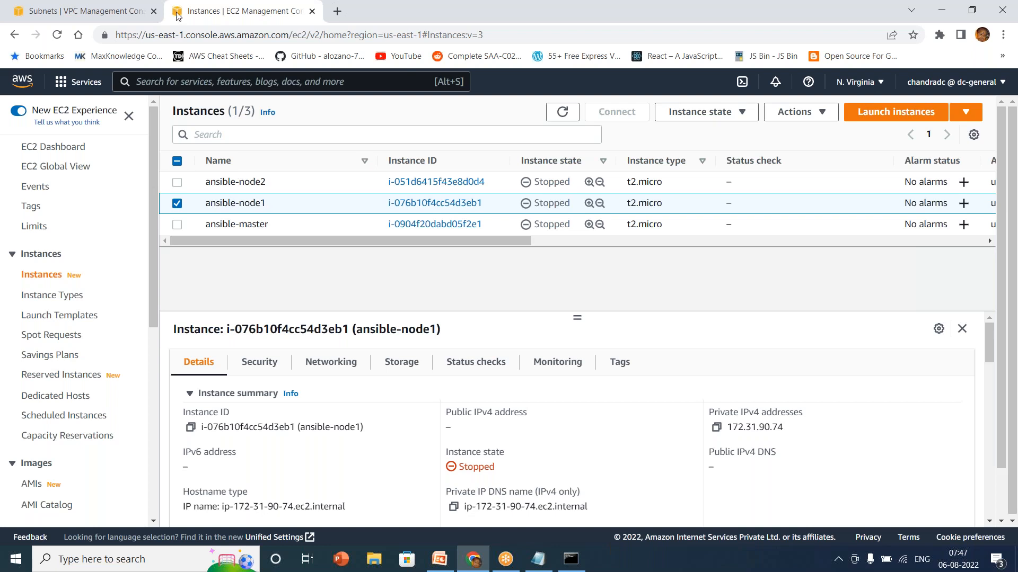
left_click(126, 12)
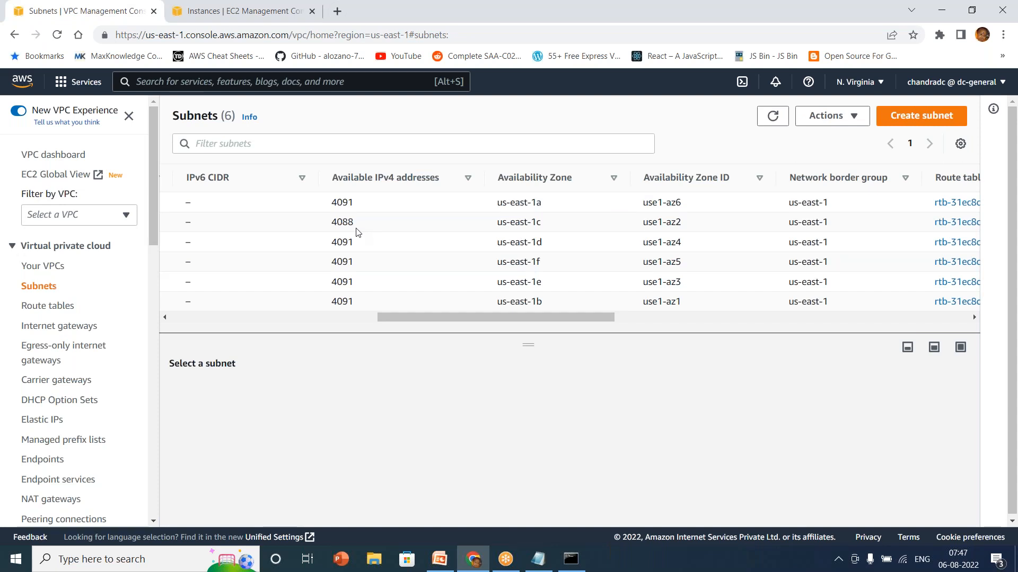
left_click(203, 19)
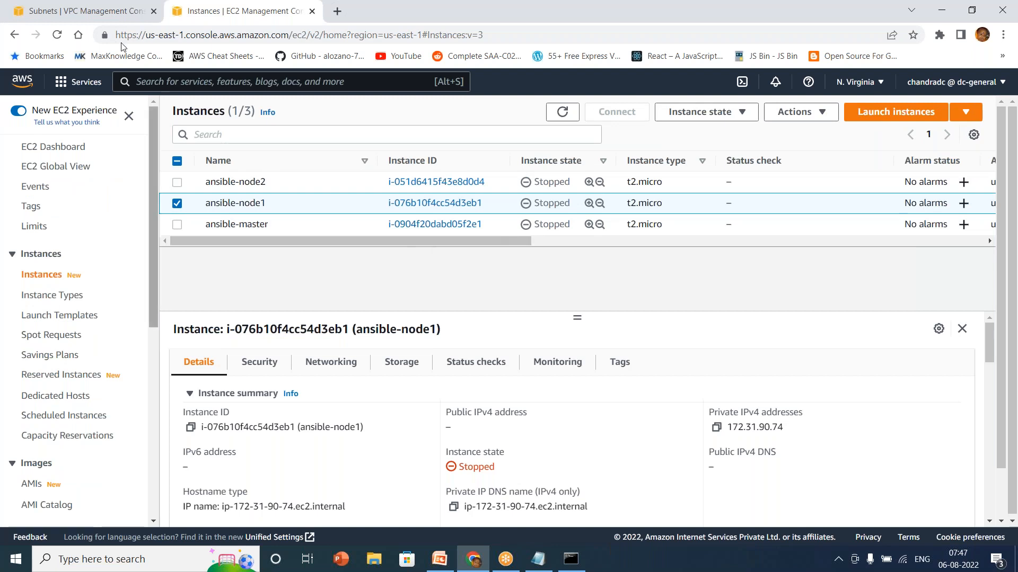
left_click(69, 10)
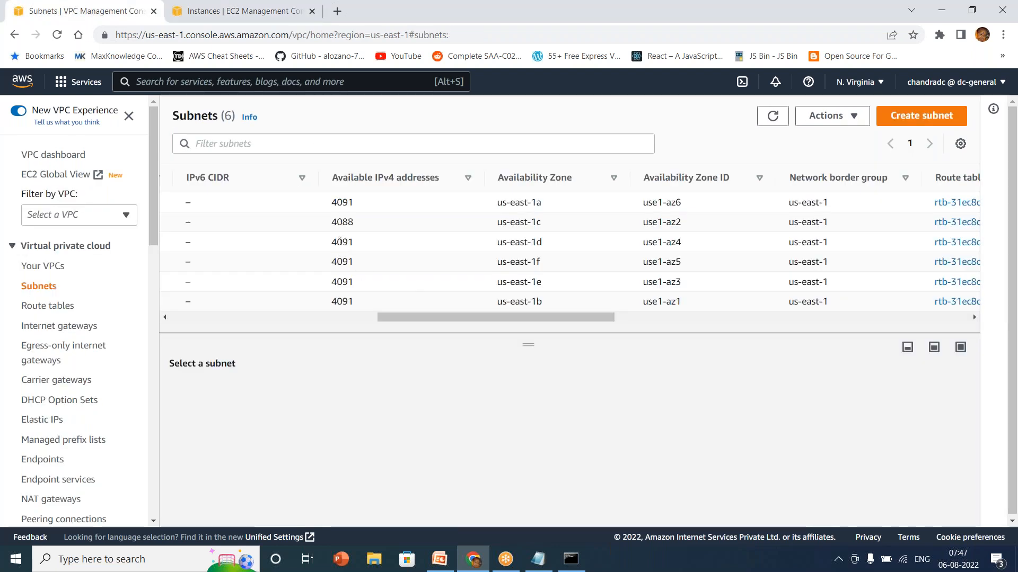
- Examine the subnets' VPC, Availability Zone, route table, network ACL, default subnet and auto-assign public IPv4 columns
left_click(262, 322)
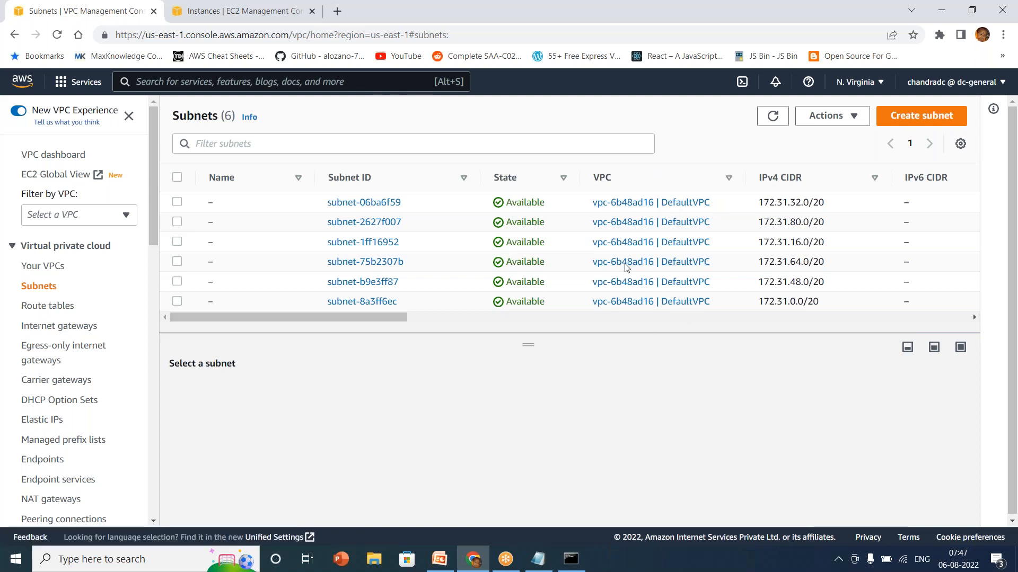
left_click(609, 318)
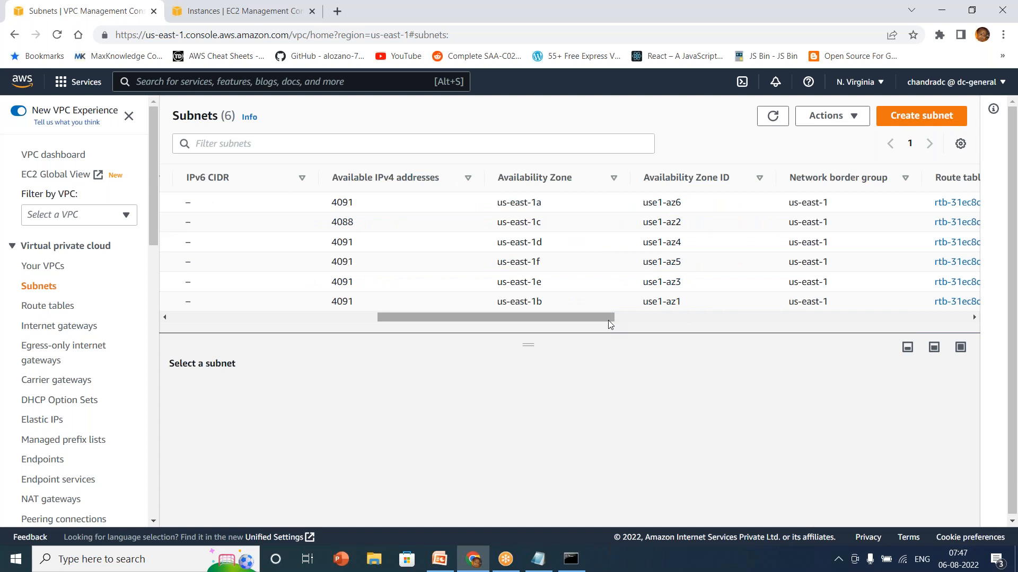
left_click(655, 318)
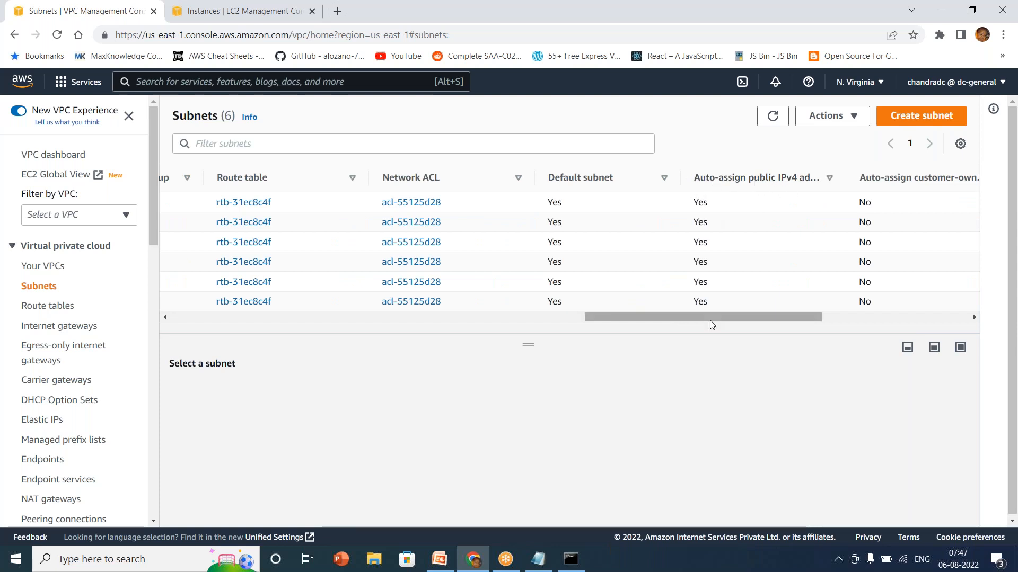
left_click(842, 317)
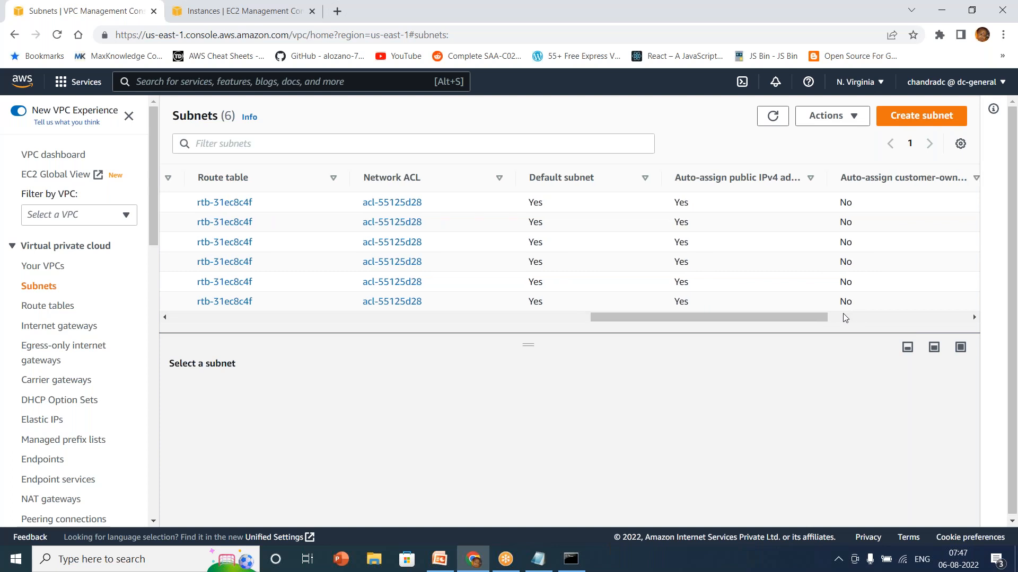
left_click(179, 320)
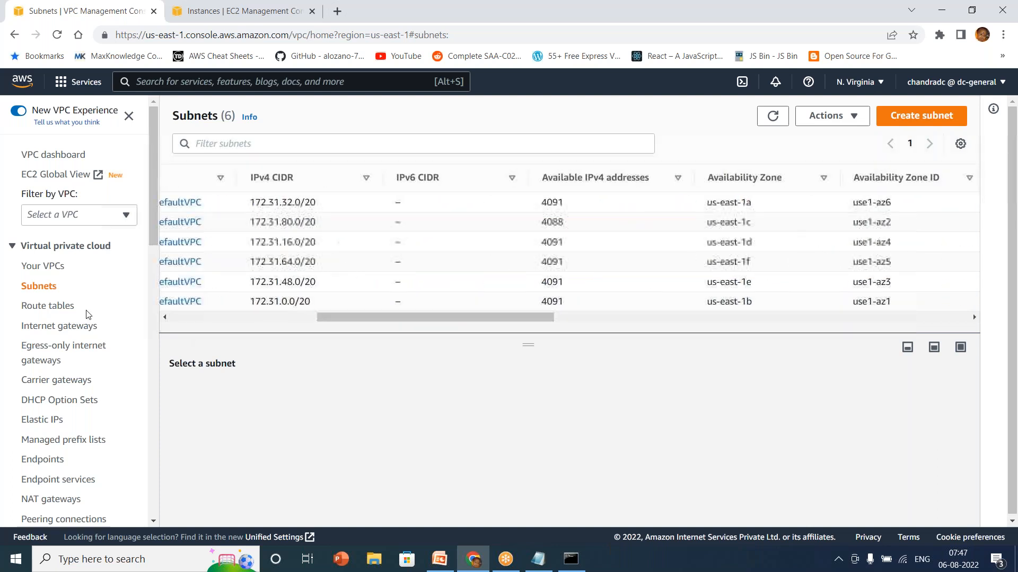
- Review the VPC's route tables, internet gateways and egress-only internet gateways pages in turn
left_click(57, 310)
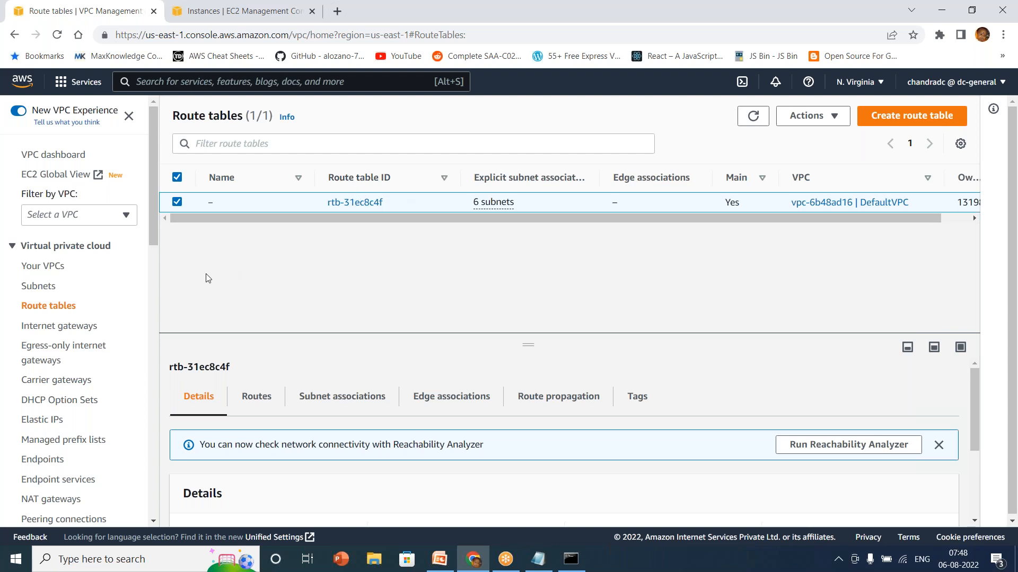
left_click(51, 329)
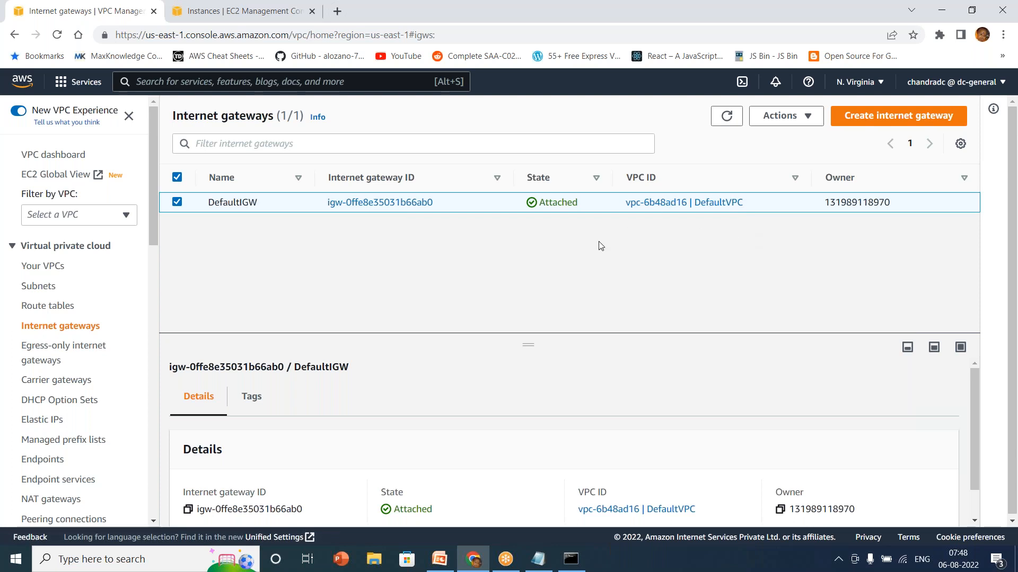
left_click(86, 354)
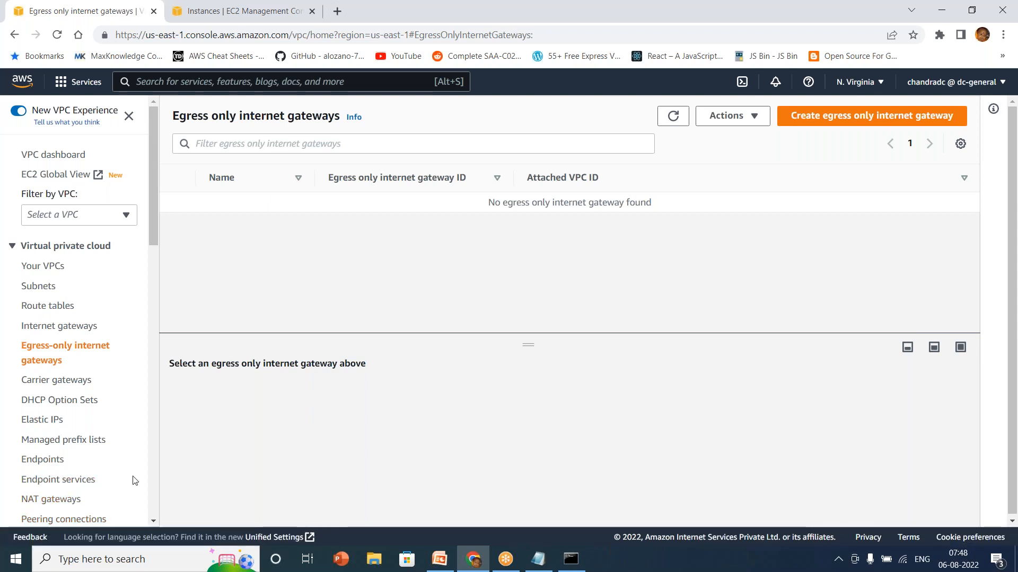
- Return to the VPC list, switch to PowerPoint and review the "VPC in AWS – IPv4" slide in full-screen view
left_click(44, 270)
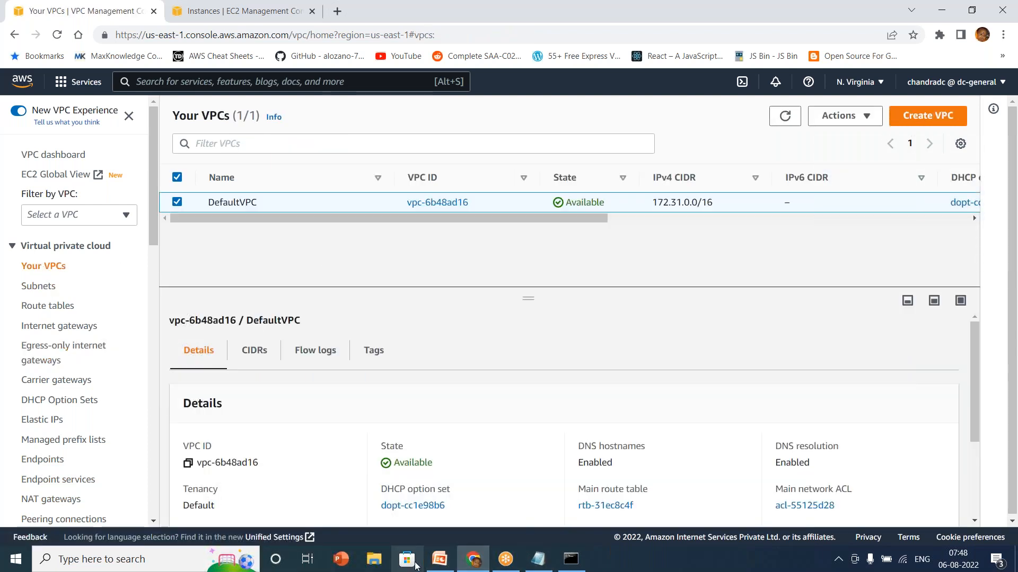
left_click(439, 564)
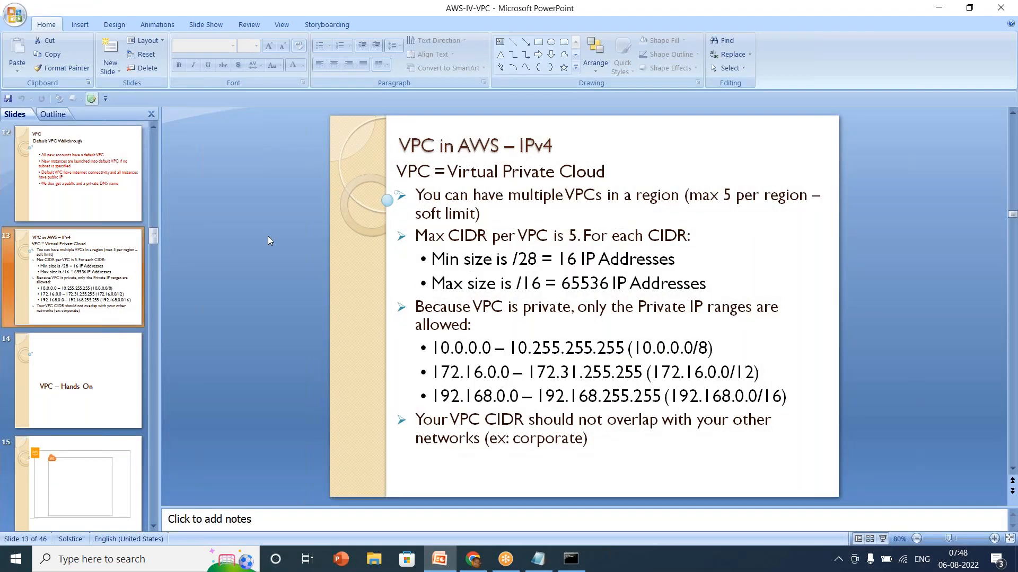
key("shift+F5")
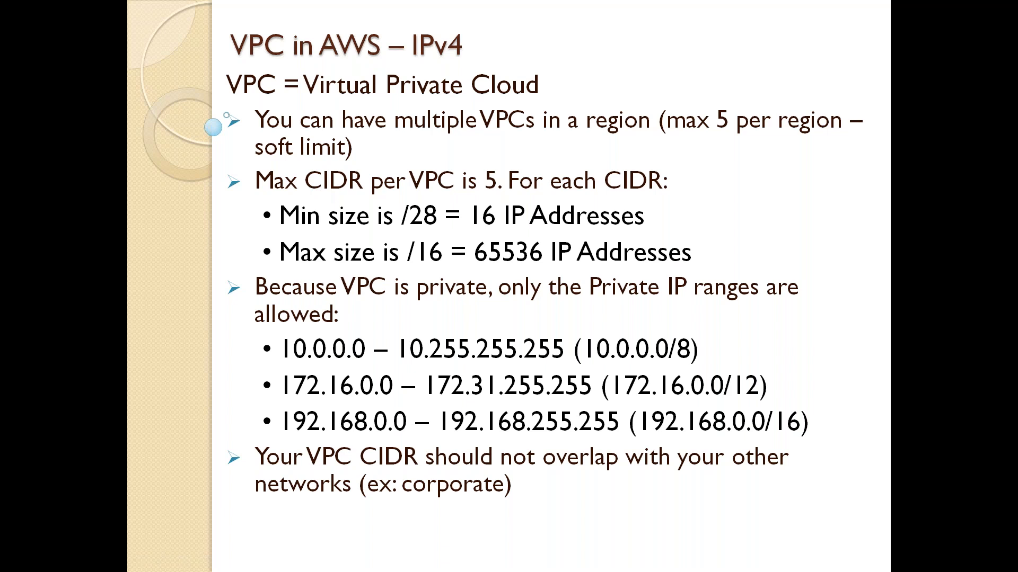
key("Escape")
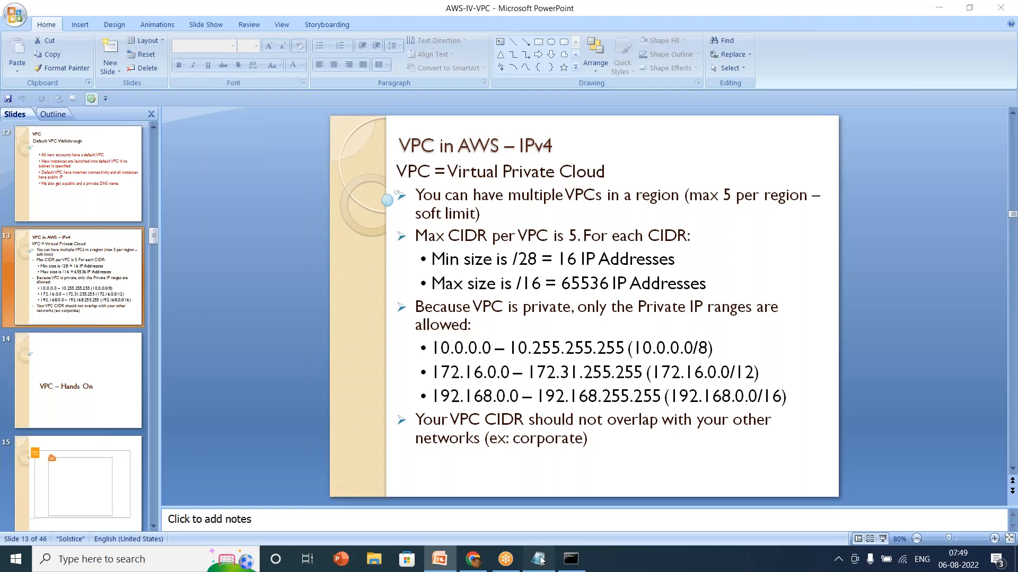
- Switch to Notepad and add the line "VPC-A -->10.0.0.0/16 -->" below the existing notes, separated by blank lines
left_click(541, 560)
key("Return")
key("Return")
key("Return")
key("Return")
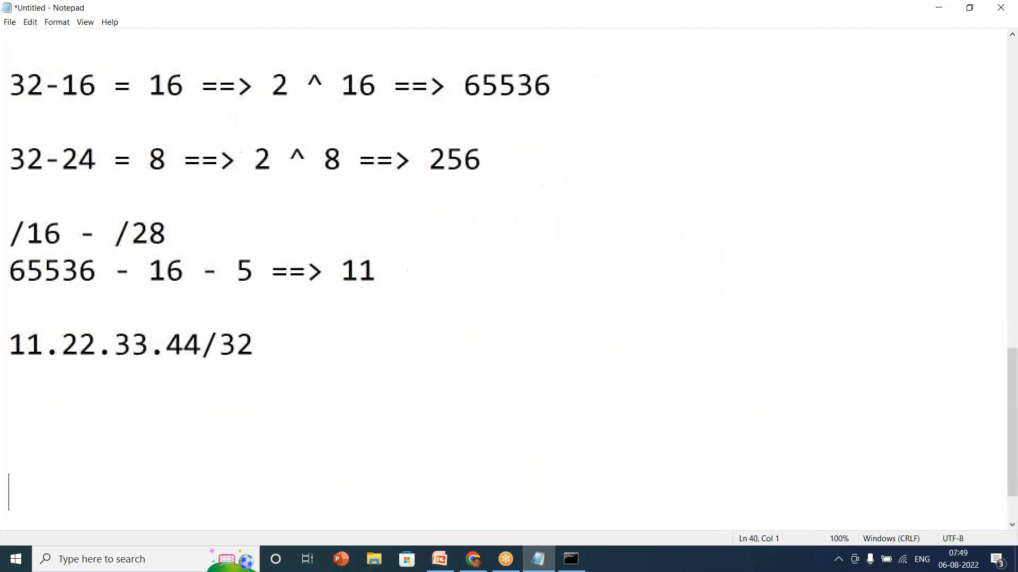
type("VPC-")
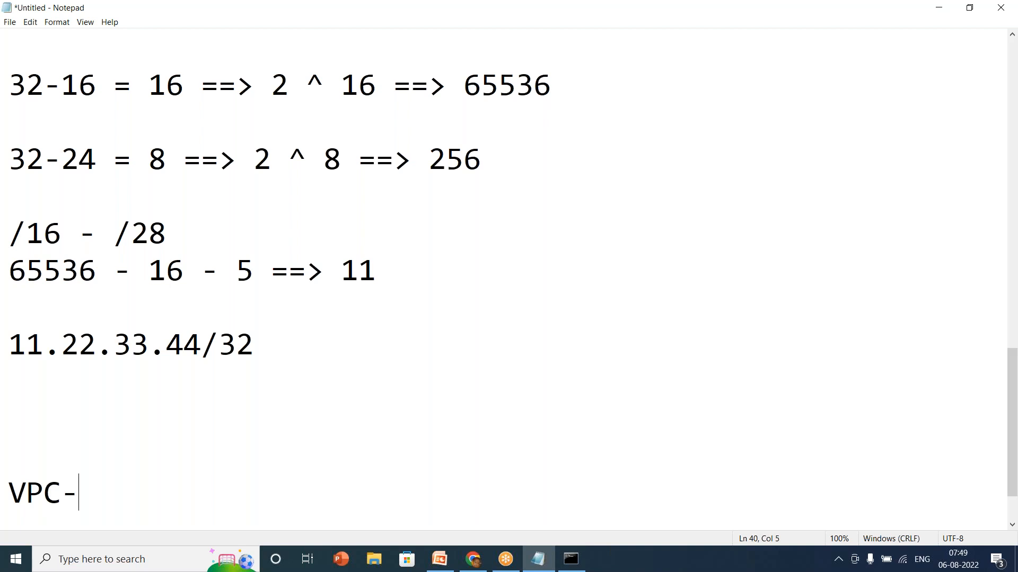
type("A -->10.0.0.0/")
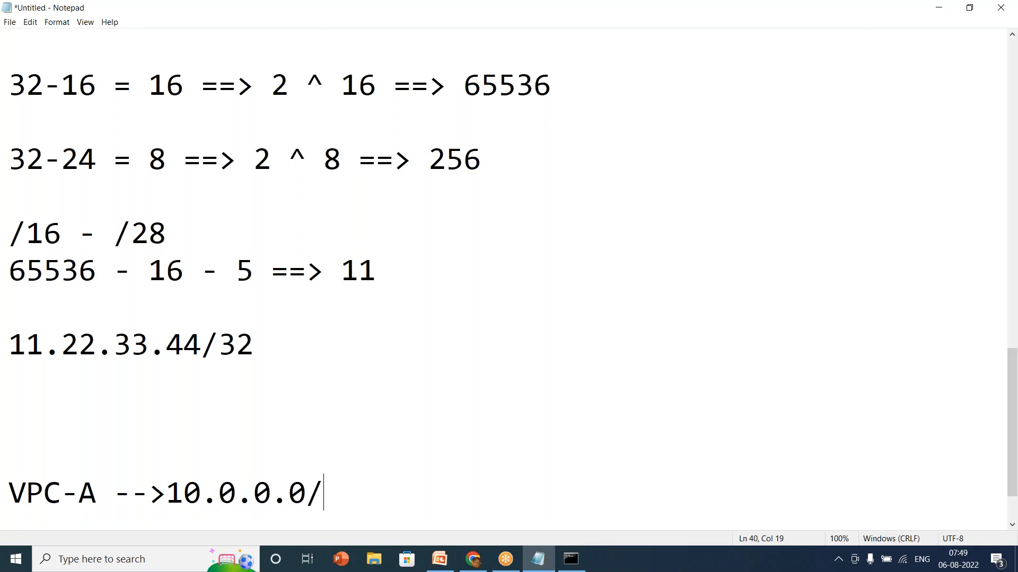
type("16 --")
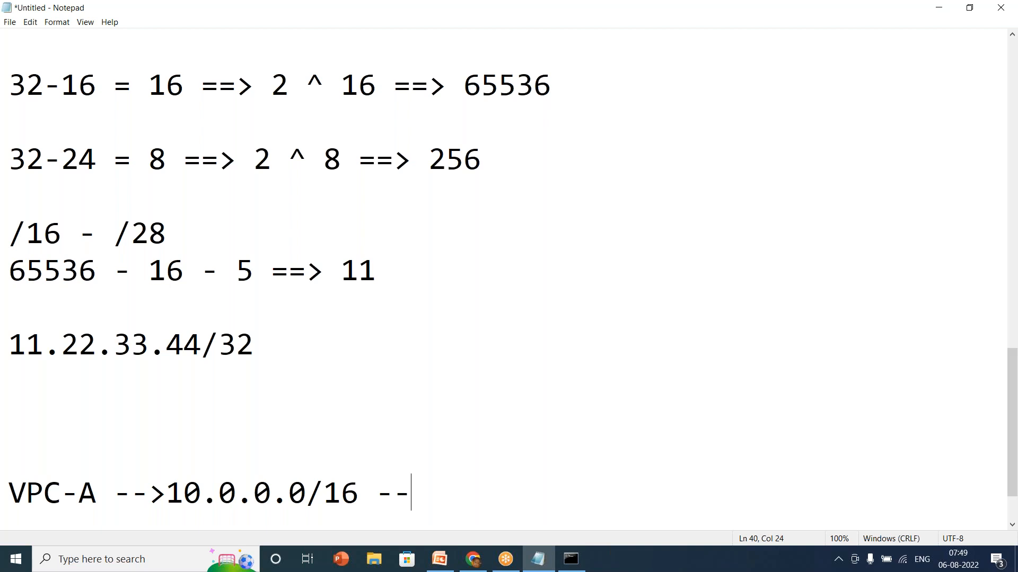
type(">")
- List the CIDR ranges 10.1.0.0/16 and 10.16.0.0/16 on separate lines under the VPC-A note
key("Return")
type("10")
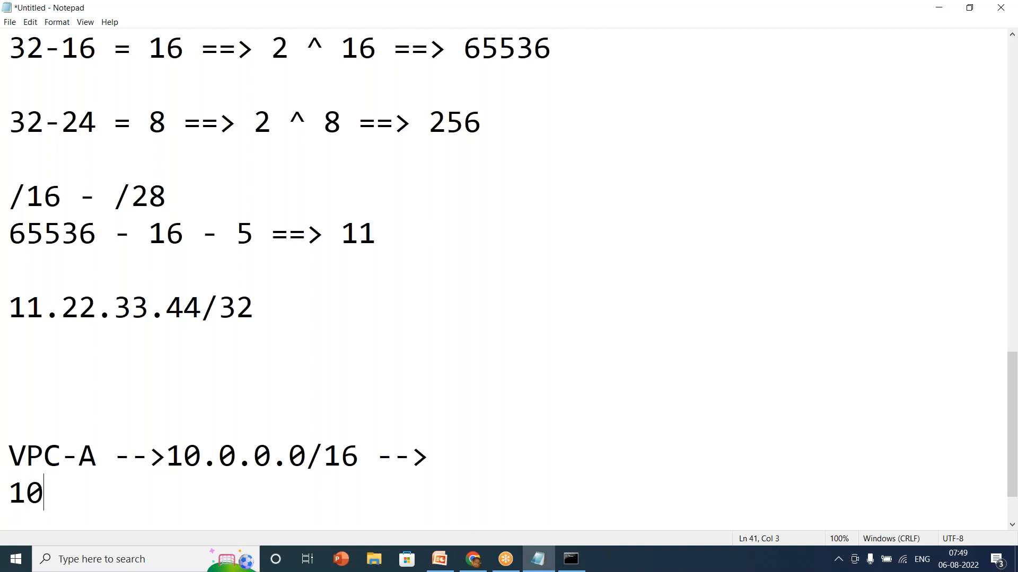
type(".1.0.0.")
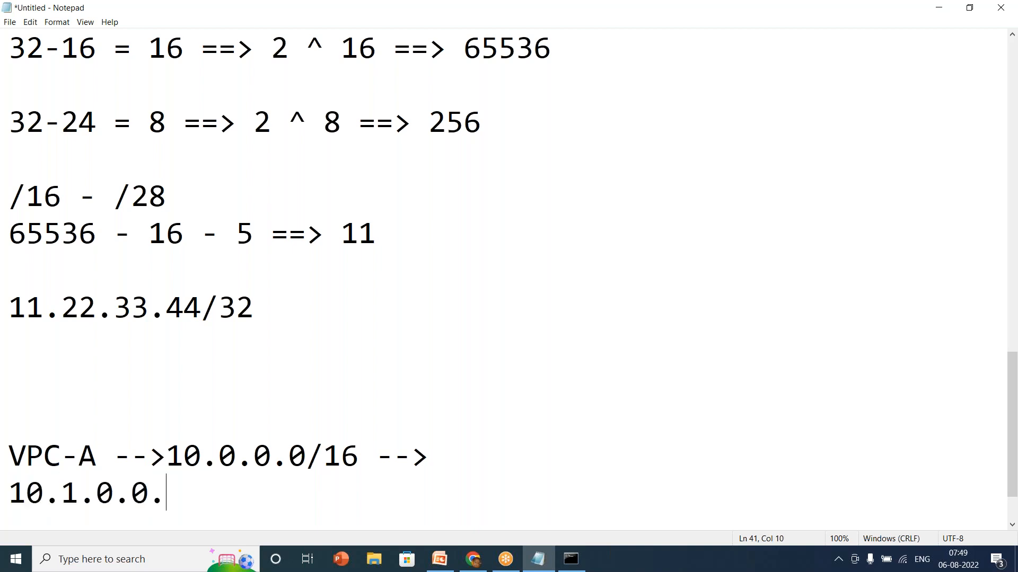
key("BackSpace")
type("/16")
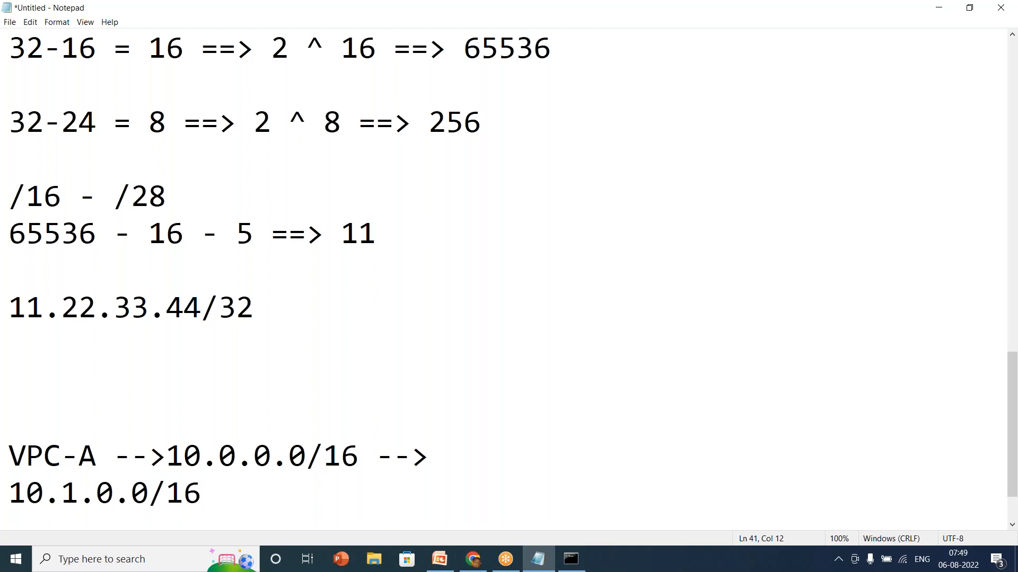
key("Return")
type("10.16.0")
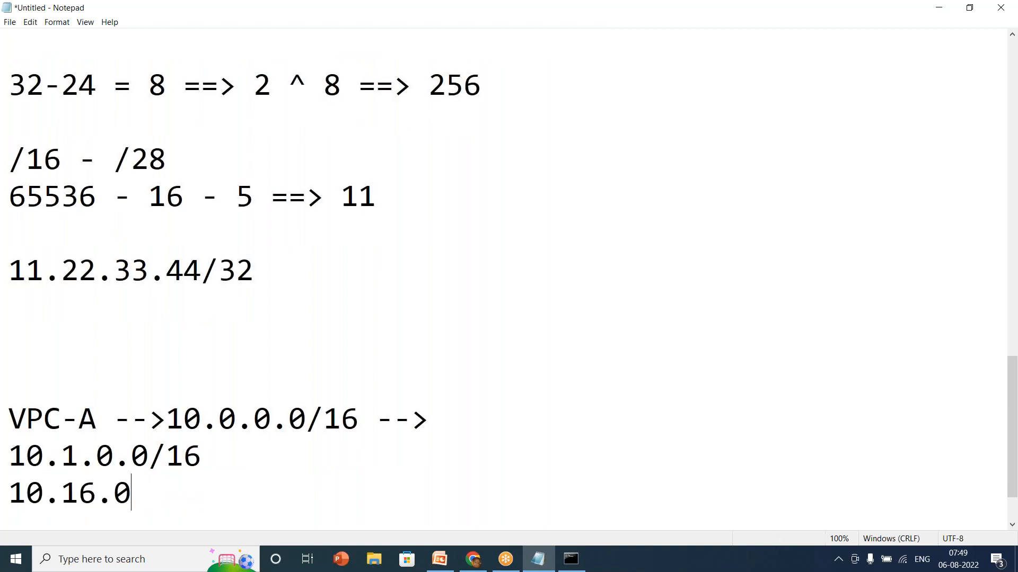
type(".0/16")
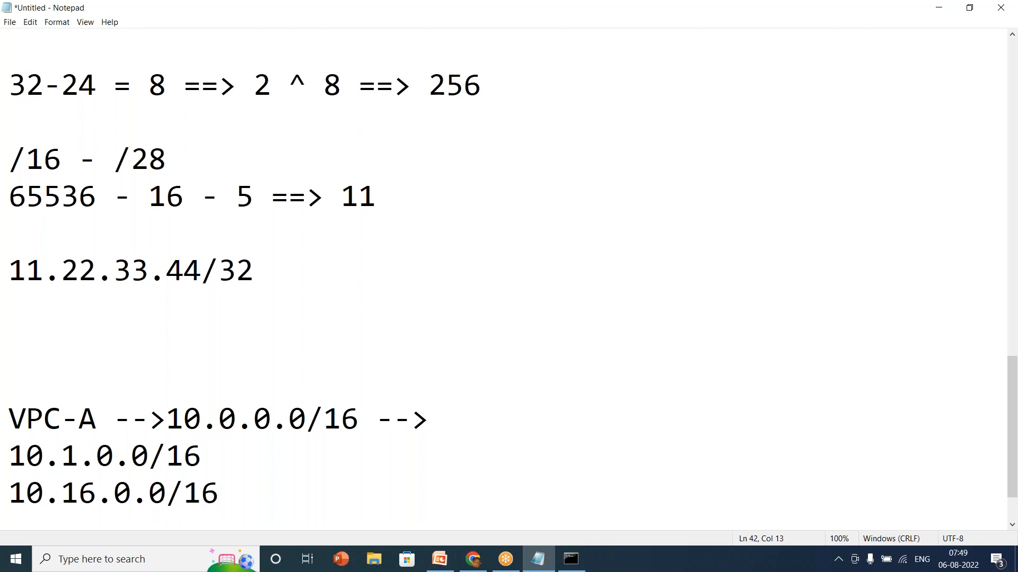
- Switch back to PowerPoint and present the "VPC in AWS – IPv4" slide to review the allowed private ranges
key("alt+Tab")
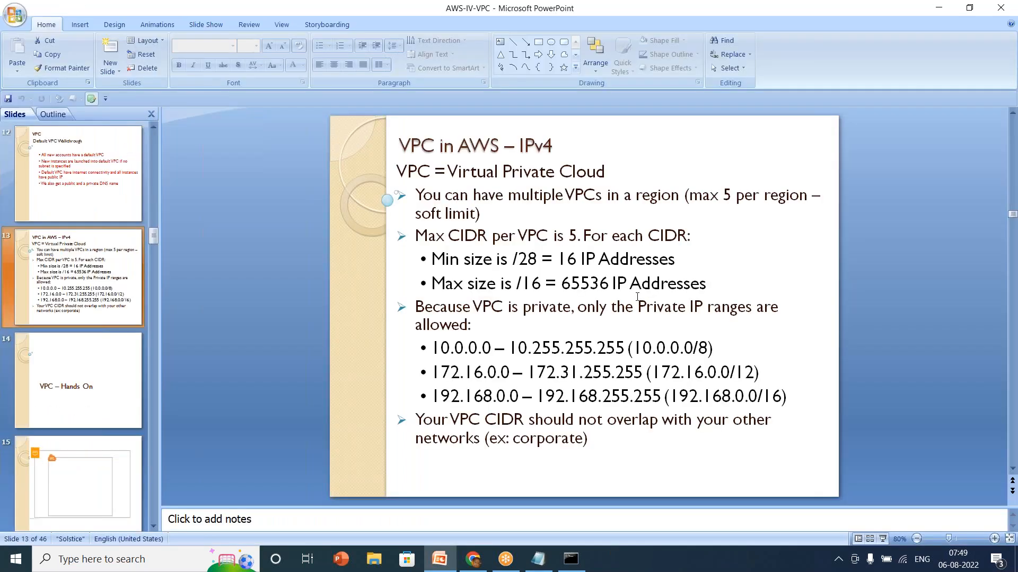
key("shift+F5")
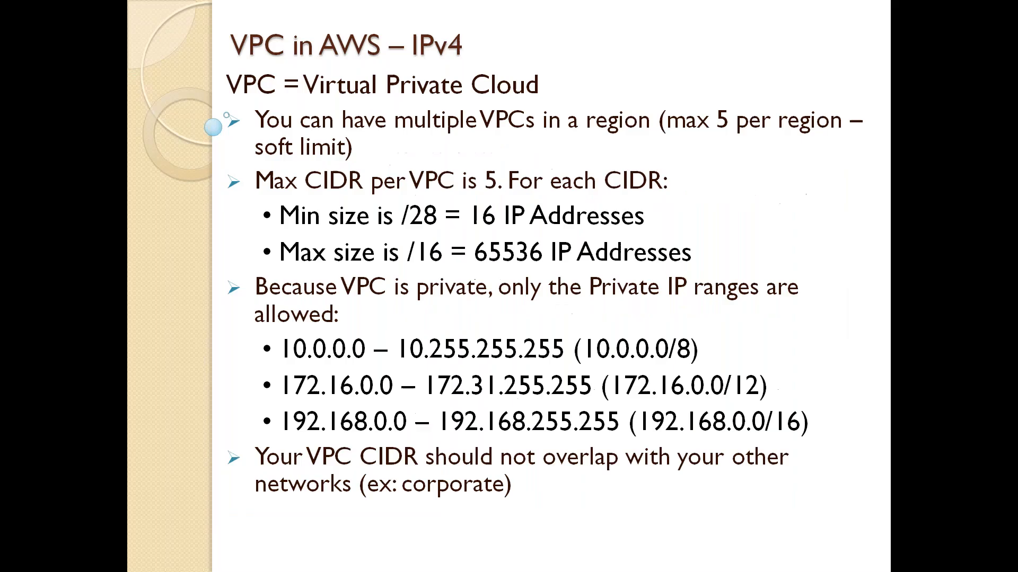
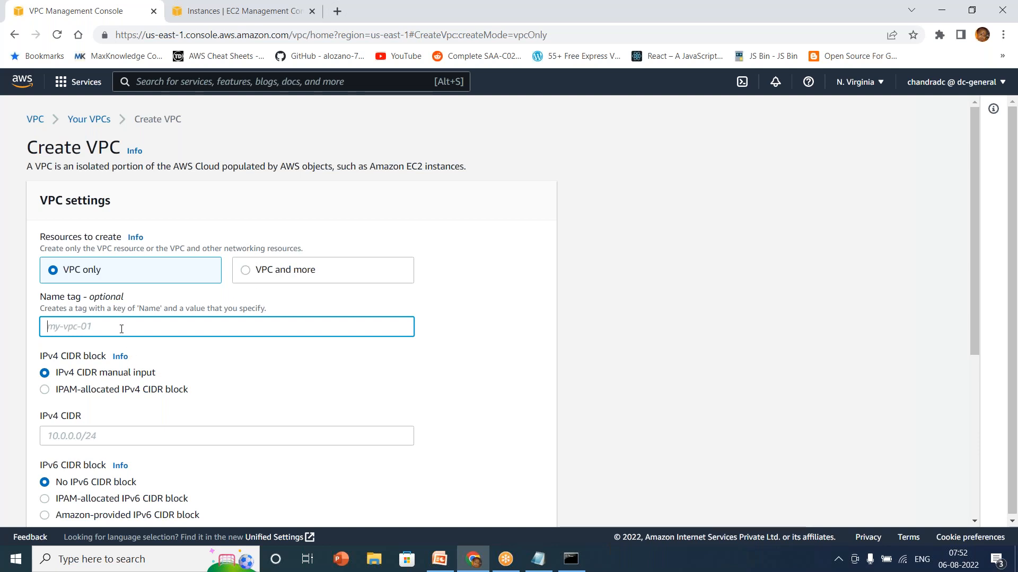
- Name the new VPC CustomVPC and set its IPv4 CIDR to 10.1.0.0/16 with manual input
type("CustomVPC")
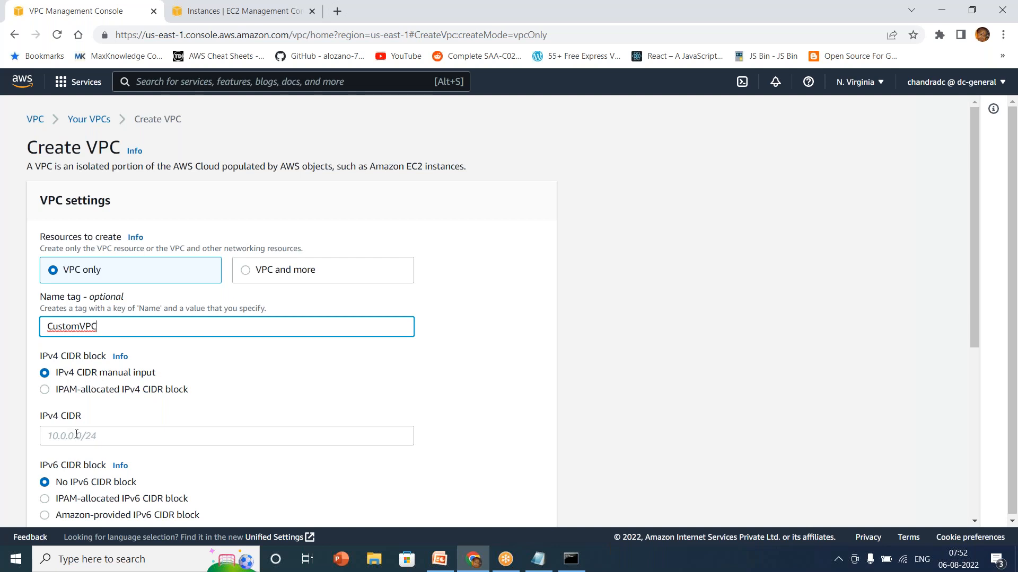
left_click(45, 390)
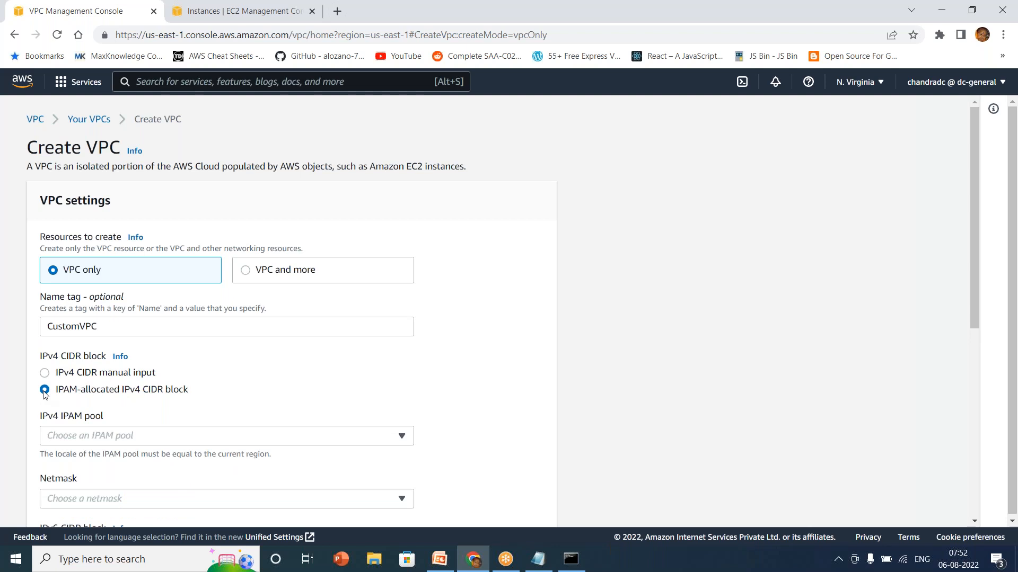
left_click(65, 434)
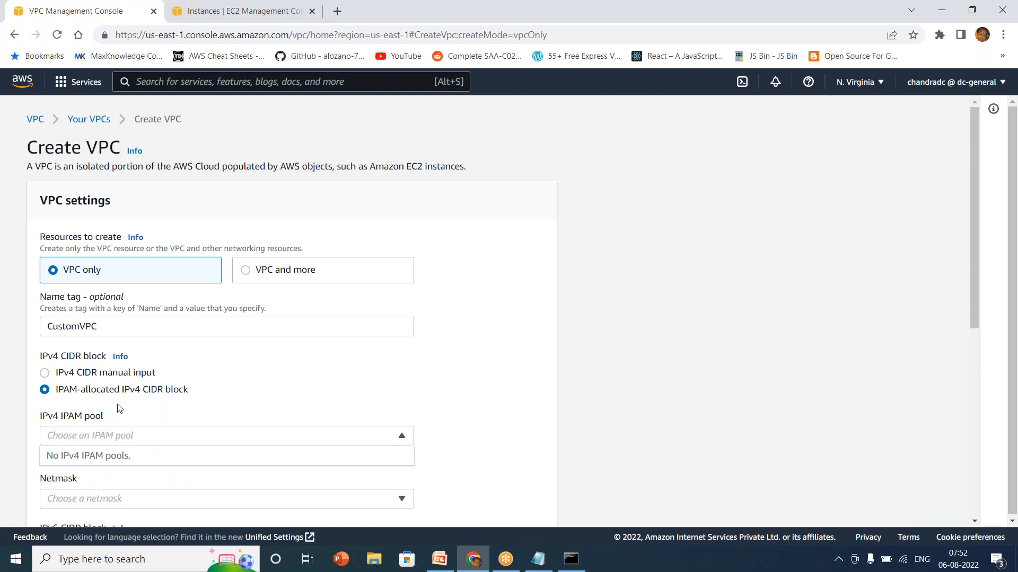
left_click(66, 374)
left_click(66, 431)
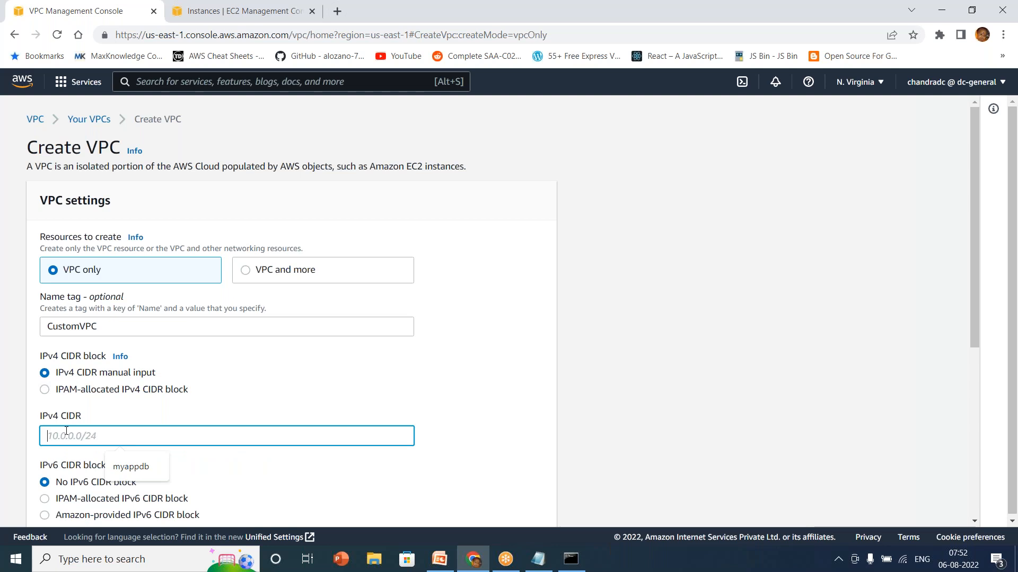
type("10.1")
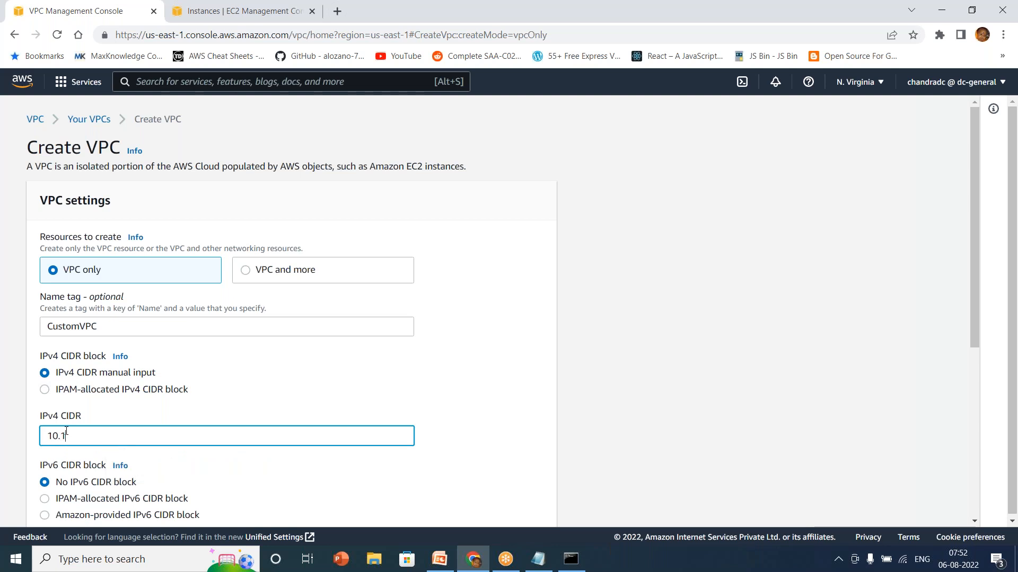
type(".0.0/16")
- Switch to Notepad and add 10.1.0.0/16 as a separate entry below the VPC-A ranges
left_click(538, 559)
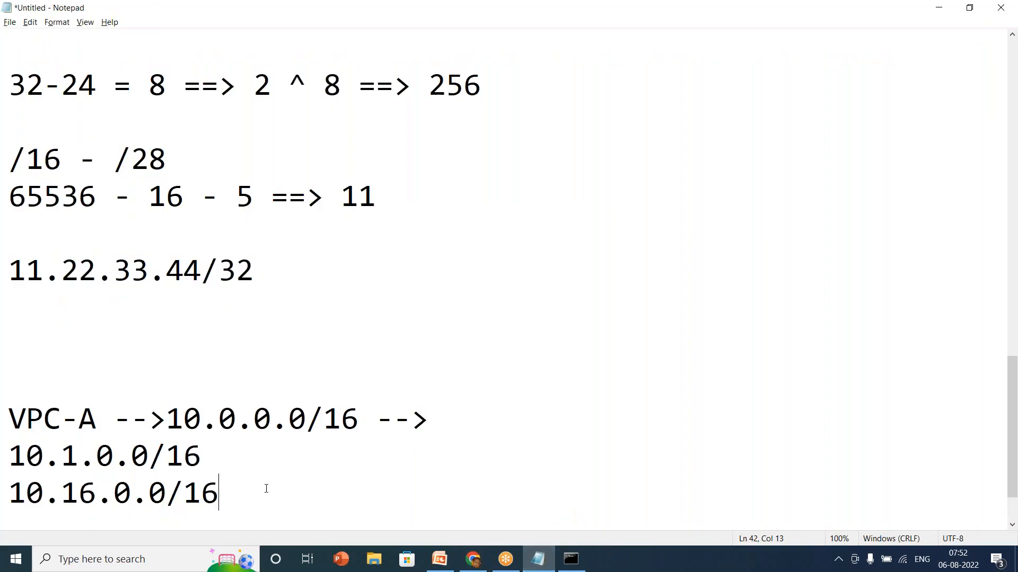
key("Return")
key("Return")
type("10")
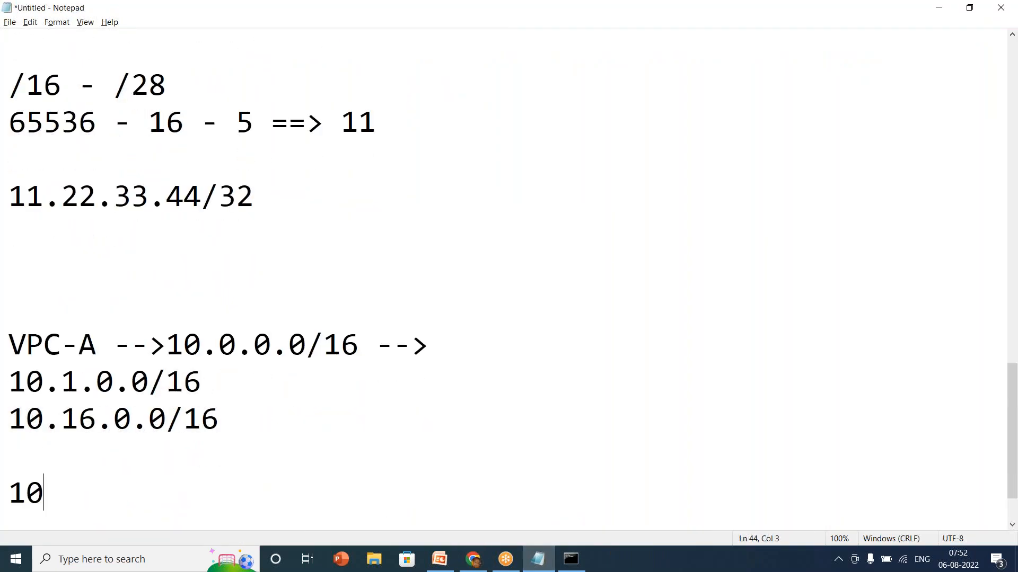
type(".1.0.0/")
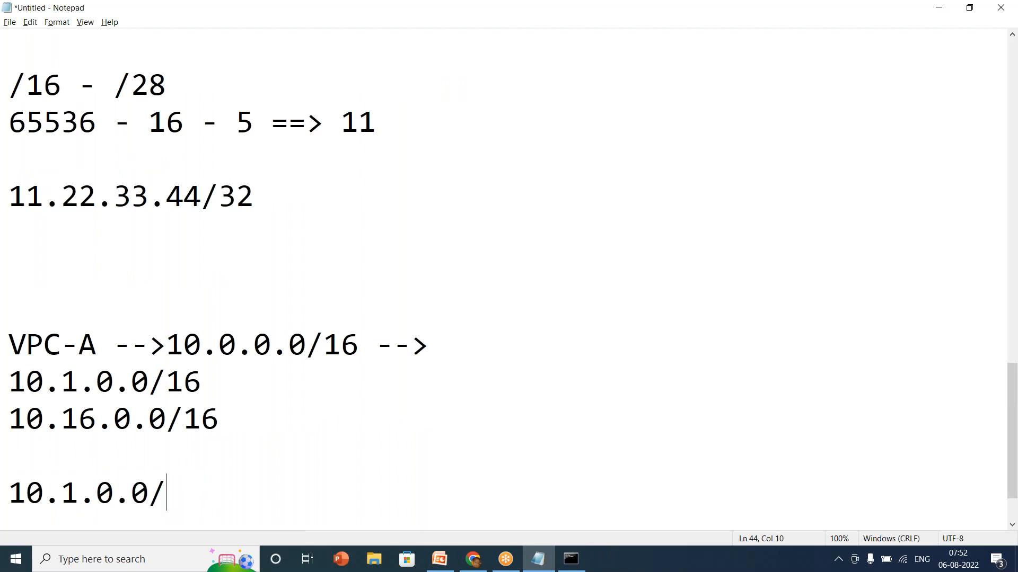
type("16")
key("Return")
key("Return")
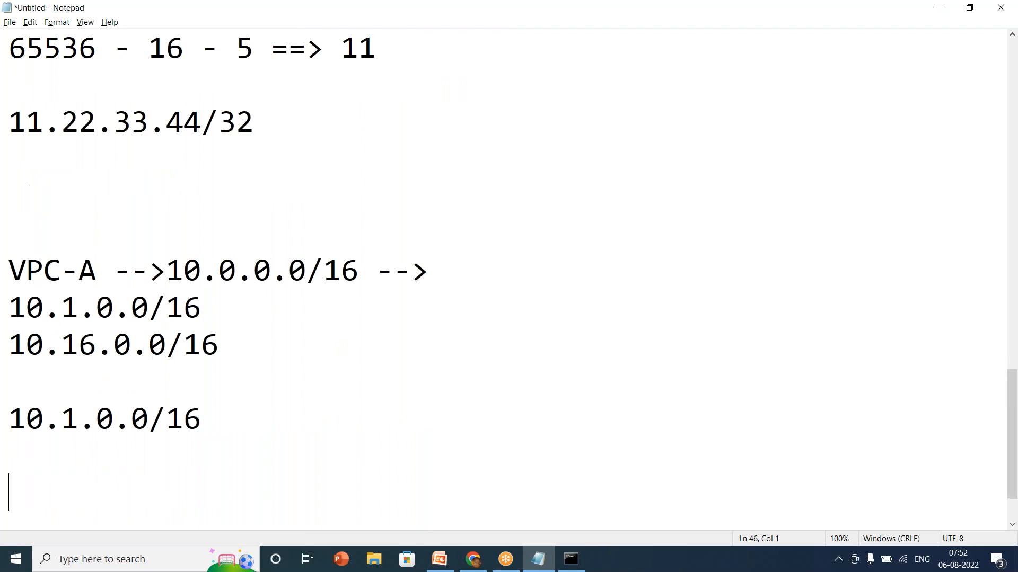
- Write the expanded range "10.1.0-255.0-255 ==> 65536", highlight the 10.1.0.0/16 entry above it, and return to the VPC form
type("10.1.0-")
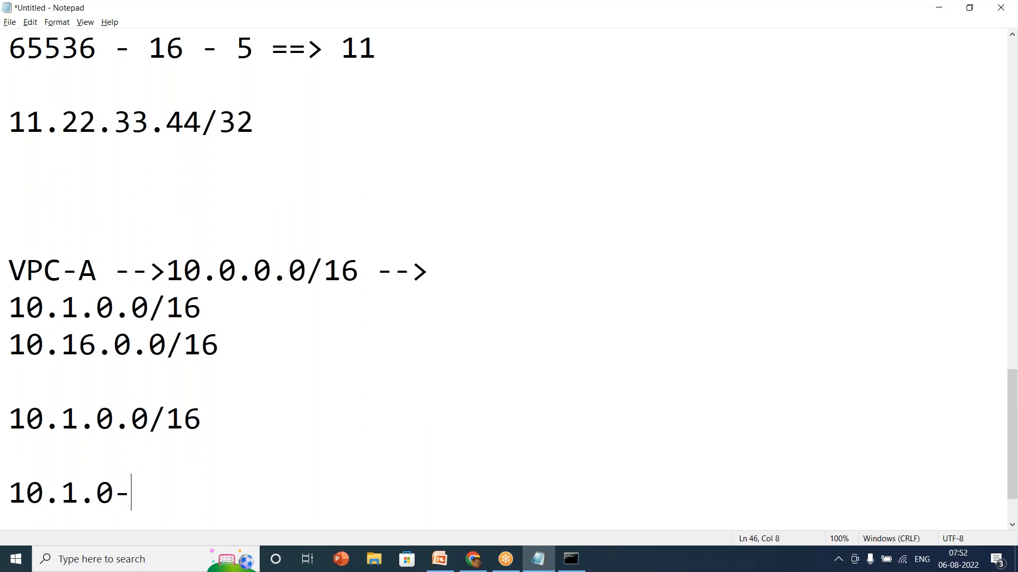
type("255")
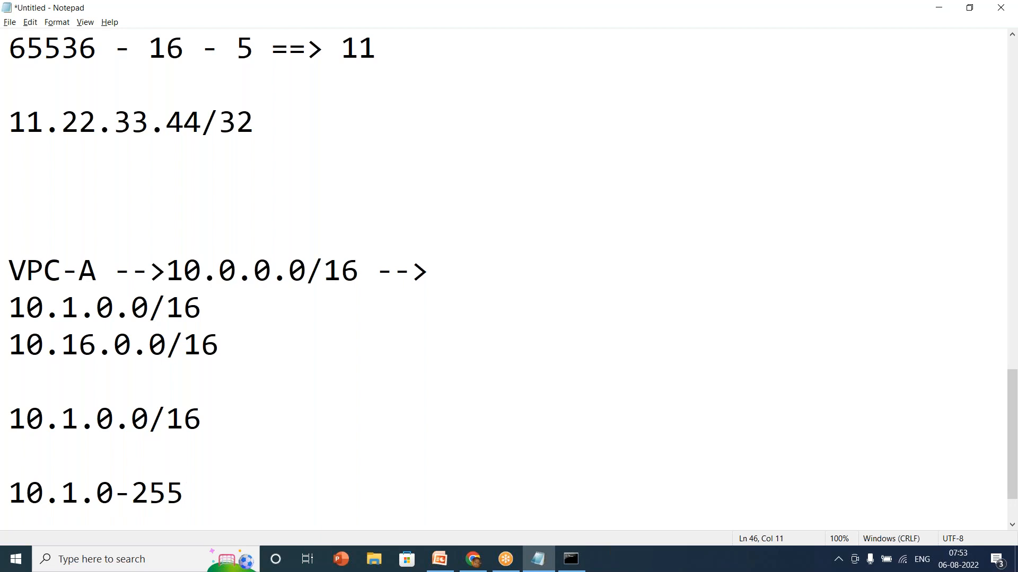
type(".0-255")
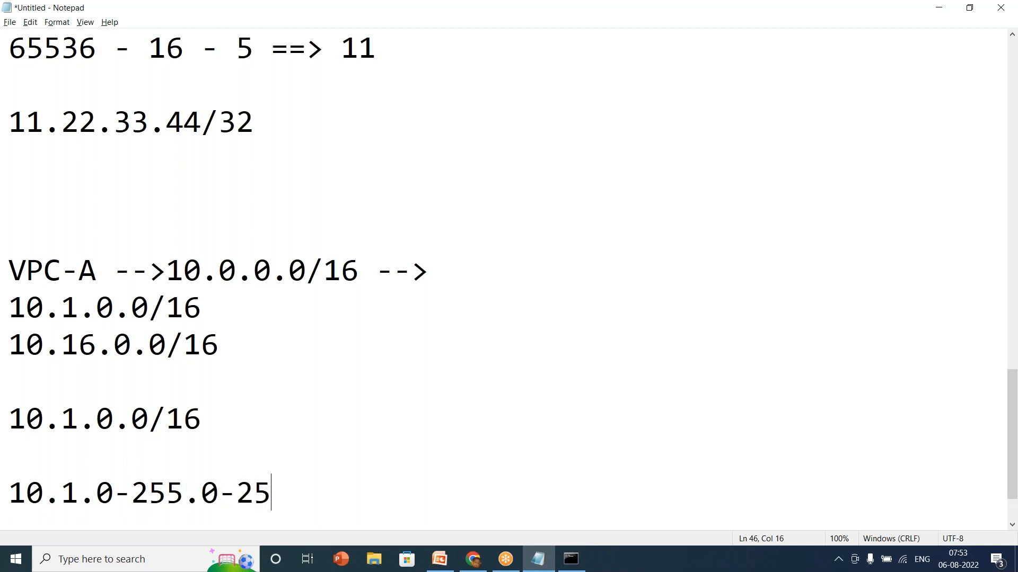
type(" ==> 65")
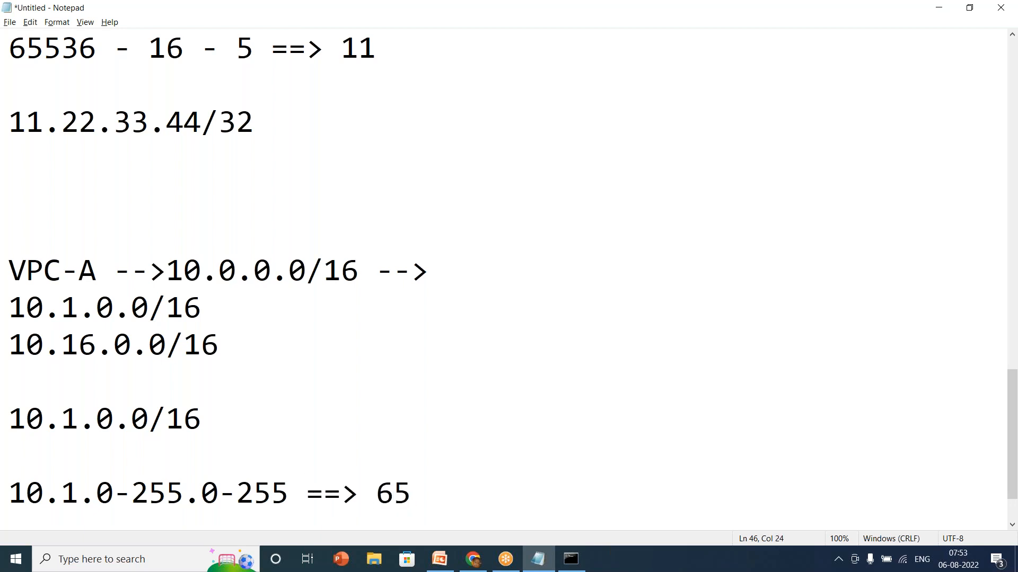
type("536")
left_click_drag(205, 435, 5, 432)
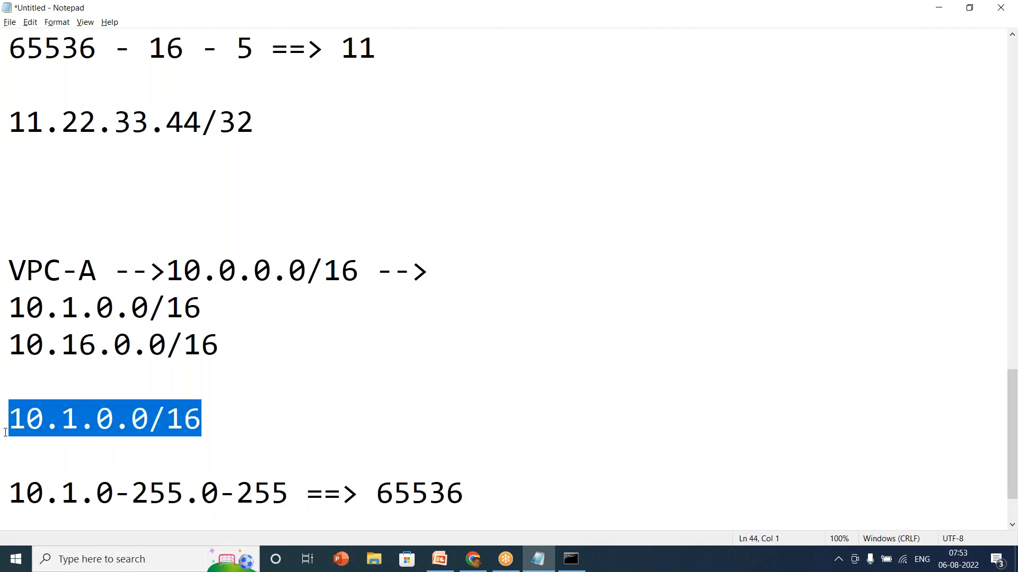
left_click_drag(201, 419, 6, 430)
left_click(937, 8)
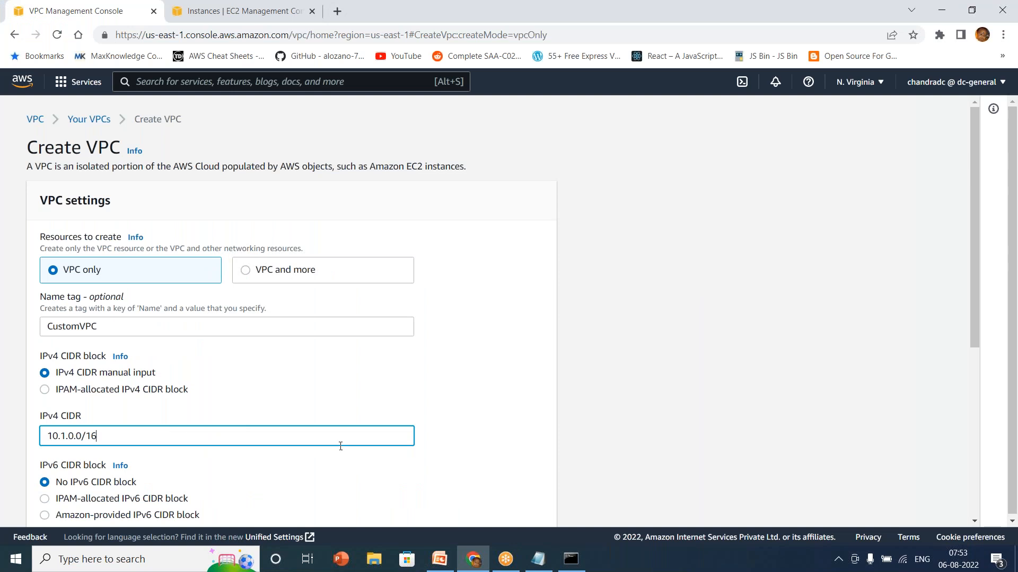
- Try the Amazon-provided IPv6 CIDR block option and switch back to No IPv6 CIDR block
left_click(689, 396)
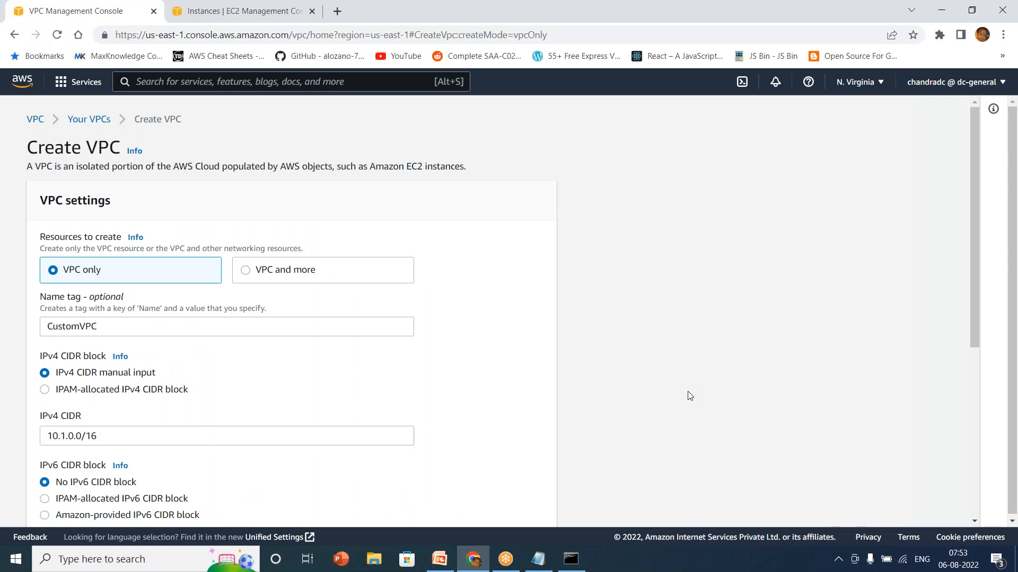
scroll(689, 396, "down", 5)
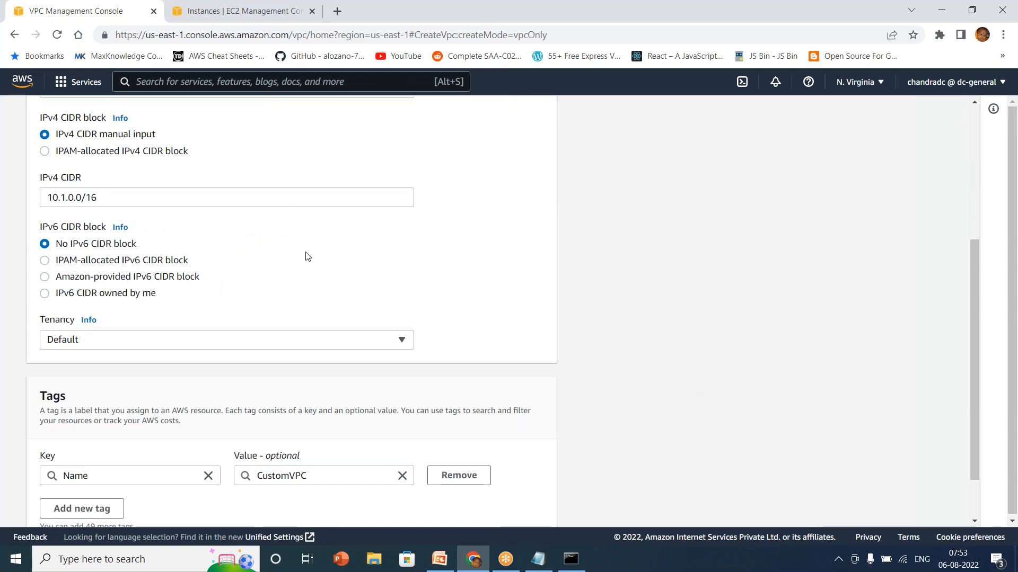
left_click(130, 282)
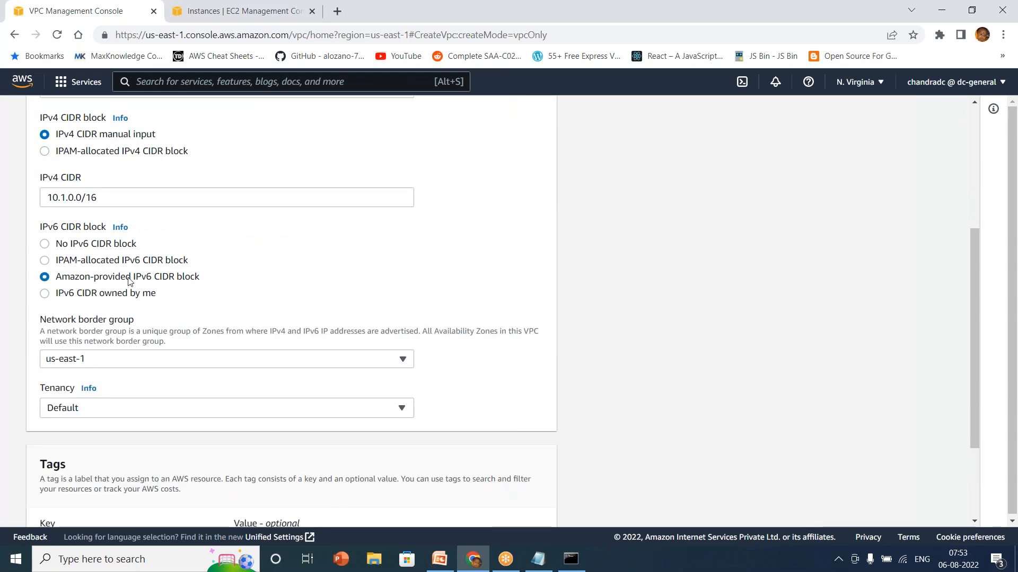
left_click(73, 247)
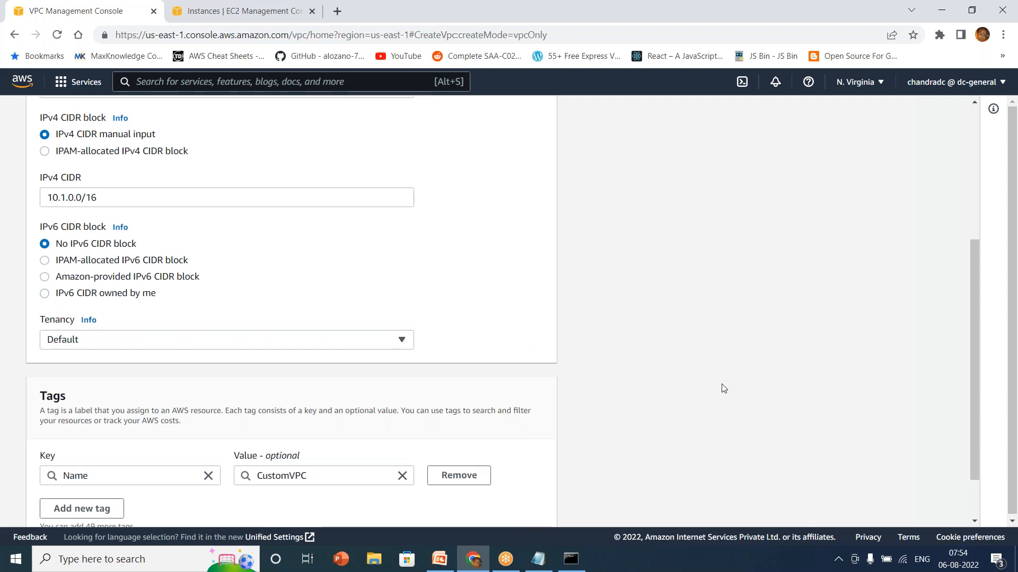
- Create the CustomVPC network, review its associated CIDRs, and dismiss the success notification
scroll(722, 388, "down", 2)
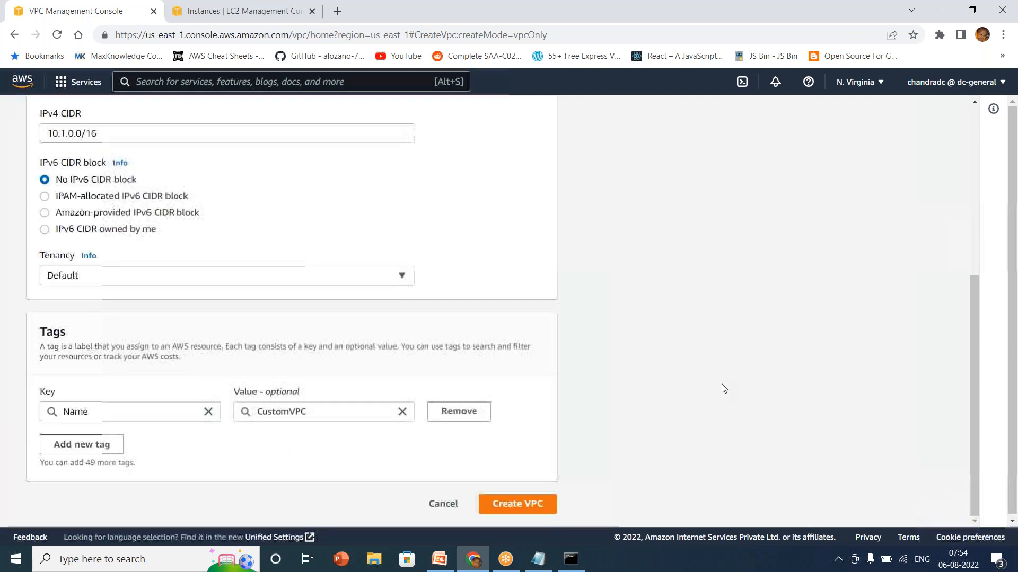
left_click(517, 503)
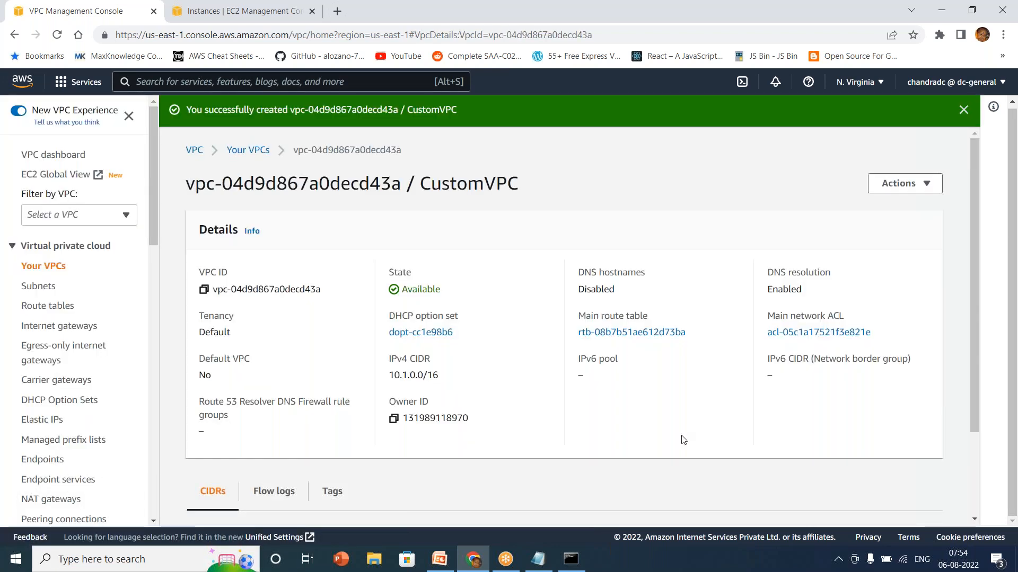
left_click(974, 521)
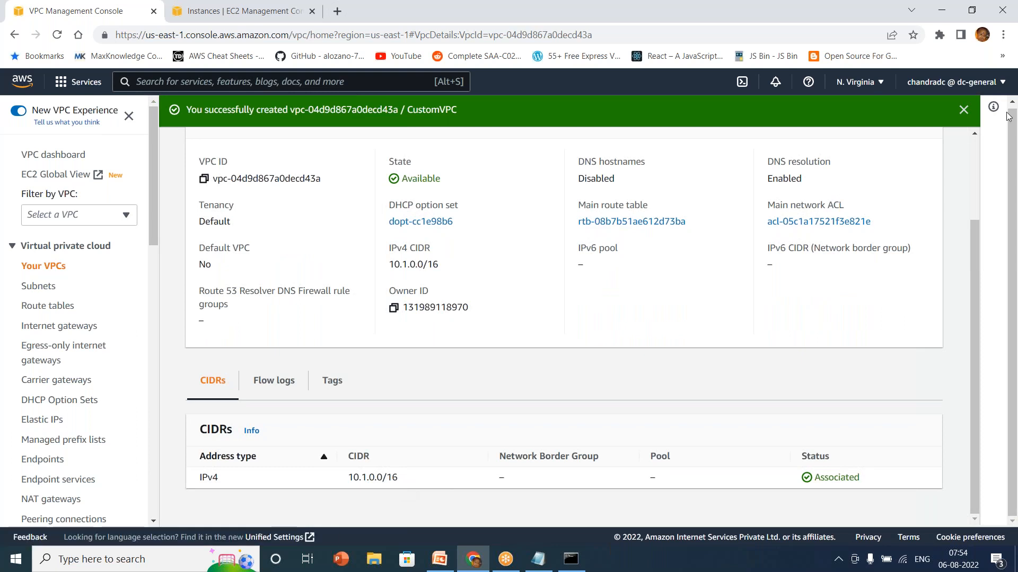
left_click(963, 110)
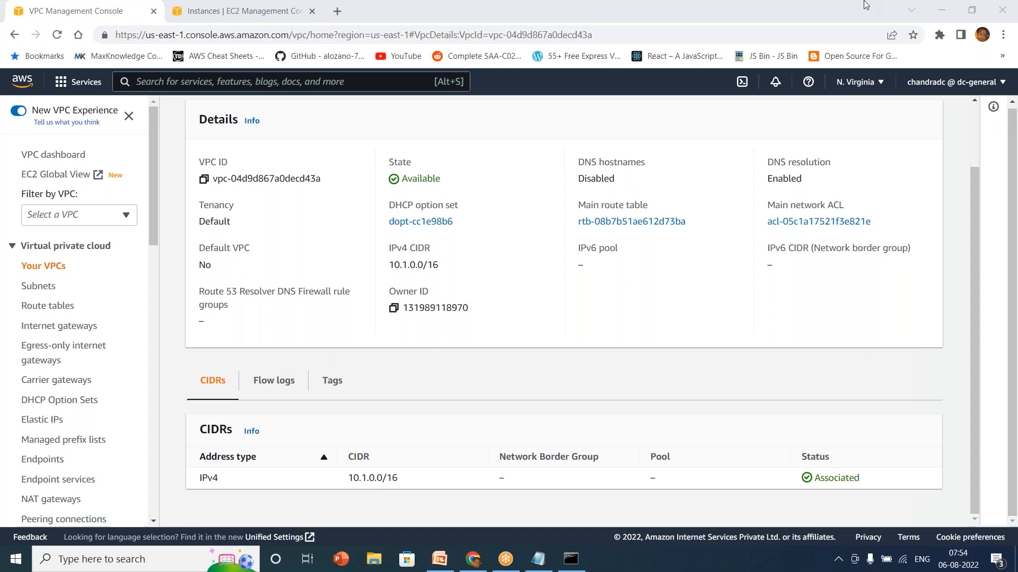
- Add 10.16.0.0/16 as a second, manually entered IPv4 CIDR block on CustomVPC
scroll(926, 157, "up", 2)
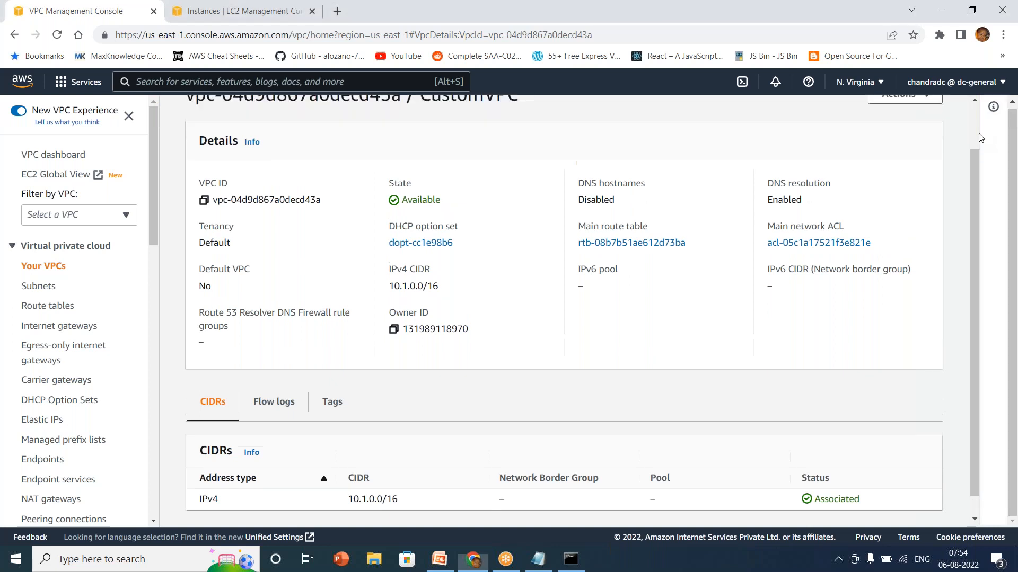
left_click(926, 153)
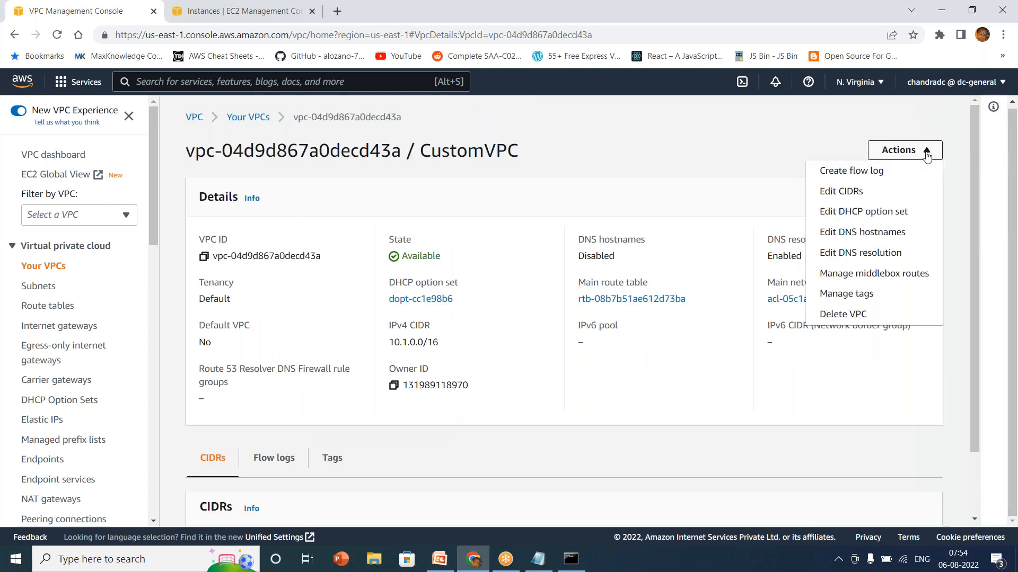
left_click(859, 193)
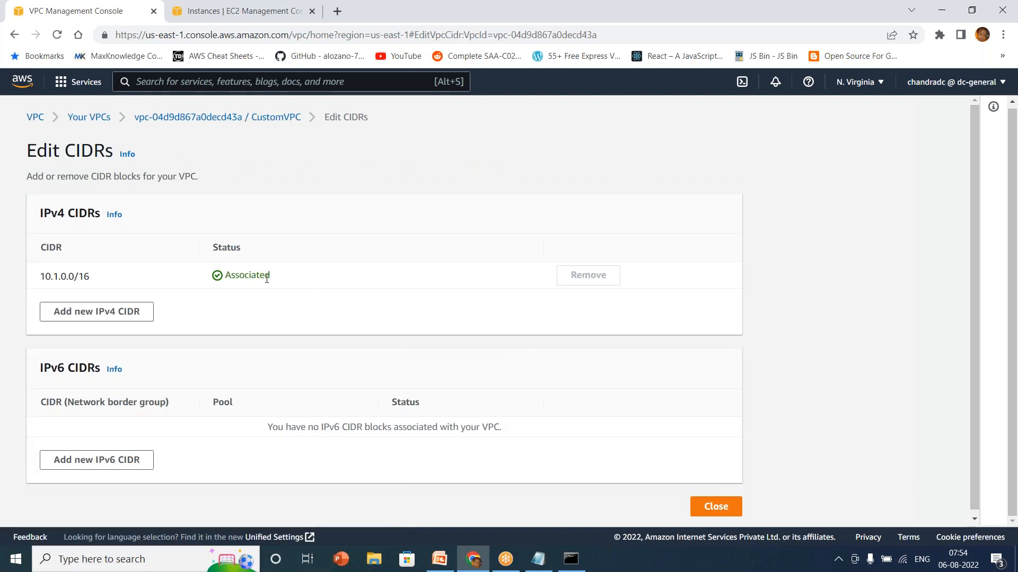
left_click(139, 312)
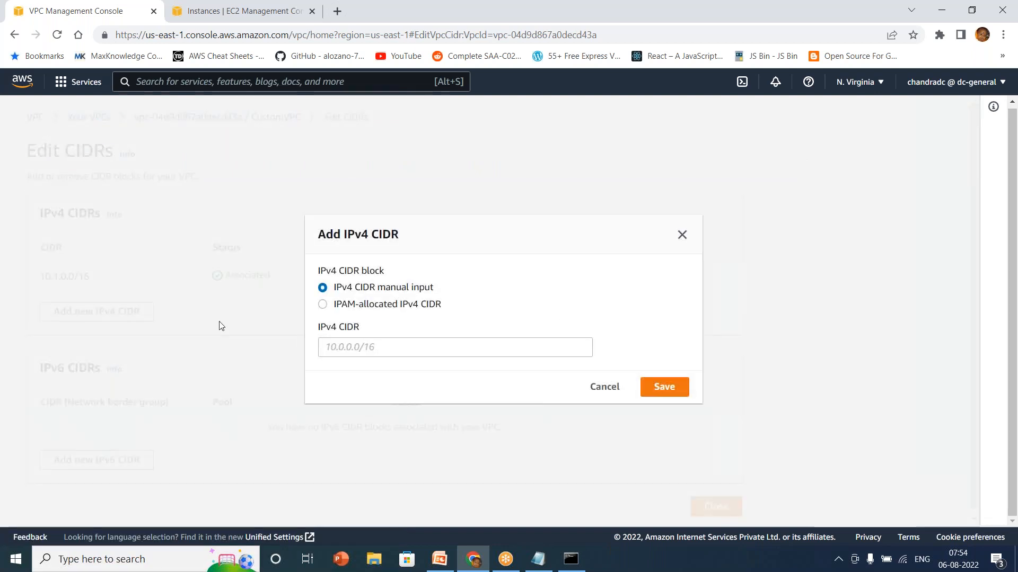
left_click(334, 346)
type("1")
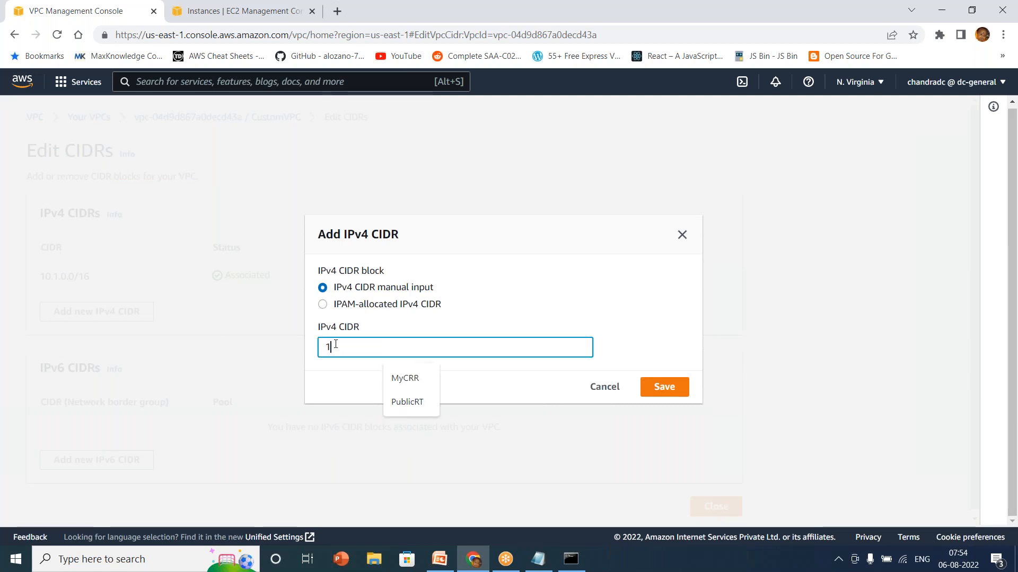
type("0.16.")
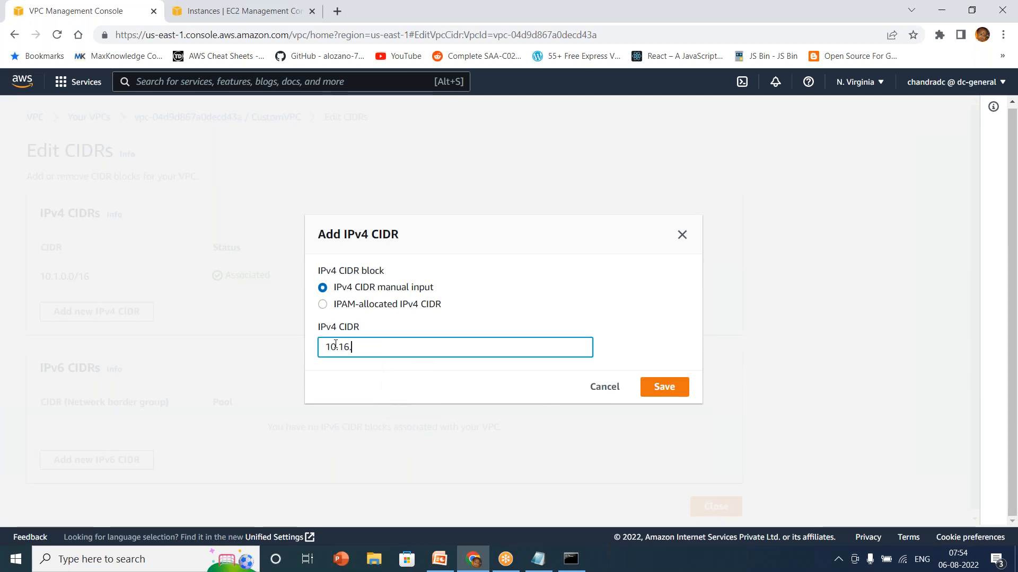
type("0.0/20")
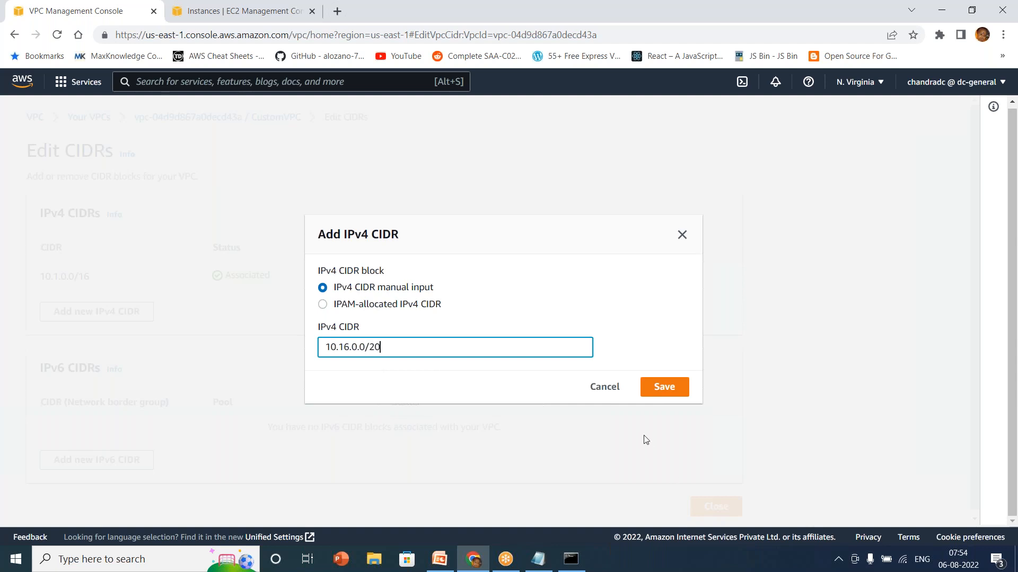
key("BackSpace")
type("16")
key("BackSpace")
key("BackSpace")
key("BackSpace")
type("16")
left_click(663, 390)
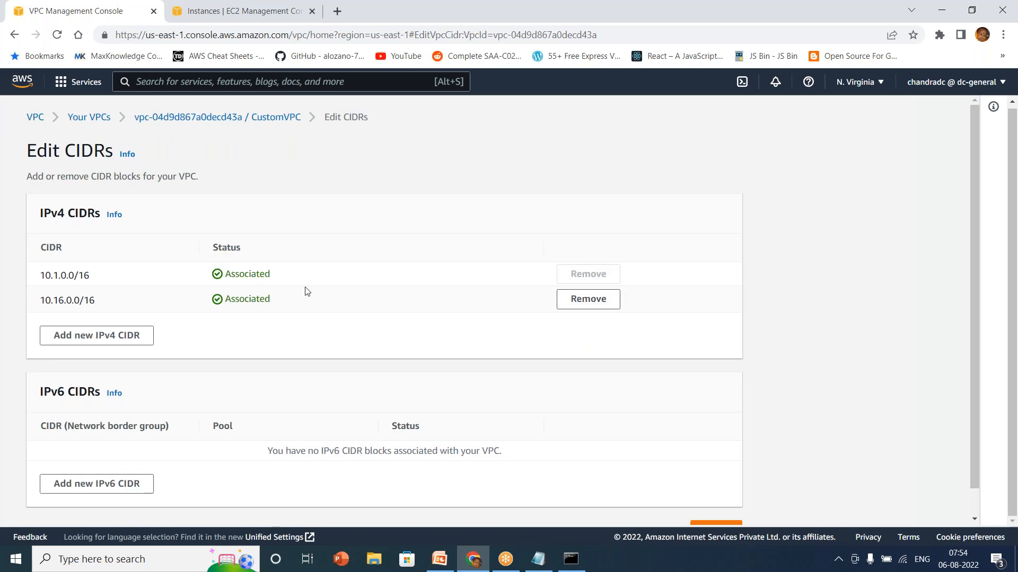
- Remove the 10.16.0.0/16 block from CustomVPC and close the CIDR editor
left_click(588, 299)
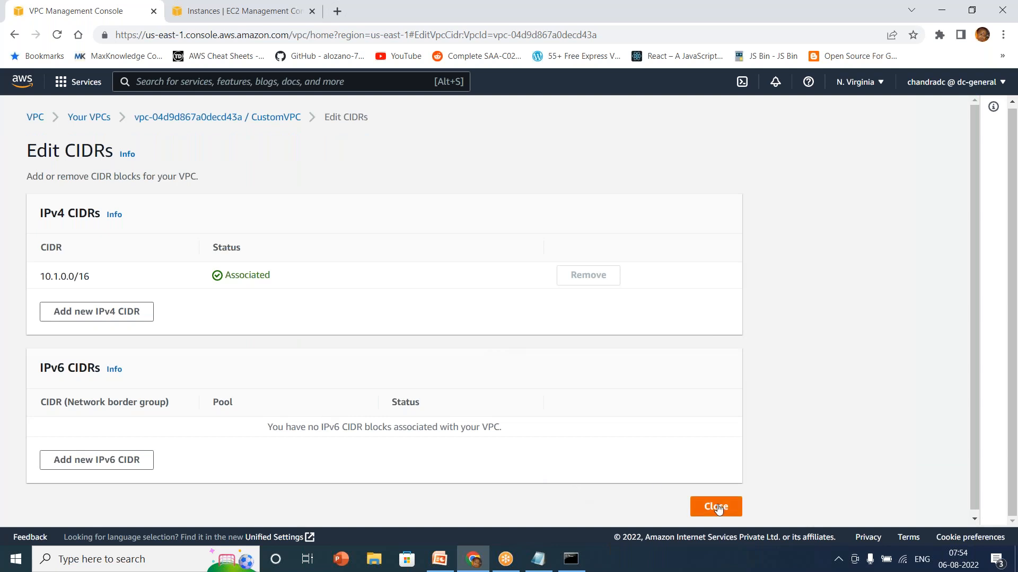
left_click(716, 507)
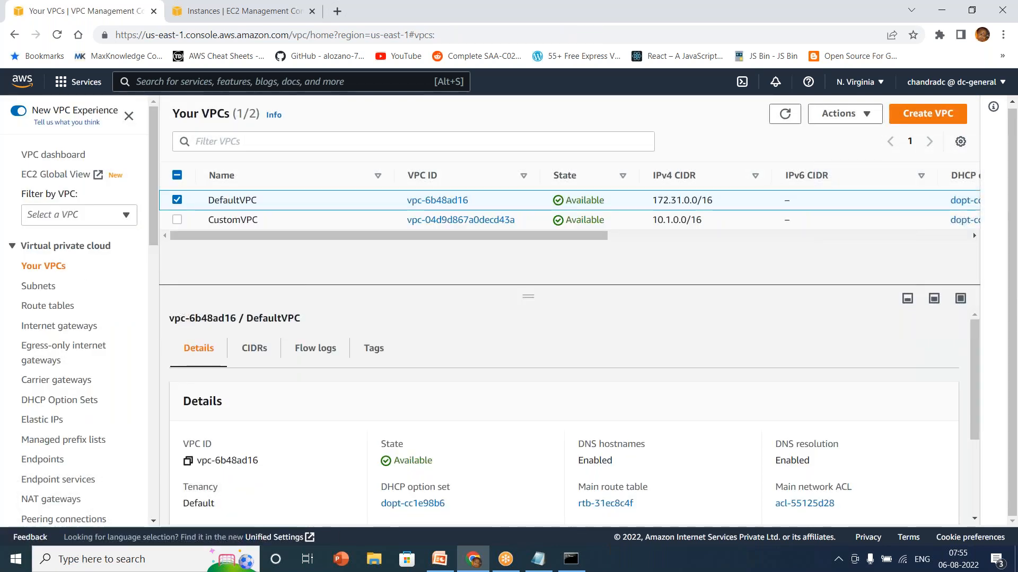
- Select only CustomVPC in the VPC list, enable DNS hostnames for it, and save the change
left_click(176, 201)
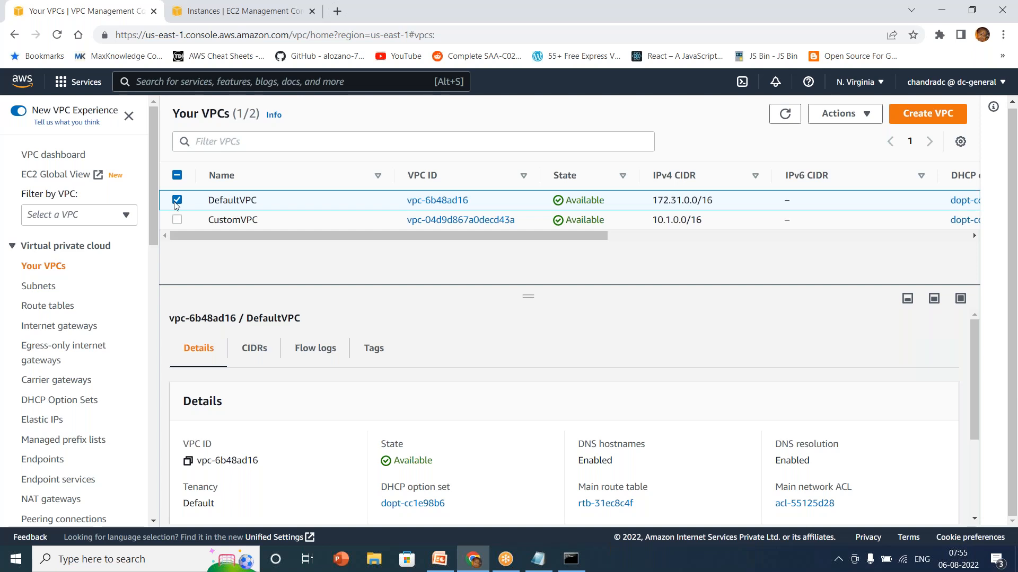
left_click(177, 219)
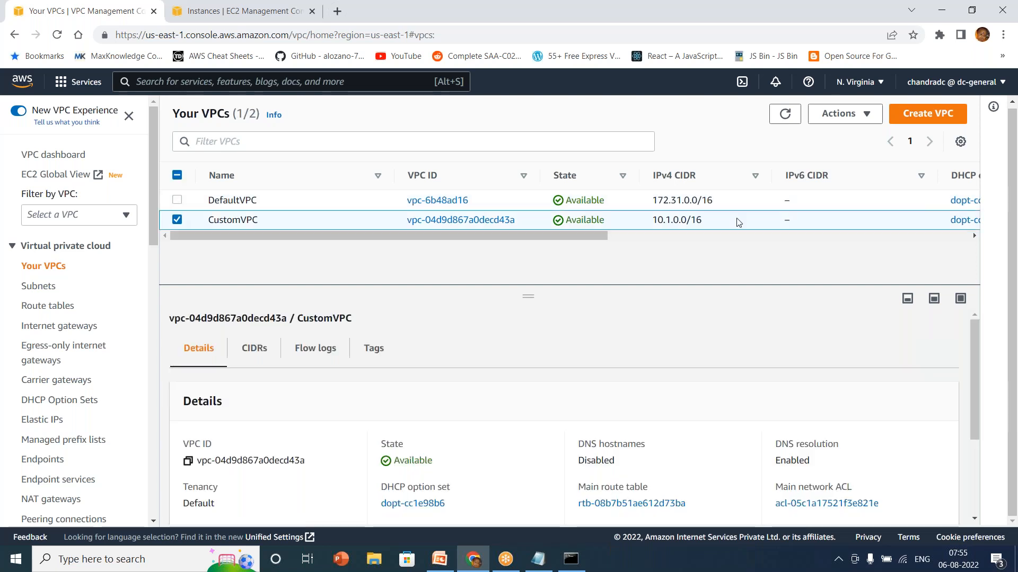
left_click(865, 121)
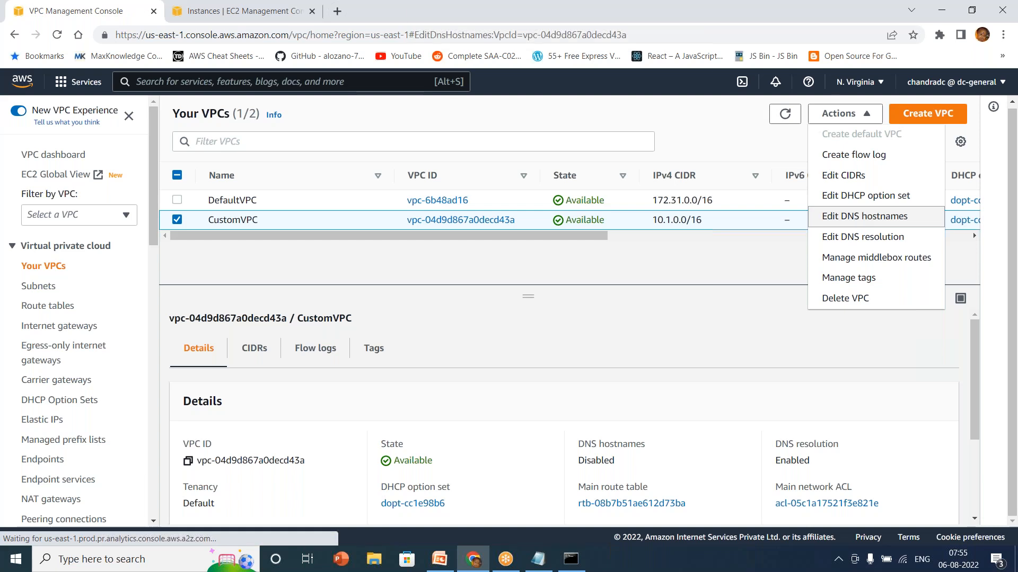
left_click(858, 218)
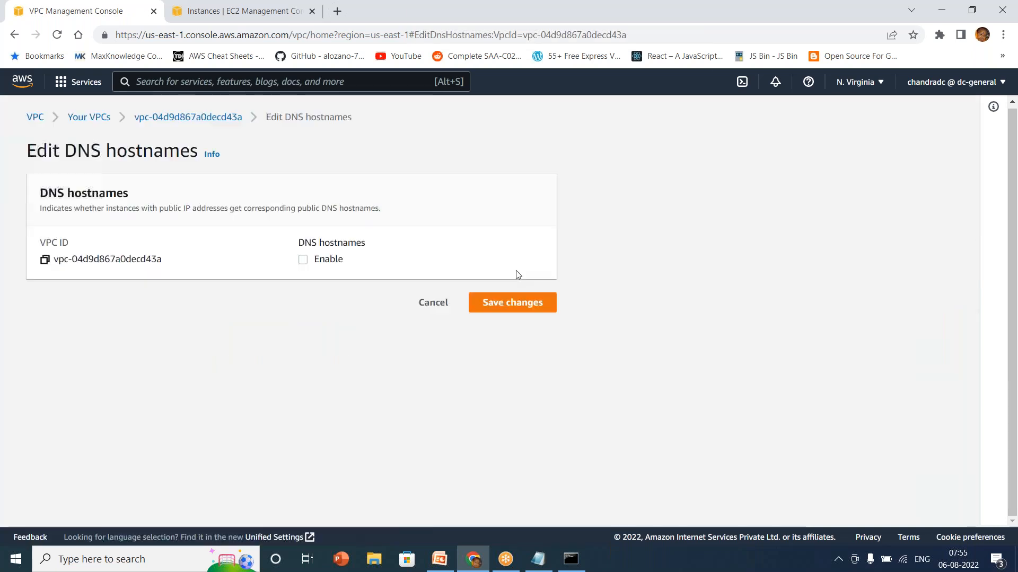
left_click(304, 260)
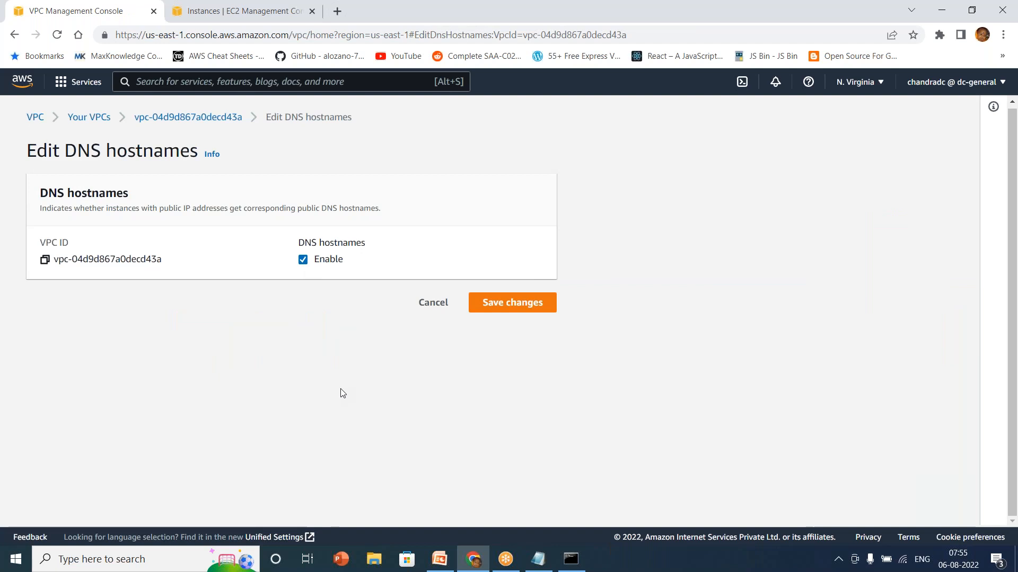
left_click(522, 309)
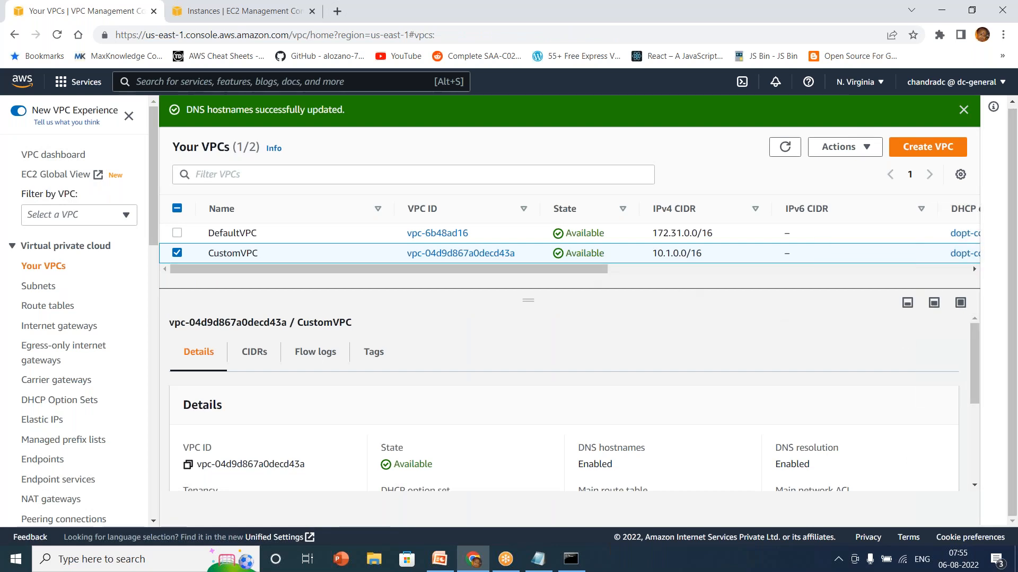
- Switch to PowerPoint and show the Adding Subnets slide with the public and private subnets
left_click(437, 561)
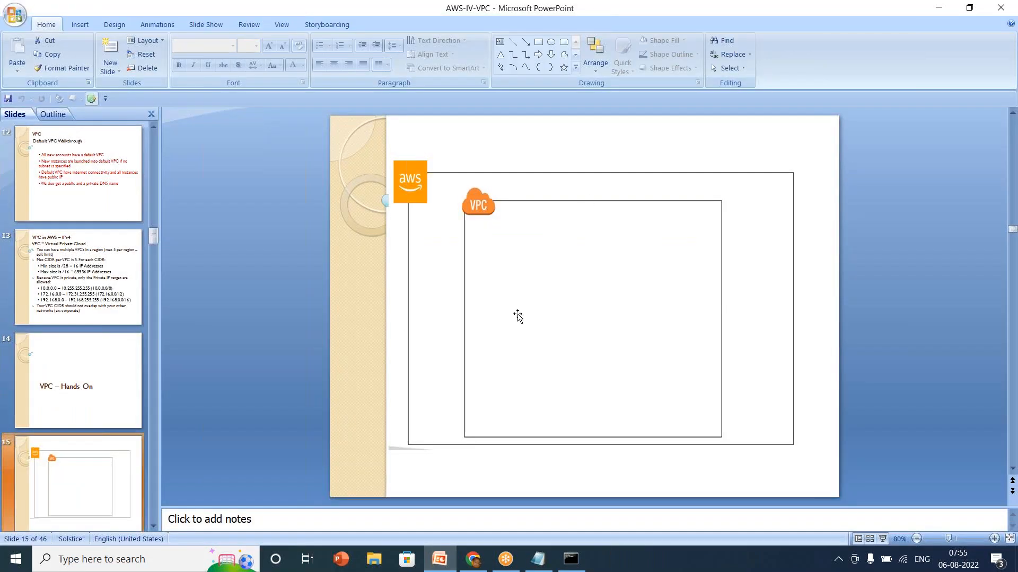
left_click(66, 508)
key("Down")
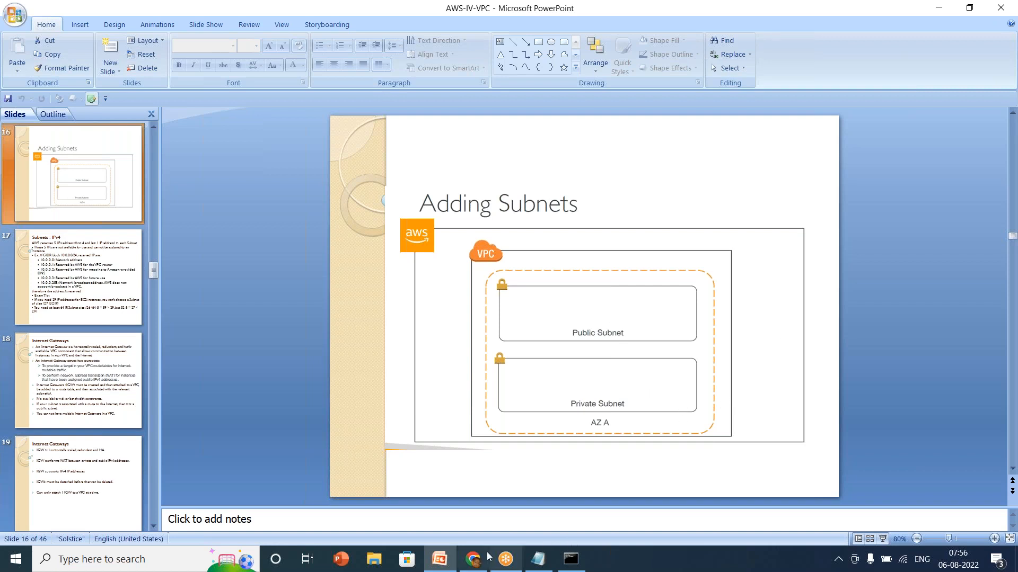
- Return to the VPC console in Chrome, start a new subnet, and choose CustomVPC as its VPC
left_click(473, 561)
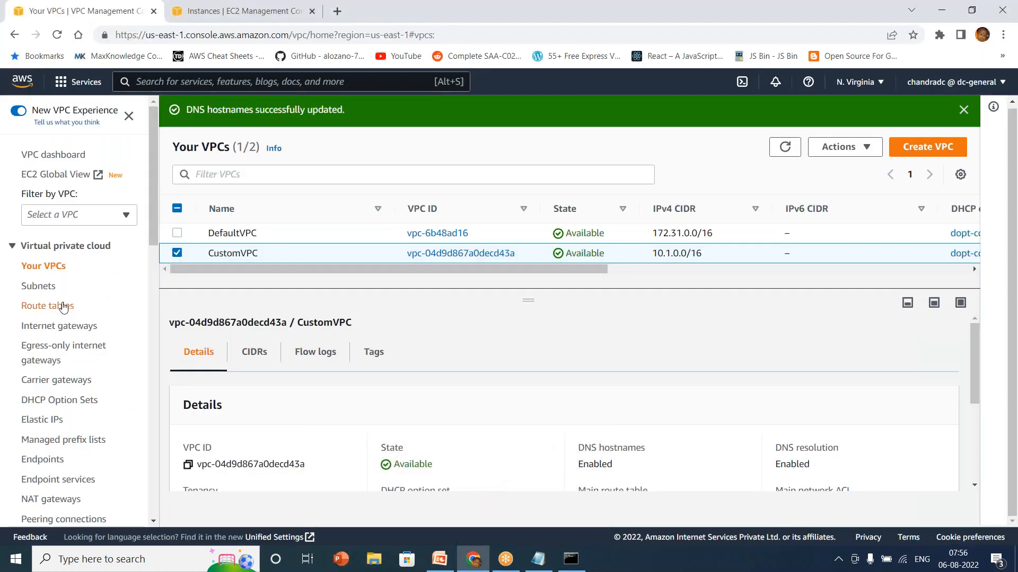
left_click(40, 288)
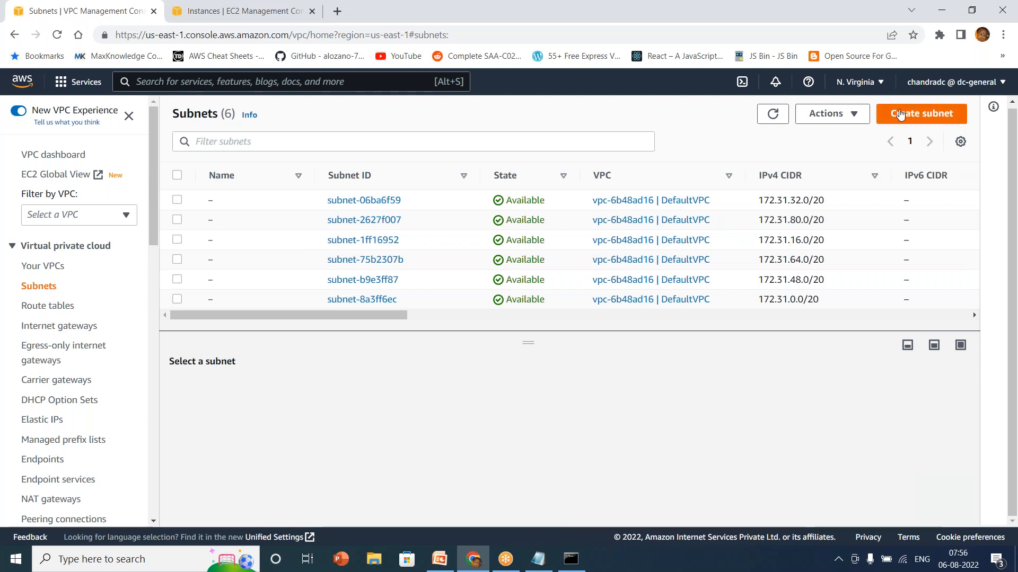
left_click(901, 112)
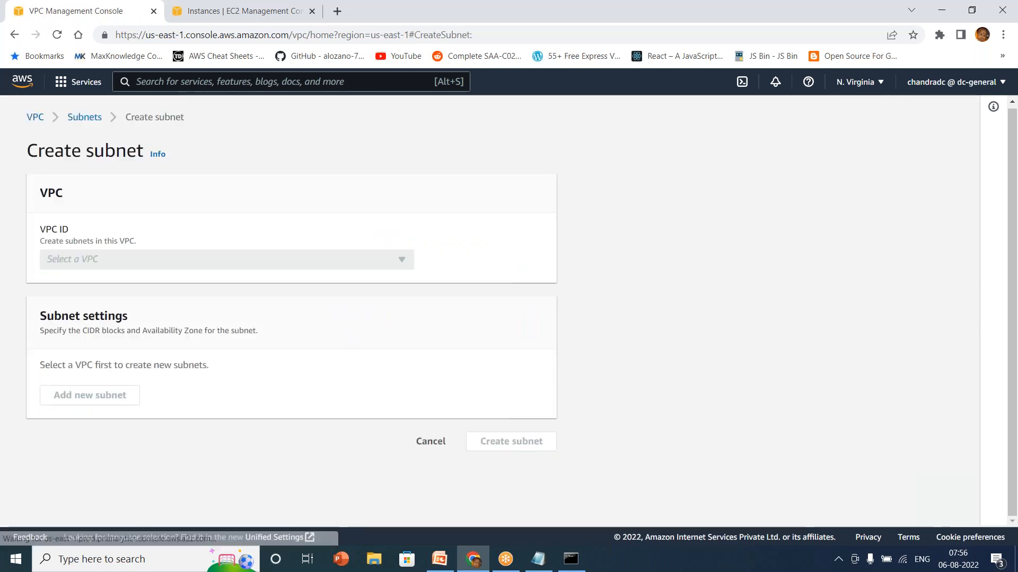
left_click(221, 266)
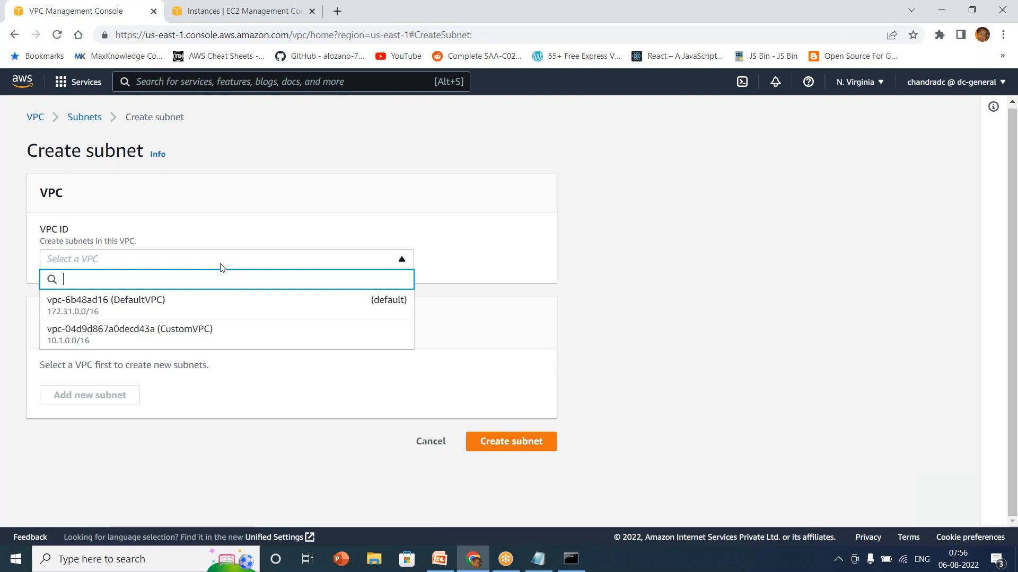
left_click(192, 334)
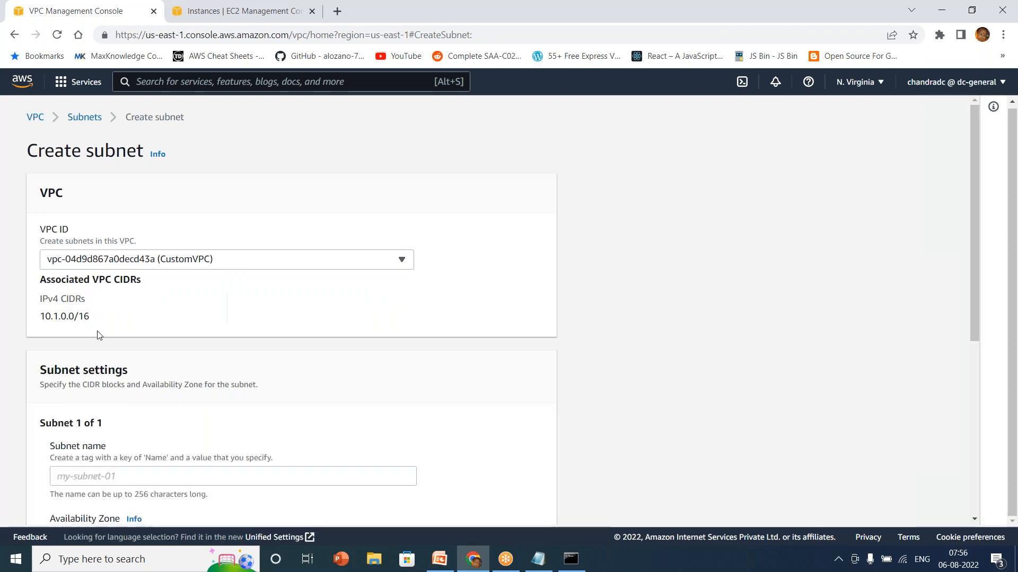
- Name the new subnet PublicSubnet
left_click(106, 476)
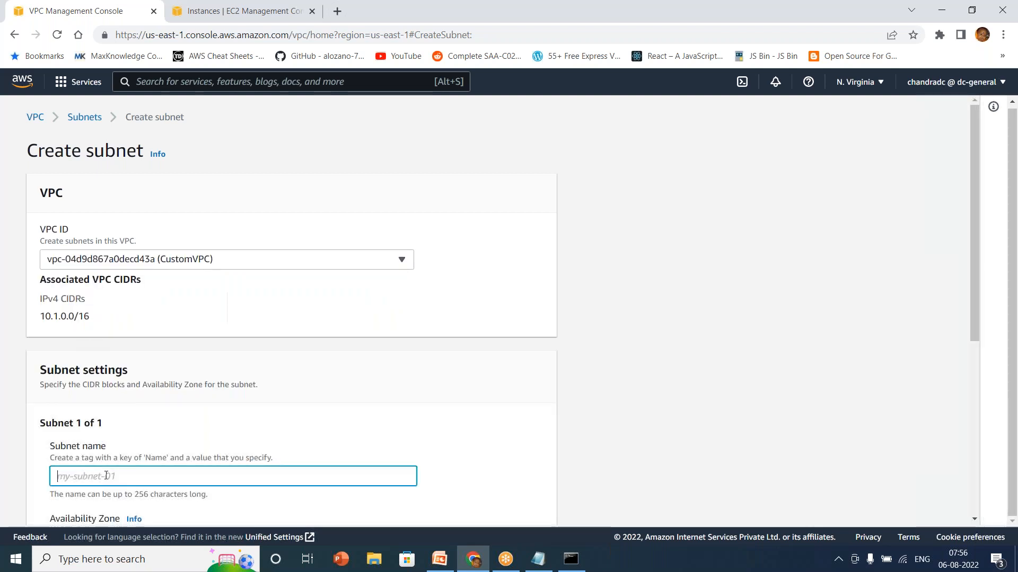
type("Public")
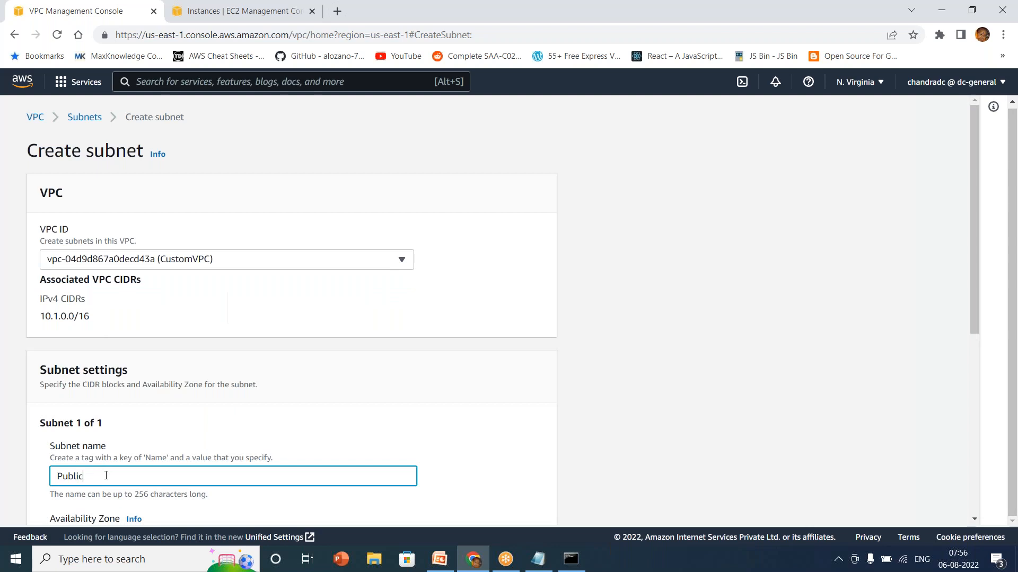
type("Subnet")
left_click(677, 383)
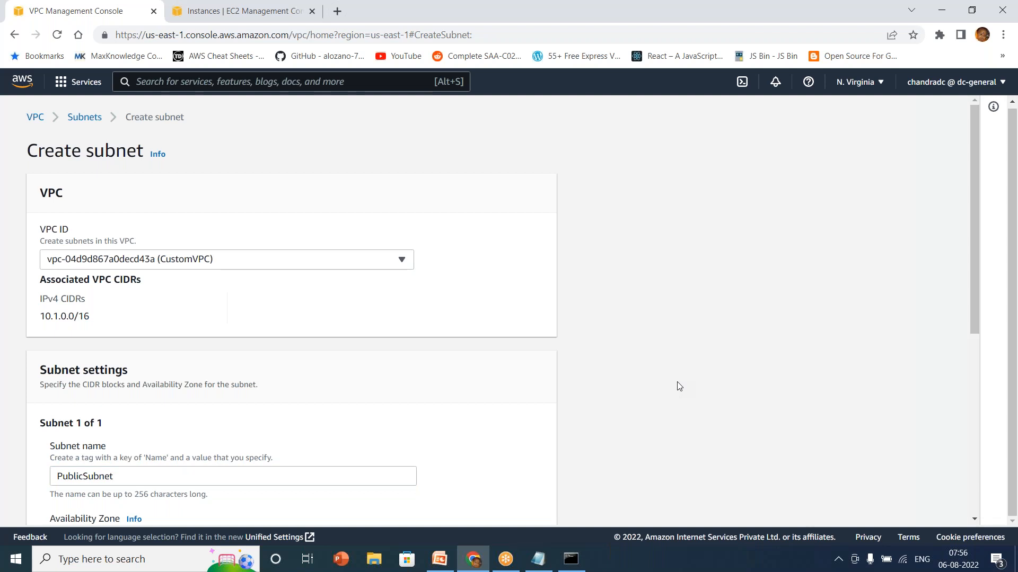
- Examine the Availability Zone choices for PublicSubnet without selecting one, and switch back to the Adding Subnets slide in PowerPoint
scroll(679, 387, "down", 5)
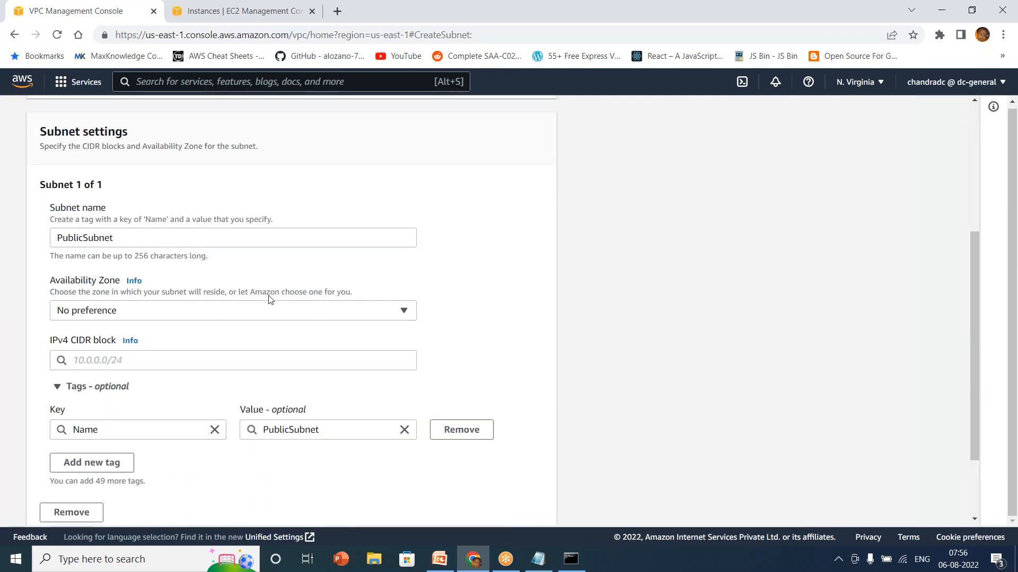
left_click(216, 312)
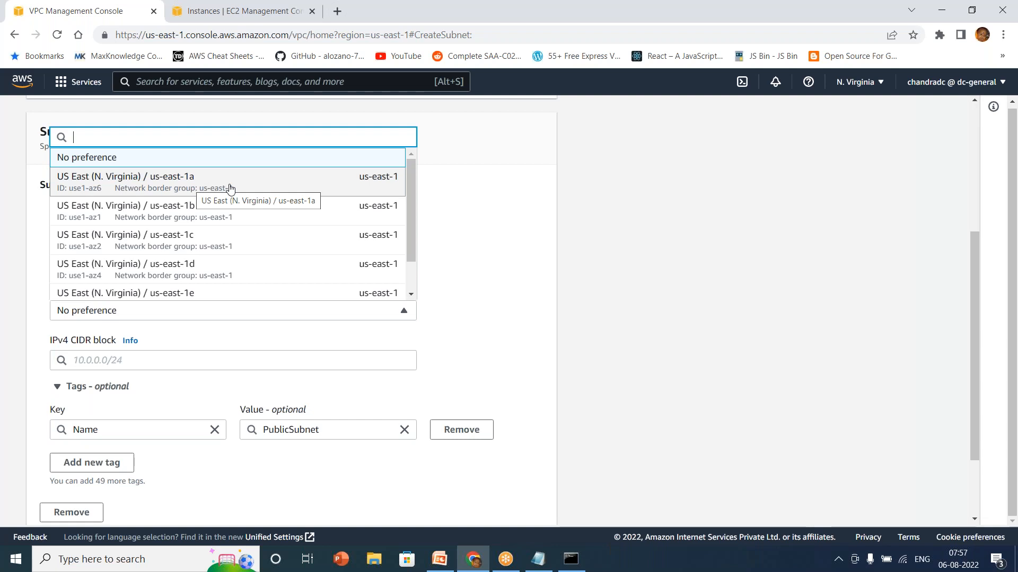
left_click(578, 269)
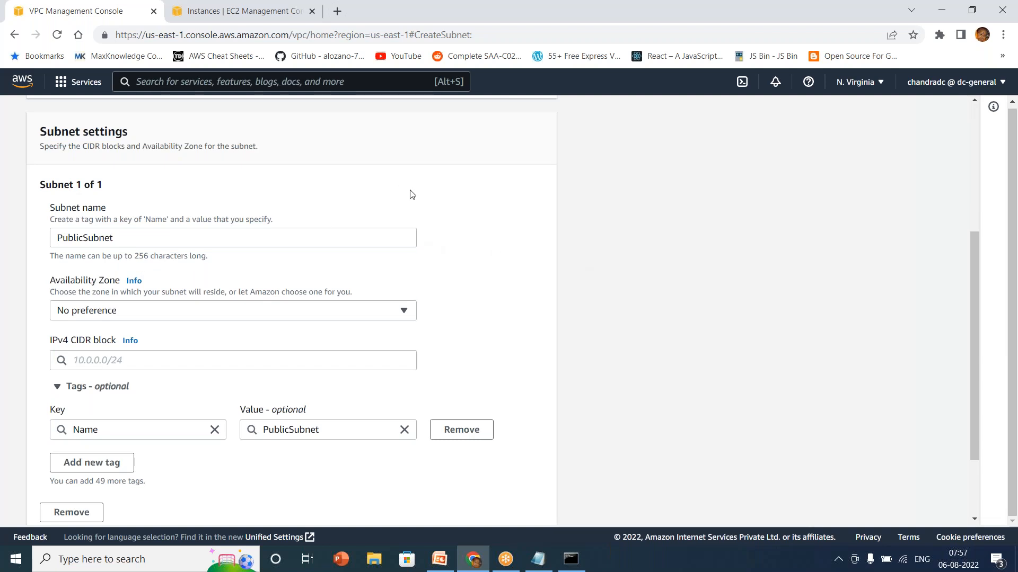
left_click(974, 101)
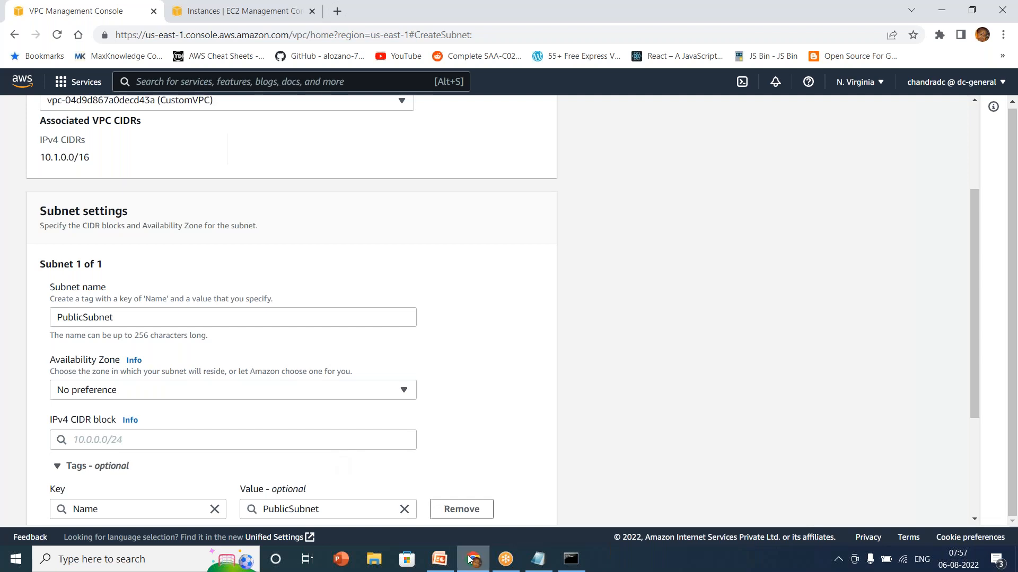
left_click(441, 566)
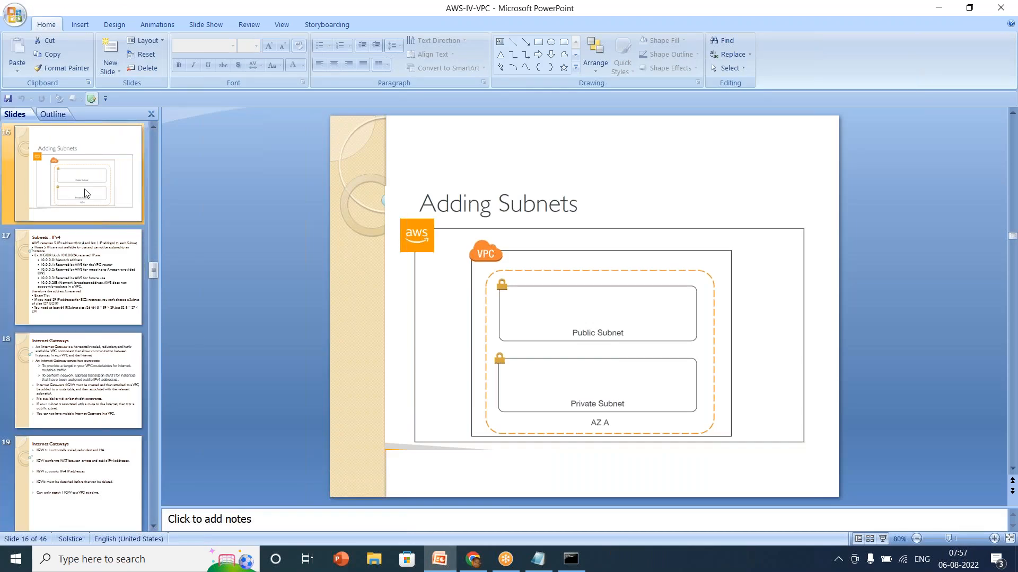
- Go back to the Understanding CIDRs slide and copy the site24x7 IPv4 subnet calculator link
key("Up")
key("Up")
key("Up")
key("Up")
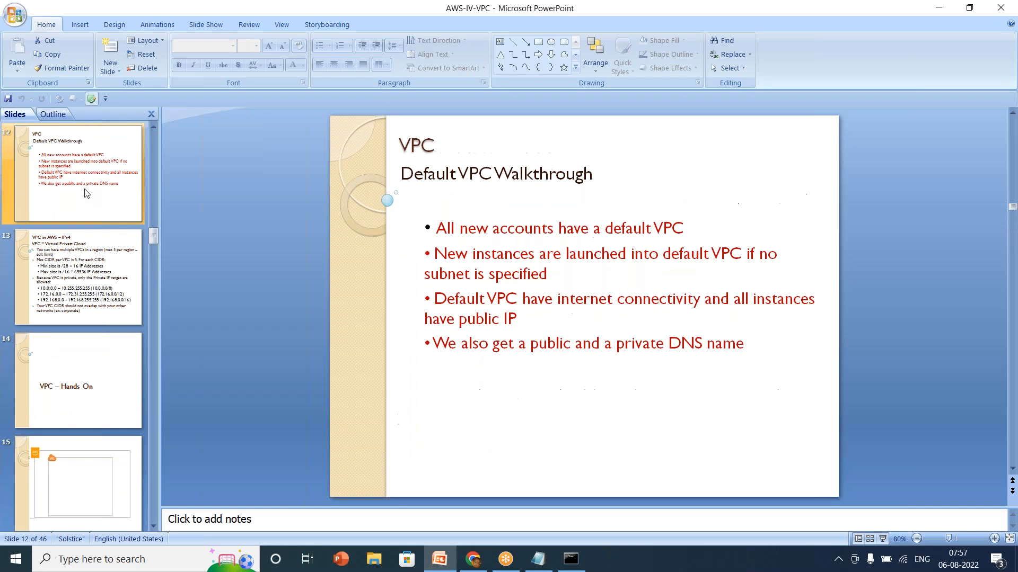
key("Up")
key("Up")
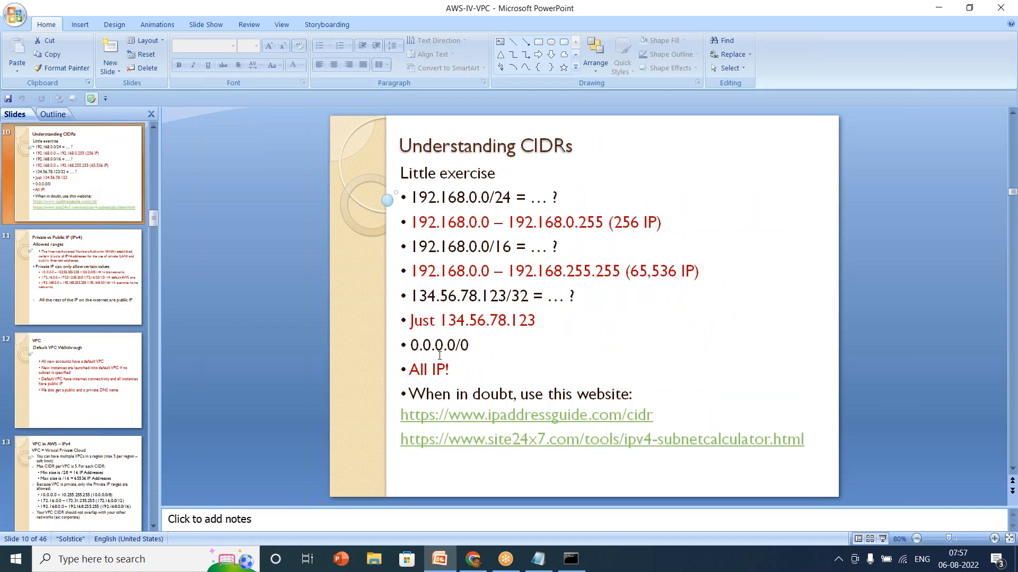
left_click(527, 440)
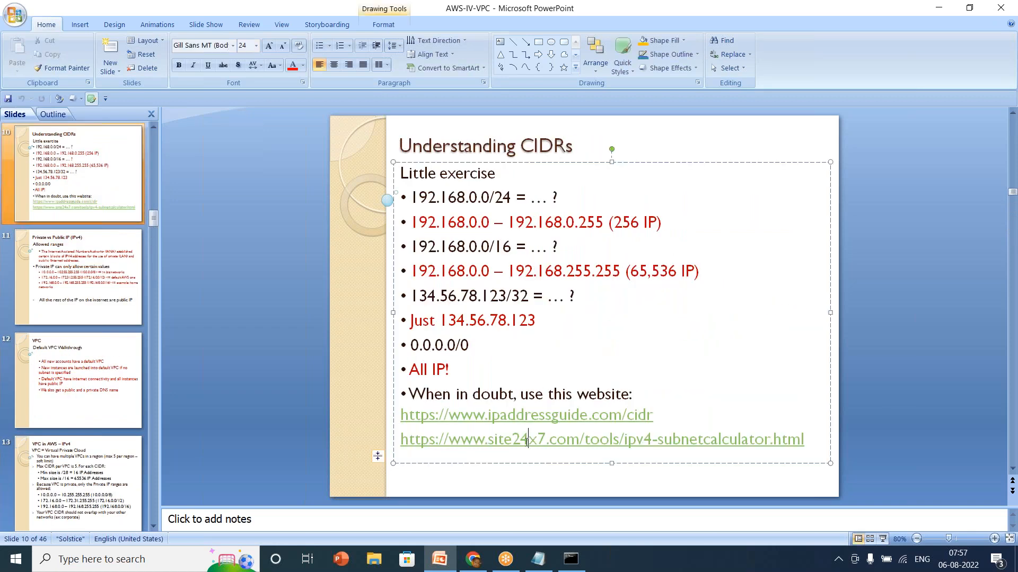
key("Home")
key("shift+End")
key("ctrl+c")
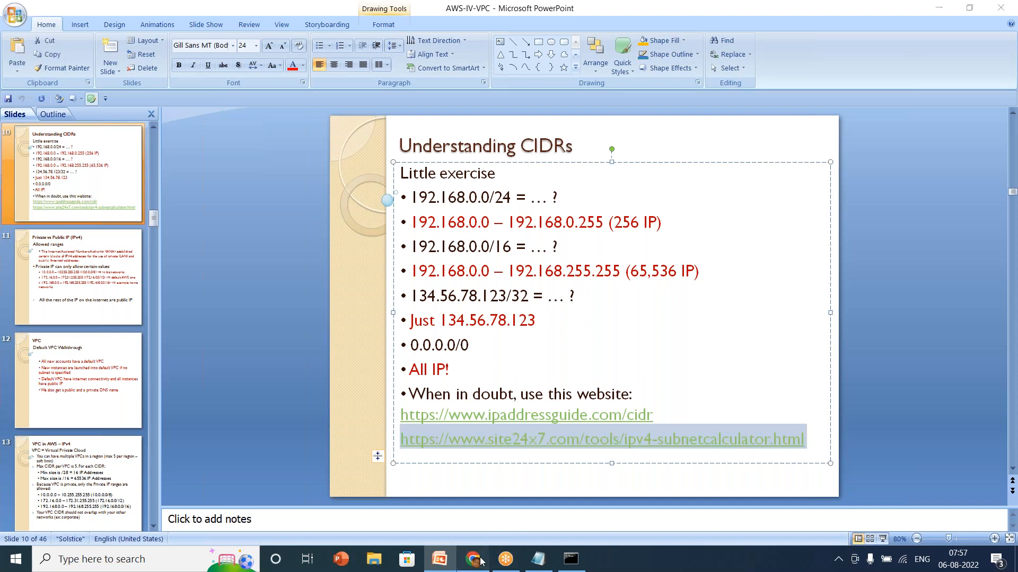
- Switch to Chrome and open the copied subnet calculator link in a new tab
left_click(473, 559)
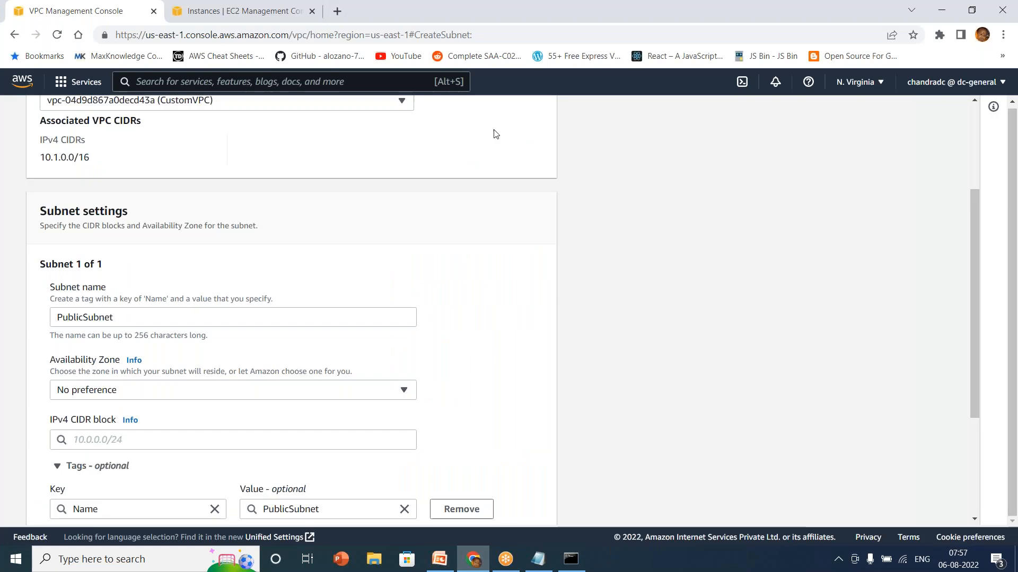
left_click(337, 11)
key("ctrl+v")
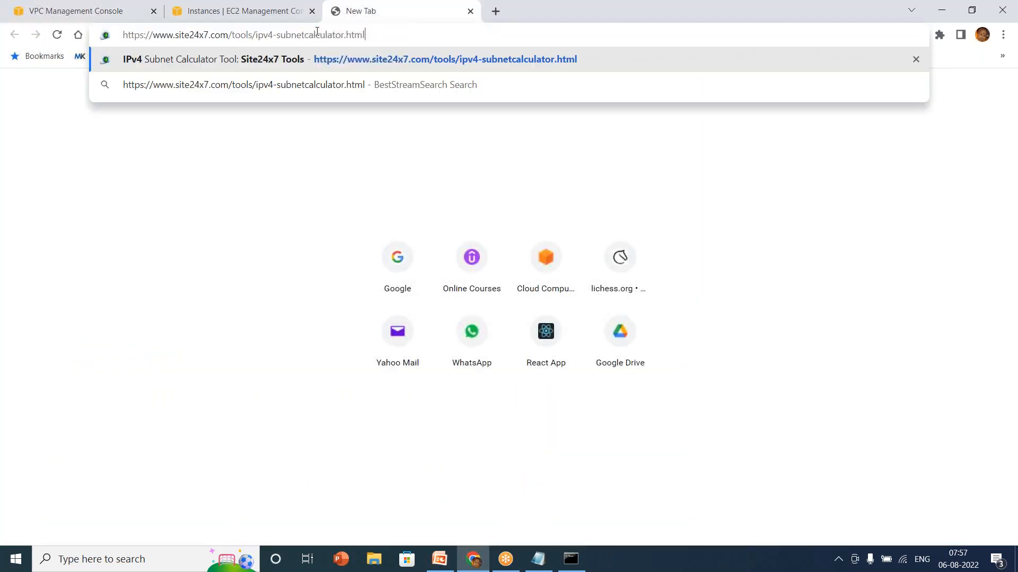
key("Return")
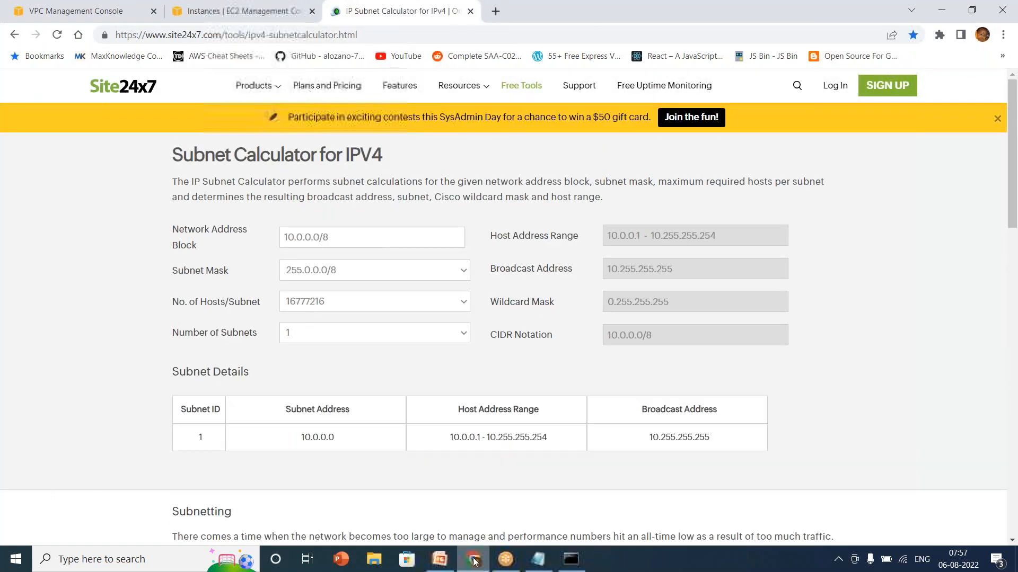
- Check CustomVPC's IPv4 CIDR in the VPC console and calculate the network address block 10.1.0.0/16 in the subnet calculator
left_click(93, 9)
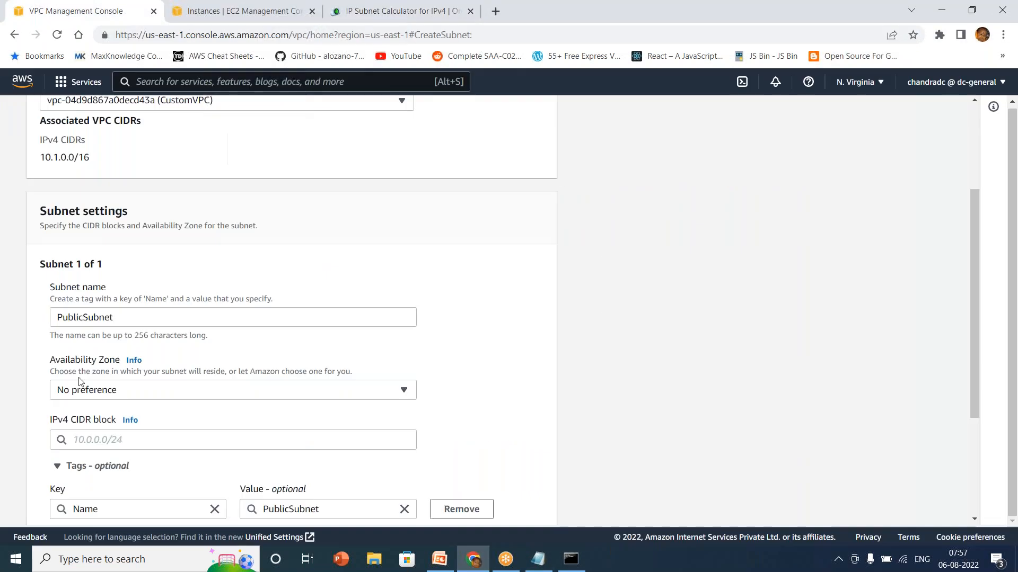
left_click_drag(93, 158, 21, 161)
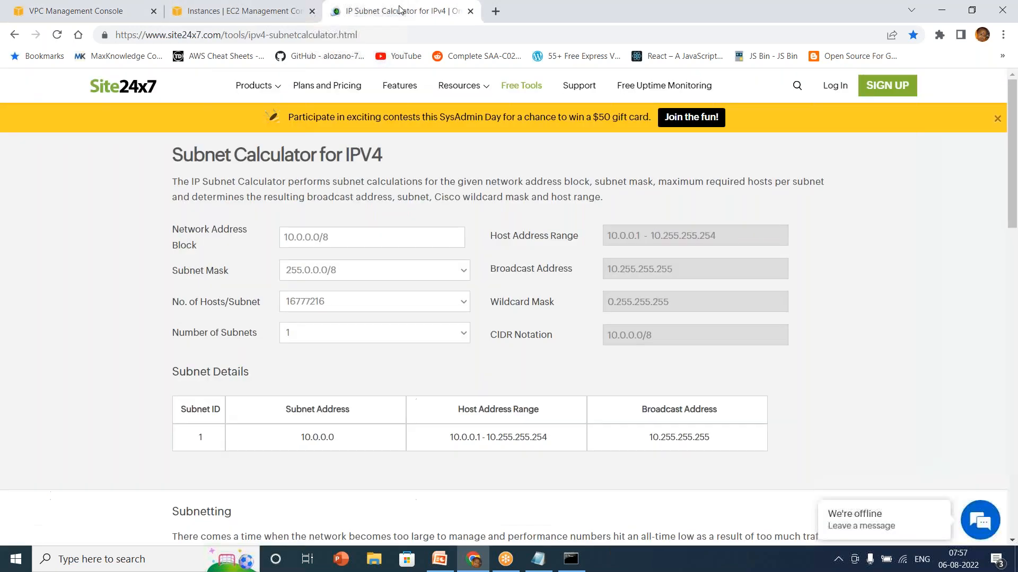
left_click(401, 10)
left_click(366, 238)
key("BackSpace")
key("BackSpace")
key("BackSpace")
key("BackSpace")
key("BackSpace")
key("BackSpace")
key("BackSpace")
key("BackSpace")
key("BackSpace")
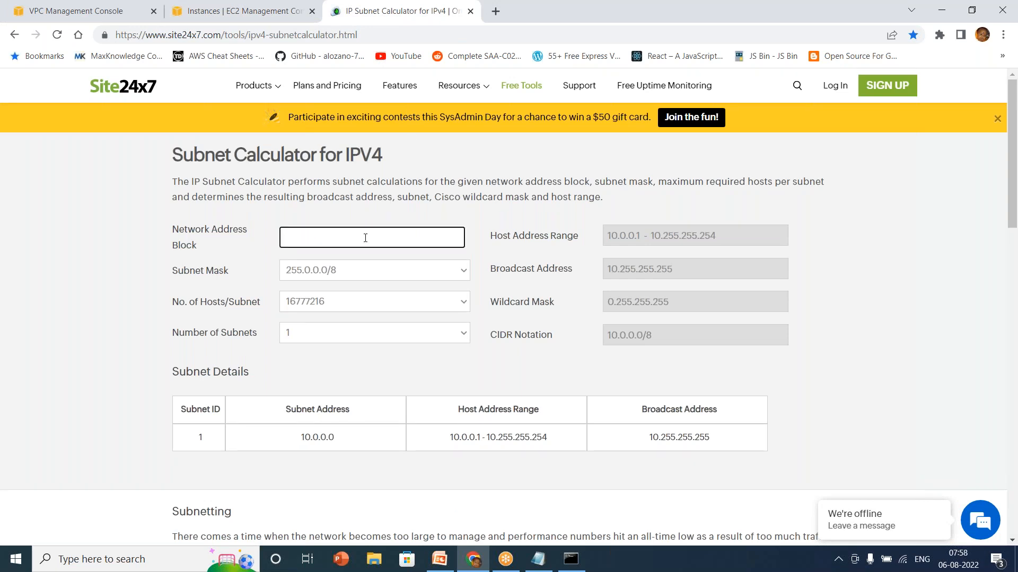
type("10.")
left_click(83, 11)
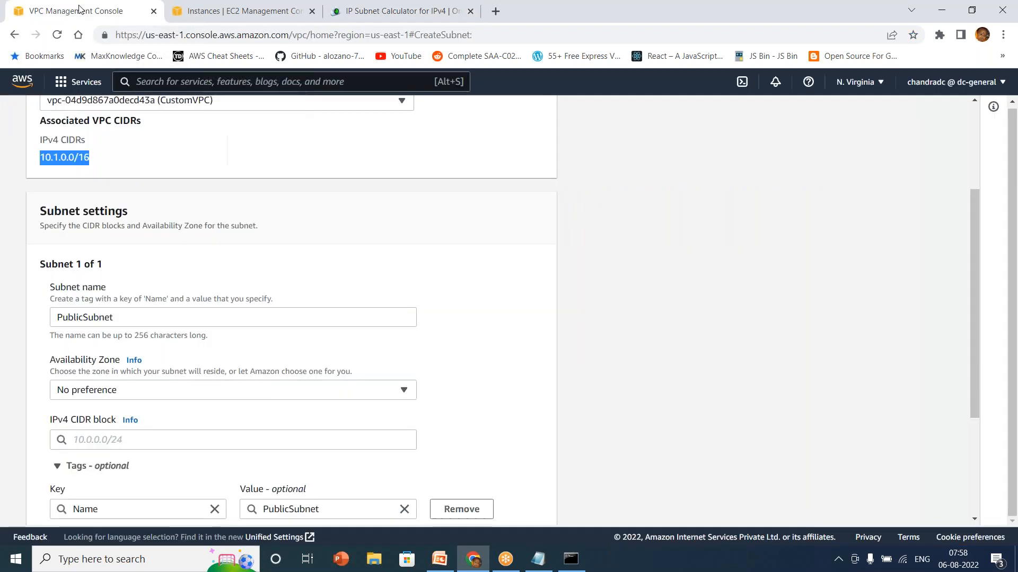
left_click(396, 12)
key("BackSpace")
key("BackSpace")
key("BackSpace")
key("BackSpace")
key("BackSpace")
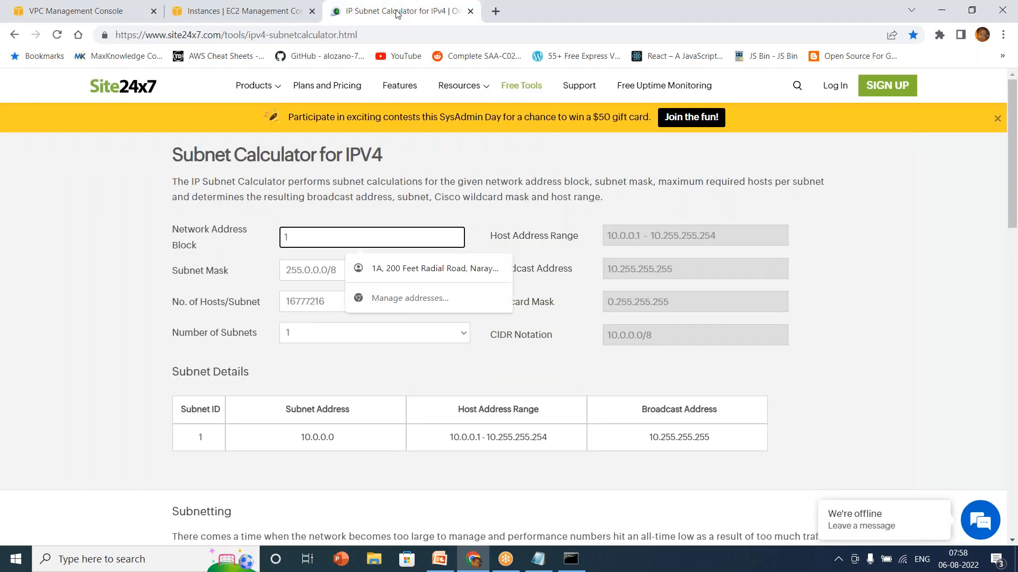
type("10.1.")
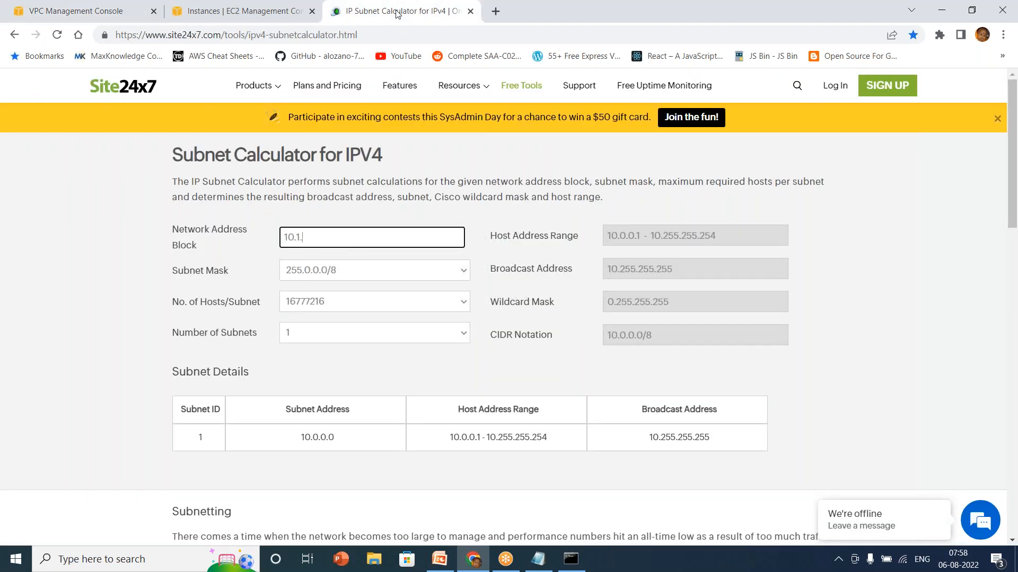
type("0.0.")
type("16")
key("Return")
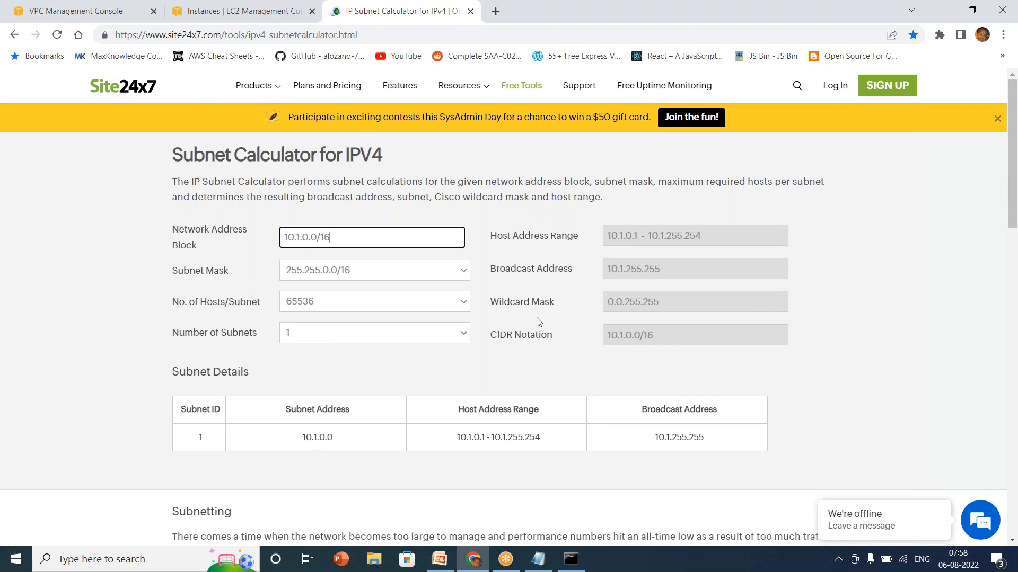
- Divide the 10.1.0.0/16 block into 2, 4, 8 and finally 16 subnets, comparing the resulting subnet details
left_click(464, 334)
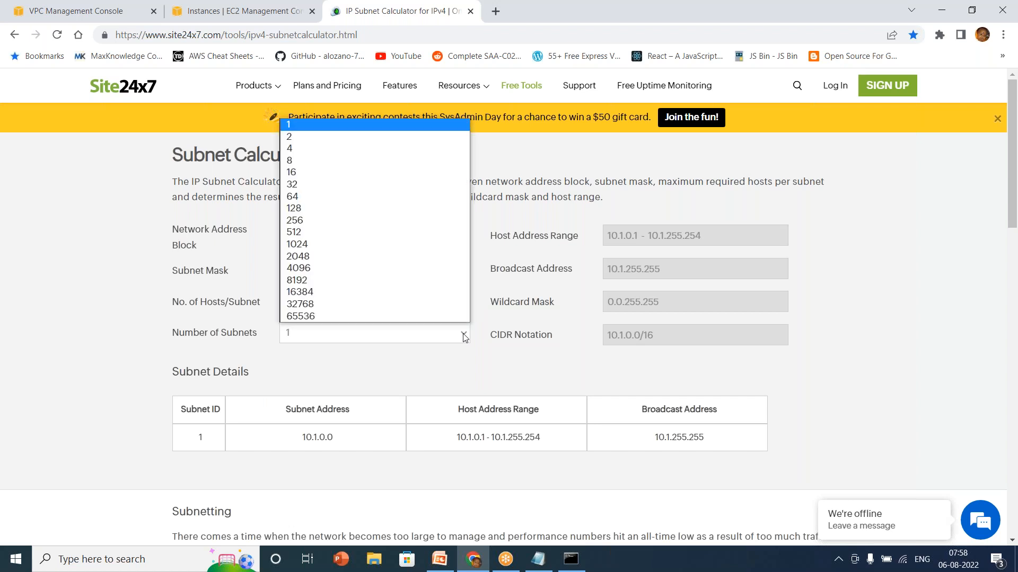
left_click(313, 136)
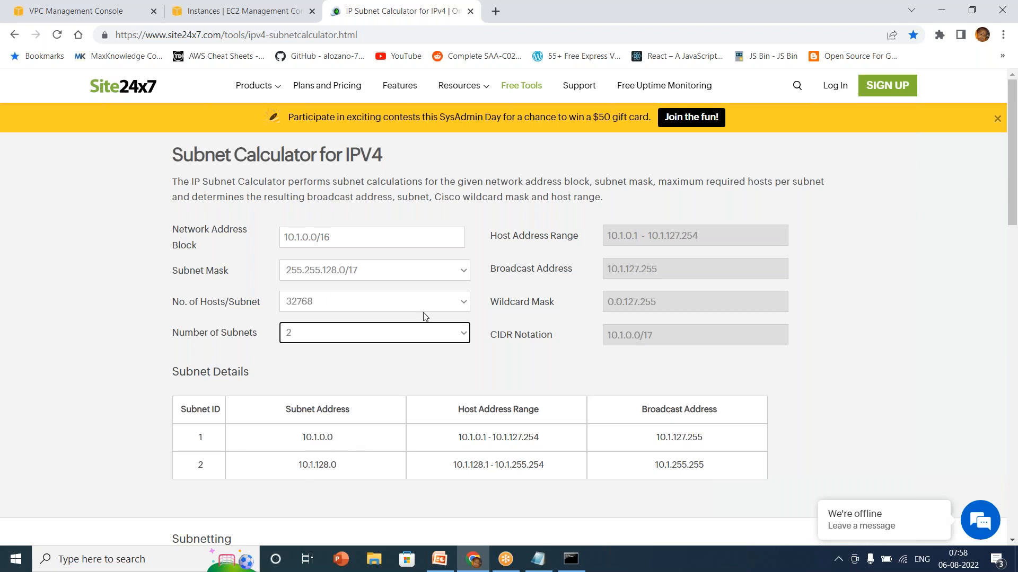
left_click(443, 329)
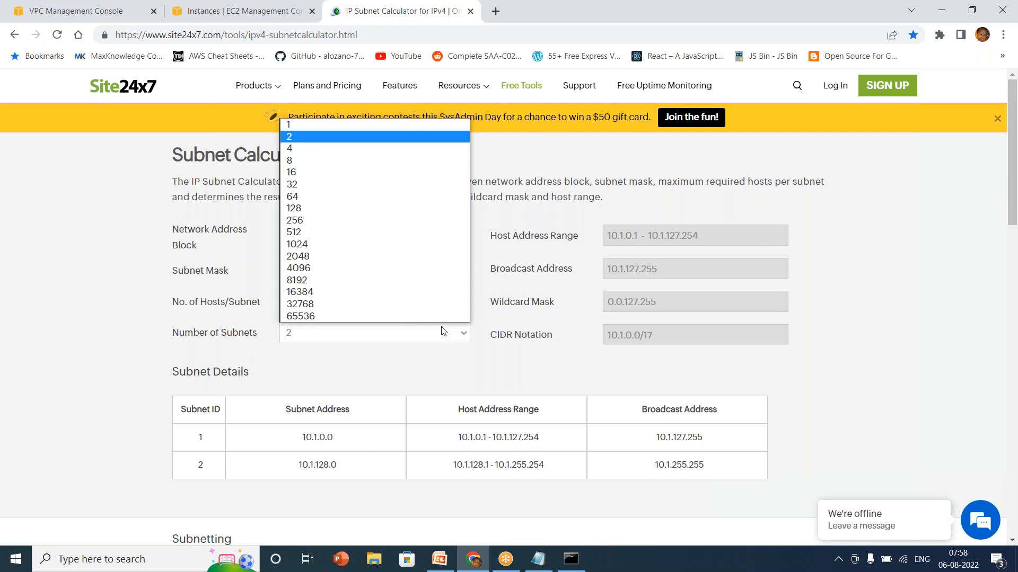
left_click(297, 149)
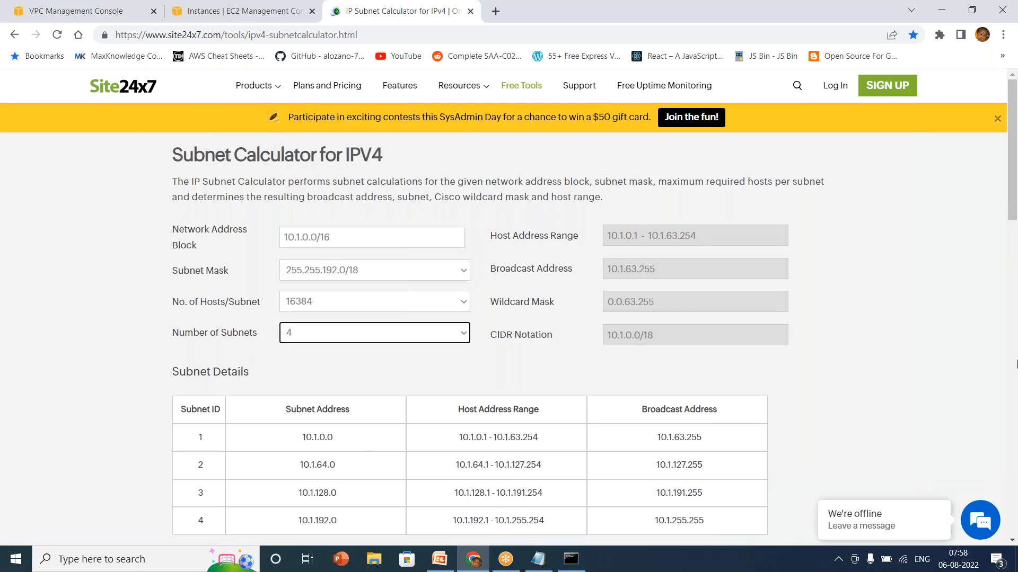
left_click(1012, 540)
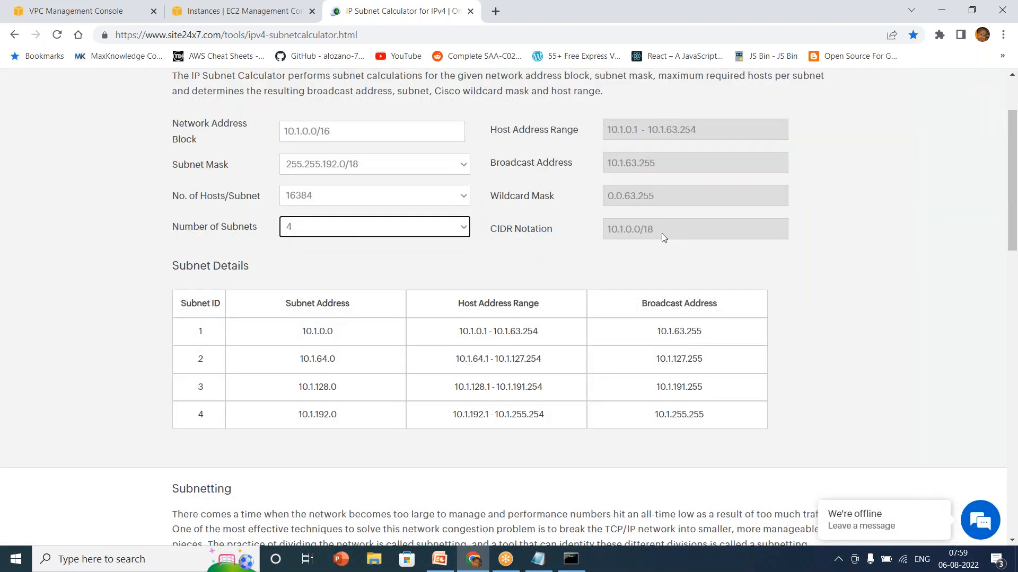
left_click(367, 228)
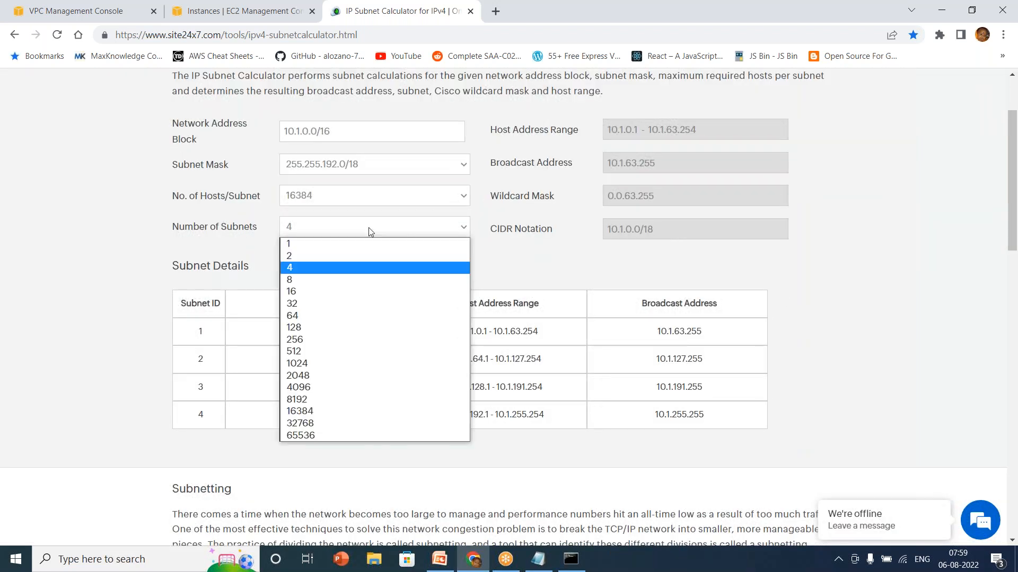
left_click(334, 280)
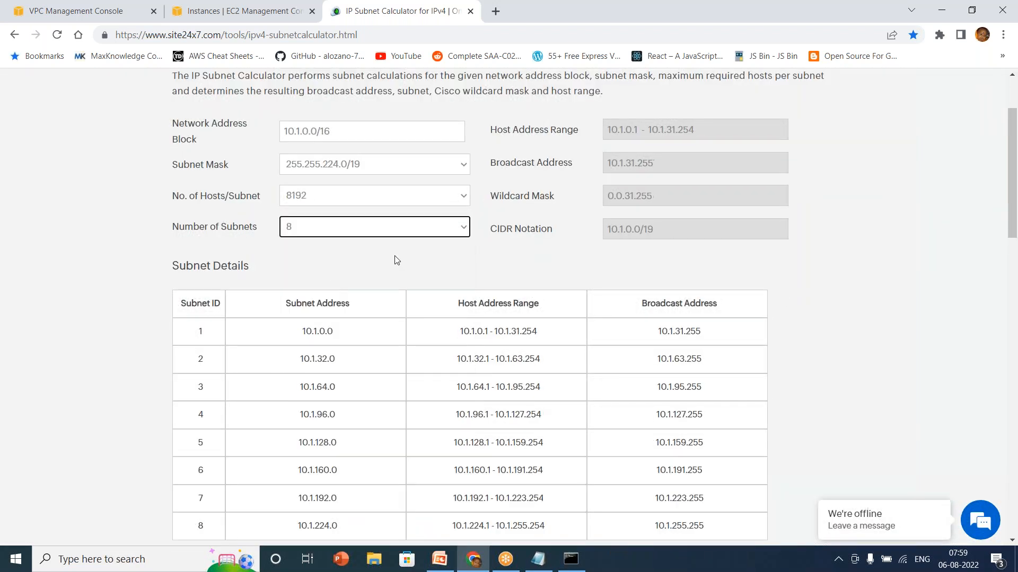
left_click(360, 234)
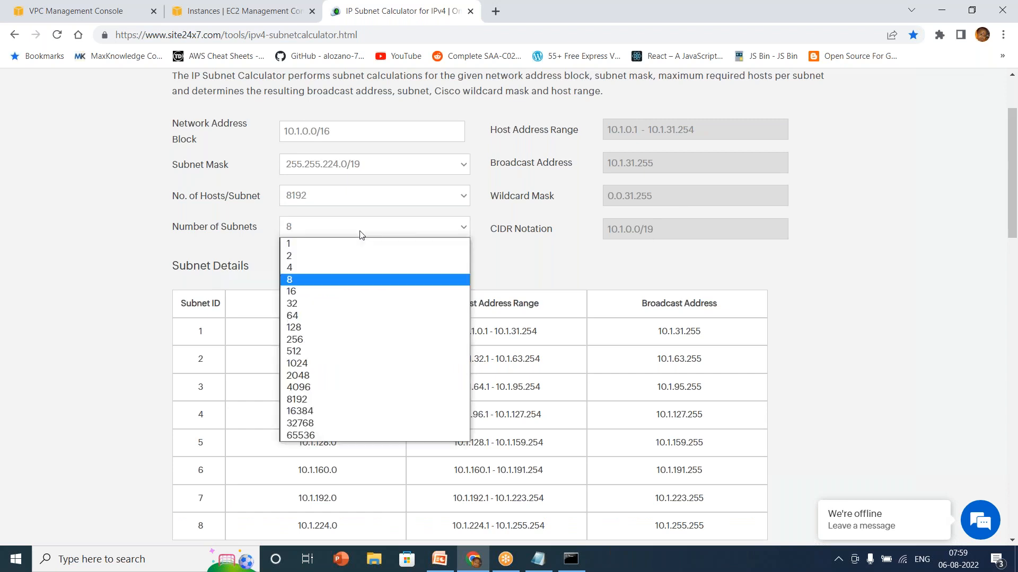
left_click(332, 292)
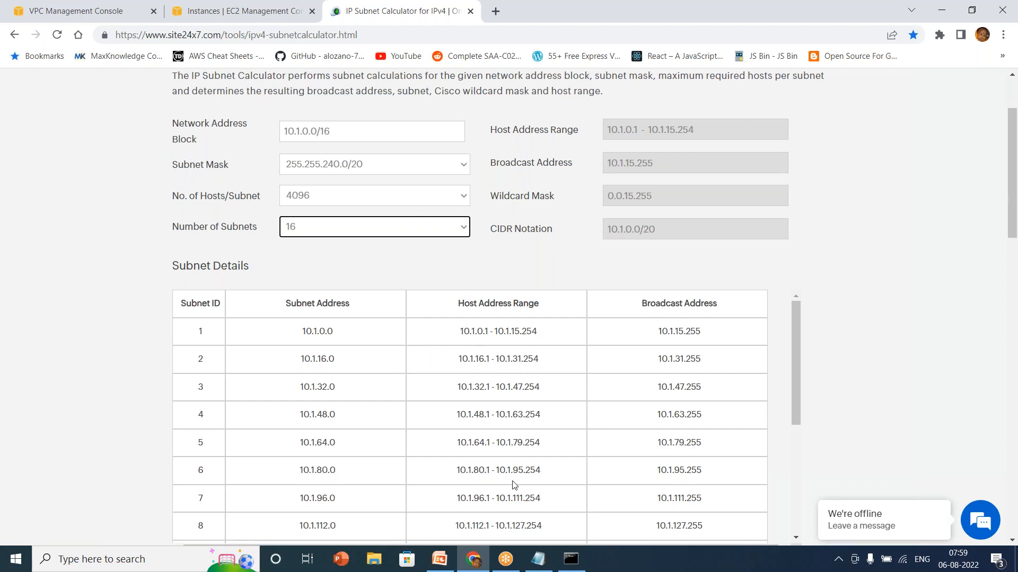
- Return to the VPC console, set PublicSubnet's IPv4 CIDR block to 10.1.0.0/20, and create the subnet
left_click(258, 9)
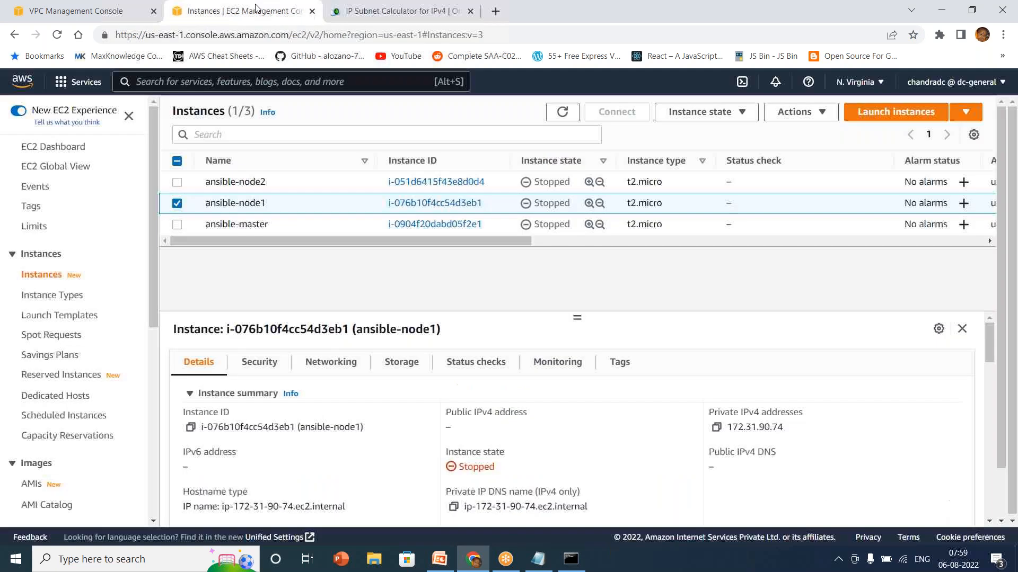
left_click(130, 14)
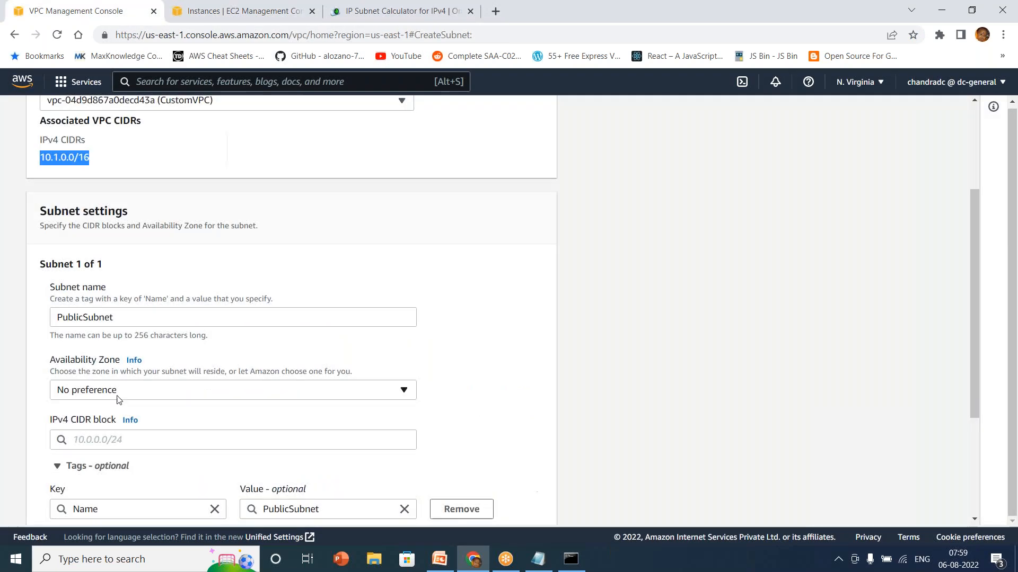
left_click(107, 439)
type("10.")
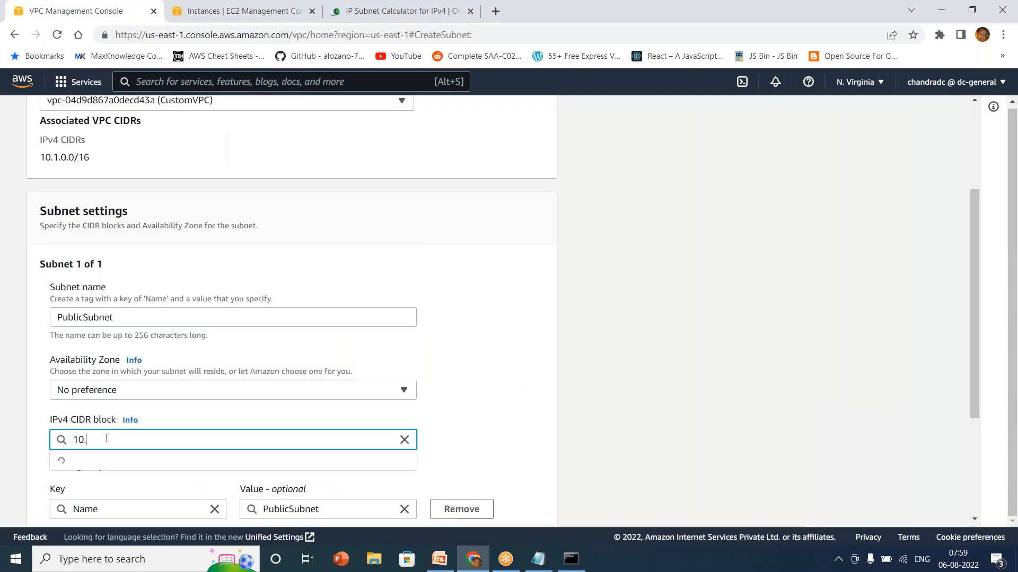
type("1.0.0/20")
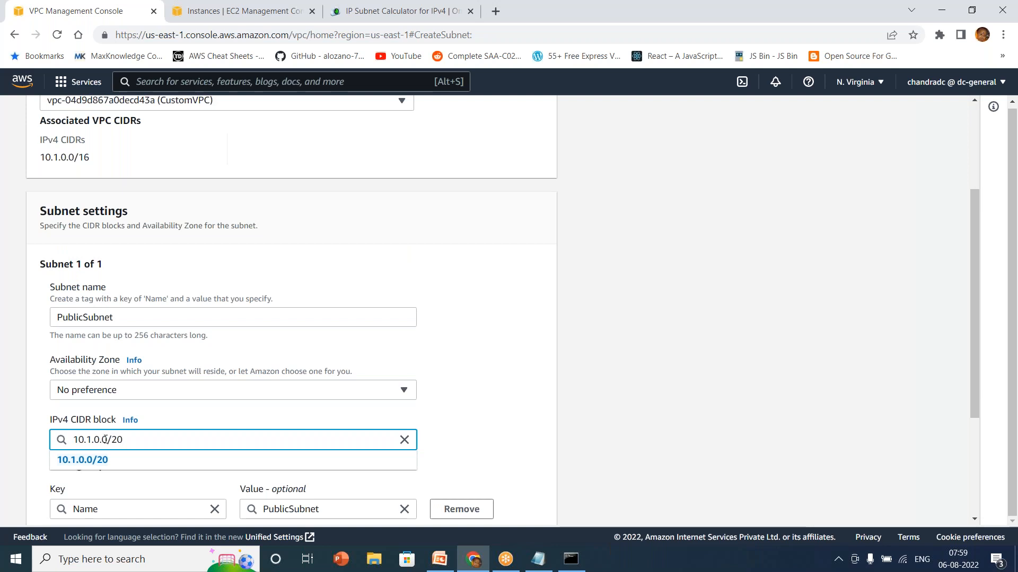
left_click(86, 465)
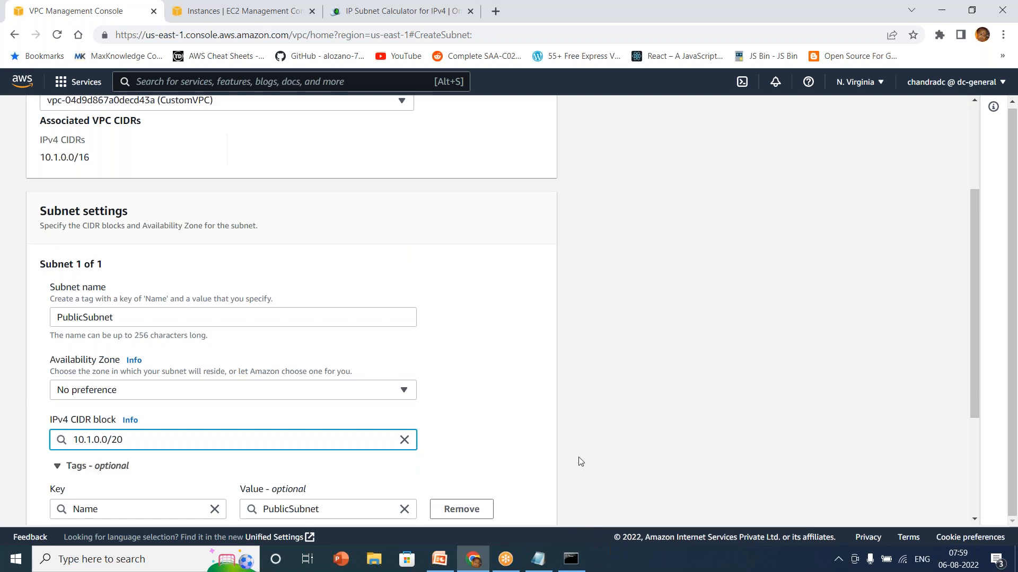
scroll(974, 523, "down", 3)
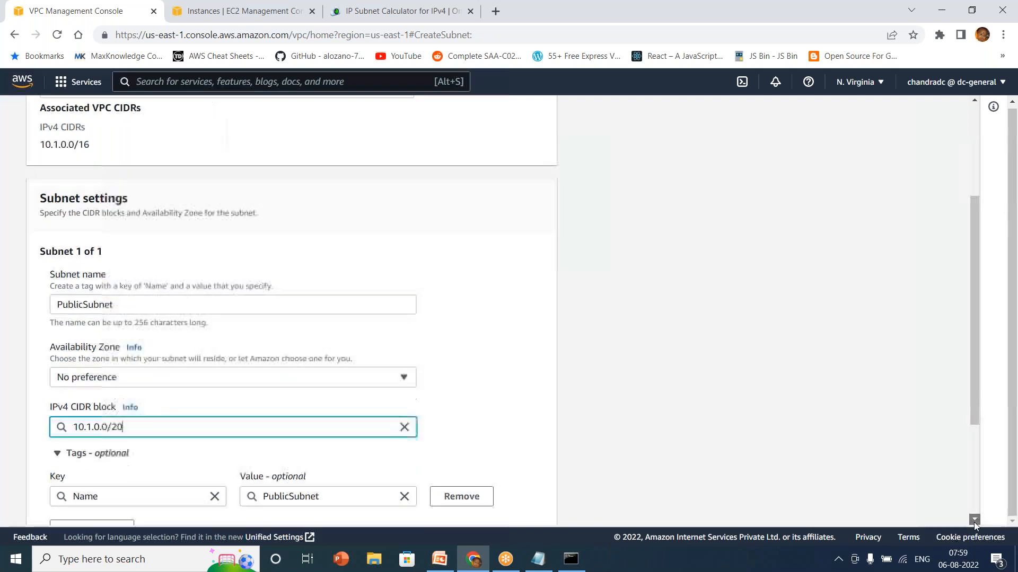
left_click(506, 501)
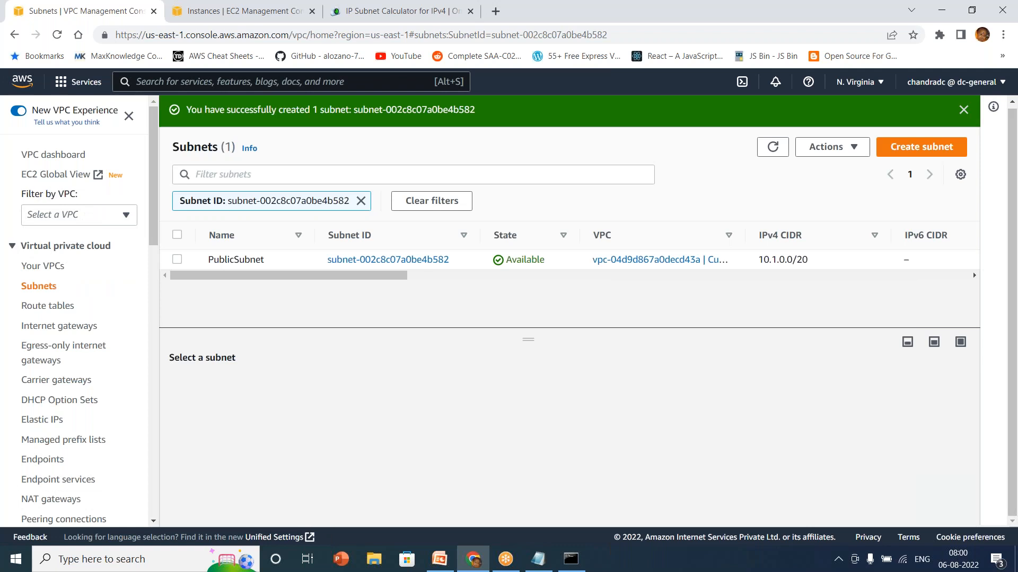
- Examine PublicSubnet's available IPv4 addresses and Availability Zone, and compare the address count with the calculator's hosts per subnet
left_click(590, 274)
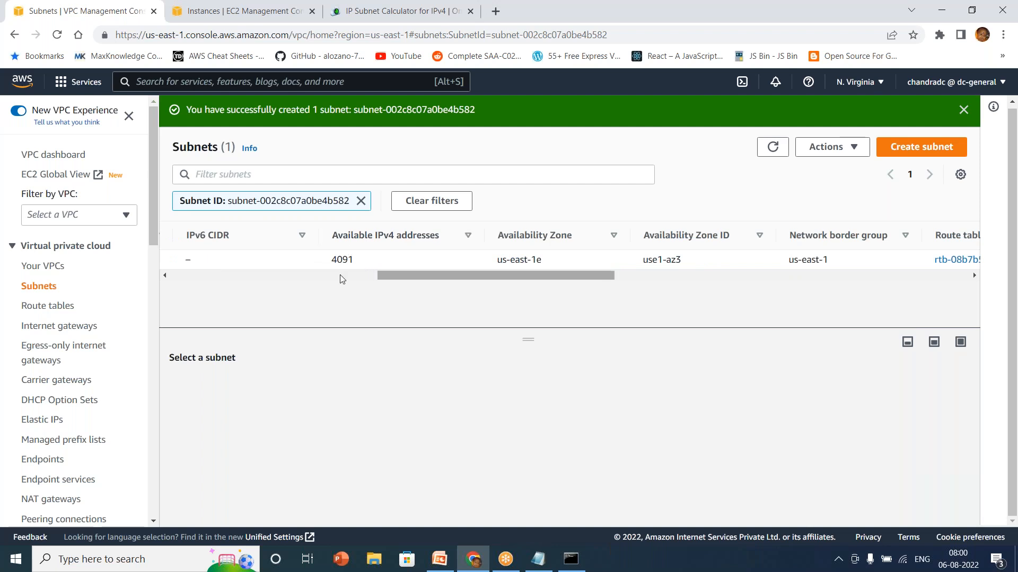
left_click(392, 11)
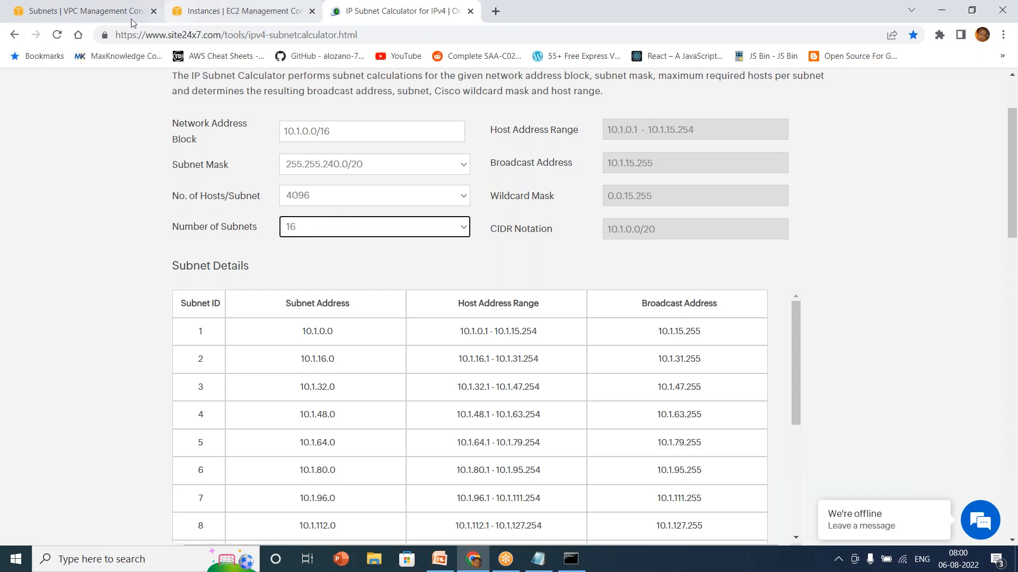
left_click(115, 19)
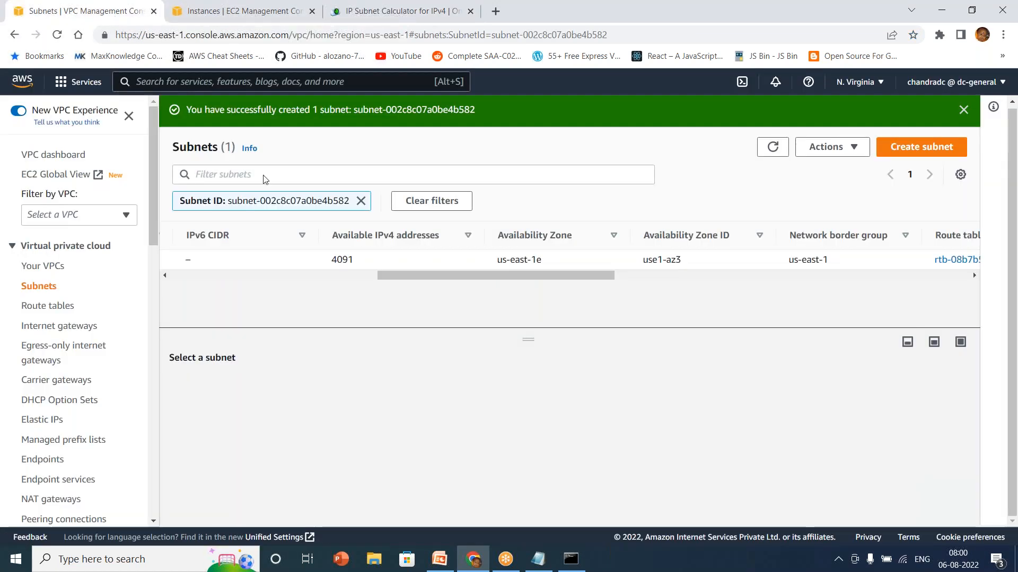
left_click(347, 275)
- Start another subnet in CustomVPC and name it PrivateSubnet
left_click(941, 155)
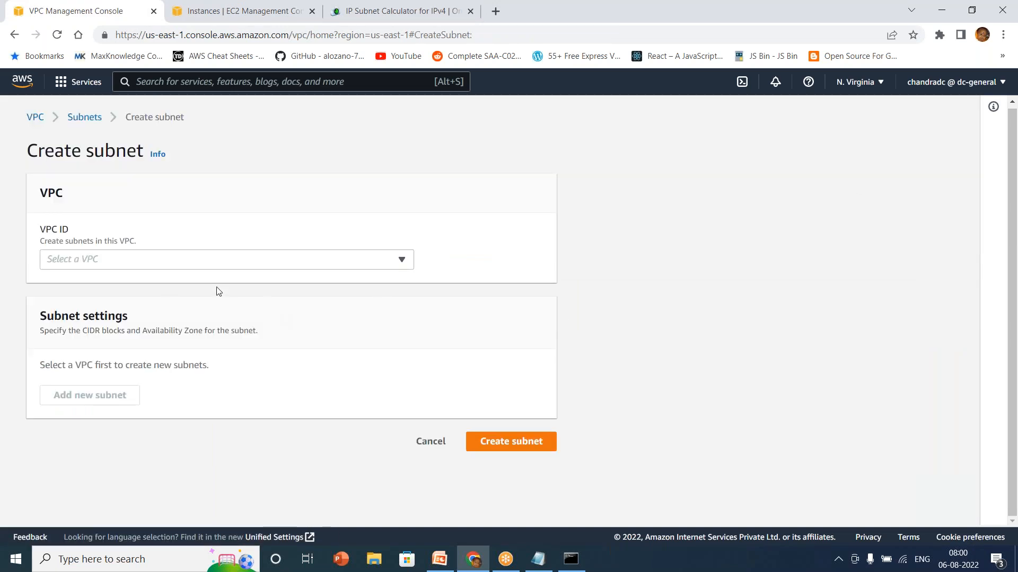
left_click(200, 266)
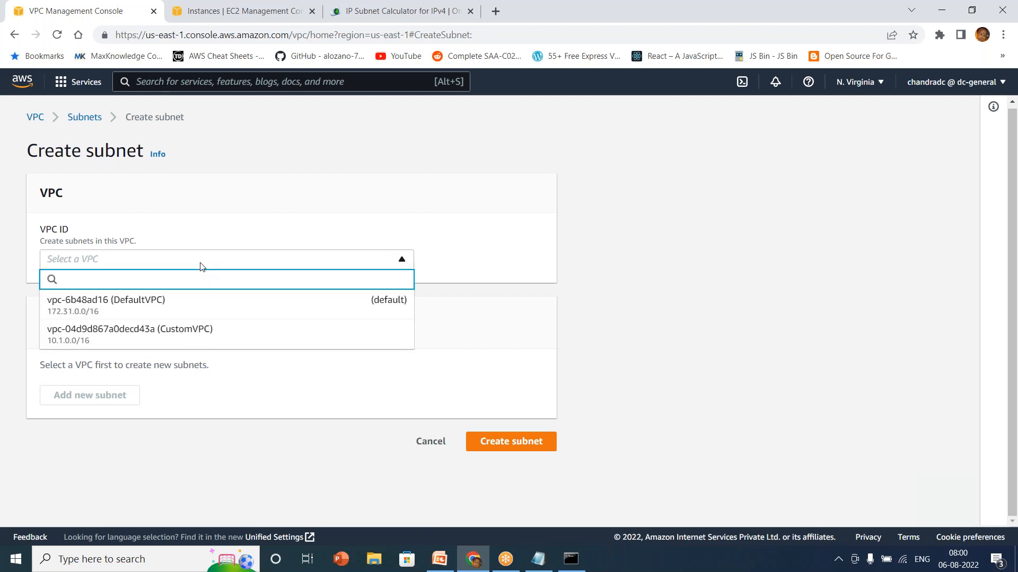
left_click(163, 326)
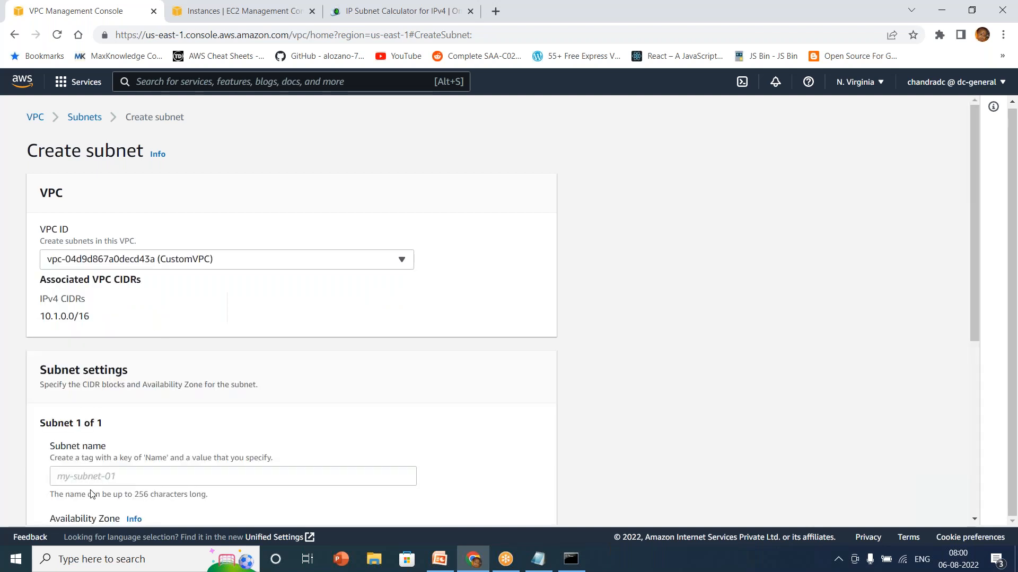
left_click(100, 478)
type("Priv")
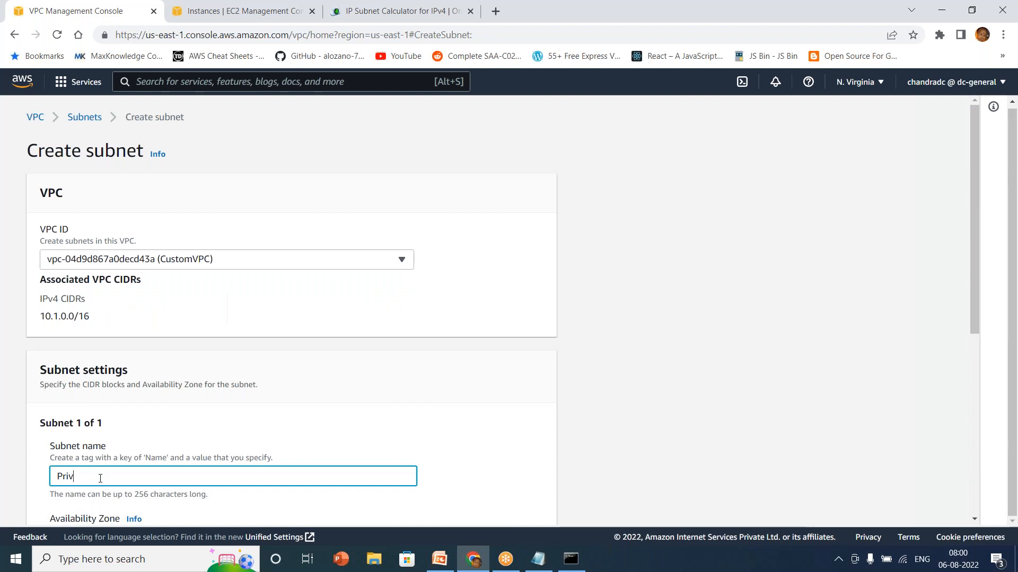
type("teeSubnet")
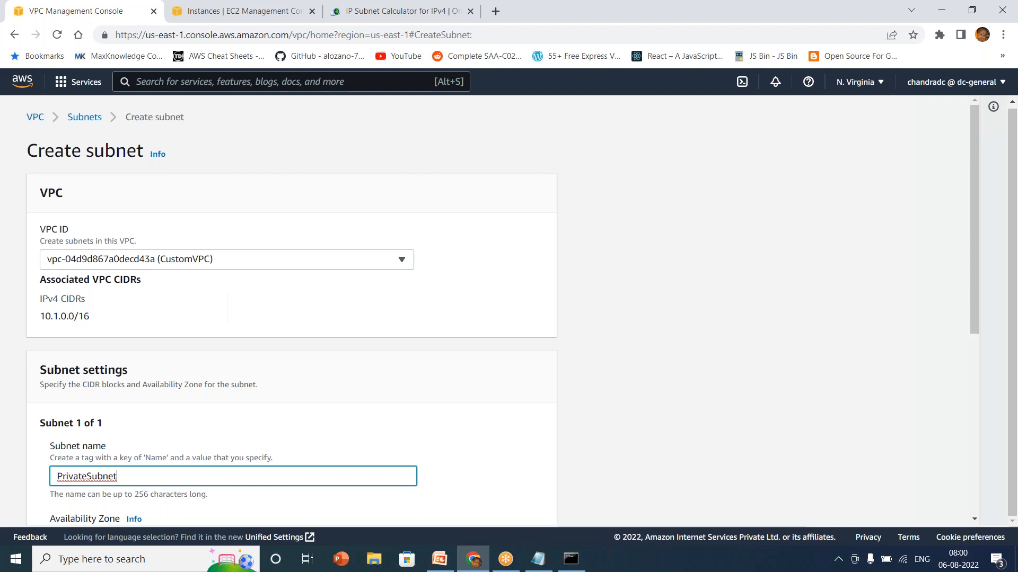
- Look up the second subnet's address in the IP subnet calculator for use as PrivateSubnet's IPv4 CIDR block
scroll(978, 518, "down", 4)
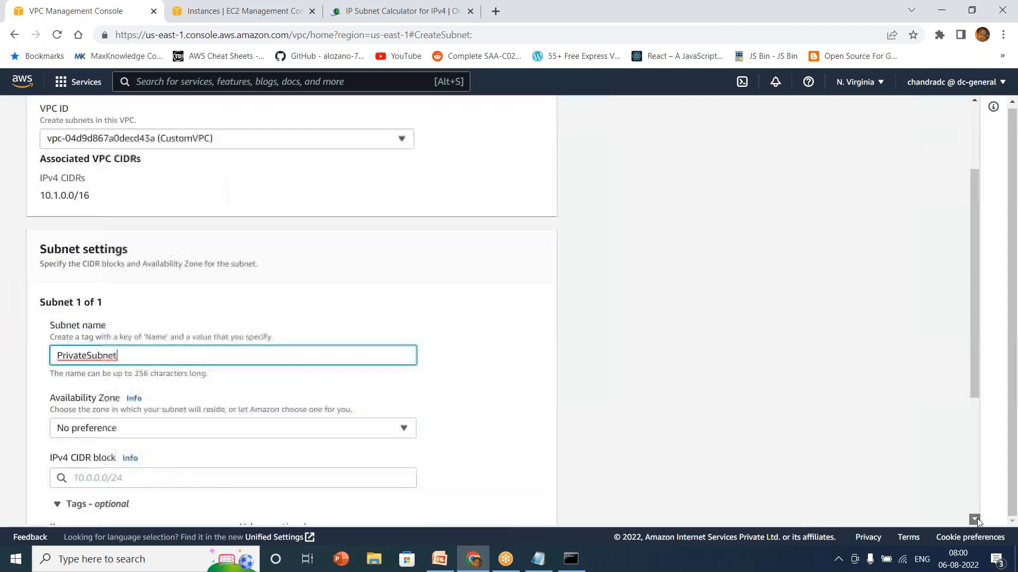
left_click(205, 393)
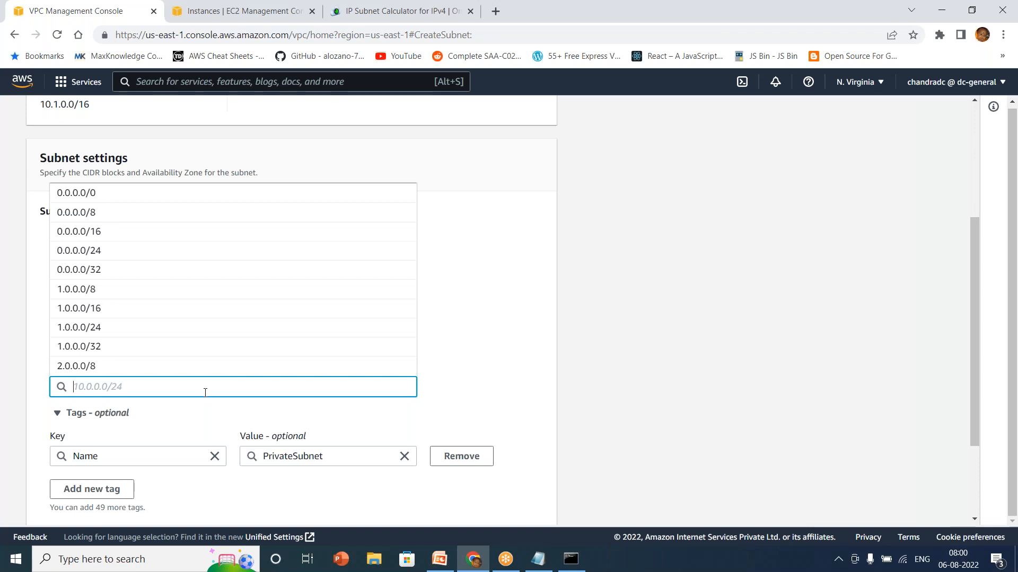
left_click(349, 7)
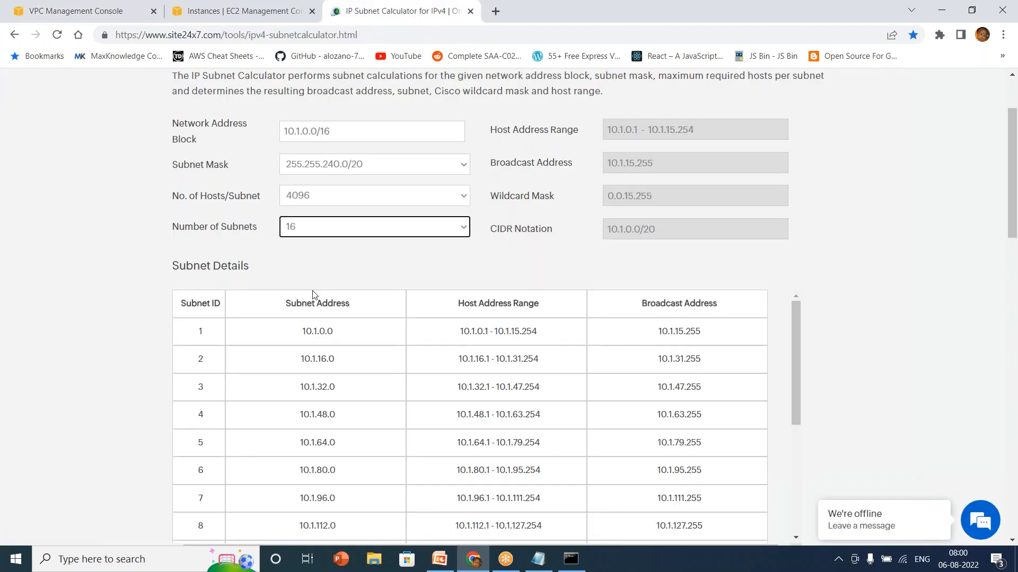
left_click_drag(303, 359, 347, 359)
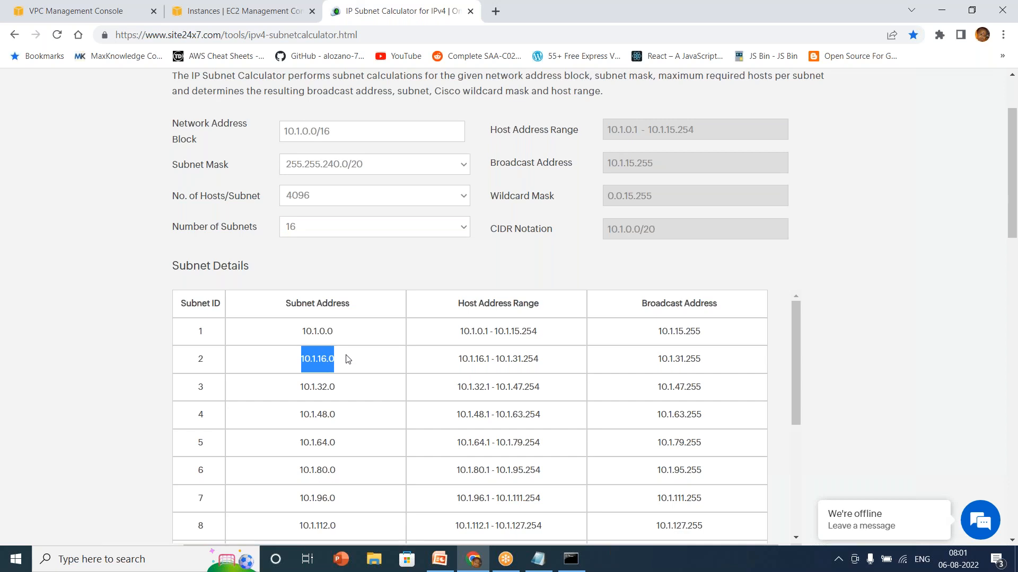
key("alt+Tab")
key("Escape")
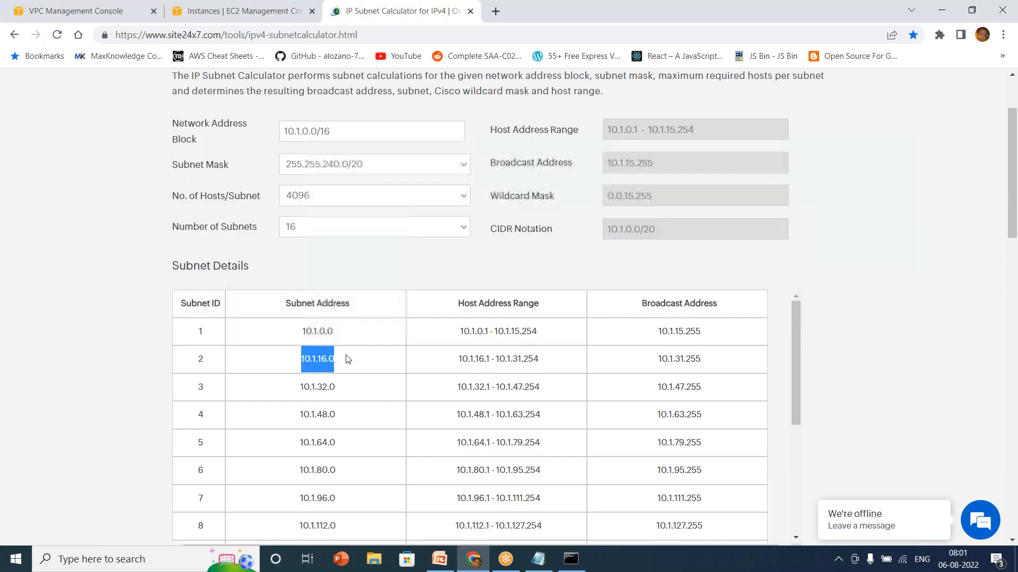
- Return to the VPC console, set PrivateSubnet's IPv4 CIDR block to 10.1.16.0/20, and create the subnet
left_click(80, 10)
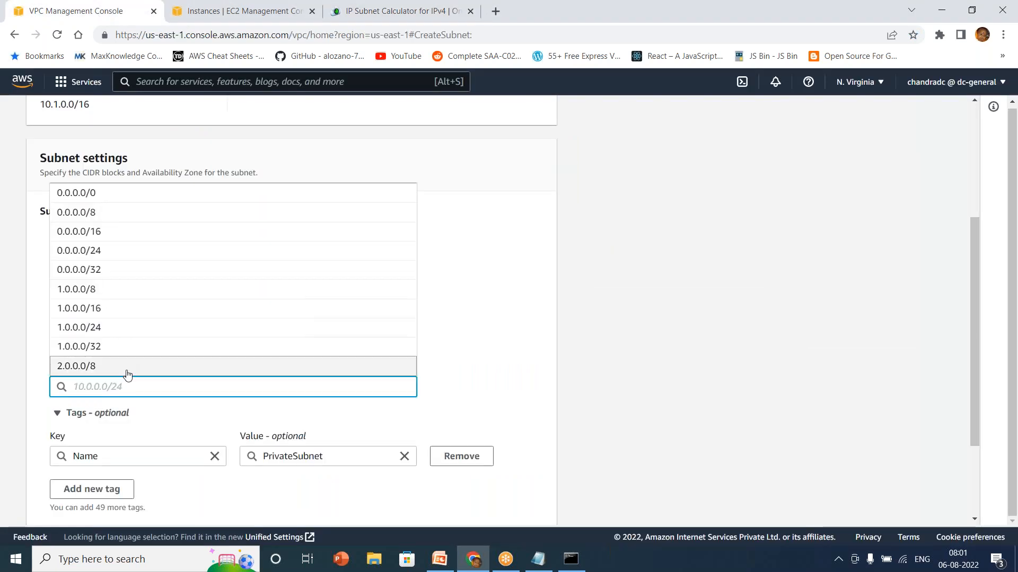
key("Escape")
left_click(146, 388)
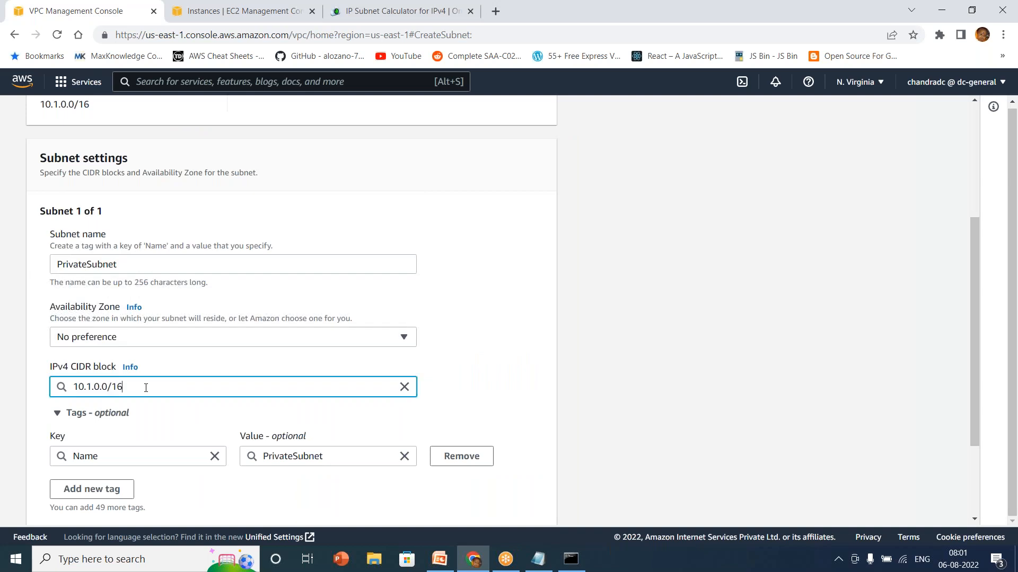
key("BackSpace")
key("BackSpace")
key("BackSpace")
key("BackSpace")
key("BackSpace")
key("BackSpace")
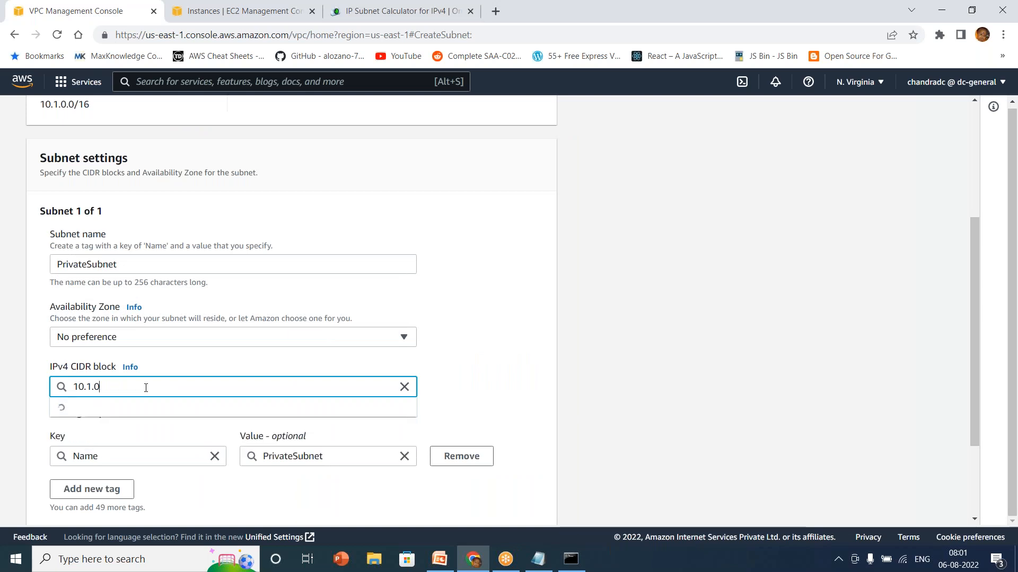
type("16.0/20")
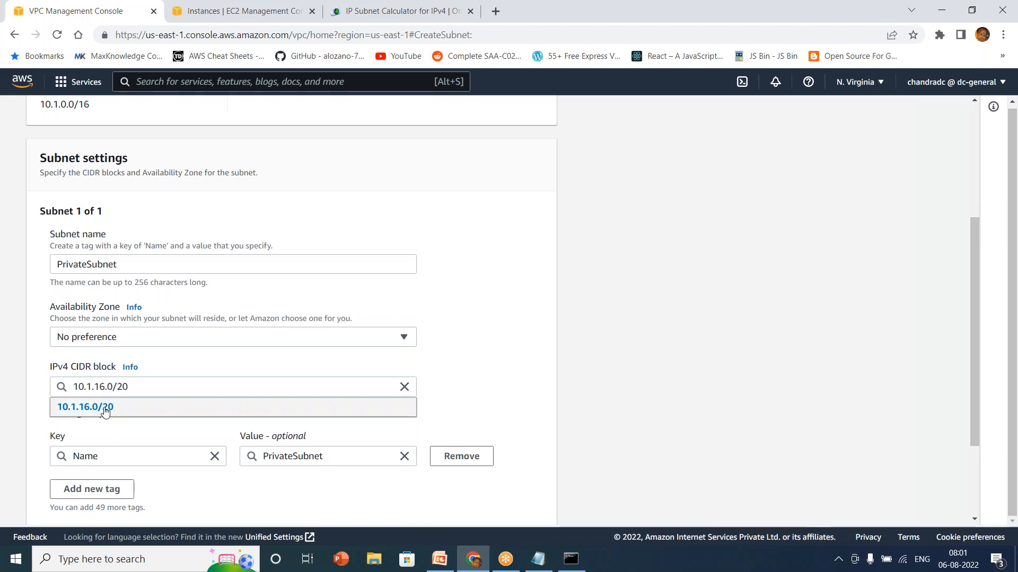
left_click(105, 411)
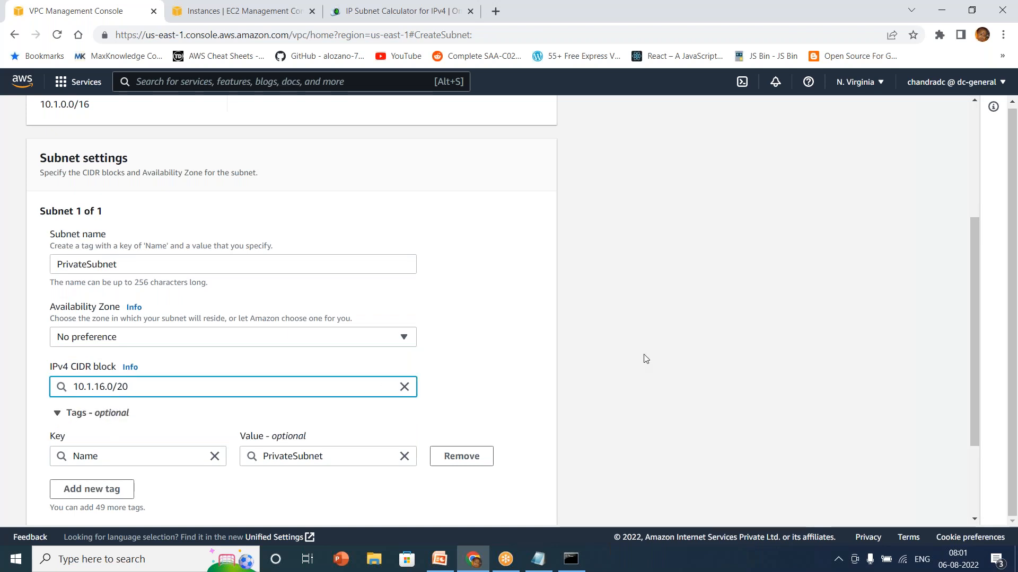
left_click(701, 391)
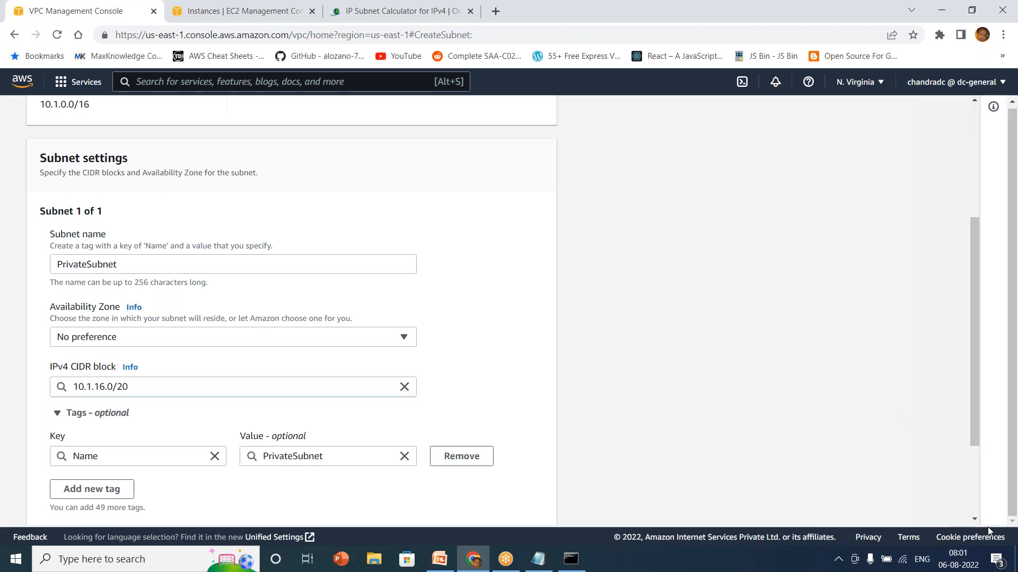
scroll(976, 518, "down", 3)
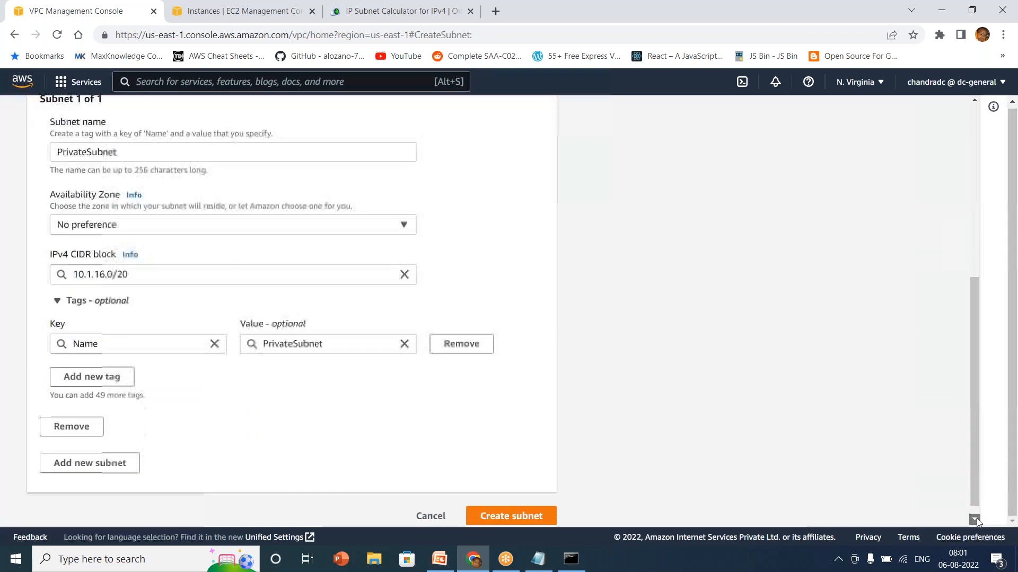
left_click(525, 509)
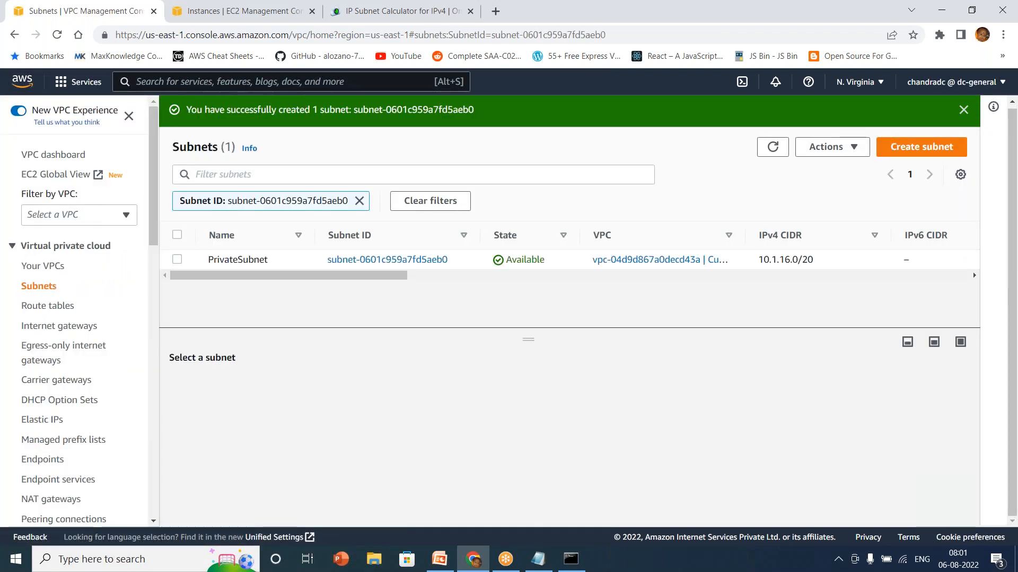
- Clear the subnet filter, sort the subnets by name in descending order, and compare the Availability Zones of PublicSubnet and PrivateSubnet
left_click(359, 202)
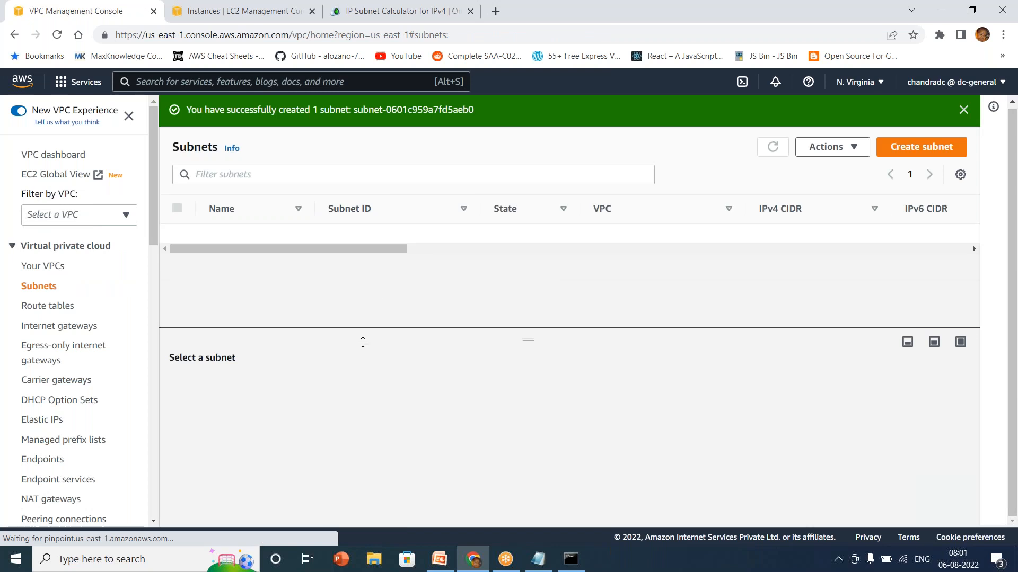
left_click(229, 209)
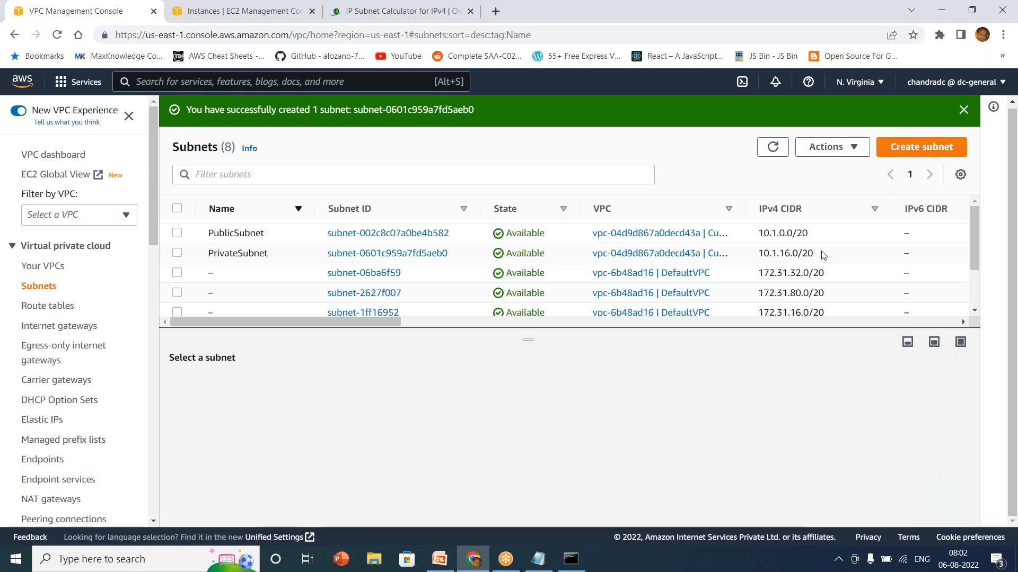
left_click(744, 322)
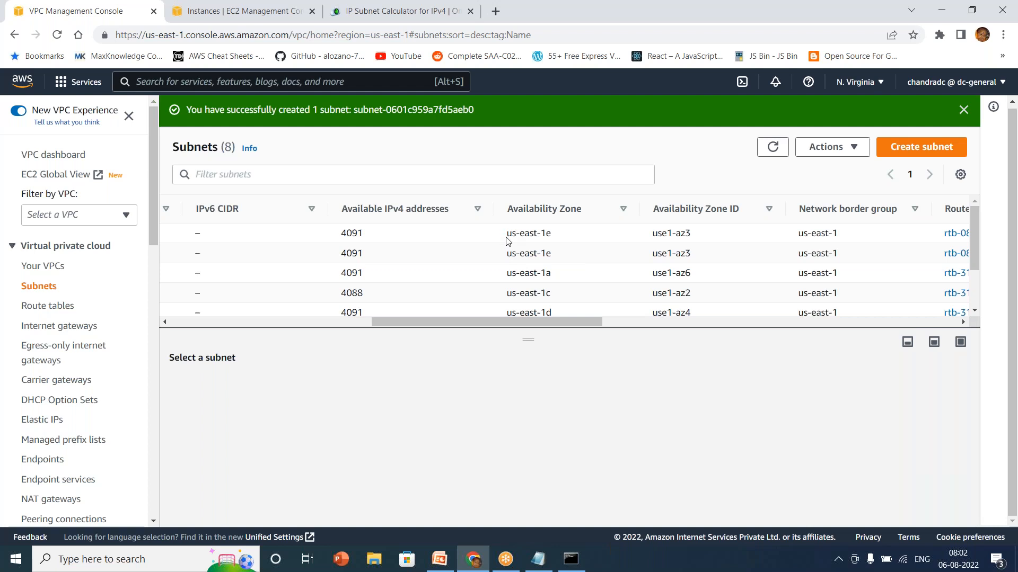
left_click(254, 322)
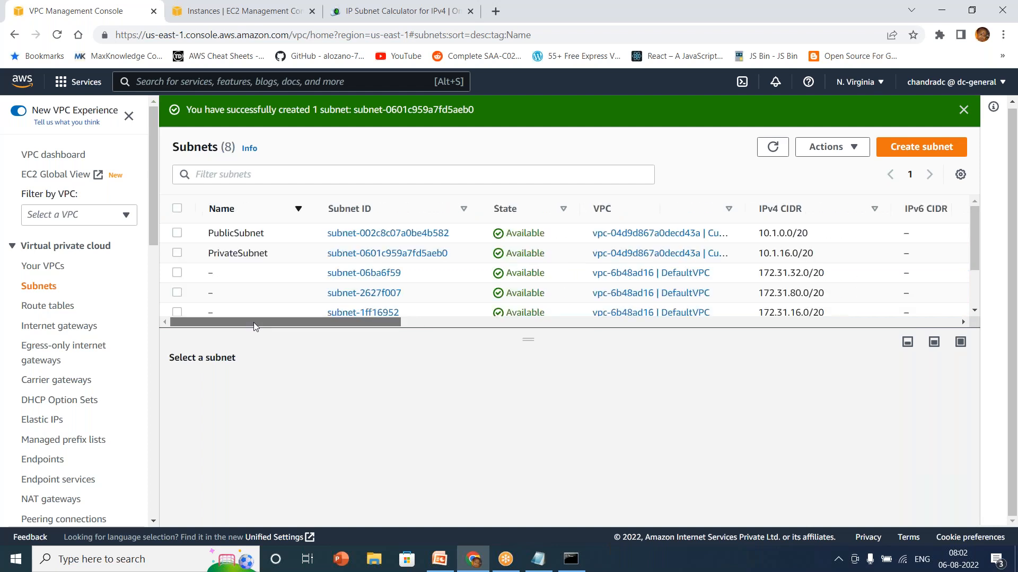
- Enable auto-assign public IPv4 address for PublicSubnet and save the subnet settings
left_click(178, 233)
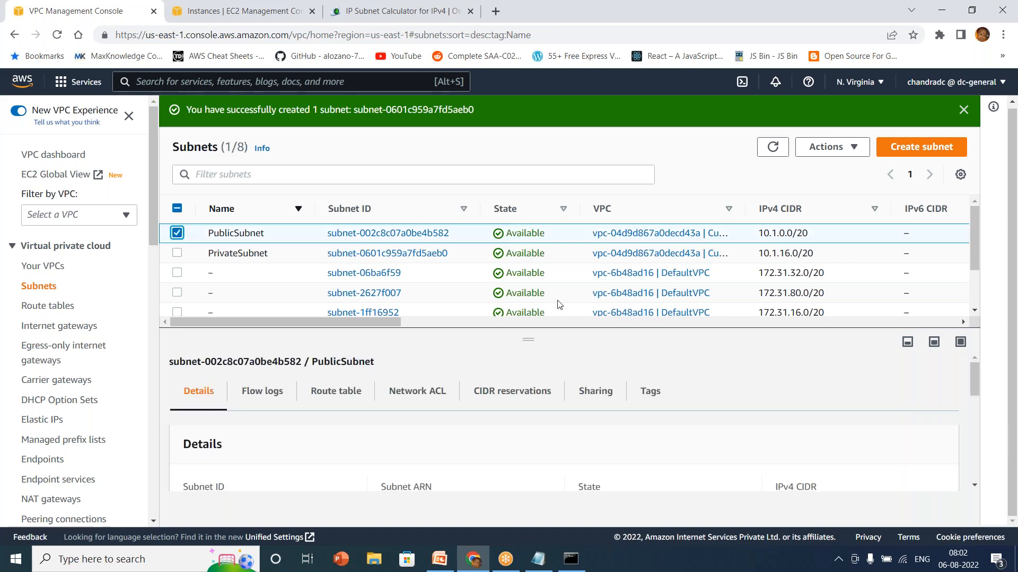
left_click(854, 153)
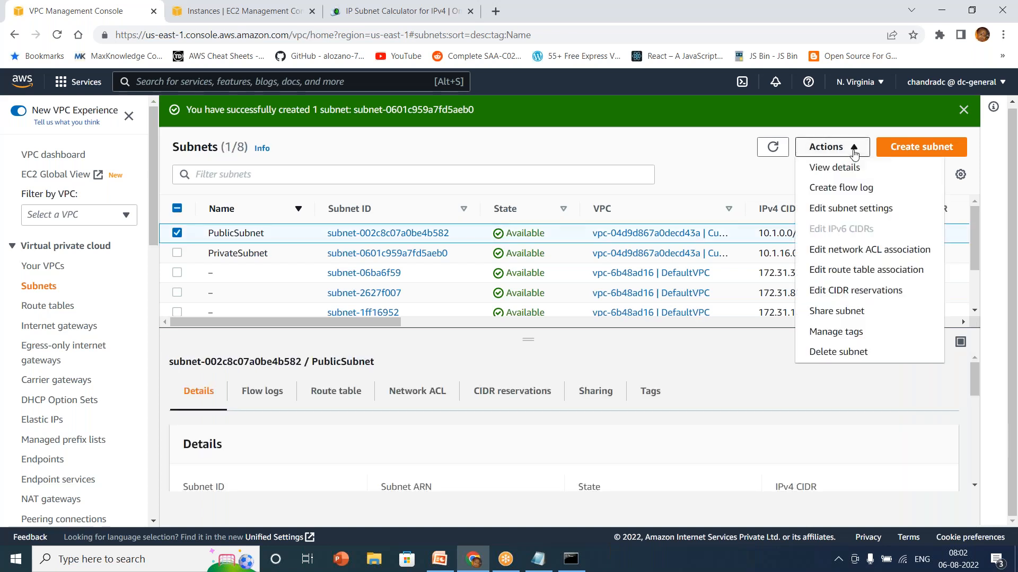
left_click(872, 210)
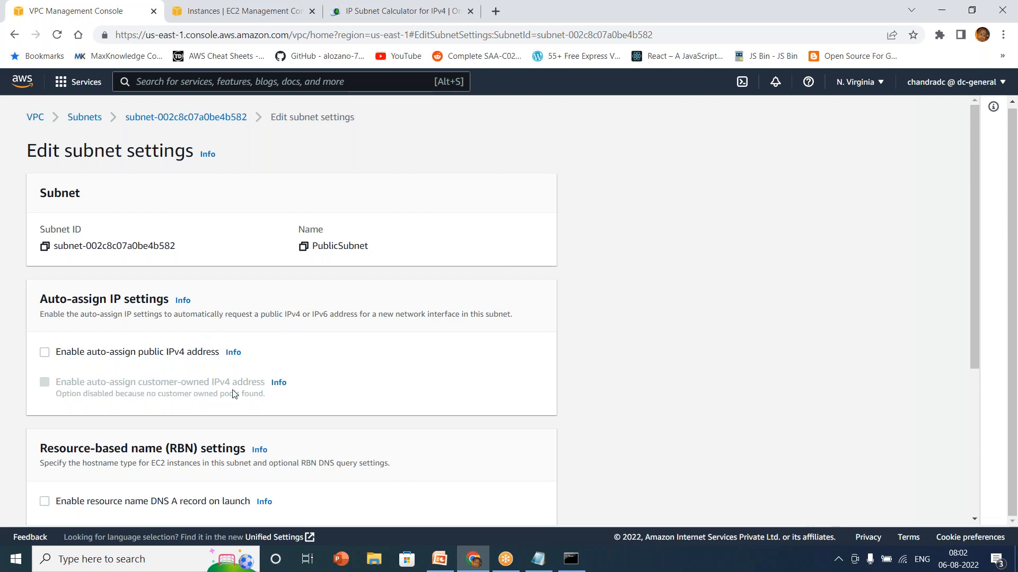
left_click(45, 354)
scroll(977, 435, "down", 5)
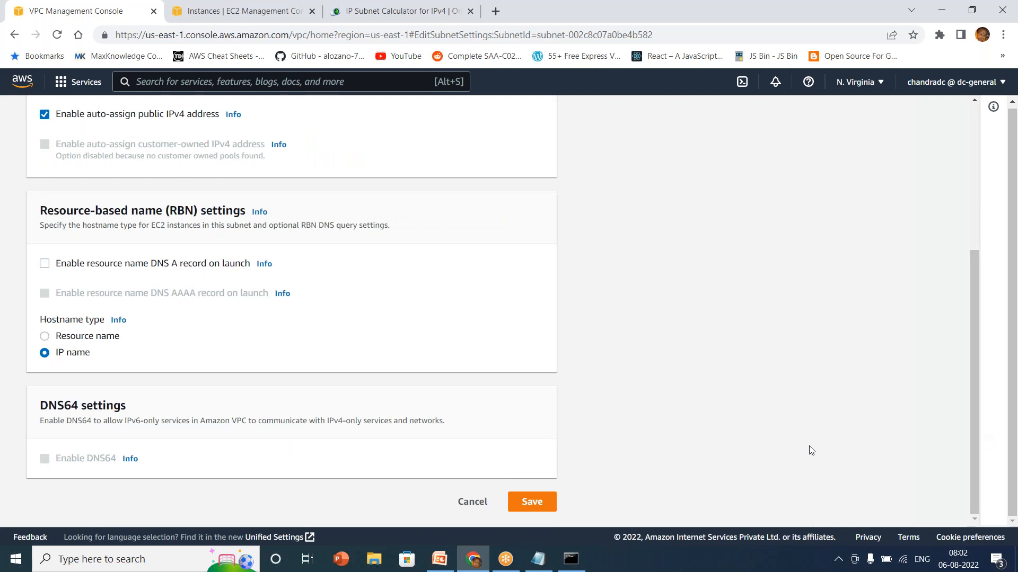
left_click(538, 502)
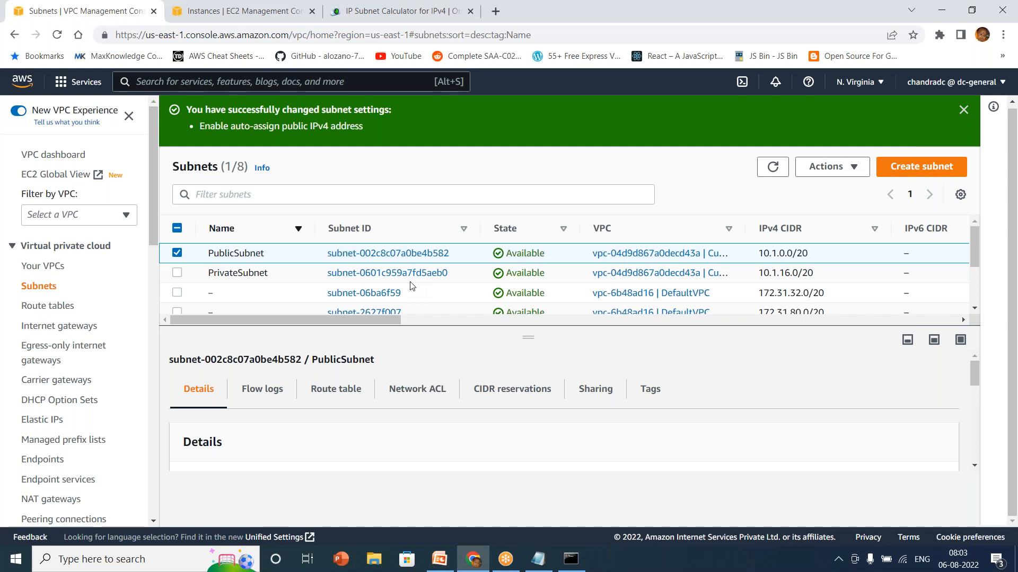
- Switch to the EC2 console and start launching an instance named PublicEC2
left_click(237, 6)
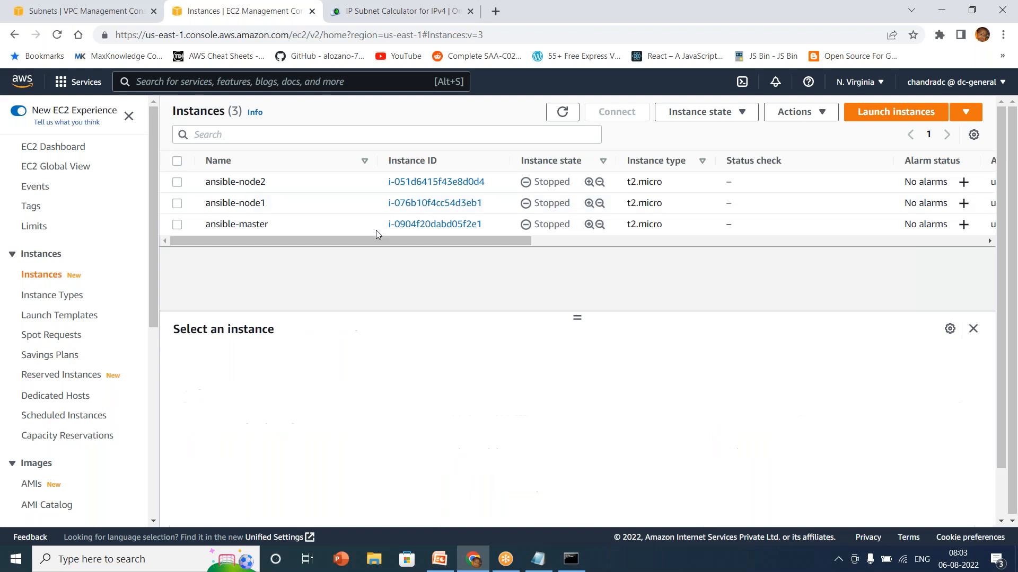
left_click(887, 113)
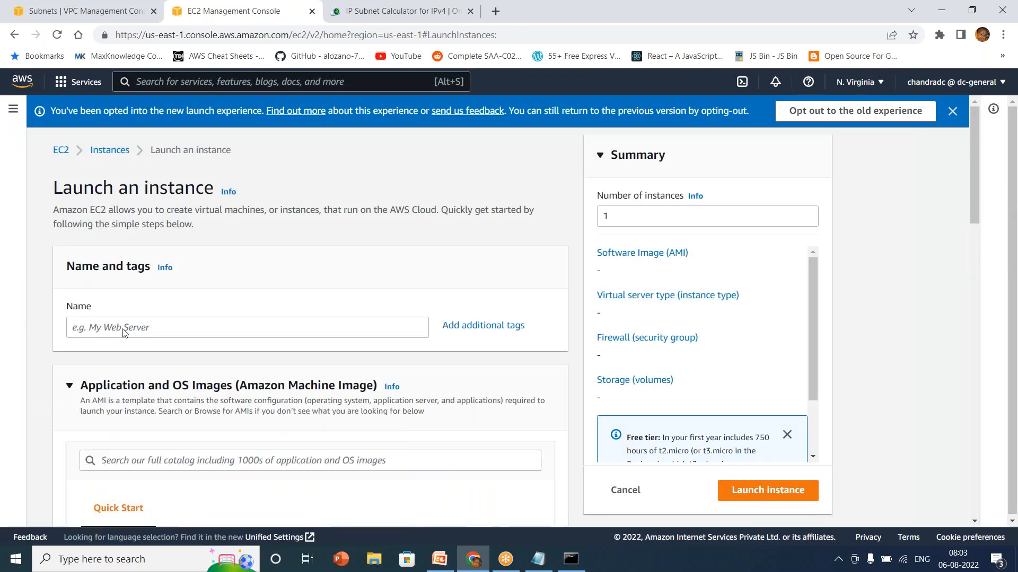
left_click(127, 328)
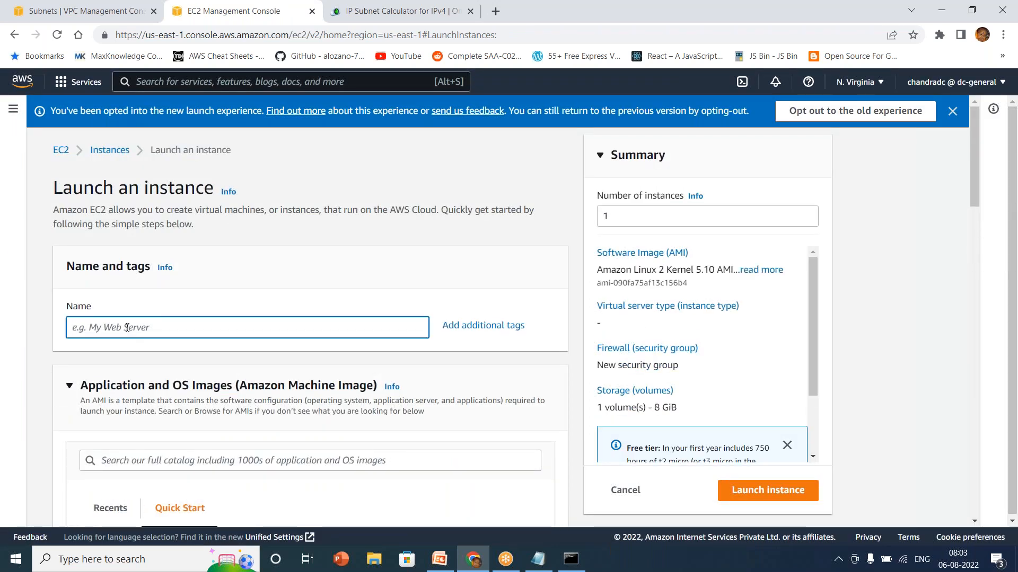
type("PublicEC2")
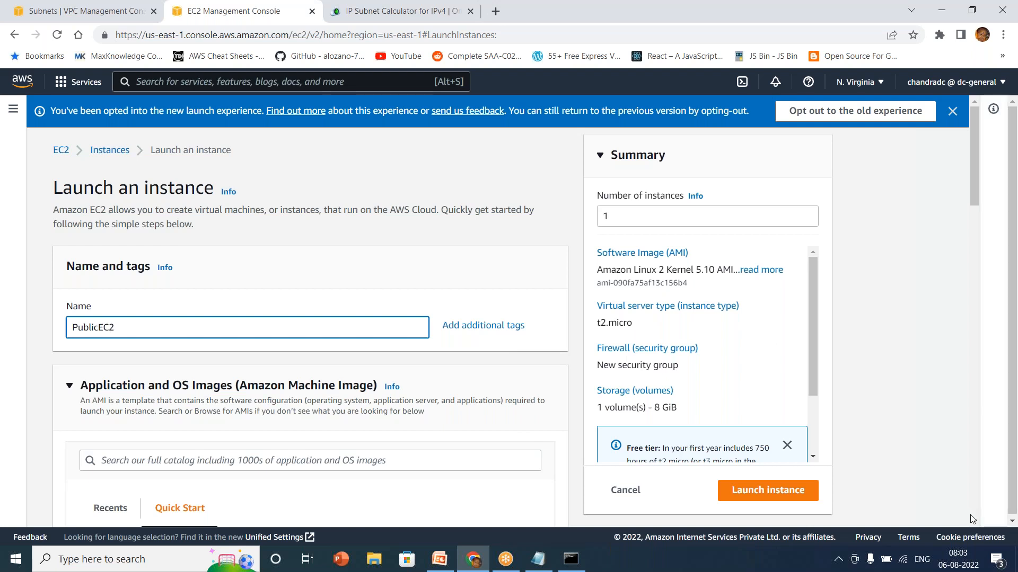
- Select 0201 as the key pair for the PublicEC2 instance
left_click(975, 522)
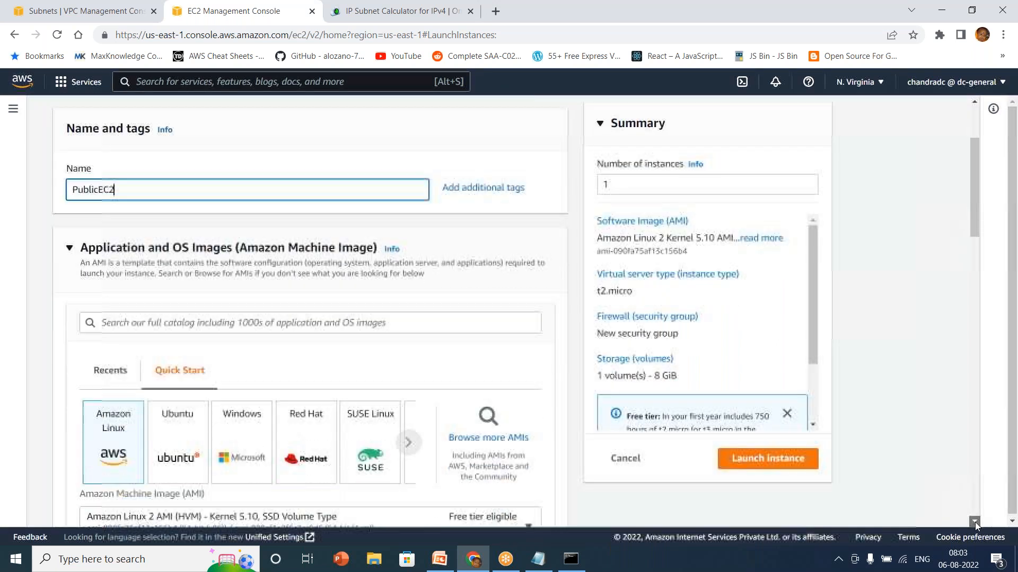
scroll(975, 523, "down", 4)
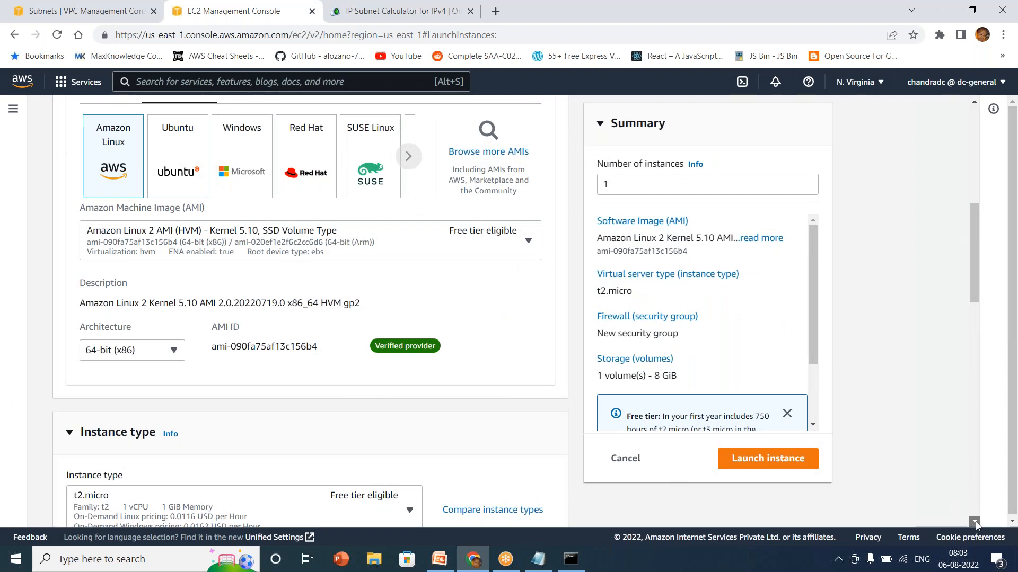
scroll(976, 522, "down", 6)
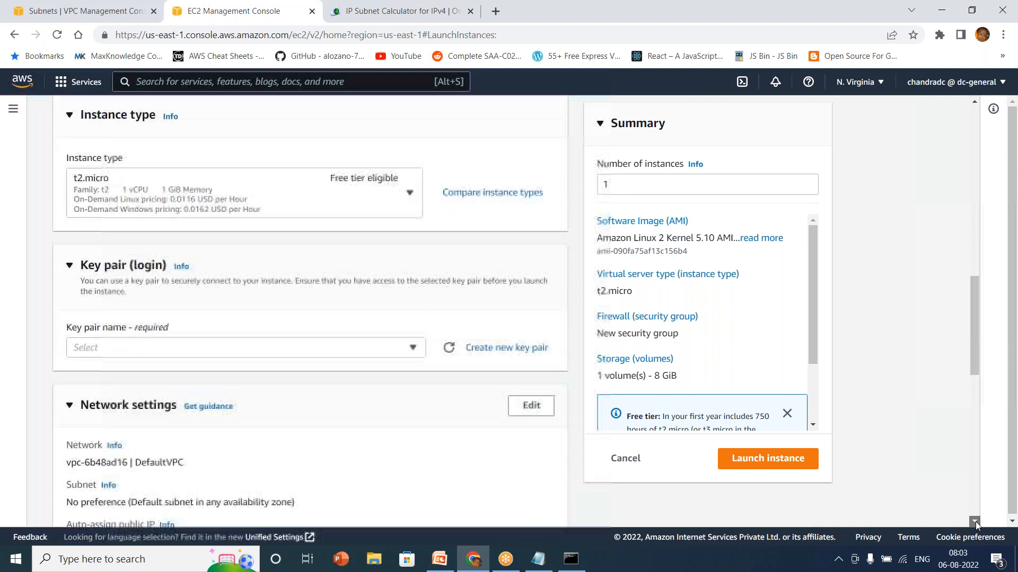
left_click(274, 321)
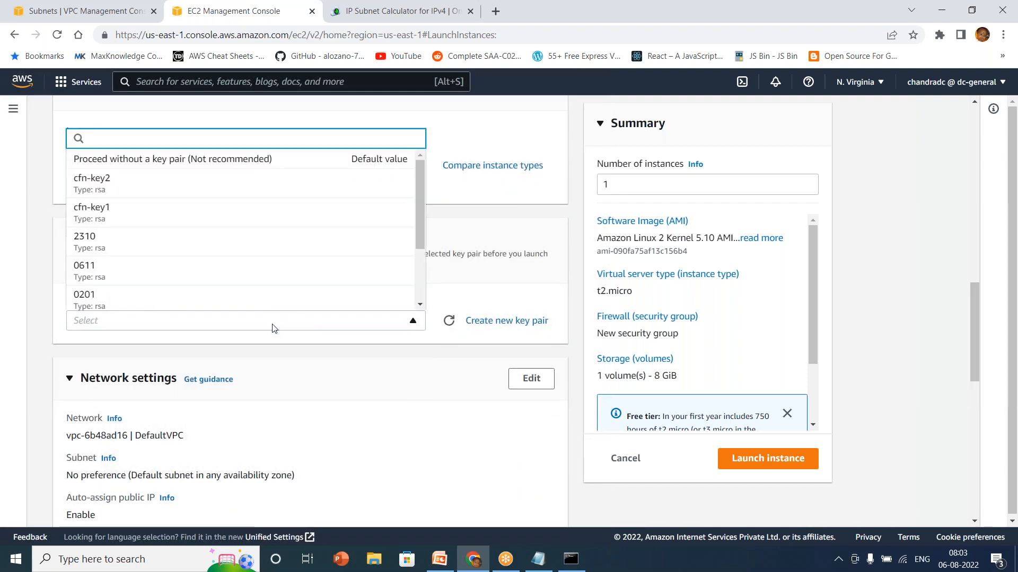
left_click(117, 296)
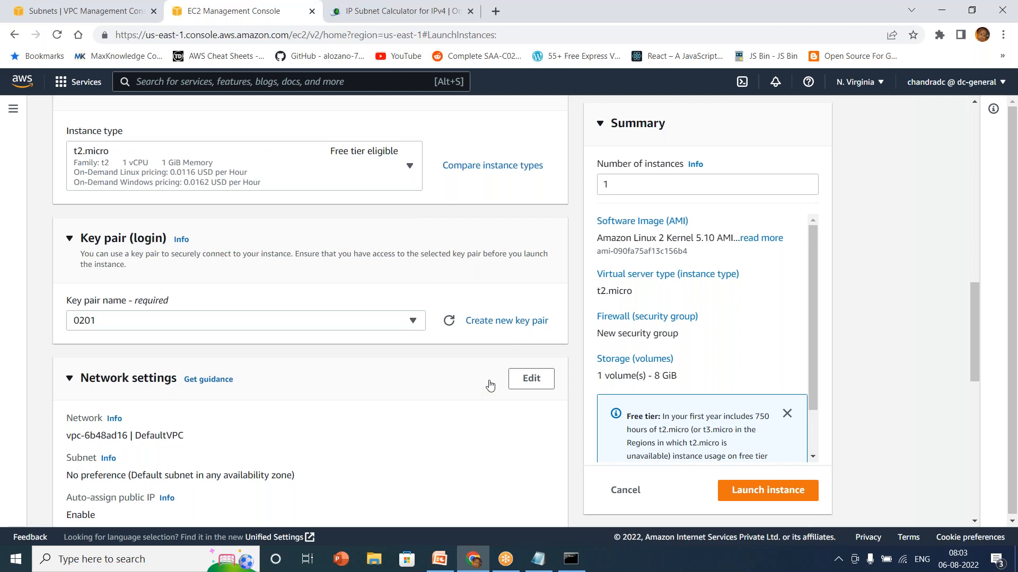
- Edit the instance's network settings to use CustomVPC and its PublicSubnet
left_click(528, 378)
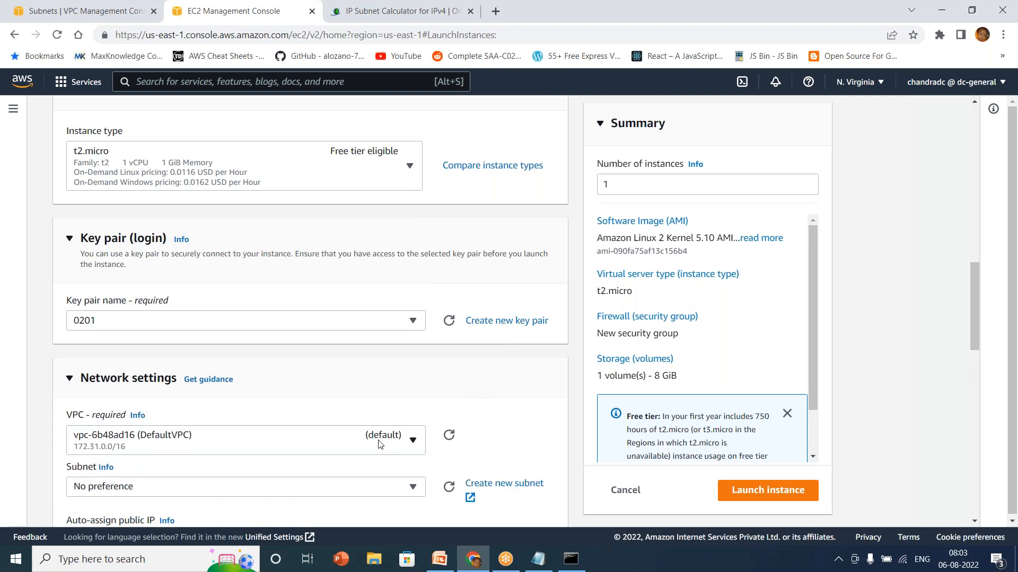
left_click(328, 450)
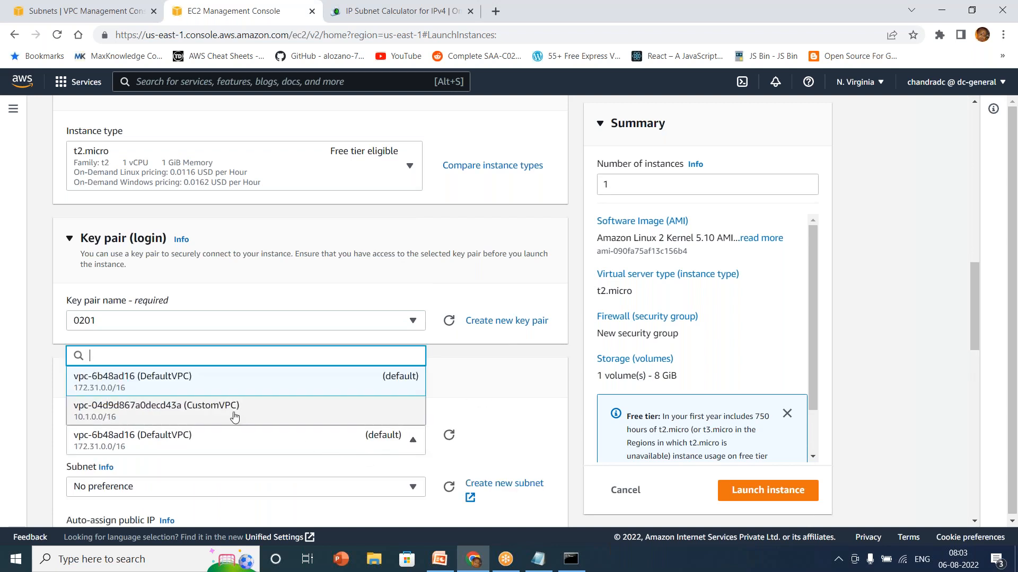
left_click(235, 417)
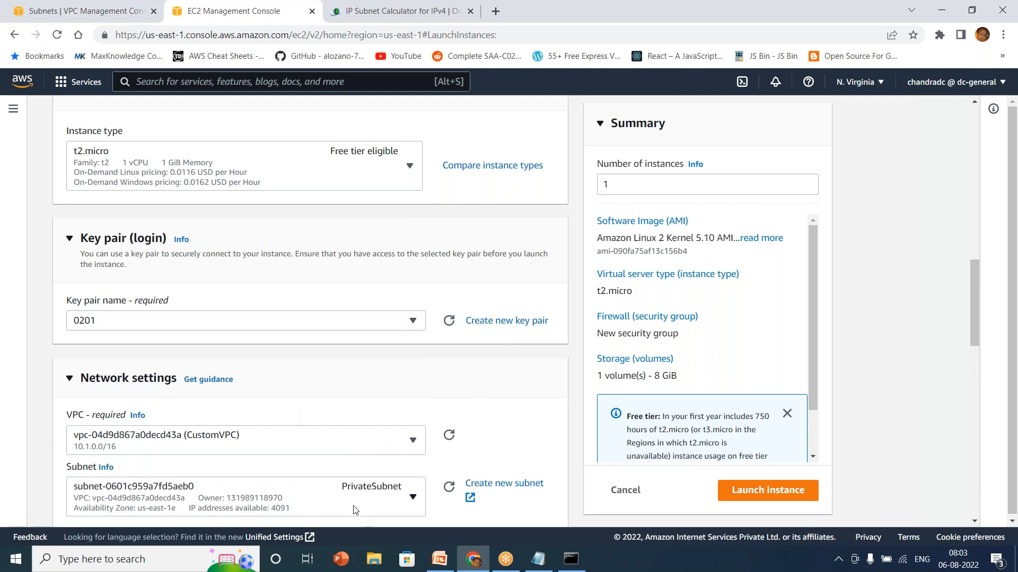
left_click(413, 500)
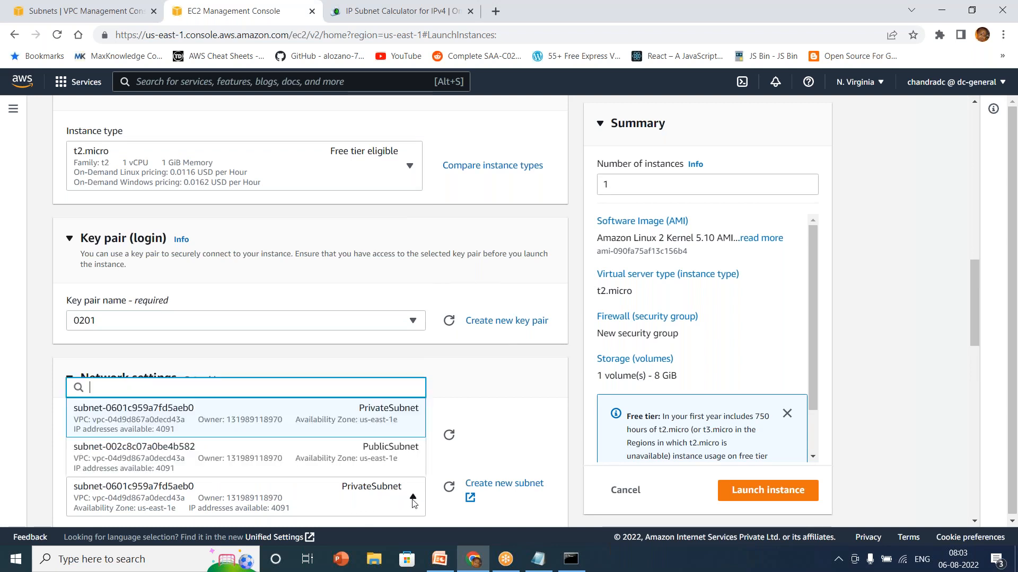
left_click(367, 451)
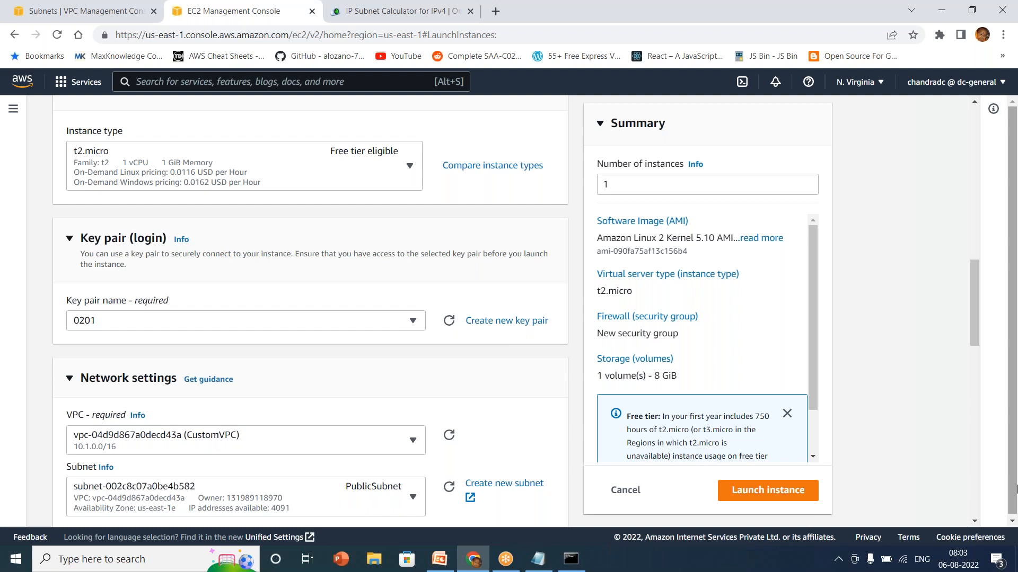
- Set auto-assign public IP to Enable, keep the default security group and storage settings, and launch the instance
left_click(974, 522)
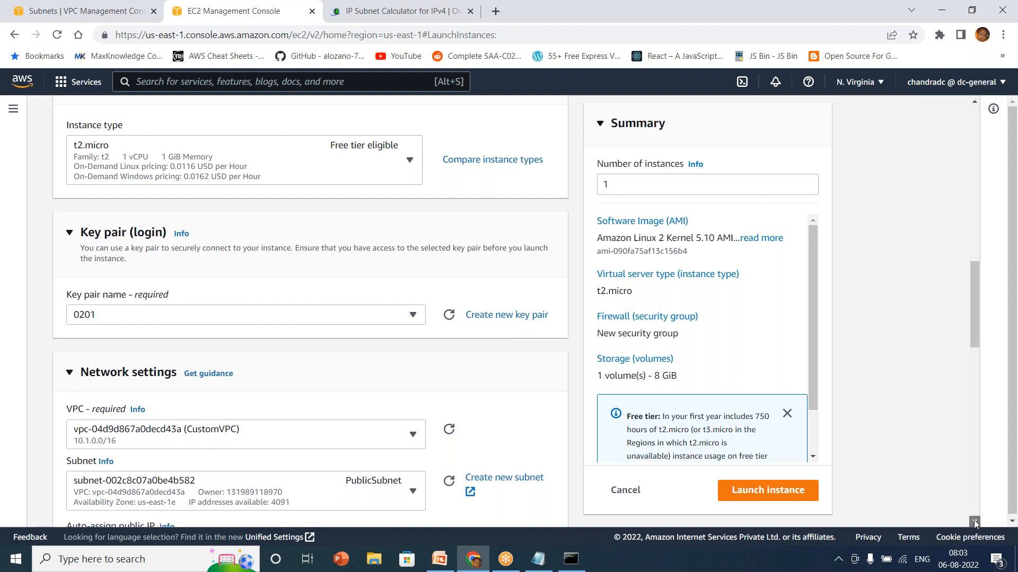
left_click(974, 522)
left_click(974, 523)
left_click(975, 523)
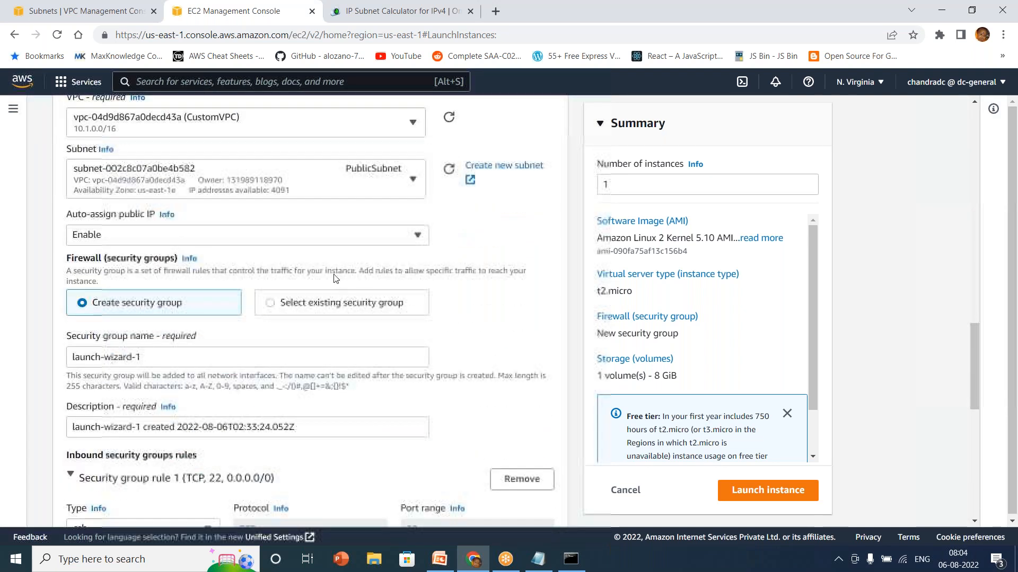
left_click(110, 236)
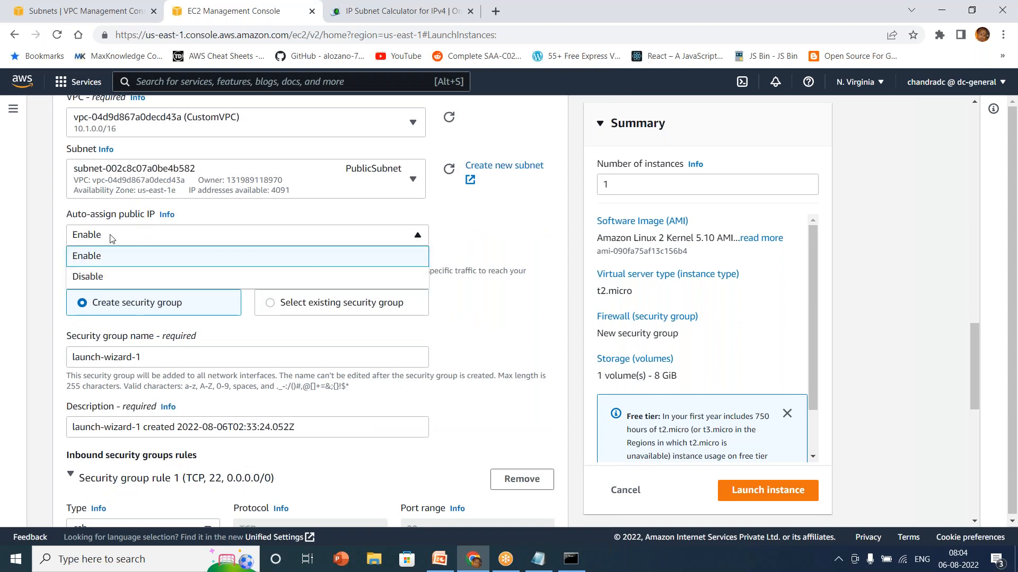
left_click(104, 256)
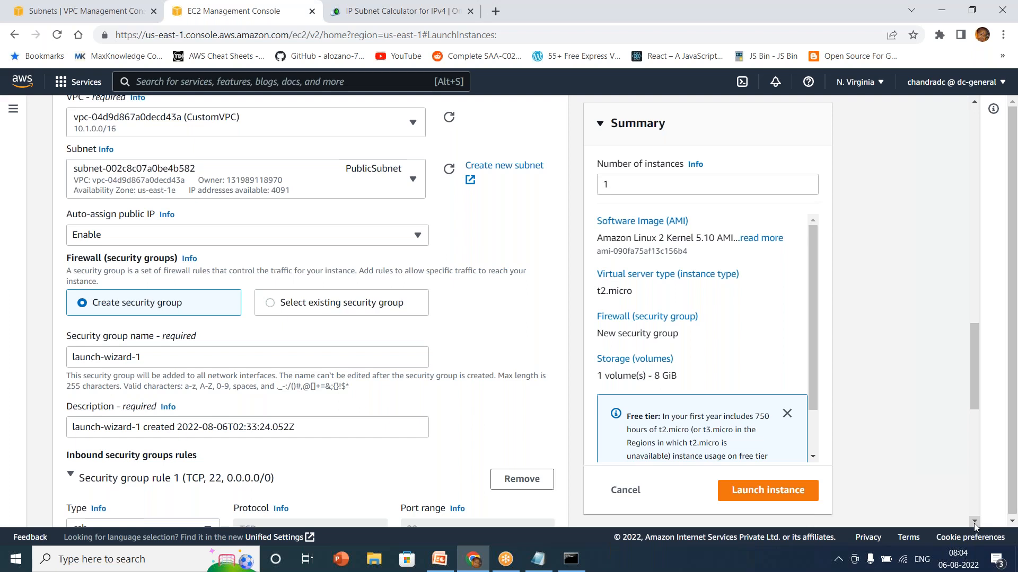
left_click(974, 524)
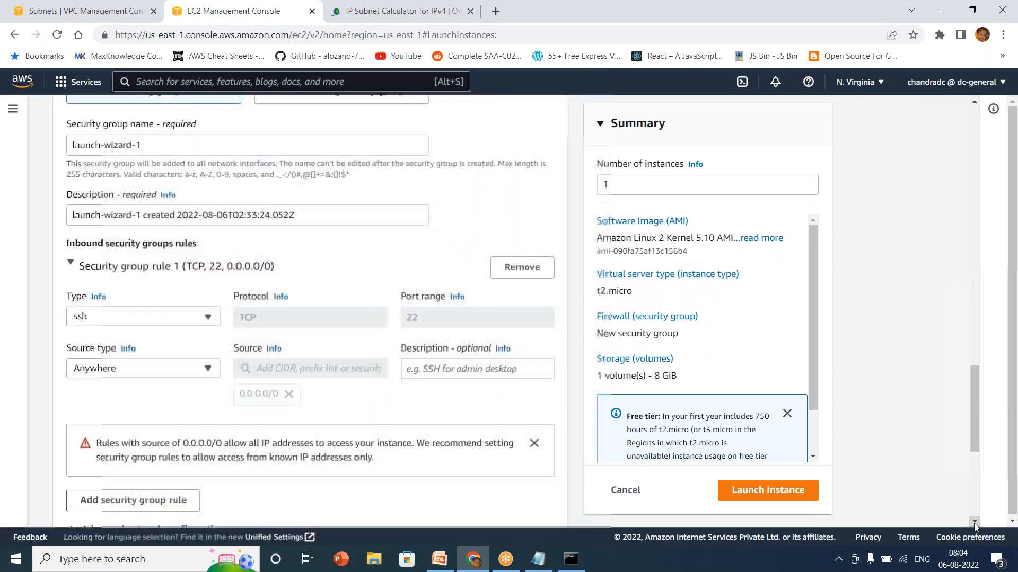
left_click(974, 524)
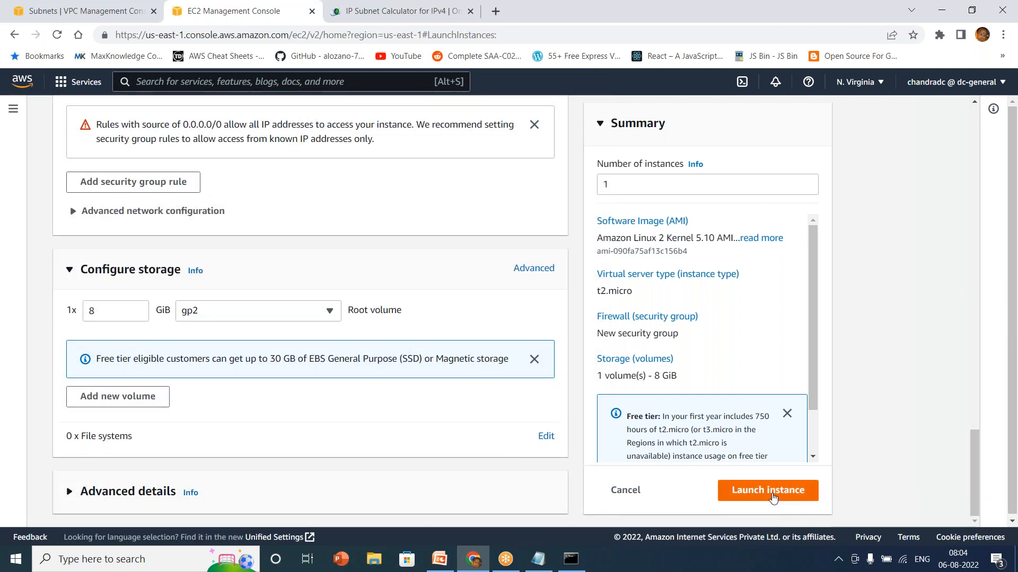
left_click(771, 495)
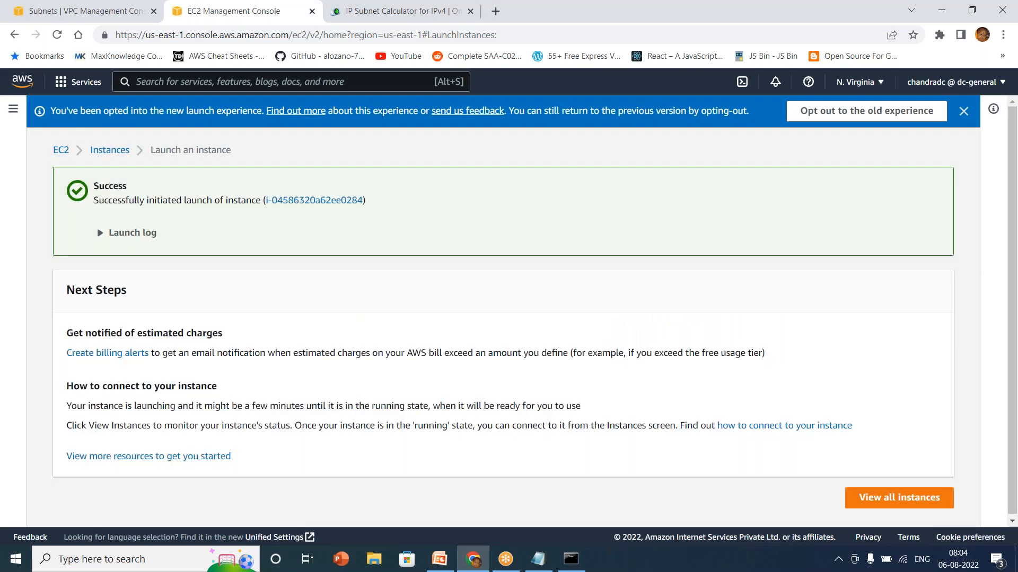
- View all instances, refresh the list, and copy the public IPv4 address of PublicEC2
left_click(885, 507)
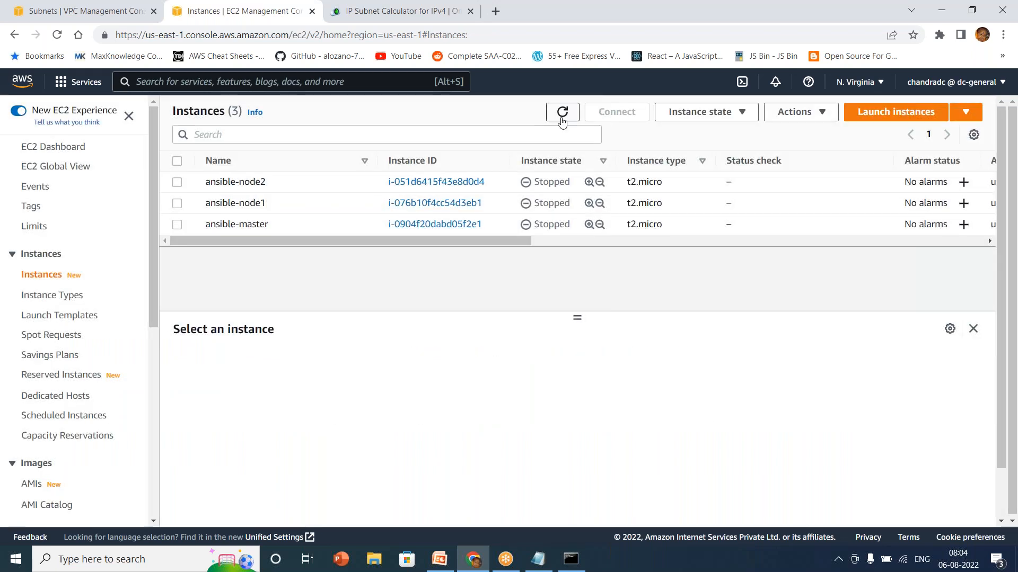
left_click(562, 116)
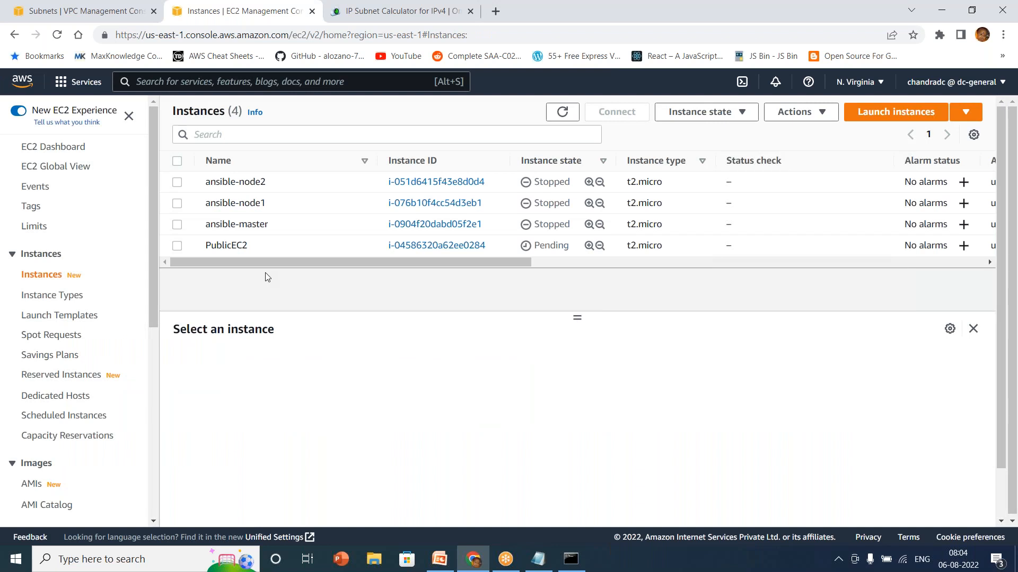
left_click(177, 246)
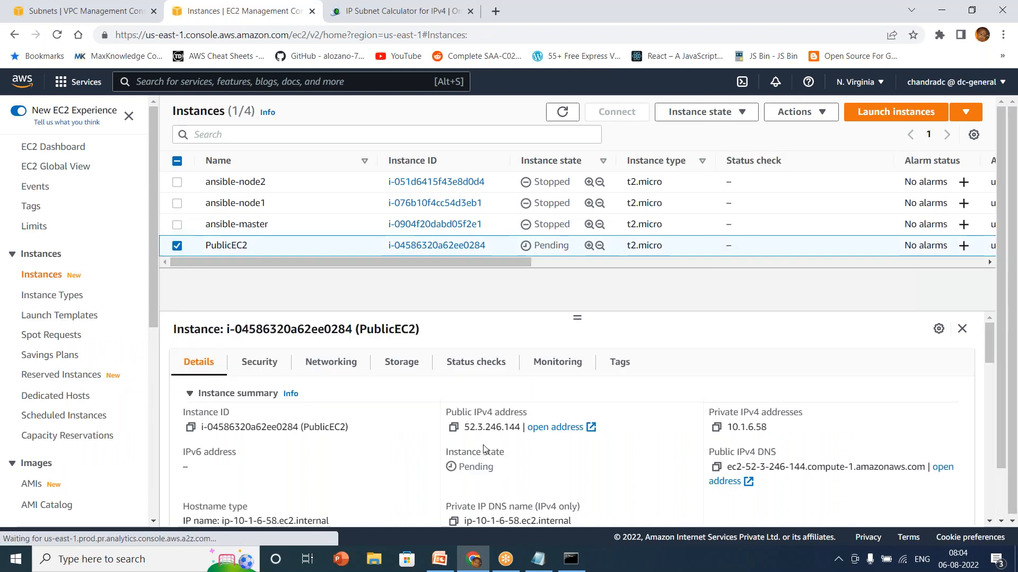
left_click(454, 428)
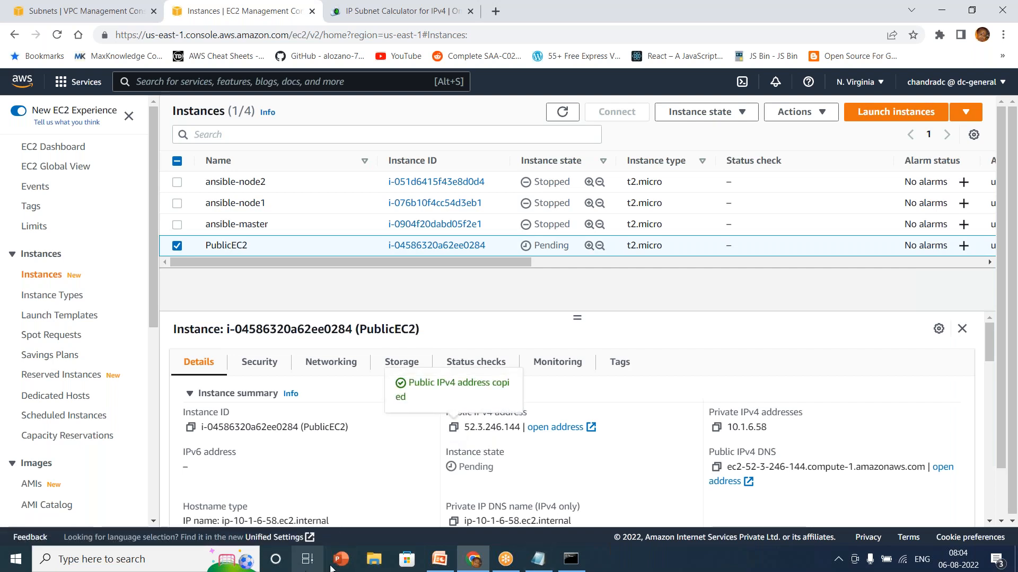
- Switch to File Explorer and open a Git Bash terminal in the Downloads folder
left_click(374, 560)
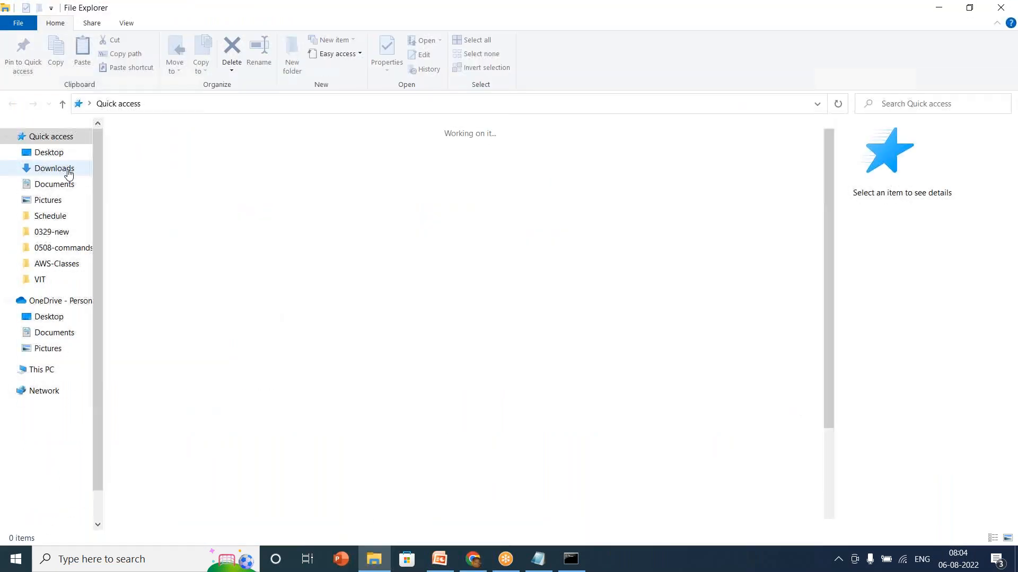
left_click(59, 168)
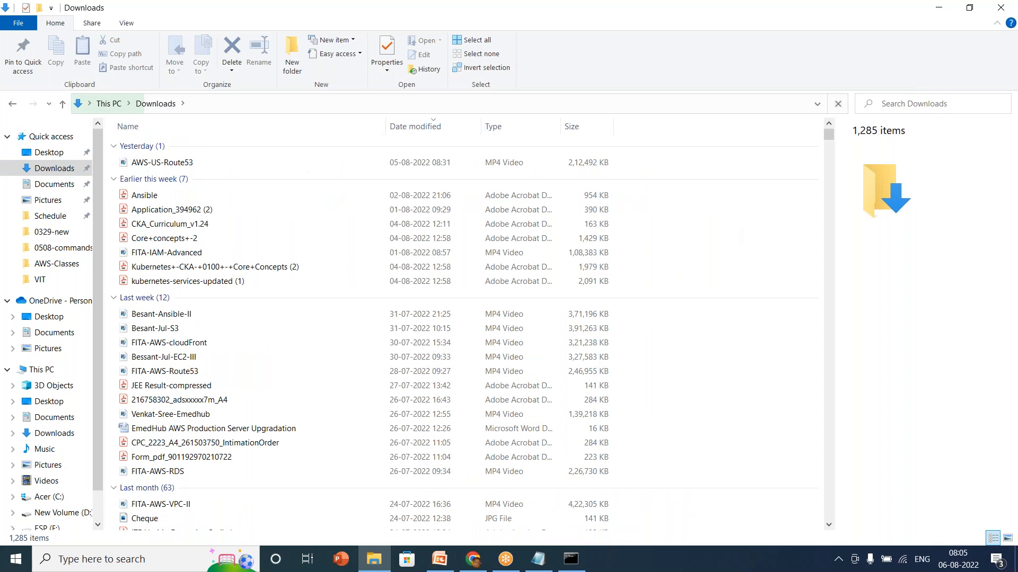
right_click(725, 228)
left_click(772, 383)
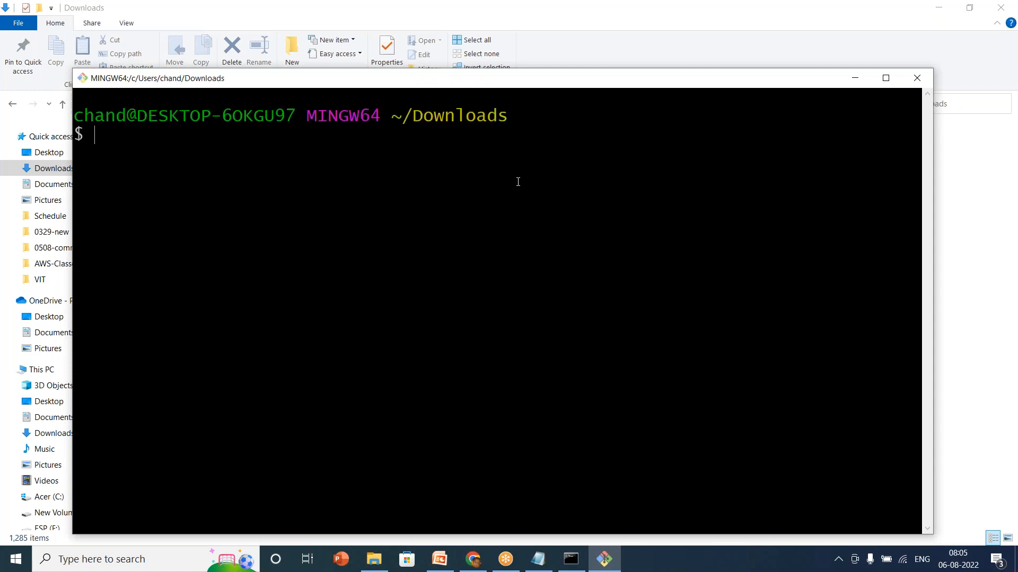
type("ssh -i 0201")
key("Tab")
type("ec")
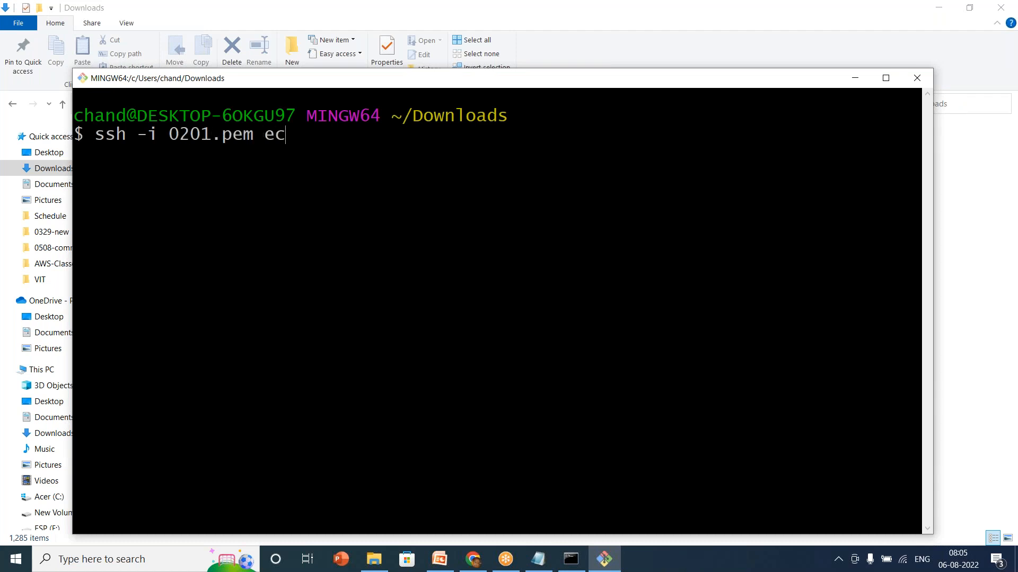
type("2-uer")
key("BackSpace")
key("BackSpace")
type("ser@")
right_click(507, 186)
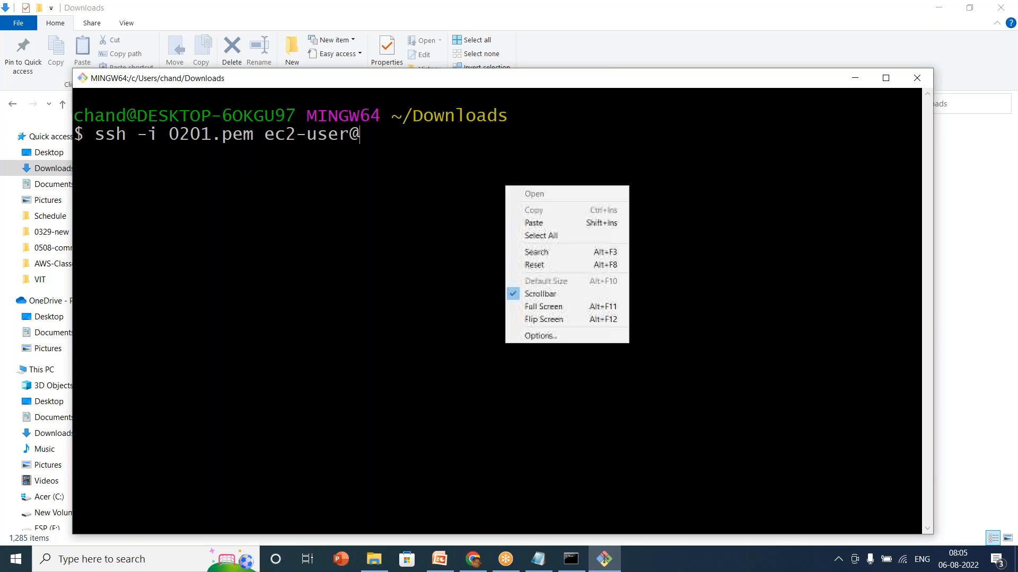
left_click(532, 223)
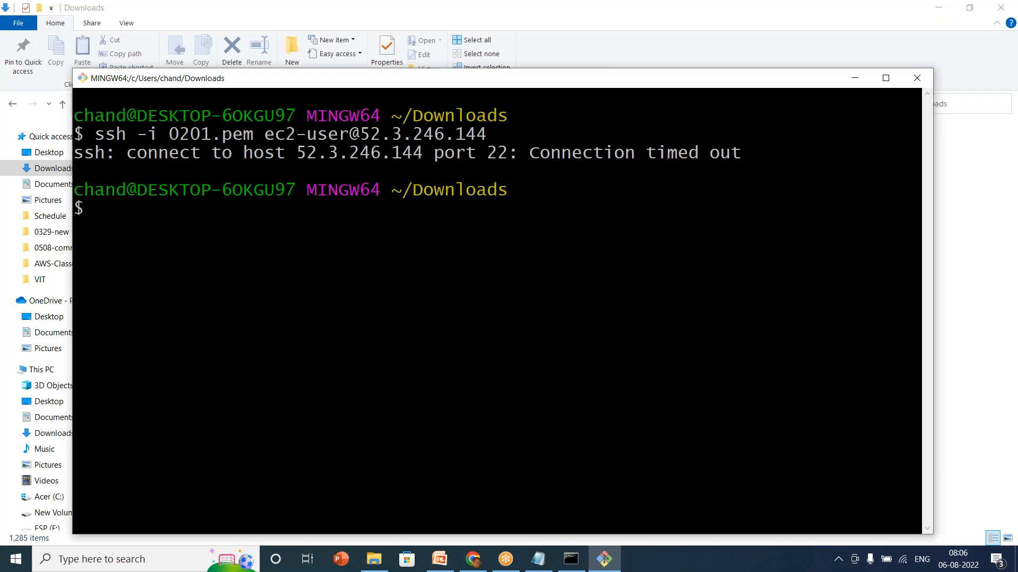
- Minimize the terminal and Downloads windows, switch to PowerPoint, and present the AWS-IV-VPC slides from the VPC slide through Subnets - IPv4
left_click(857, 80)
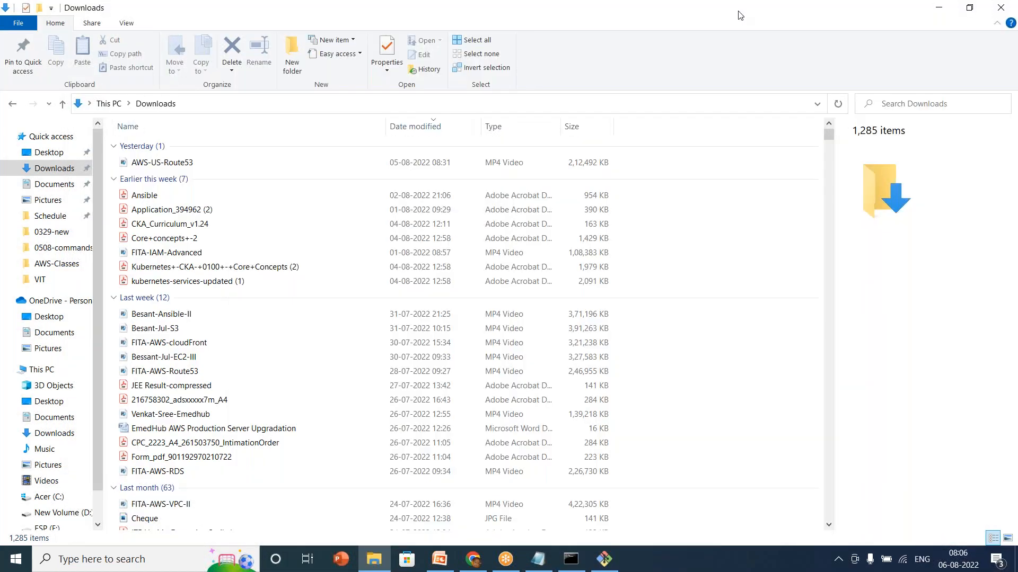
left_click(947, 8)
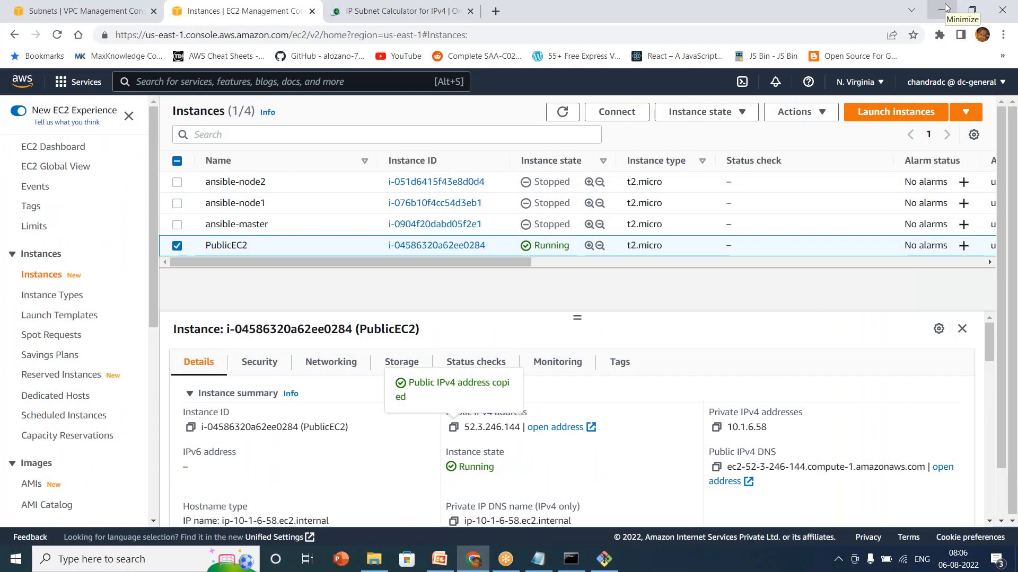
left_click(452, 564)
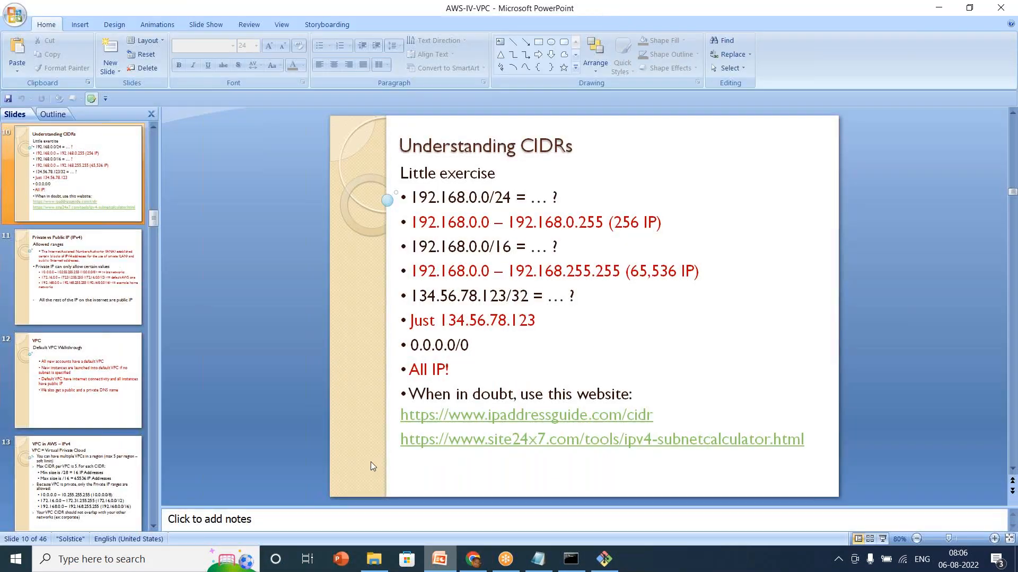
left_click(91, 412)
key("shift+F5")
key("Right")
key("Right")
key("Right")
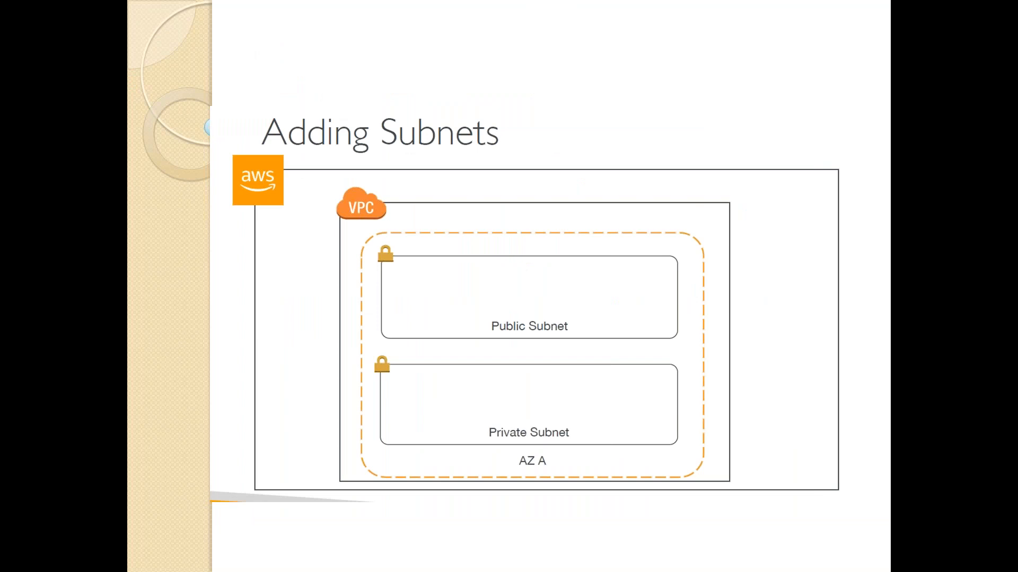
key("Right")
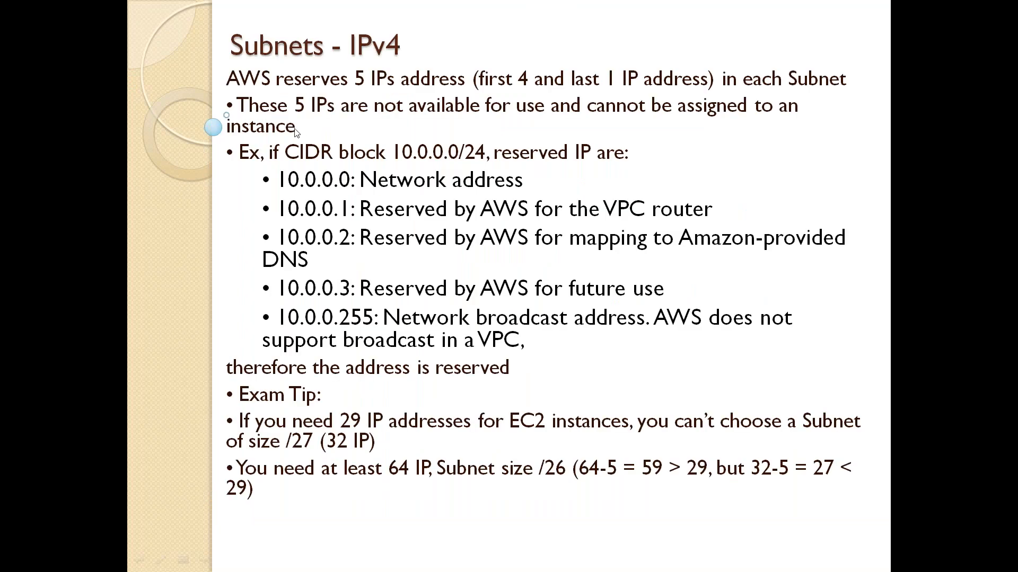
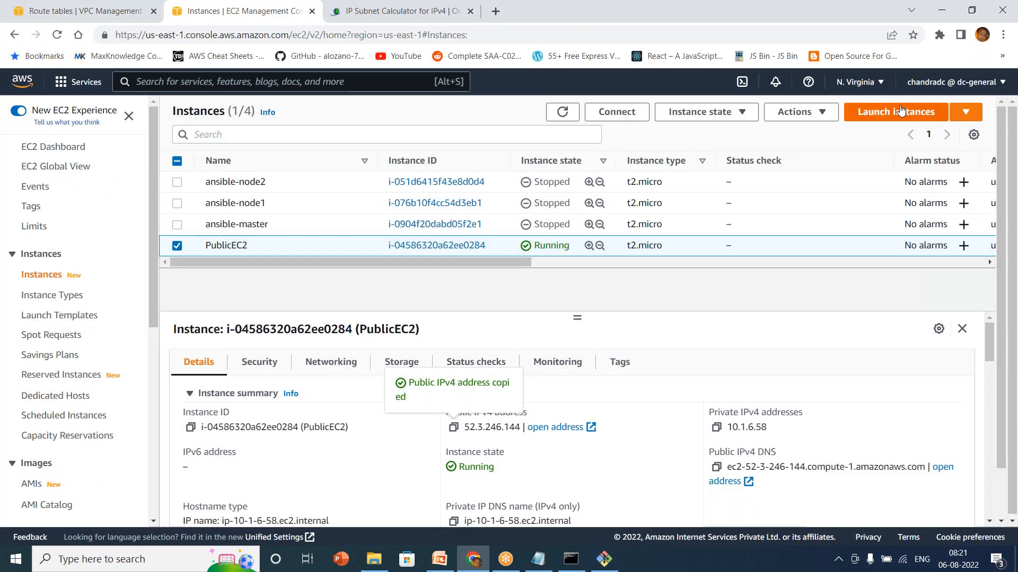
- Open the launch form for a new EC2 instance
left_click(898, 111)
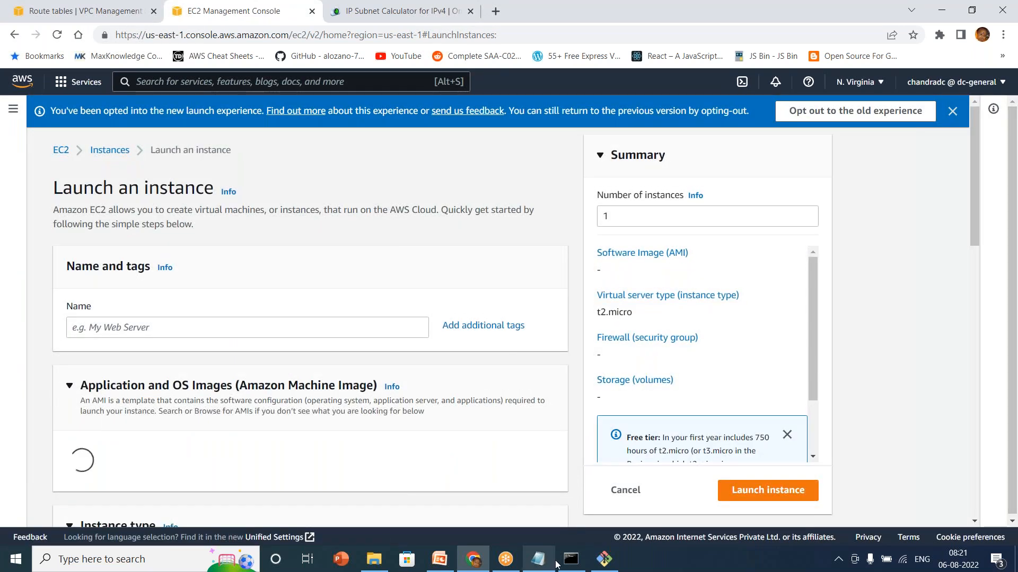
- Switch to the Git Bash terminal, test PublicEC2's internet connectivity with ping google.com, and clear and minimize the terminal
left_click(604, 560)
type("ping google.com")
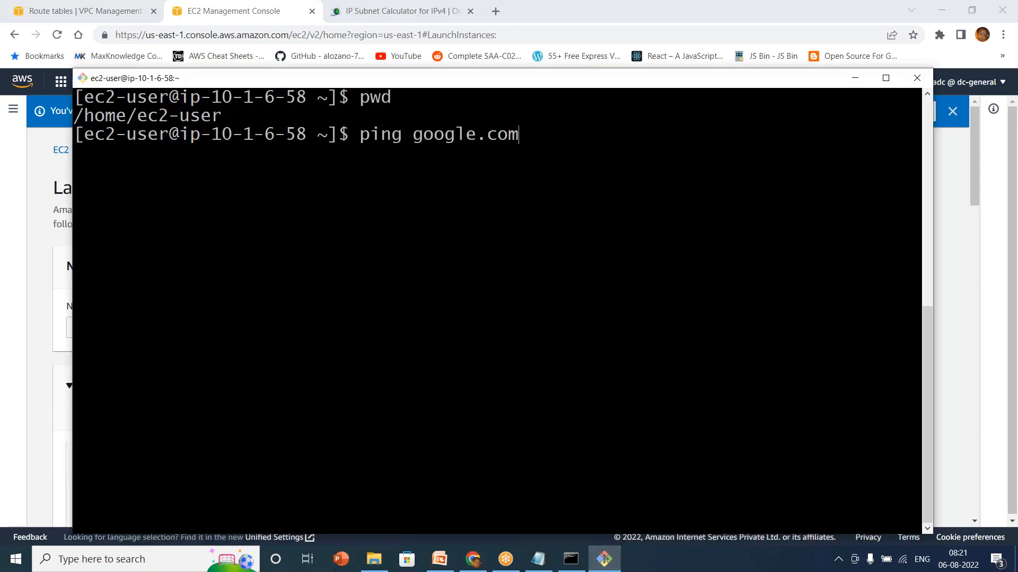
key("Return")
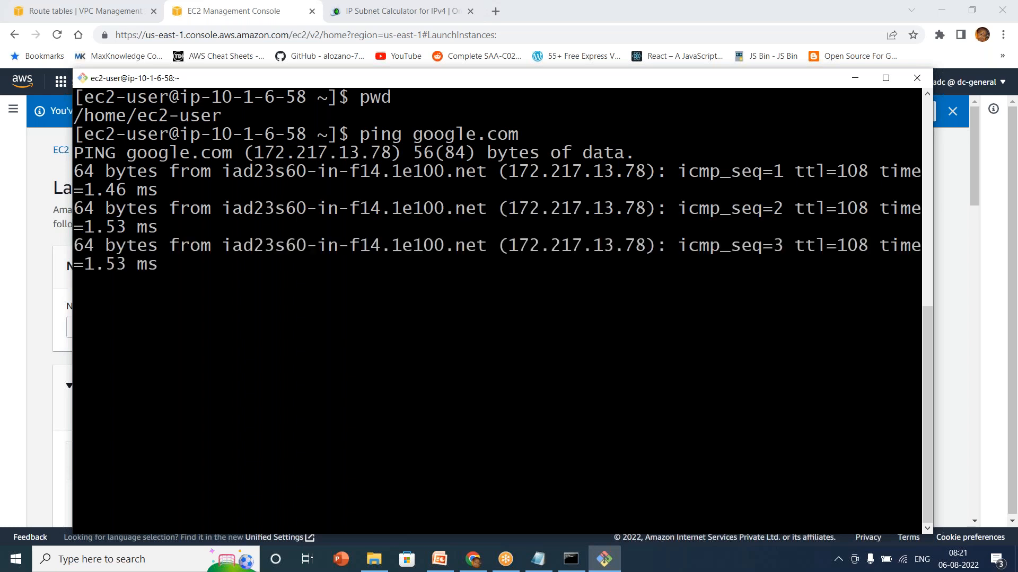
key("ctrl+c")
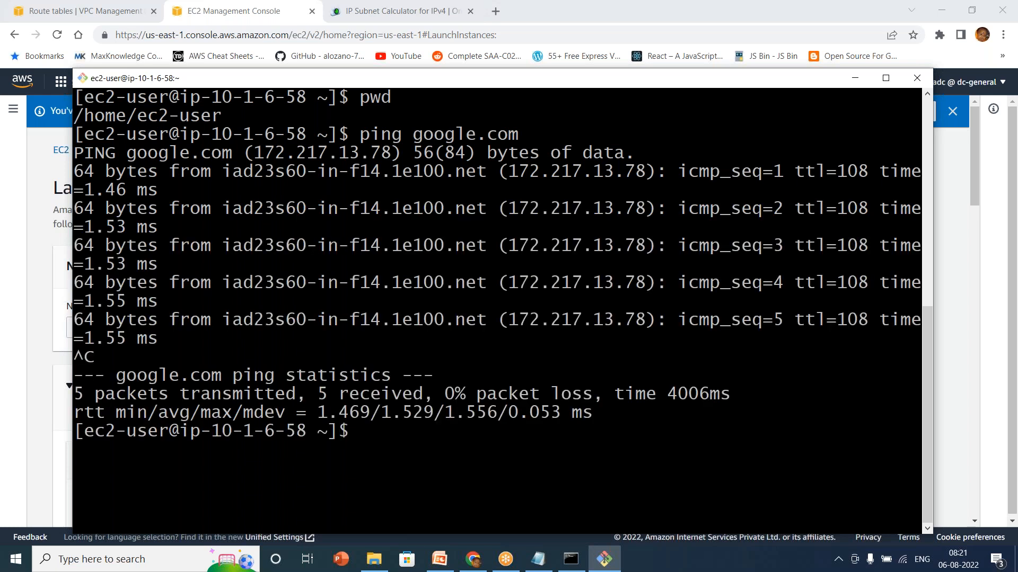
type("clear")
key("Return")
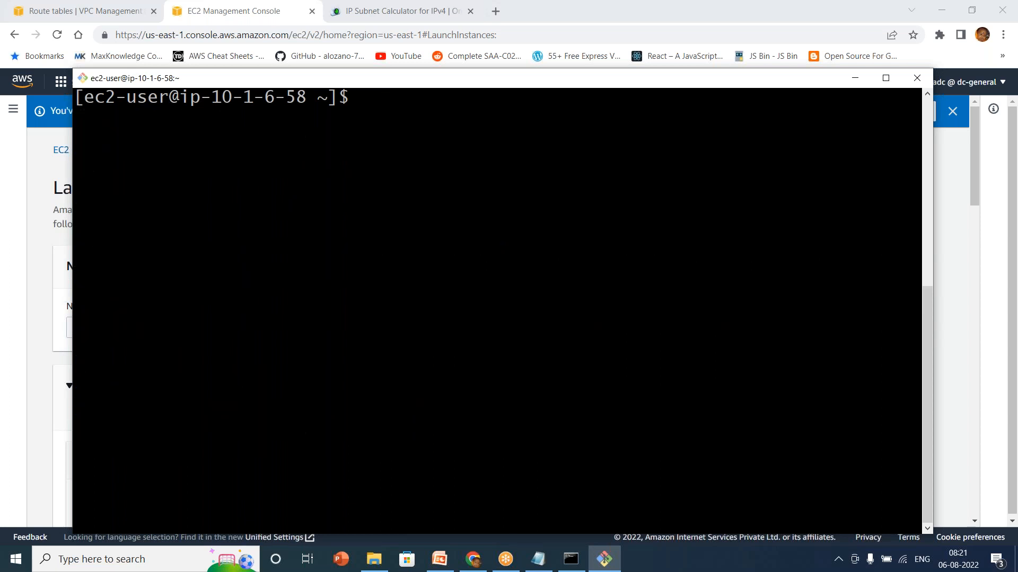
left_click(855, 78)
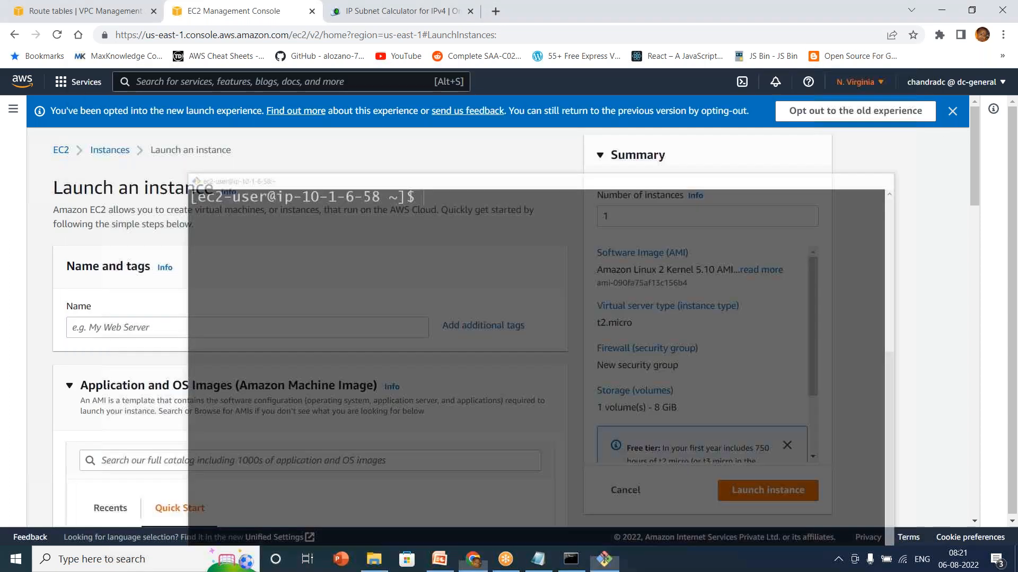
- Name the new instance PrivateEC2 and choose the existing key pair 0201 for login
left_click(268, 329)
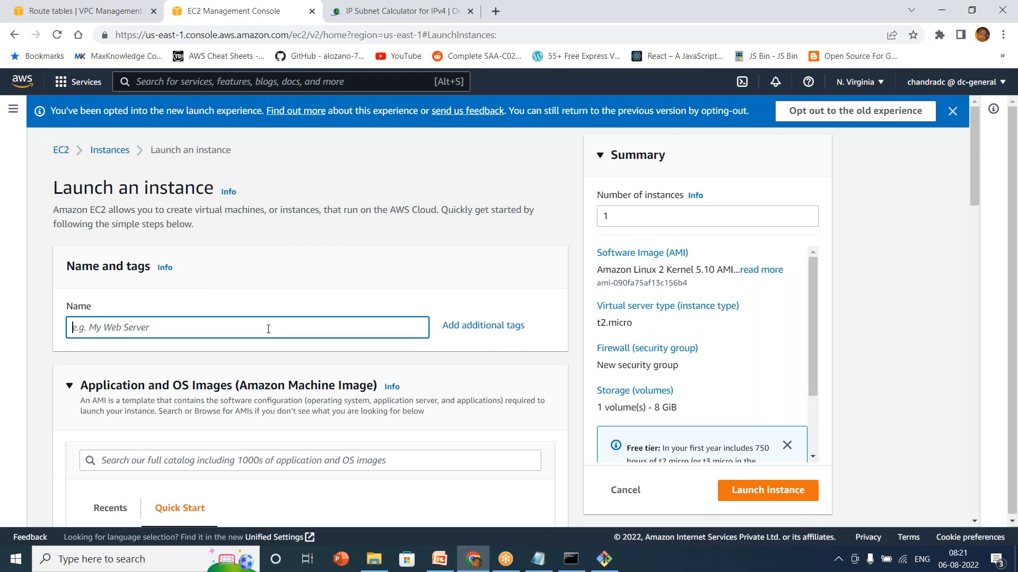
type("PrivateEC2")
left_click(974, 522)
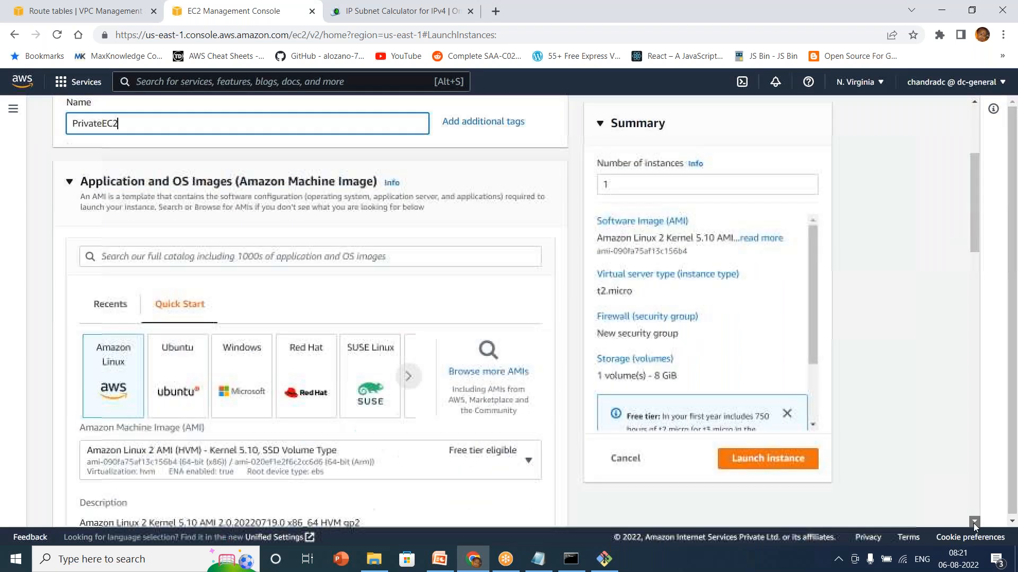
left_click(974, 523)
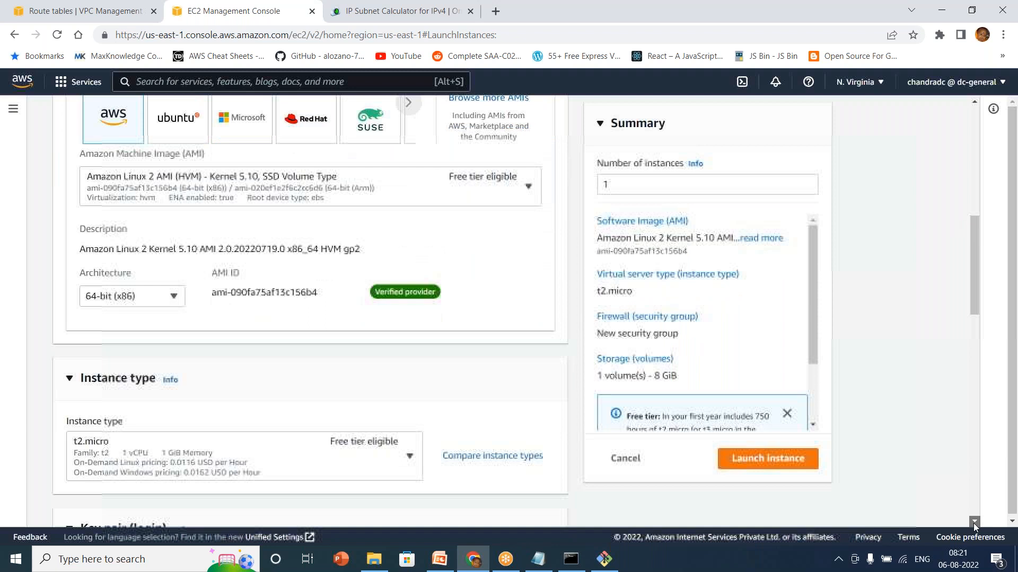
left_click(974, 523)
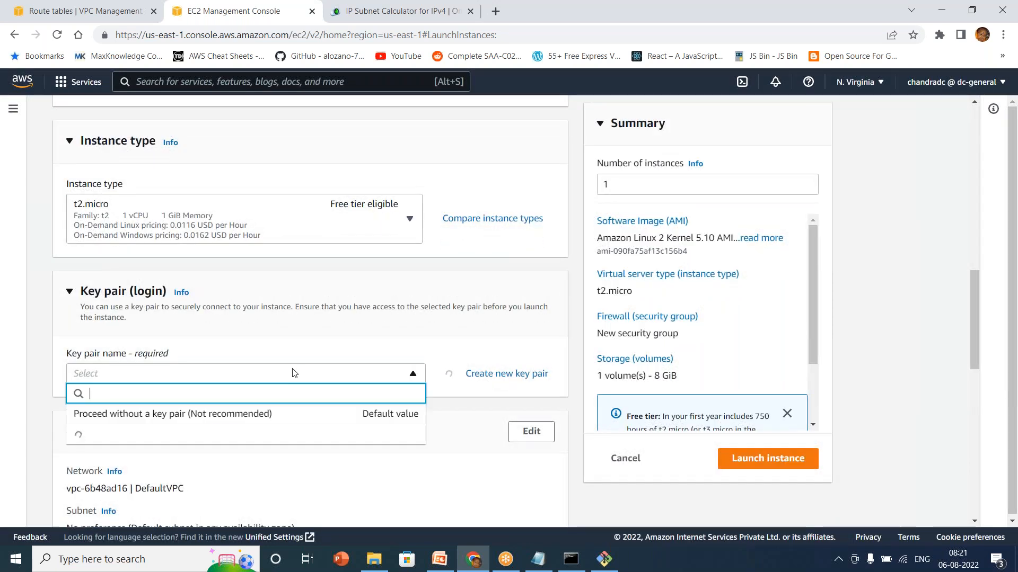
left_click(252, 371)
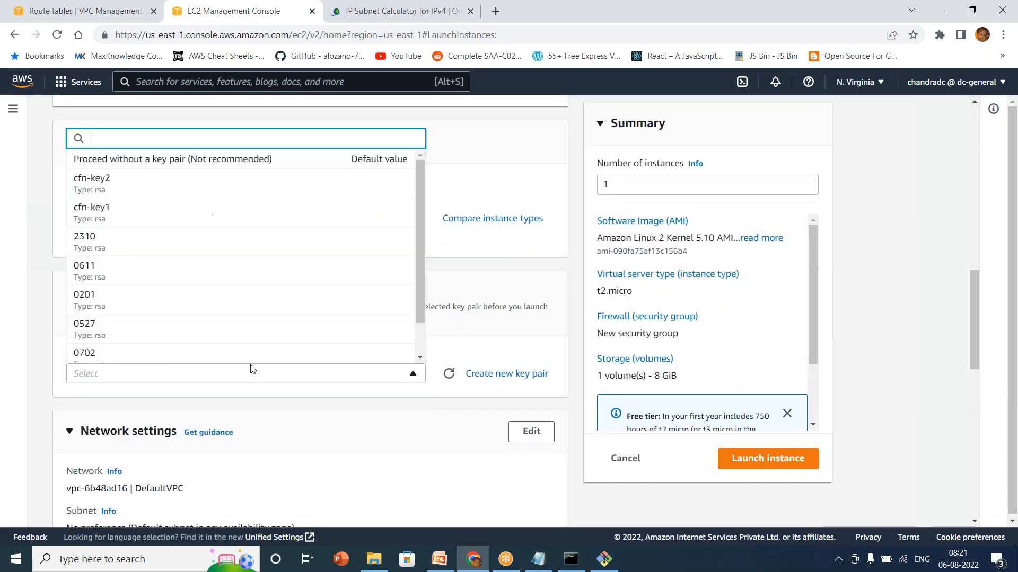
left_click(96, 297)
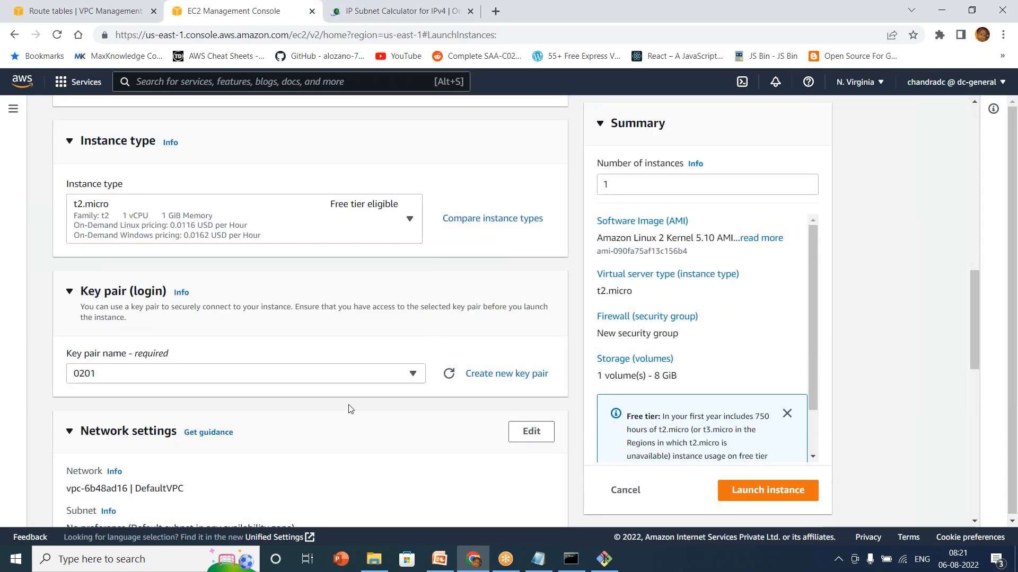
- Edit the network settings of PrivateEC2 to use CustomVPC with PrivateSubnet
left_click(542, 432)
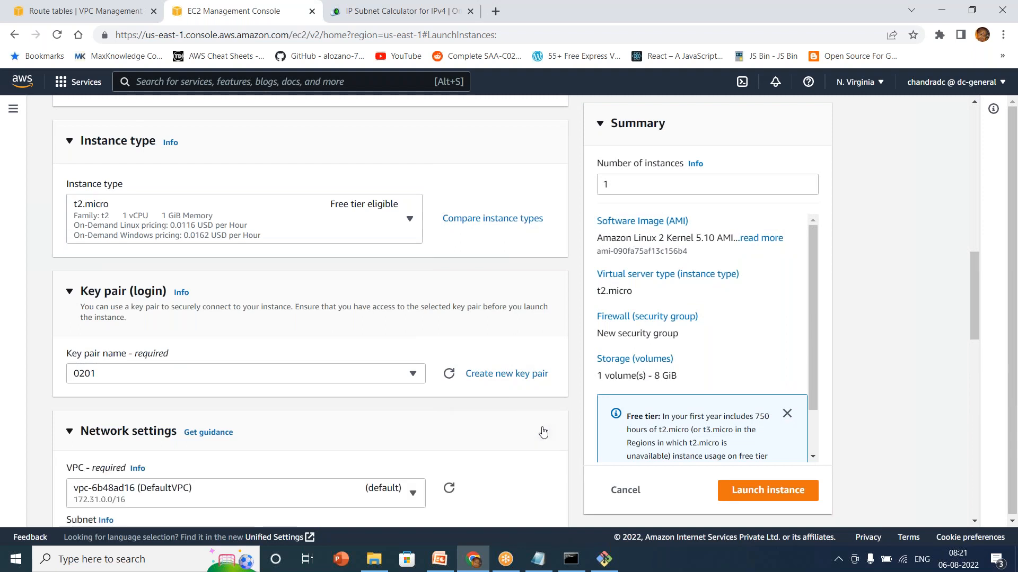
left_click(191, 497)
left_click(245, 464)
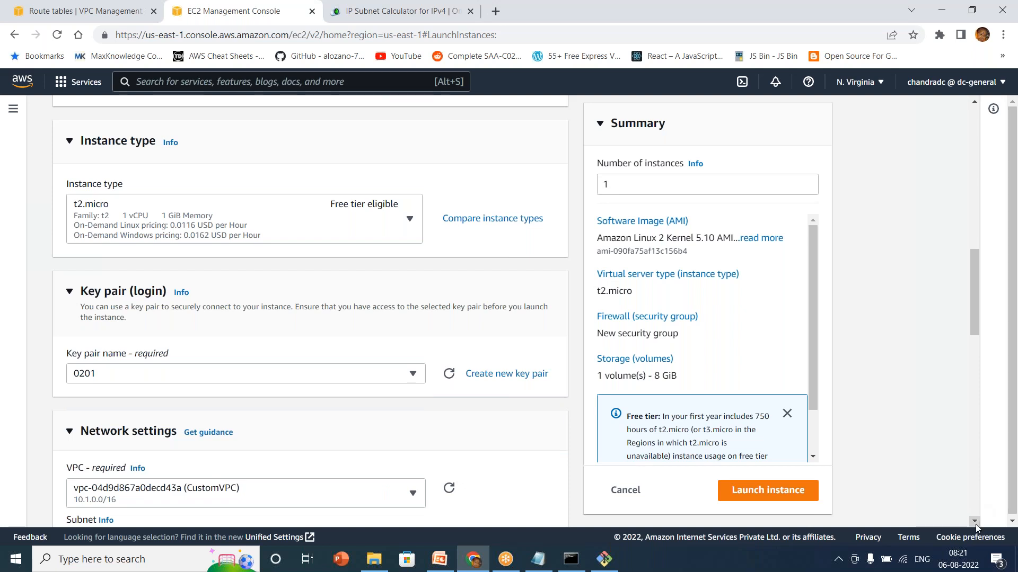
left_click(976, 521)
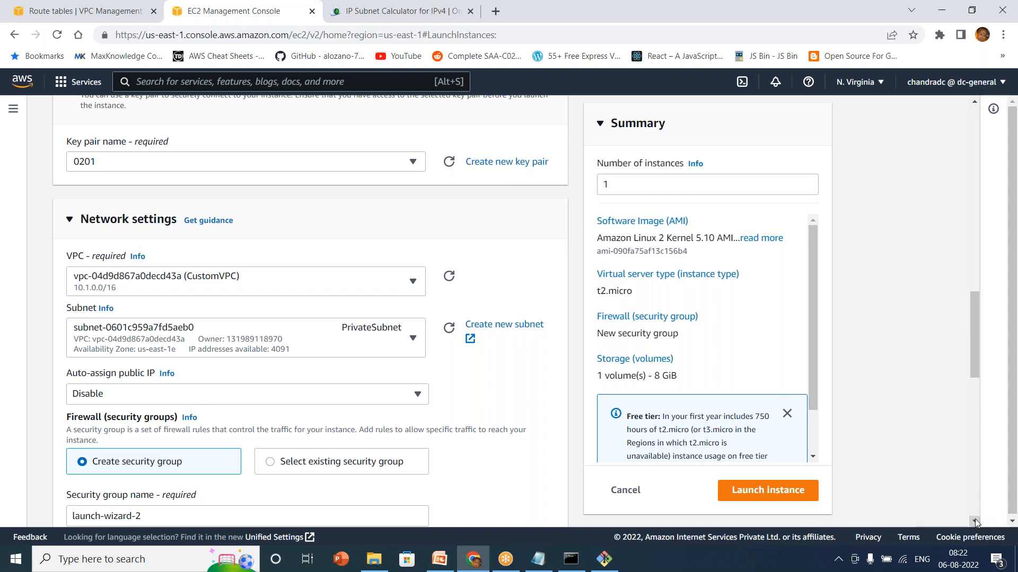
- Assign the existing security group launch-wizard-1 to PrivateEC2 instead of creating a new one
left_click(977, 520)
left_click(975, 521)
left_click(975, 520)
left_click(975, 520)
left_click(975, 521)
left_click(975, 520)
left_click(975, 521)
left_click(975, 521)
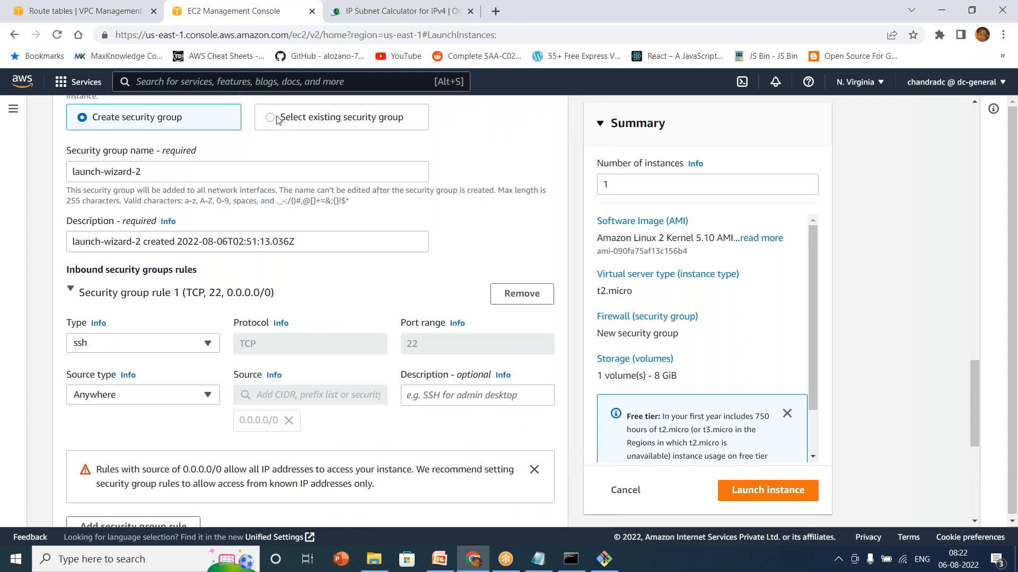
left_click(277, 119)
left_click(208, 171)
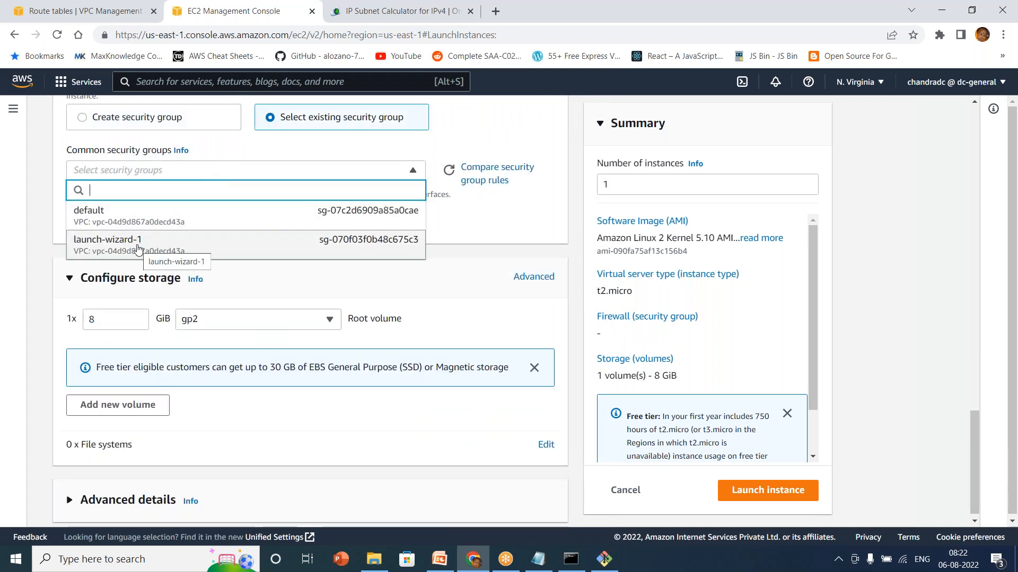
left_click(138, 245)
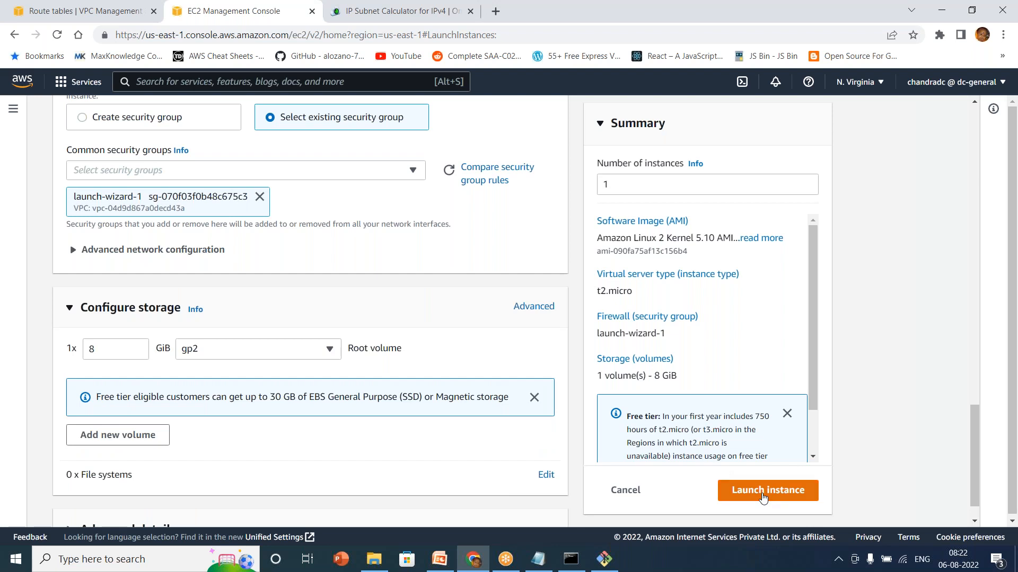
- Launch the configured t2.micro Amazon Linux 2 instance and refresh the list of all instances
left_click(762, 497)
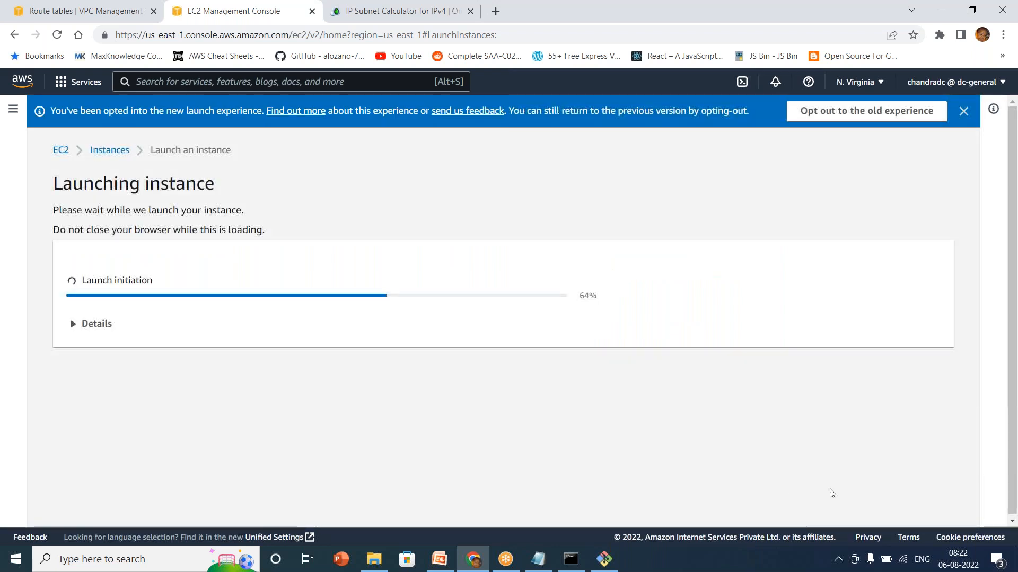
left_click(875, 499)
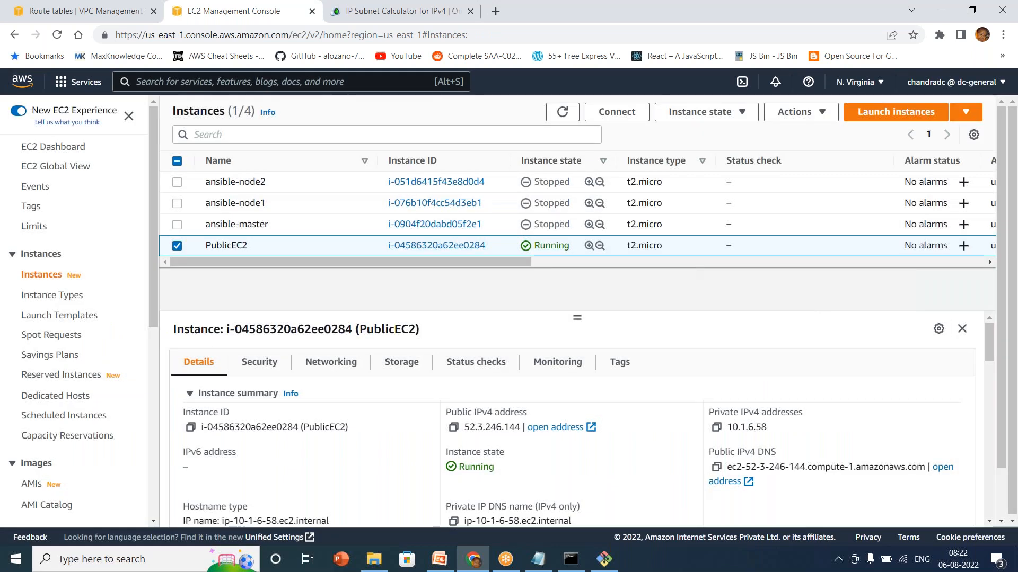
left_click(562, 113)
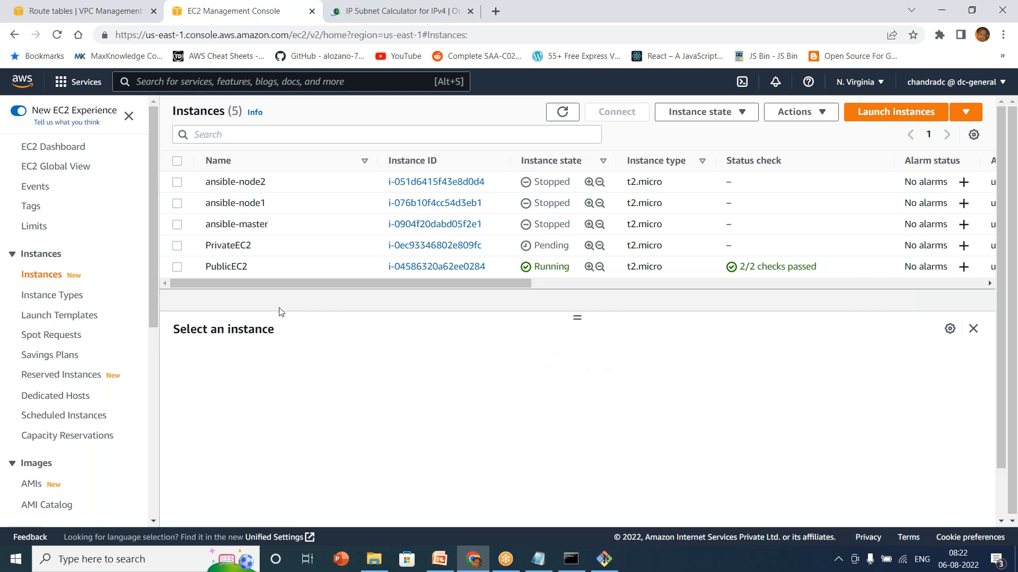
- Examine the IP address details of PublicEC2 and PrivateEC2 in turn, and refresh the instance list
left_click(177, 267)
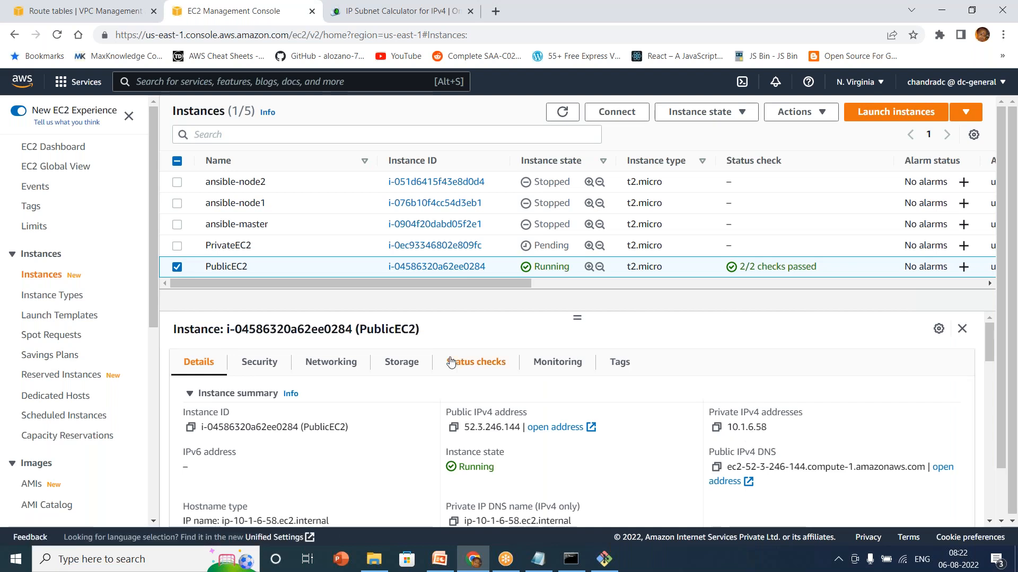
left_click(177, 267)
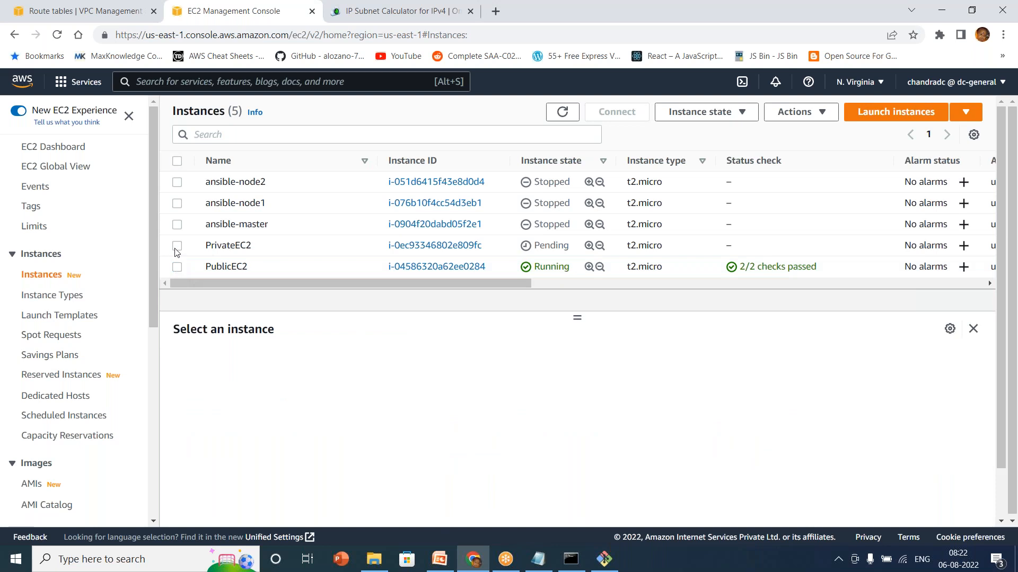
left_click(177, 247)
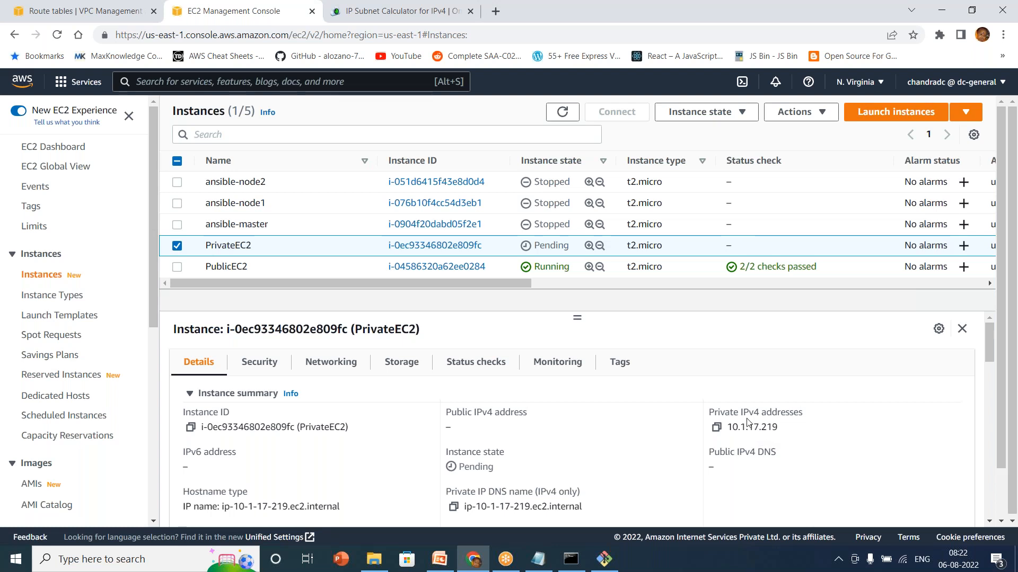
left_click(577, 118)
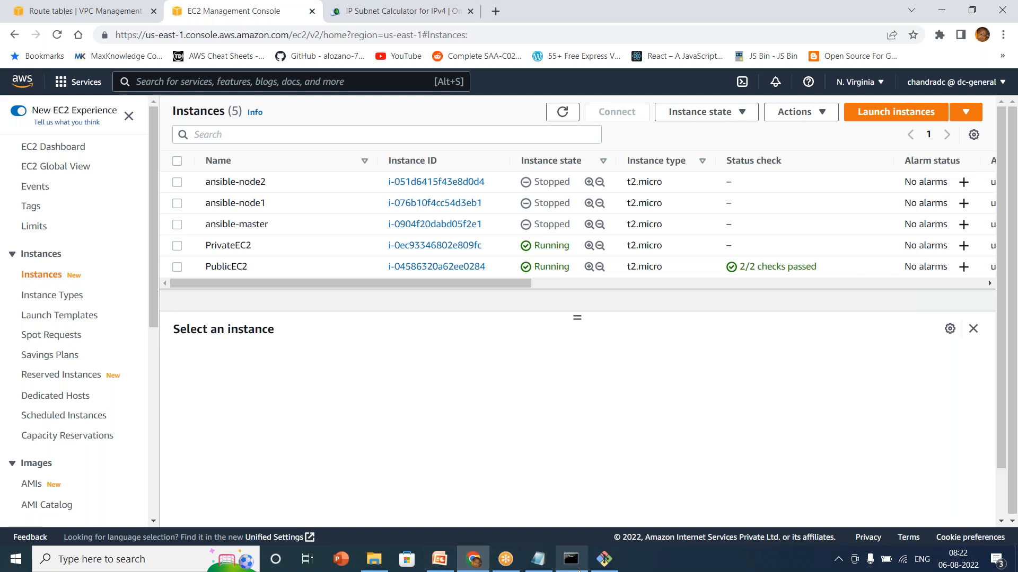
- Switch to the SSH terminal session of the public instance and open a new file 0201.pem in vi
mouse_move(592, 566)
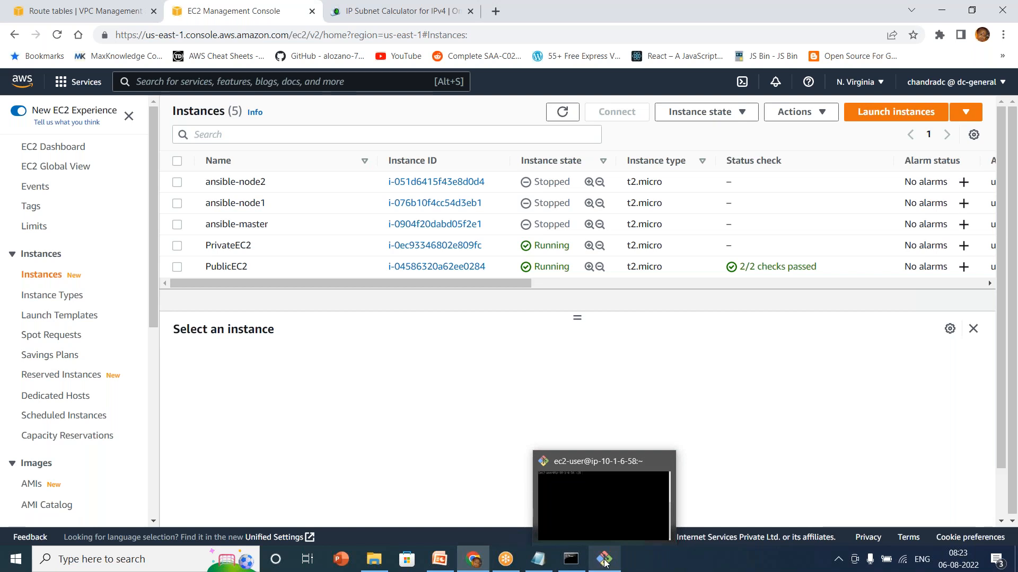
left_click(569, 480)
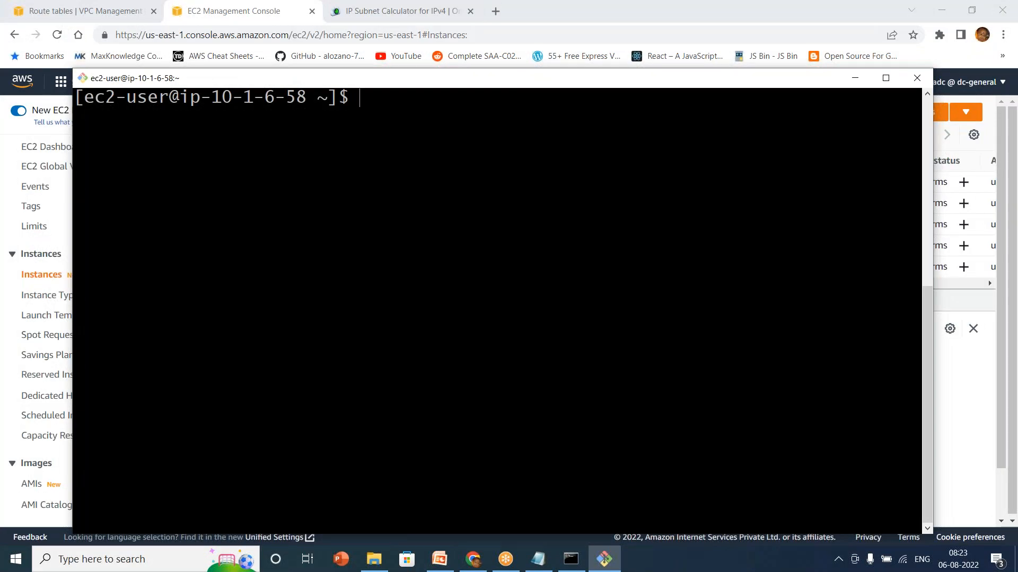
type("vi 0201.pem")
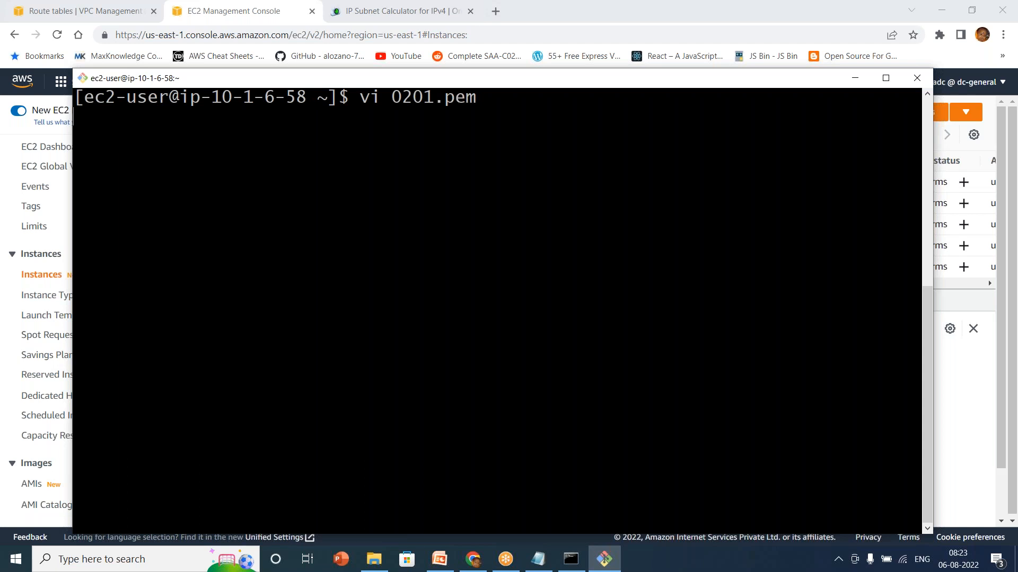
key("Return")
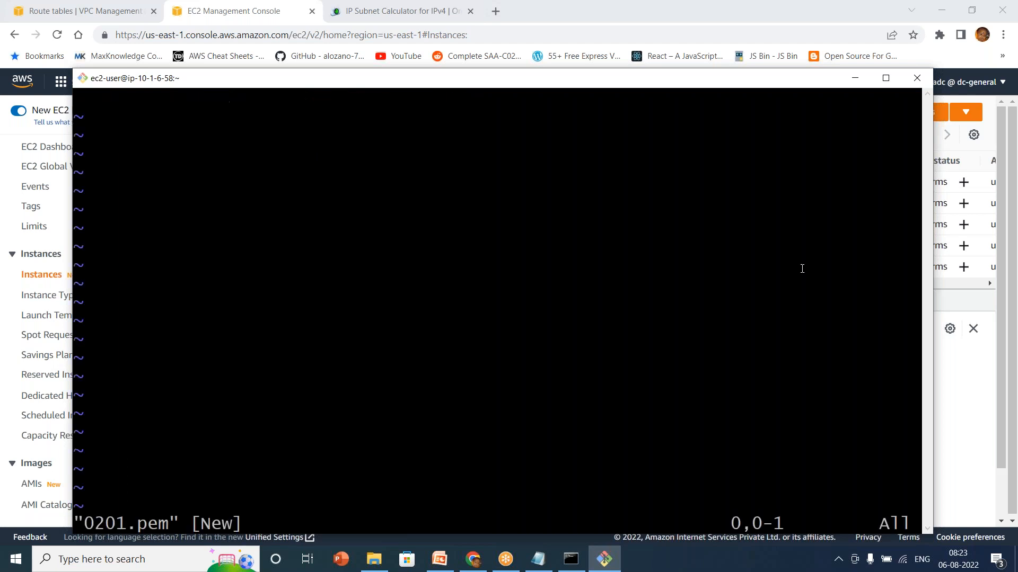
- Open 0201.pem from the Downloads folder in Notepad, without making Notepad the default app for .pem files
left_click(373, 561)
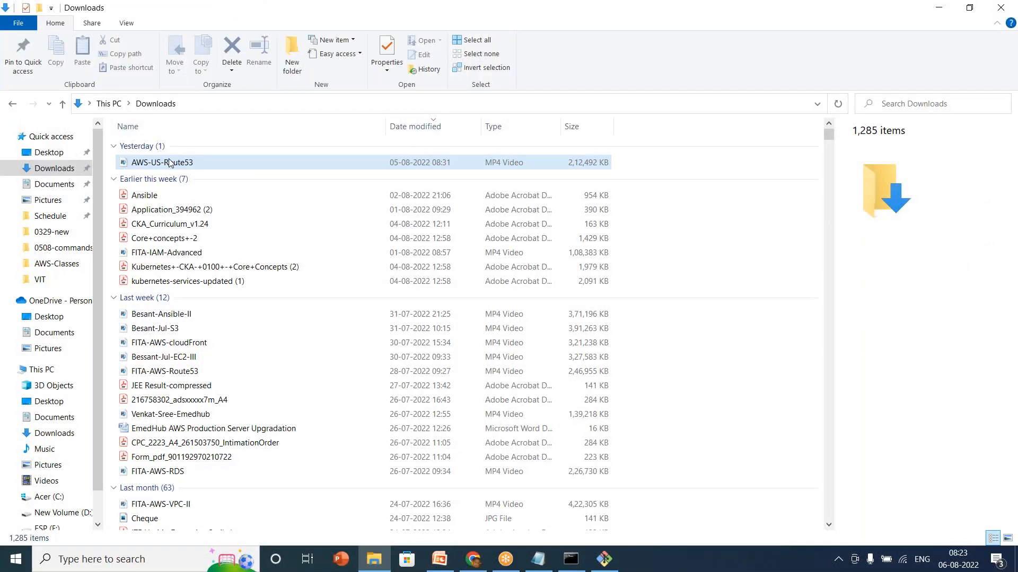
key("0")
key("2")
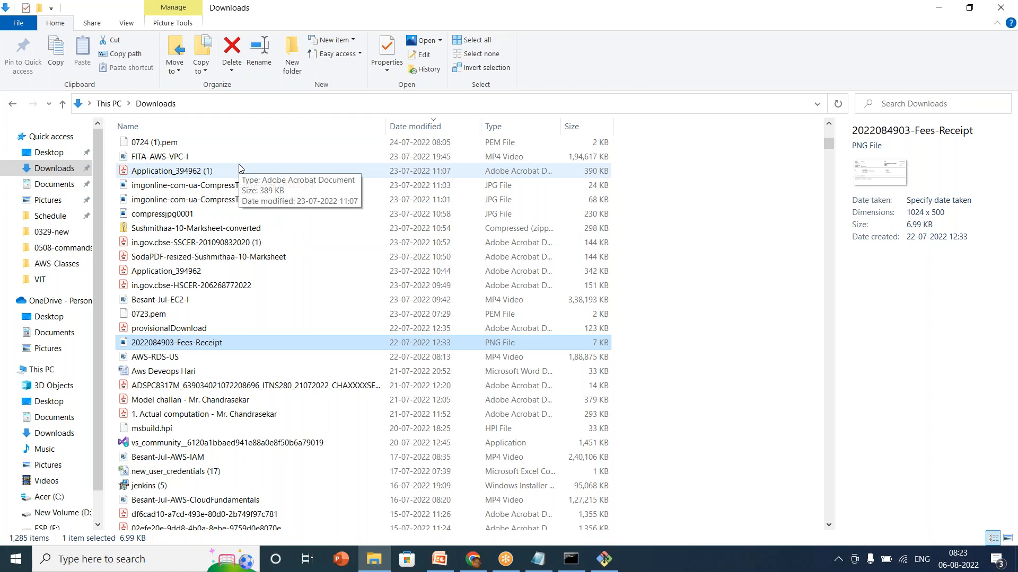
key("0")
key("1")
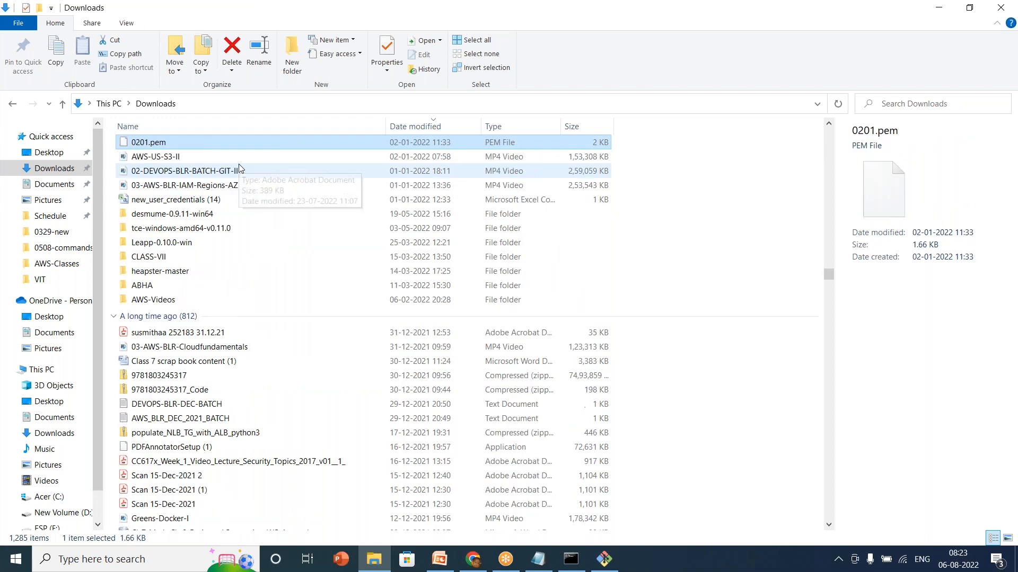
right_click(192, 147)
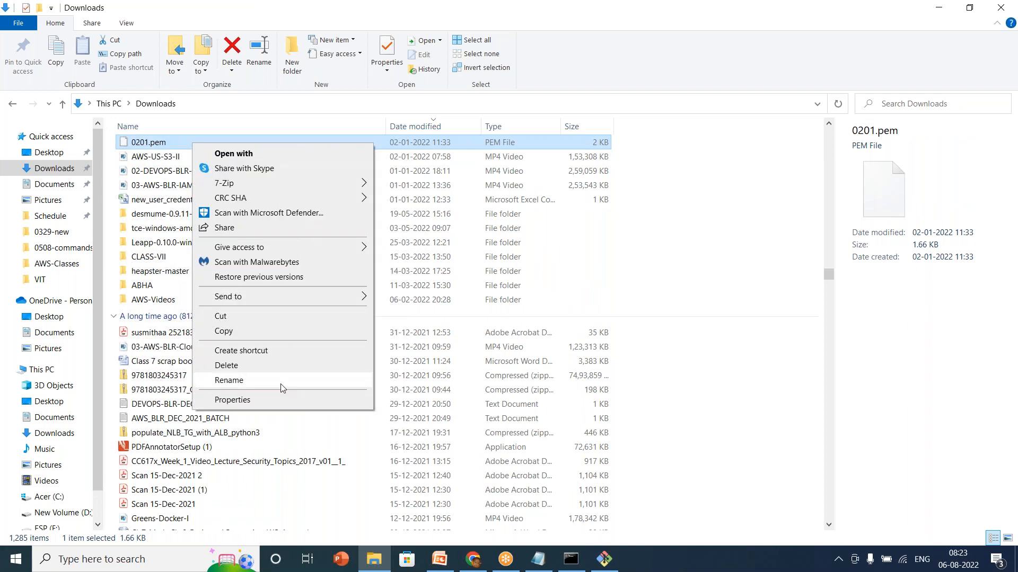
left_click(293, 153)
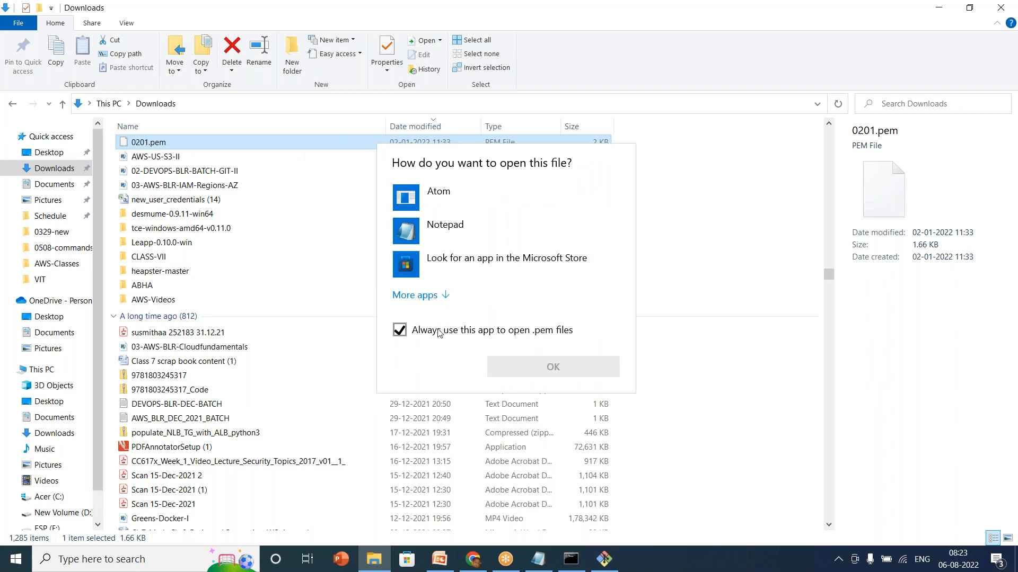
left_click(438, 333)
left_click(468, 225)
left_click(553, 367)
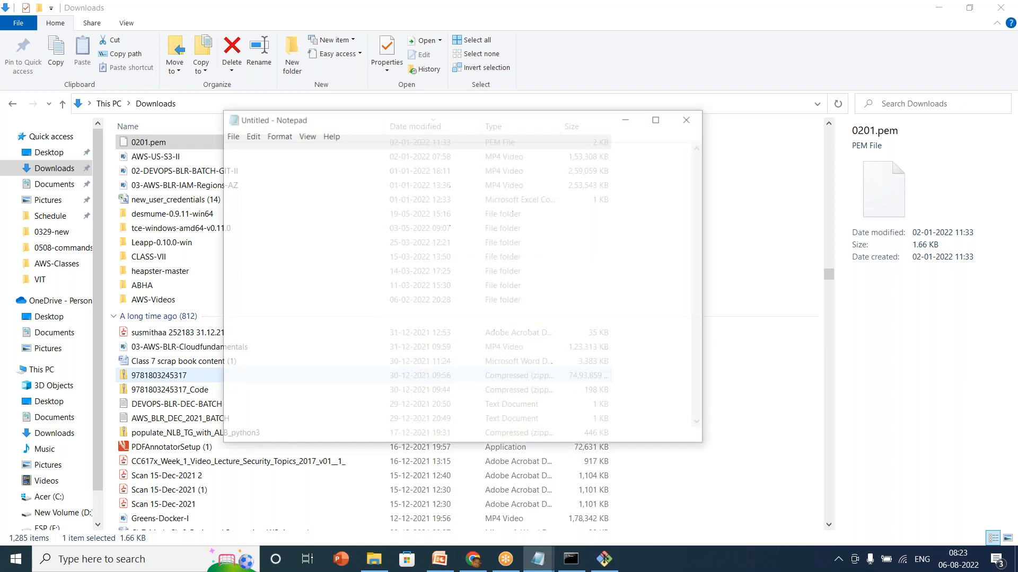
left_click(656, 120)
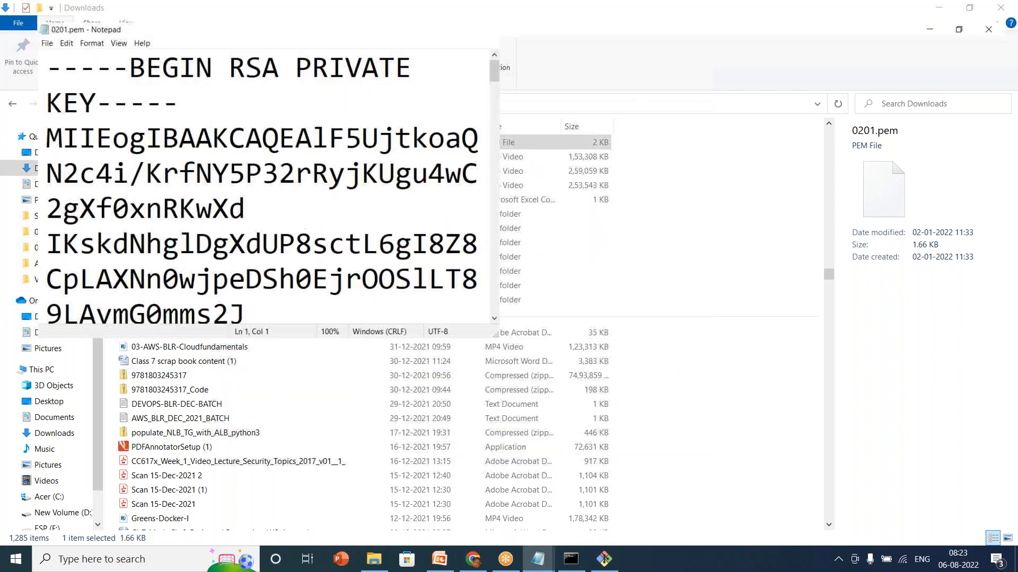
- Copy the entire RSA private key from Notepad into 0201.pem in the terminal's vi editor, and save and quit
key("ctrl+a")
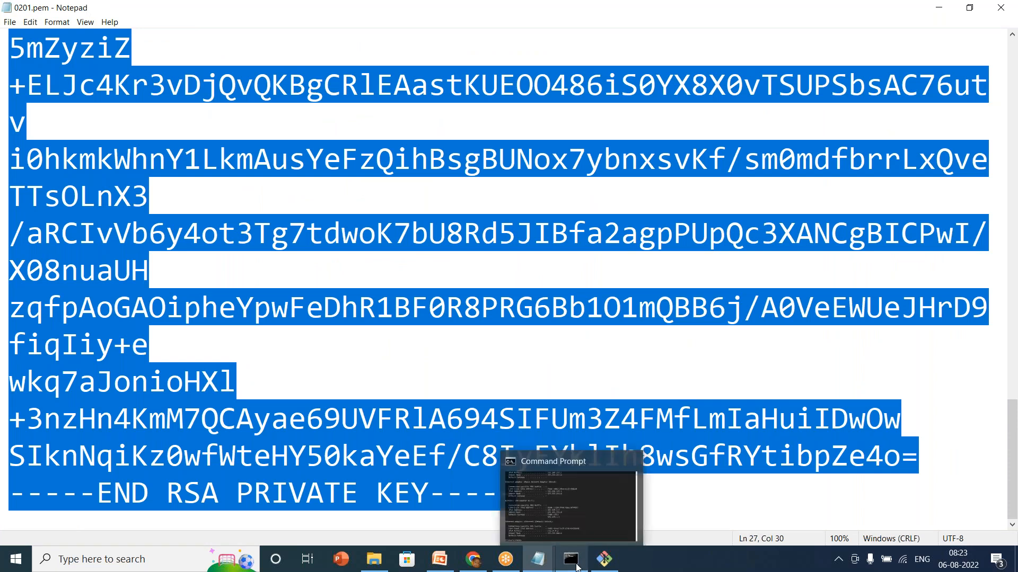
left_click(612, 565)
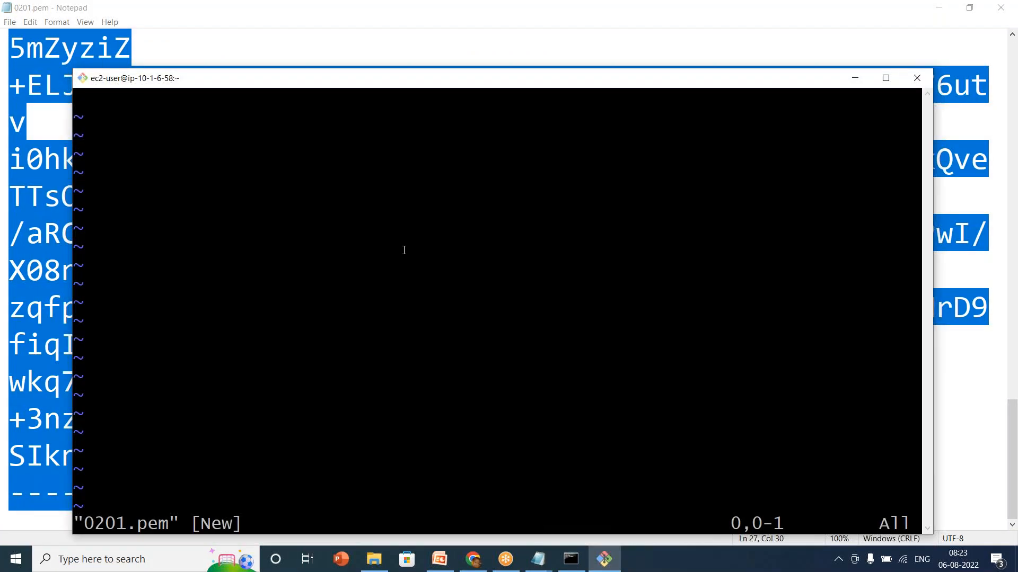
key("i")
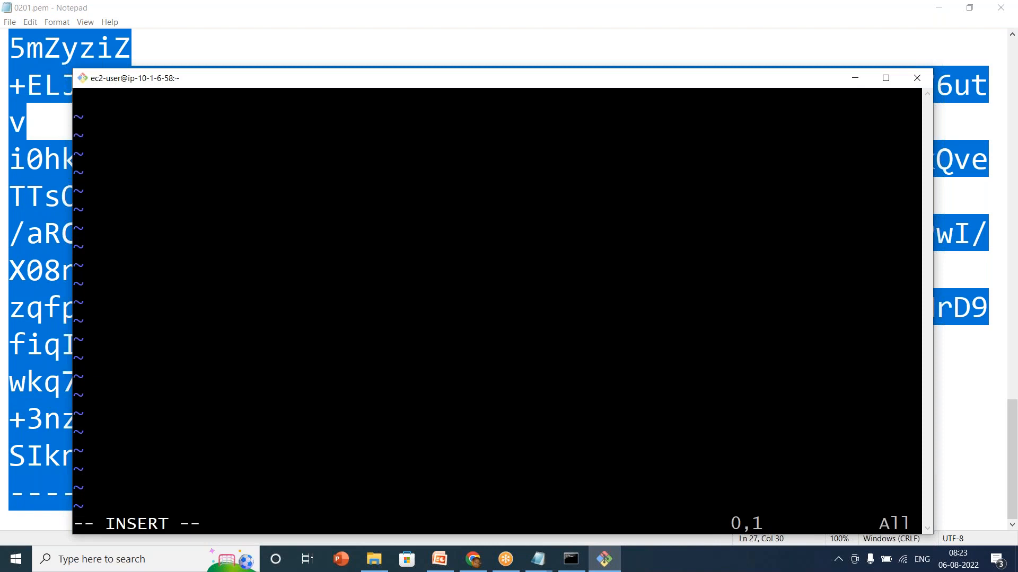
right_click(393, 244)
left_click(419, 284)
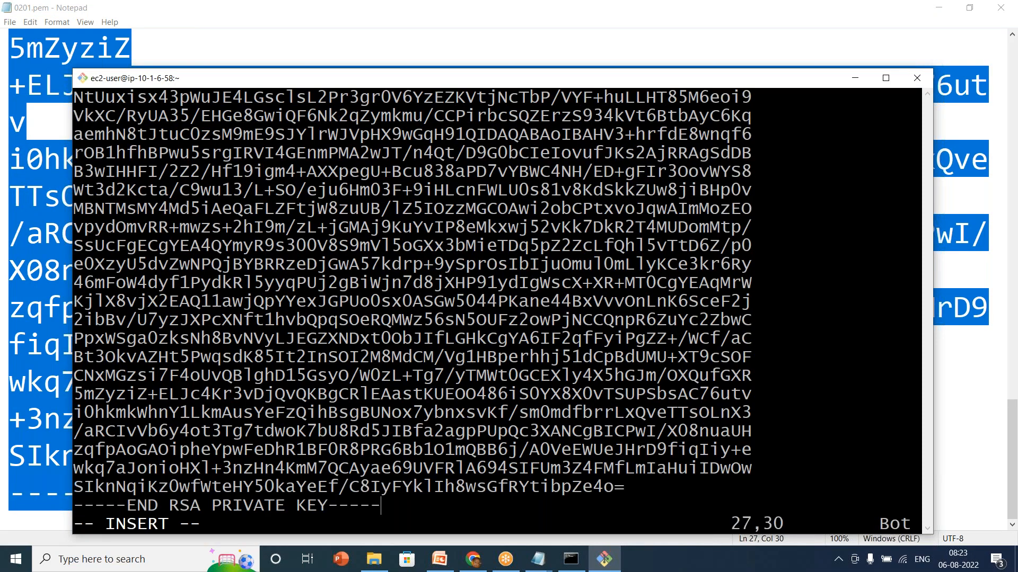
key("Escape")
type(":wq")
key("Return")
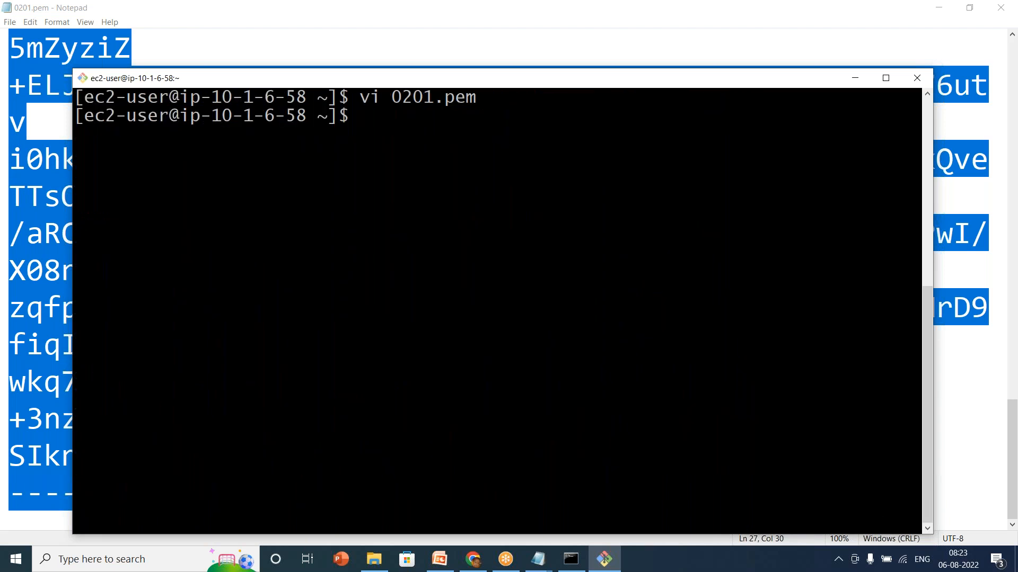
- Begin an SSH command in the terminal with the identity file 0201.pem and the login ec2-user@
type("ssh -i 0")
key("Tab")
type("ec2-use")
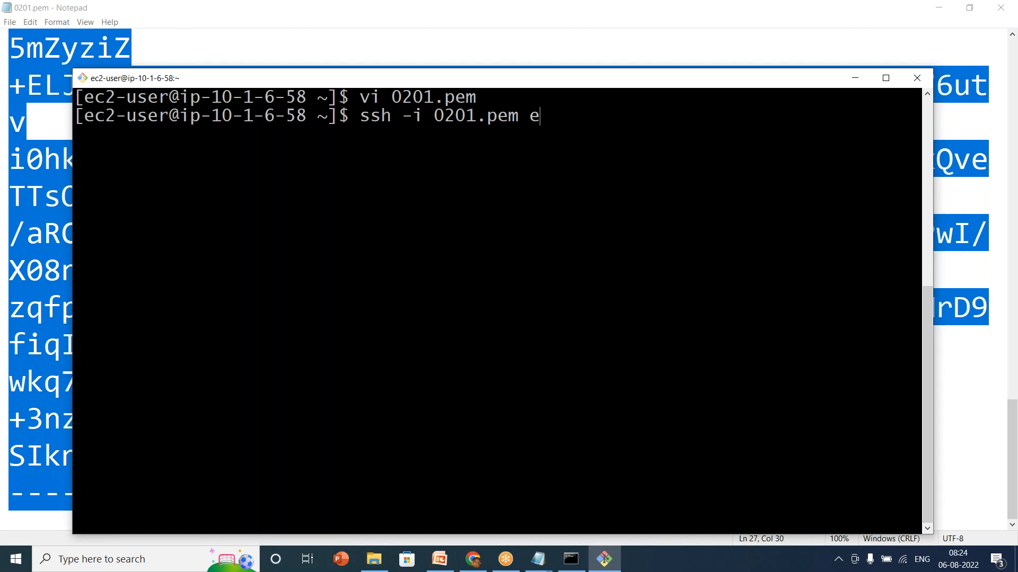
type("r")
type("@")
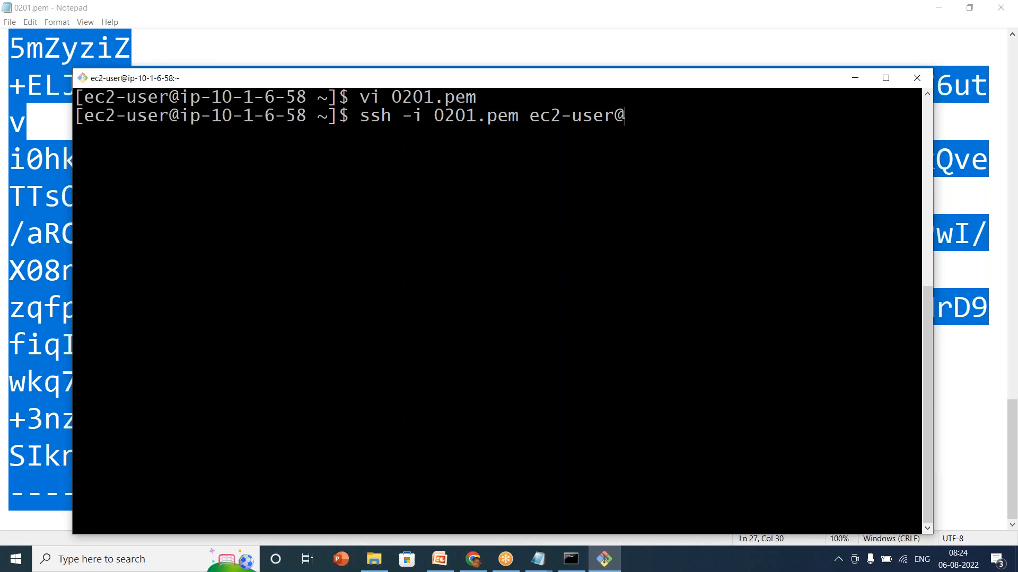
- Complete the SSH command with PrivateEC2's private IPv4 address 10.1.17.219 copied from the EC2 console, and try to connect, accepting the host key
left_click(473, 559)
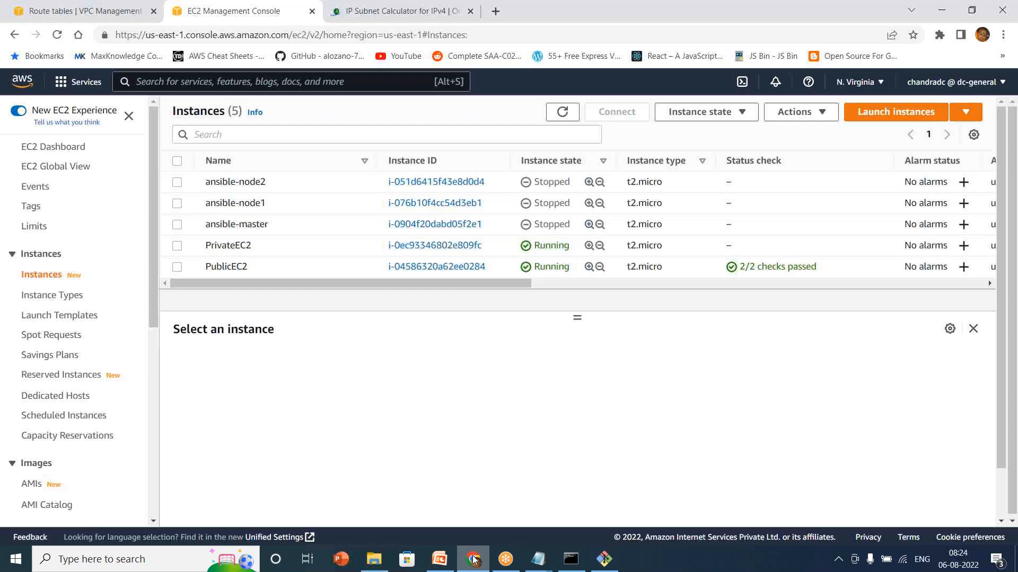
left_click(177, 247)
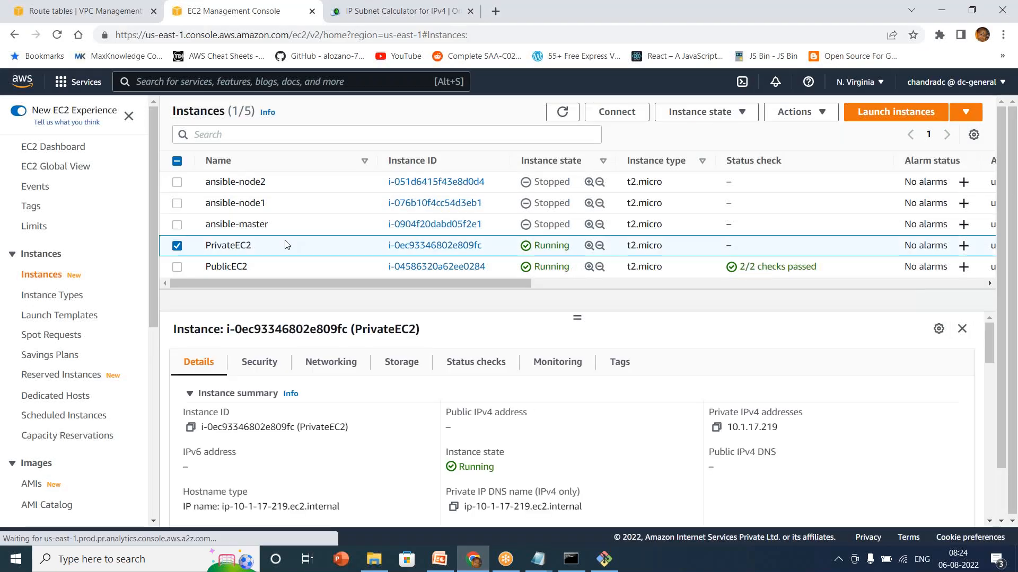
left_click(716, 429)
left_click(605, 559)
right_click(598, 209)
left_click(625, 245)
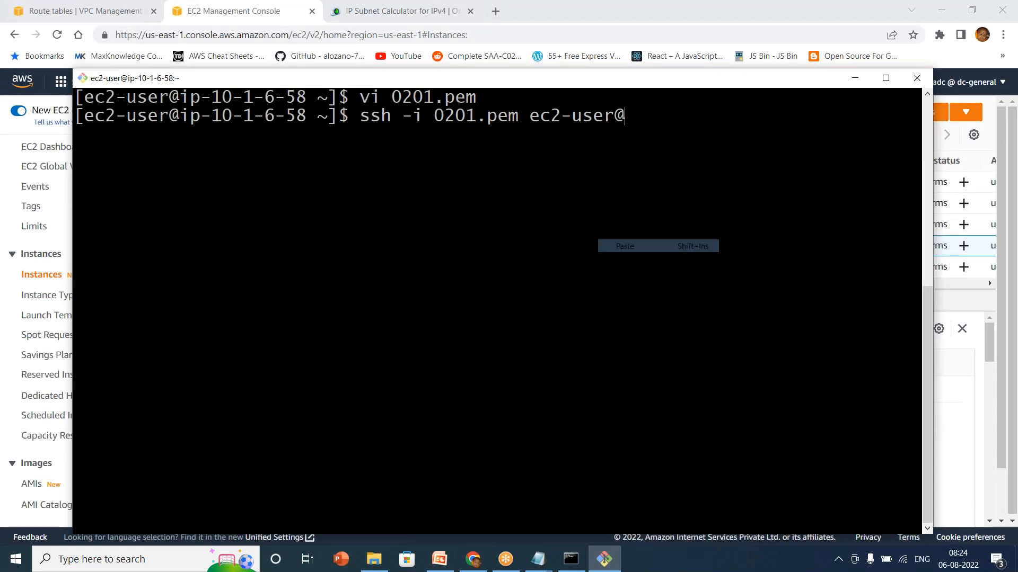
key("Return")
type("yes")
key("Return")
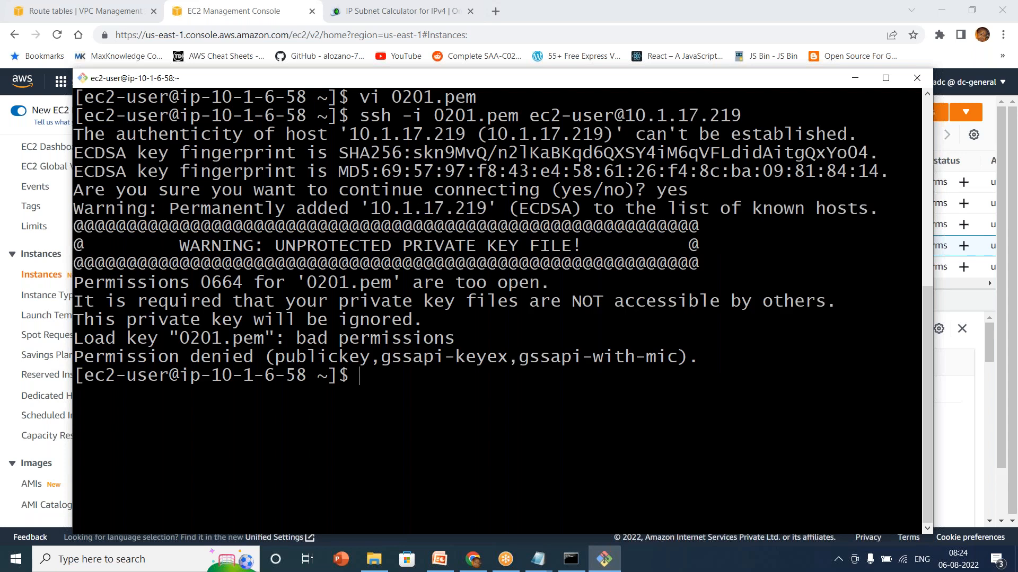
- Restrict the permissions of 0201.pem with sudo chmod 0600
type("sudo chmod 06")
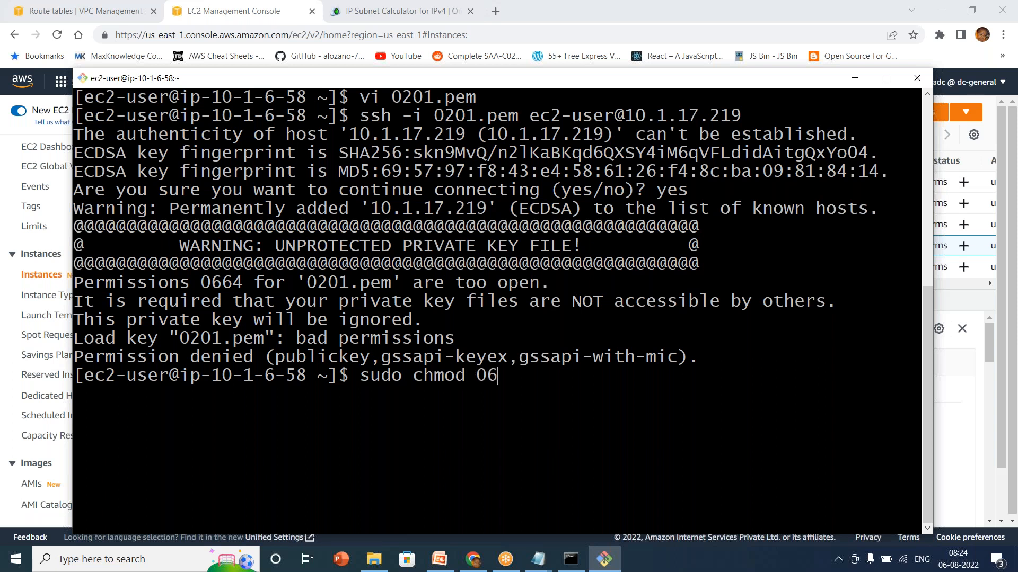
type("00 0201.pem")
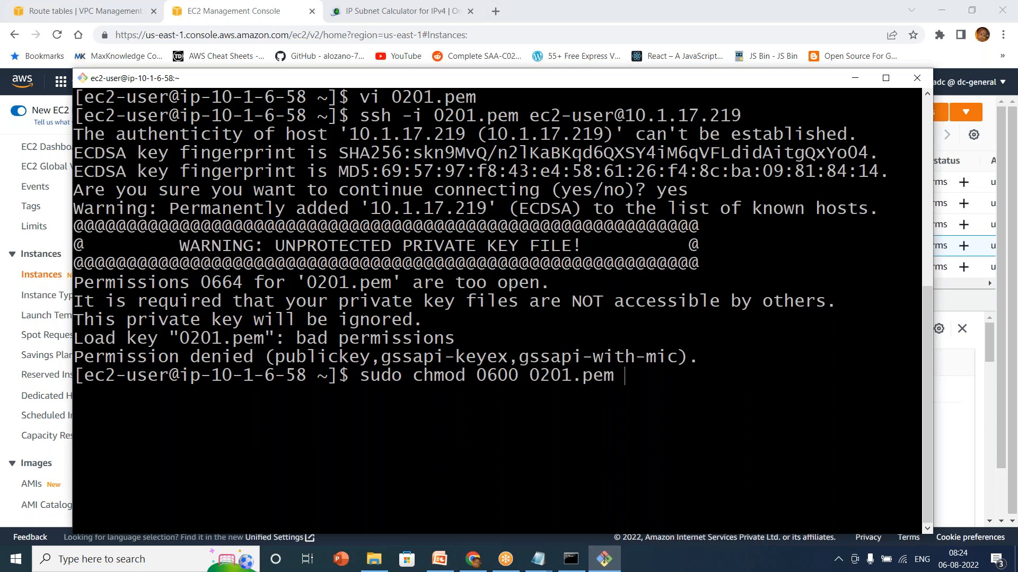
key("Return")
type("clear")
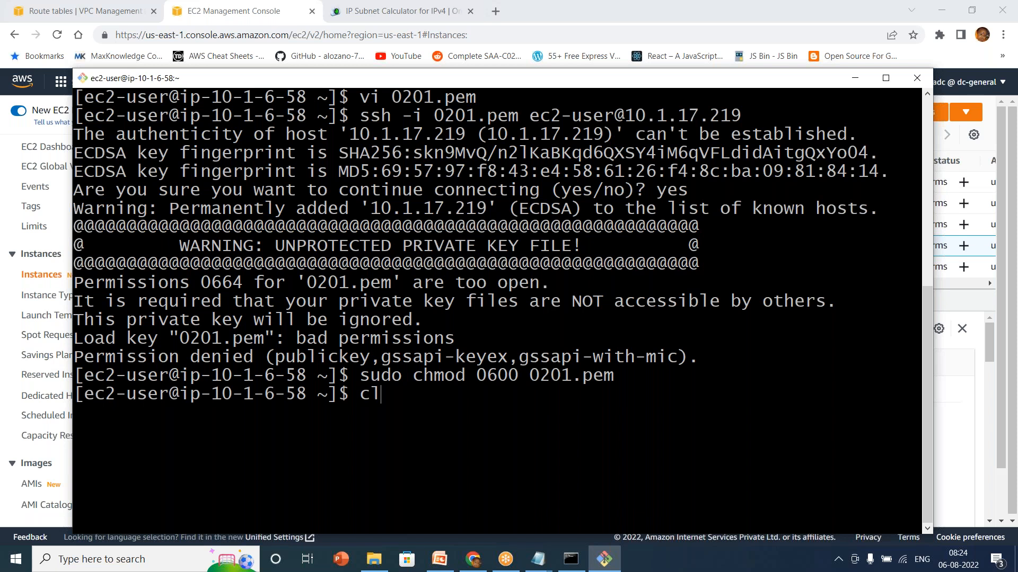
key("Return")
key("Up")
key("Up")
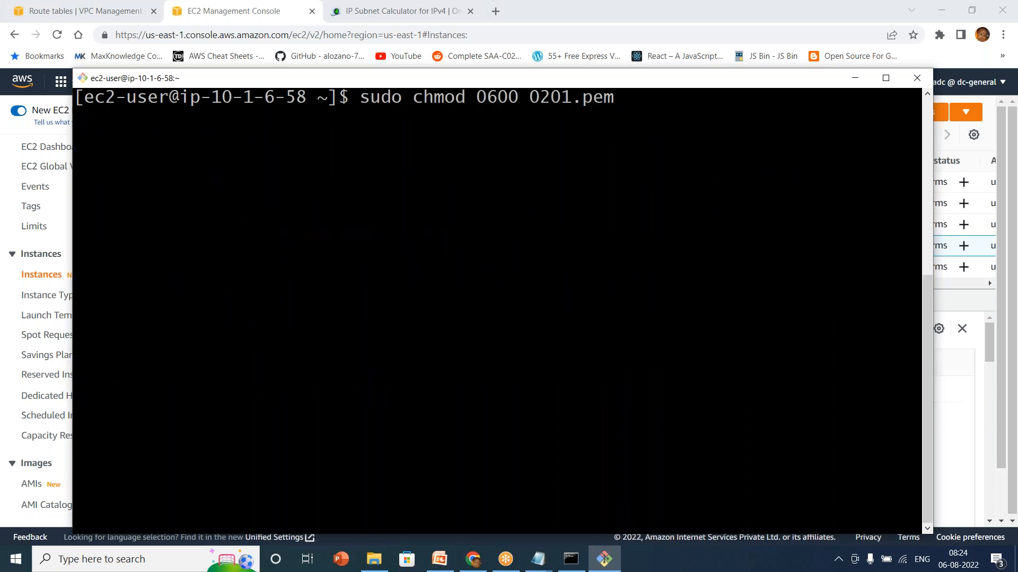
key("Up")
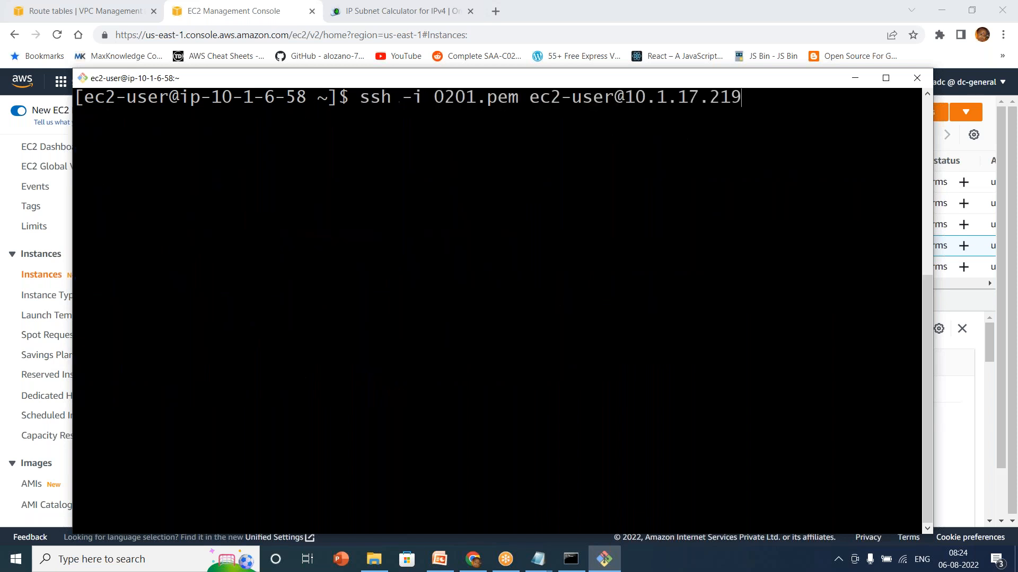
key("Return")
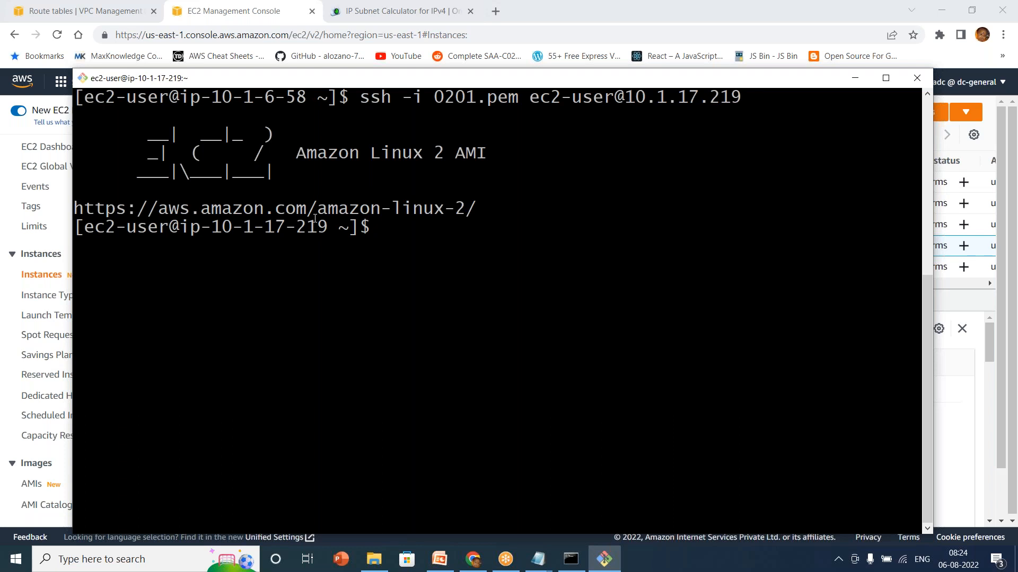
- Test the private instance's internet access by pinging google.com
type("ping goog")
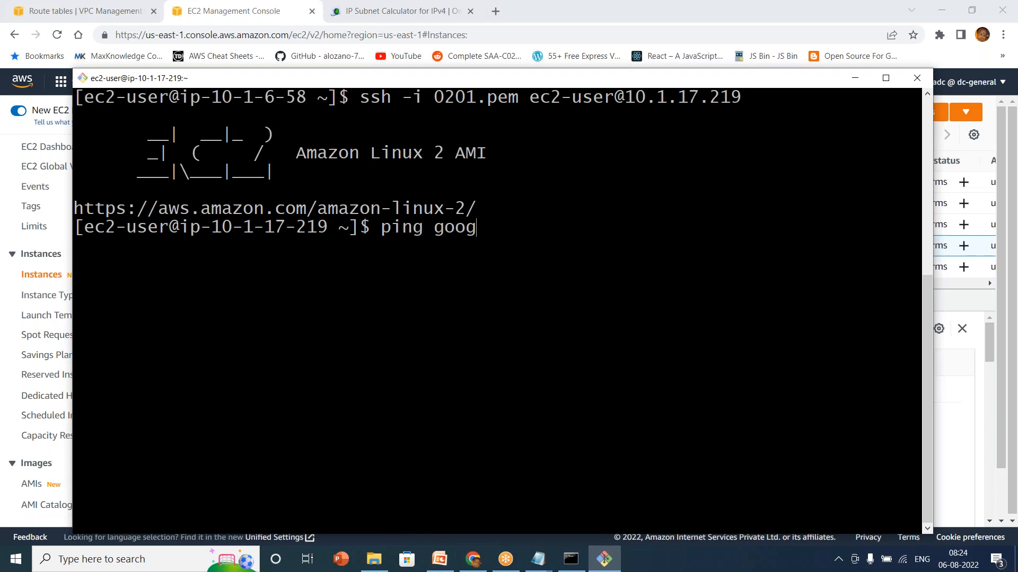
type("le.com")
key("Return")
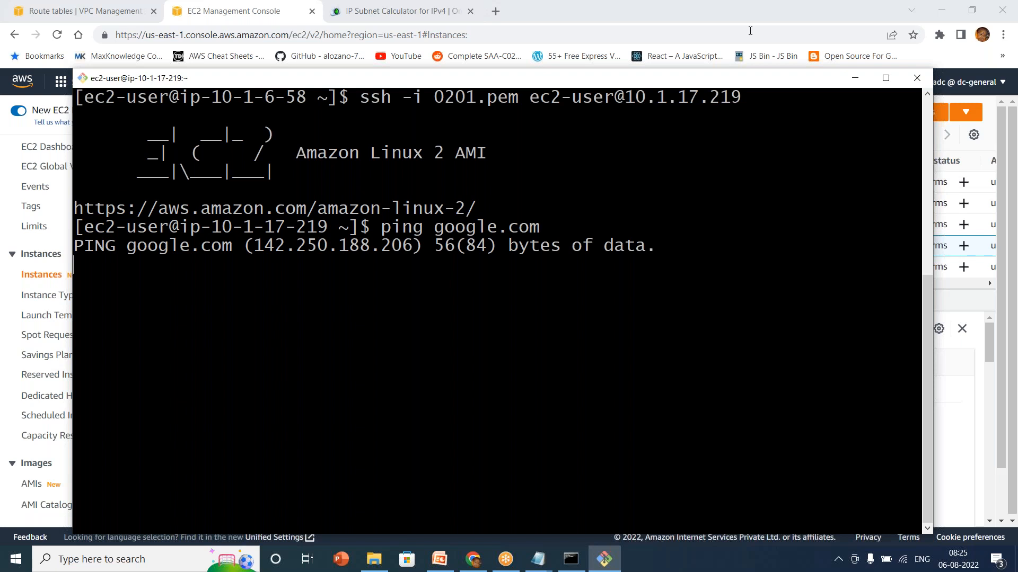
- Switch to the VPC console in the browser and create a route table named PrivateRT in CustomVPC
left_click(854, 78)
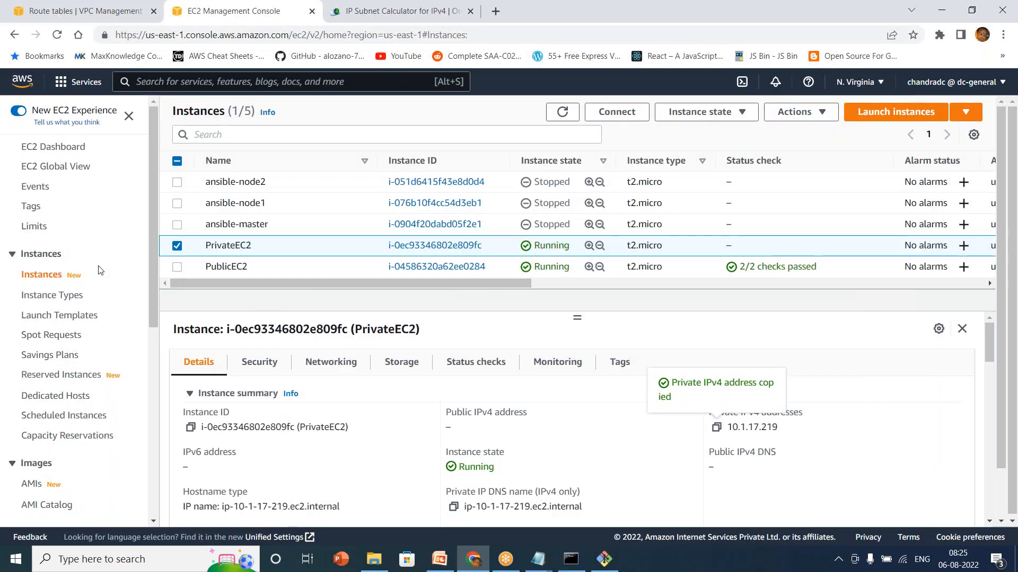
left_click(55, 10)
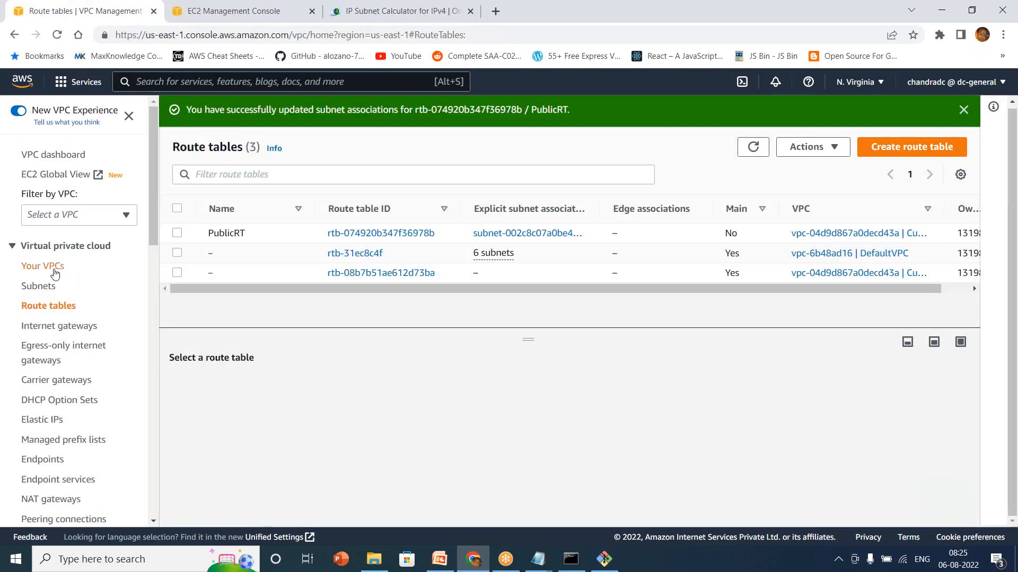
left_click(911, 149)
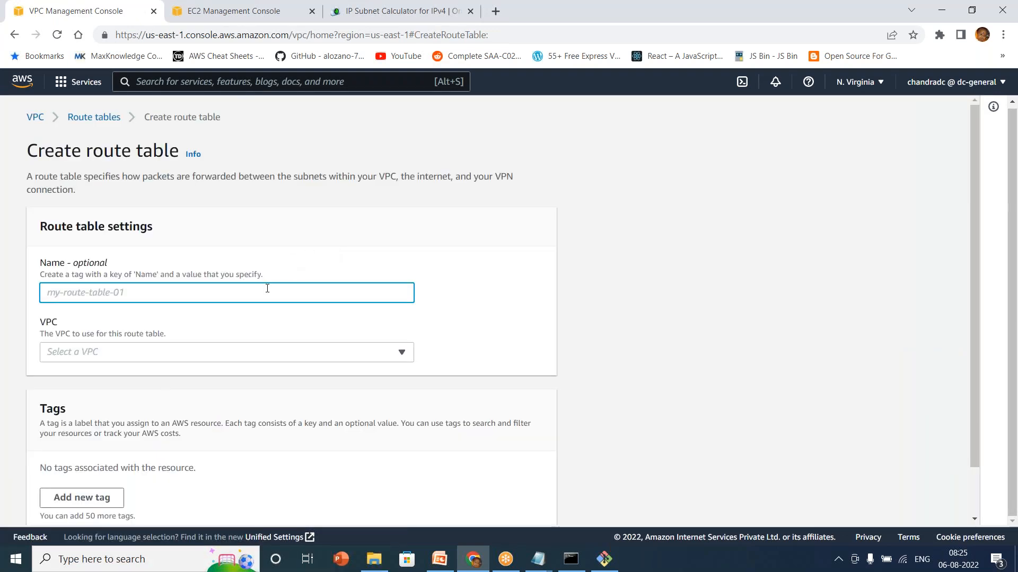
type("Pri")
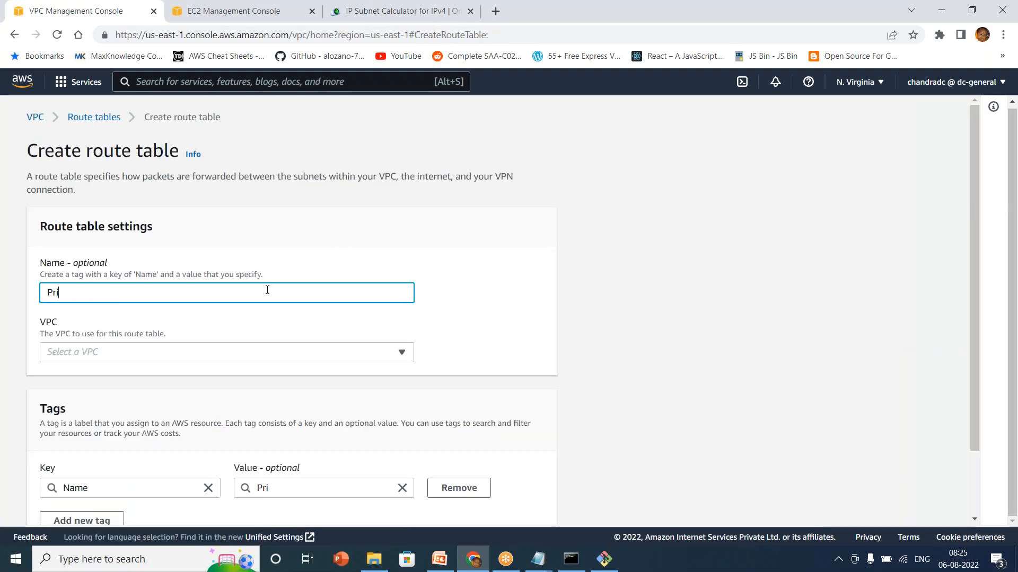
type("vateRT")
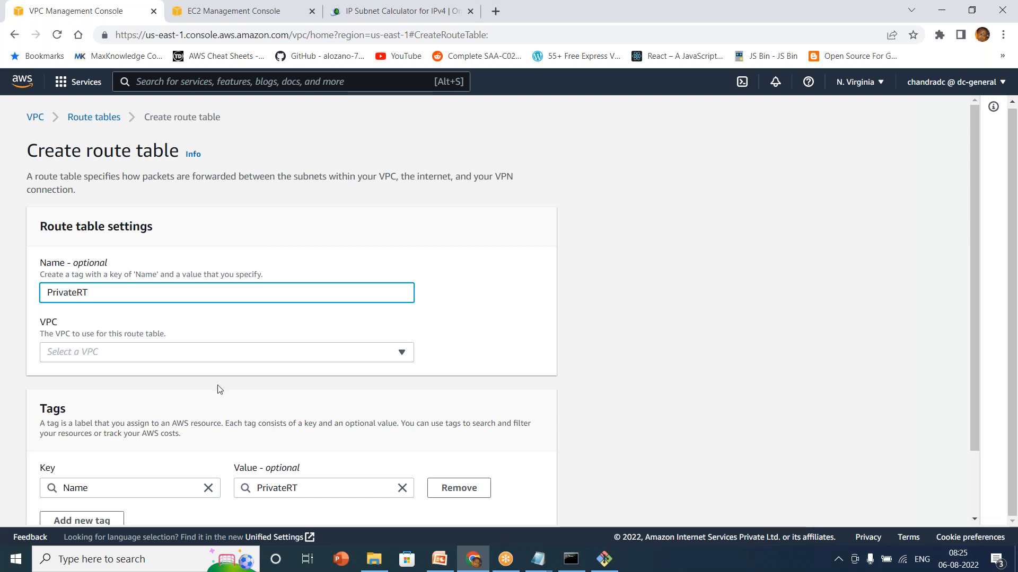
left_click(214, 354)
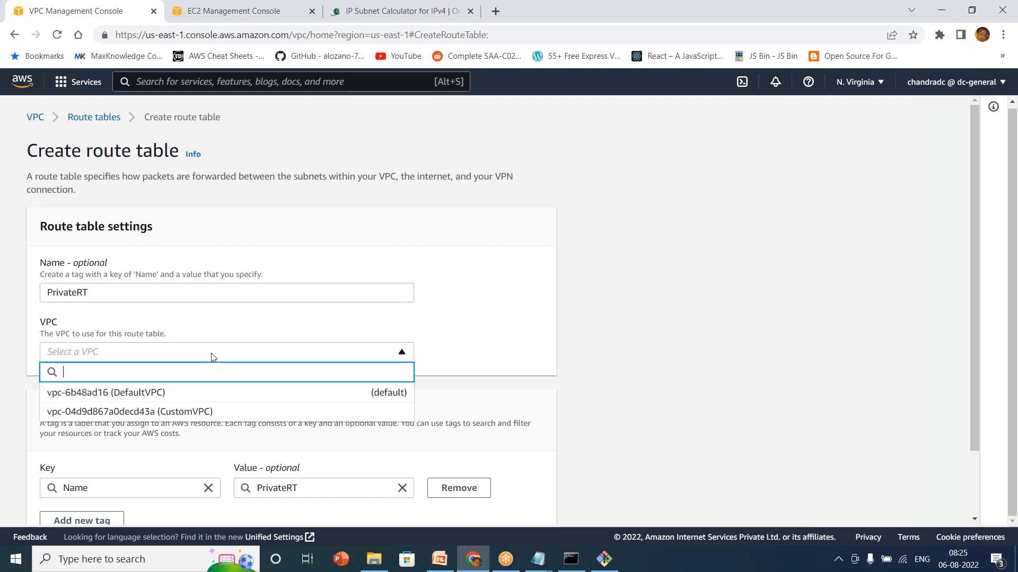
left_click(190, 412)
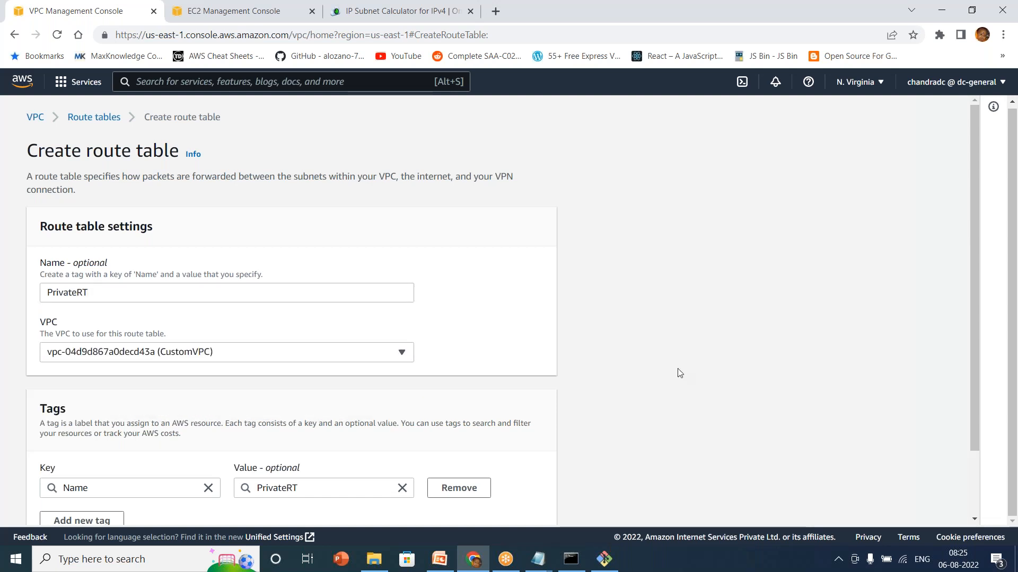
scroll(679, 375, "down", 2)
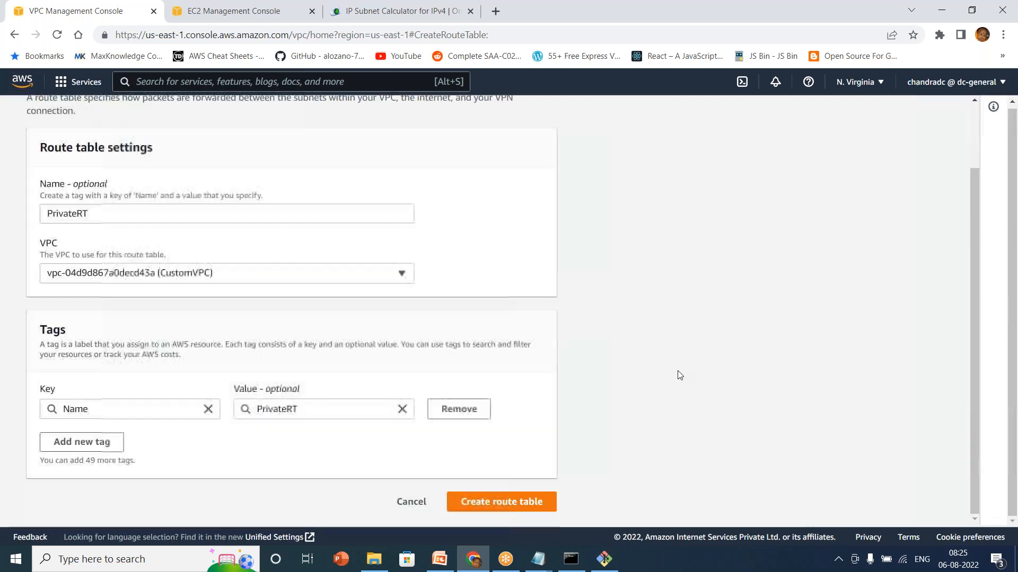
left_click(501, 502)
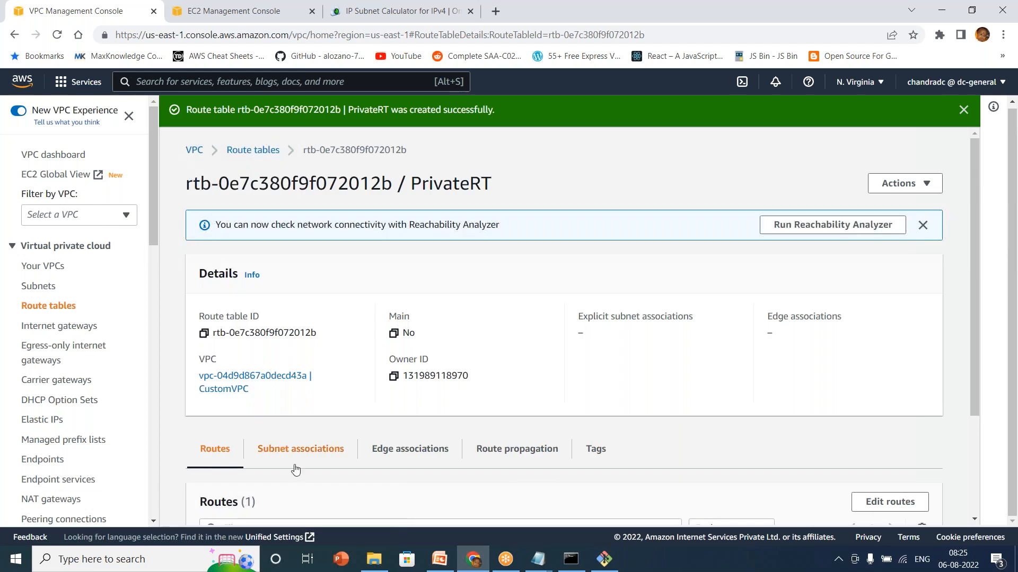
- Add a route with destination 0.0.0.0/0 and a target to the PrivateRT route table, and save the changes
left_click(890, 502)
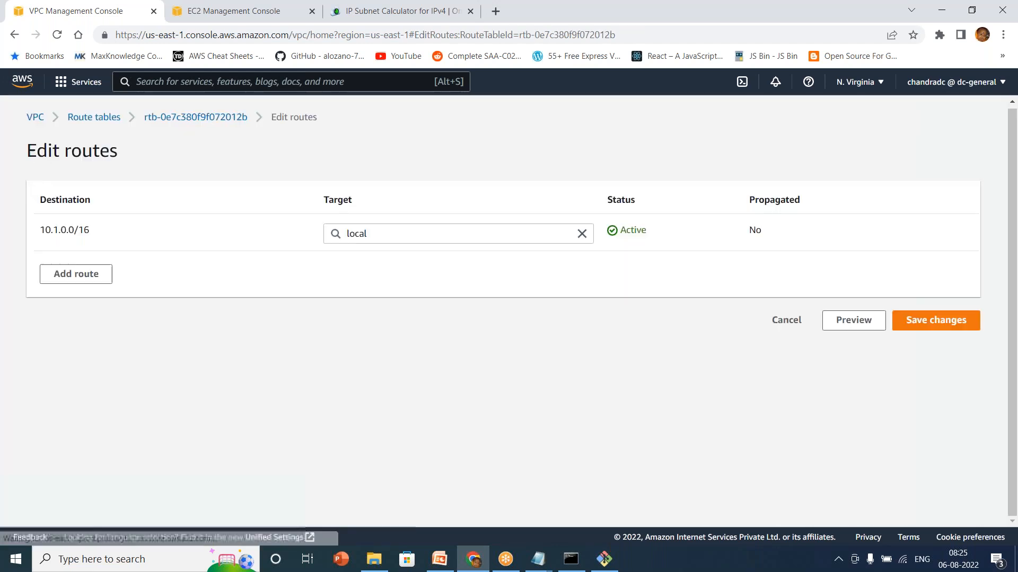
left_click(88, 274)
left_click(90, 272)
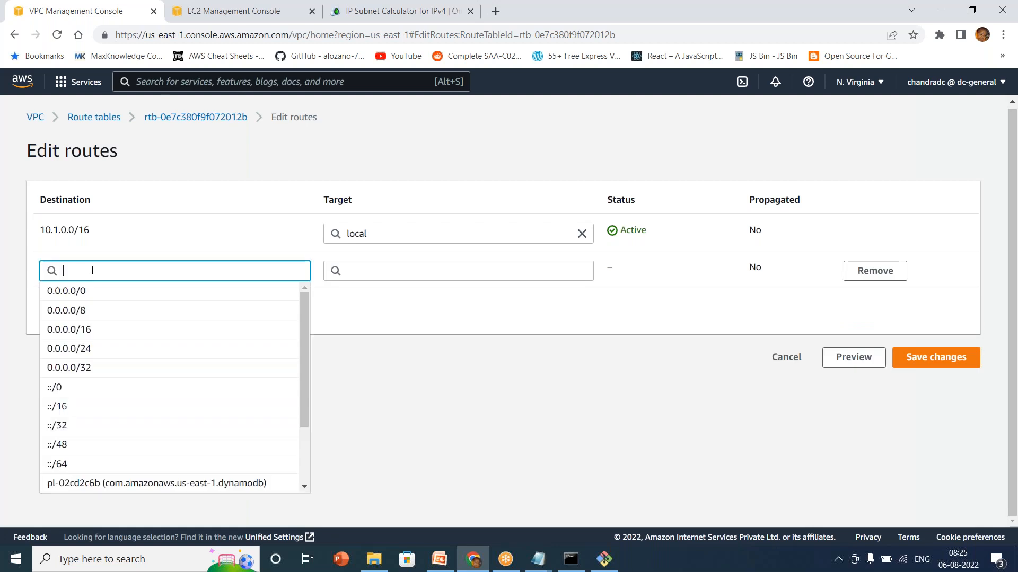
left_click(77, 301)
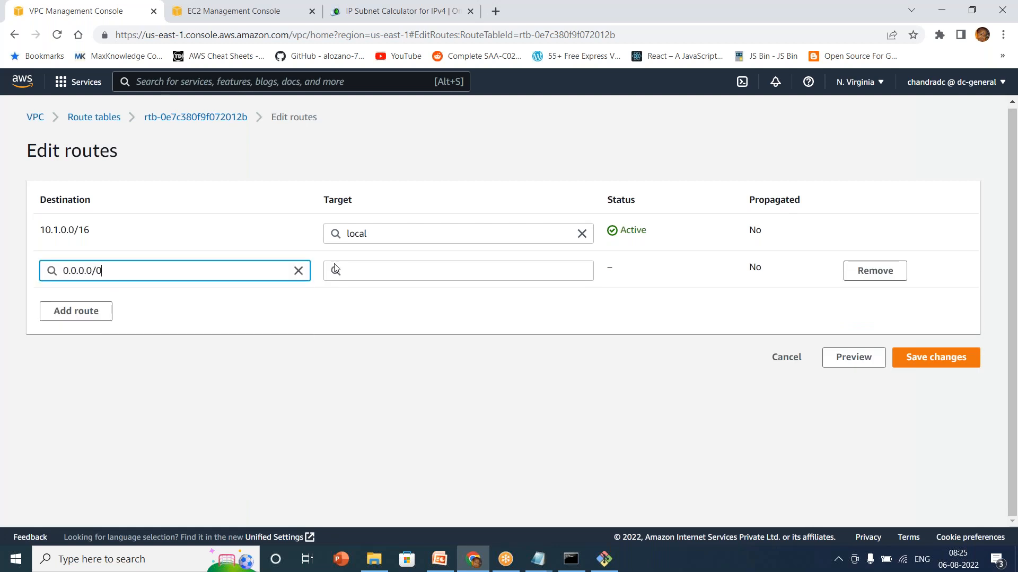
left_click(374, 273)
left_click(371, 387)
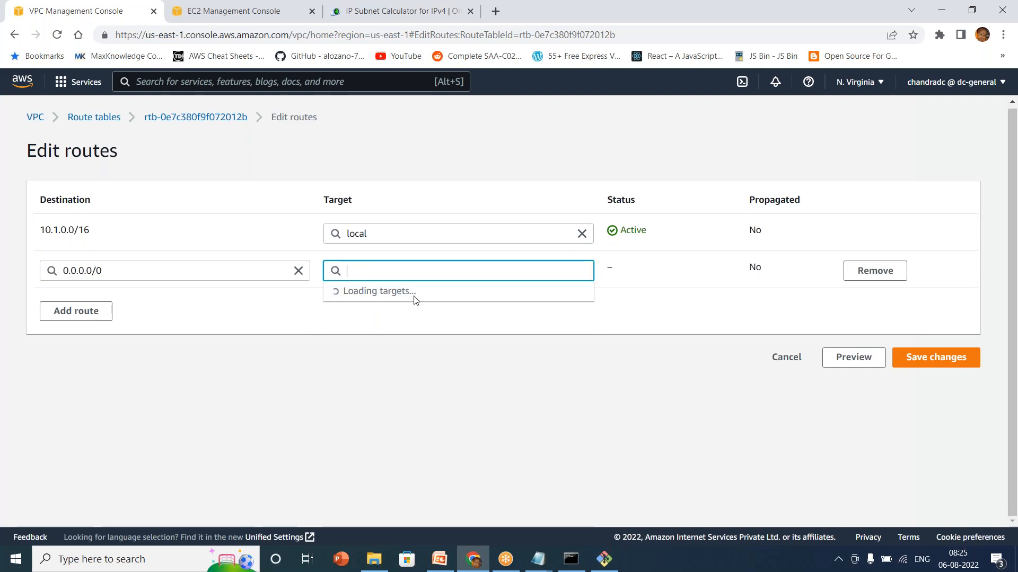
left_click(395, 291)
left_click(912, 362)
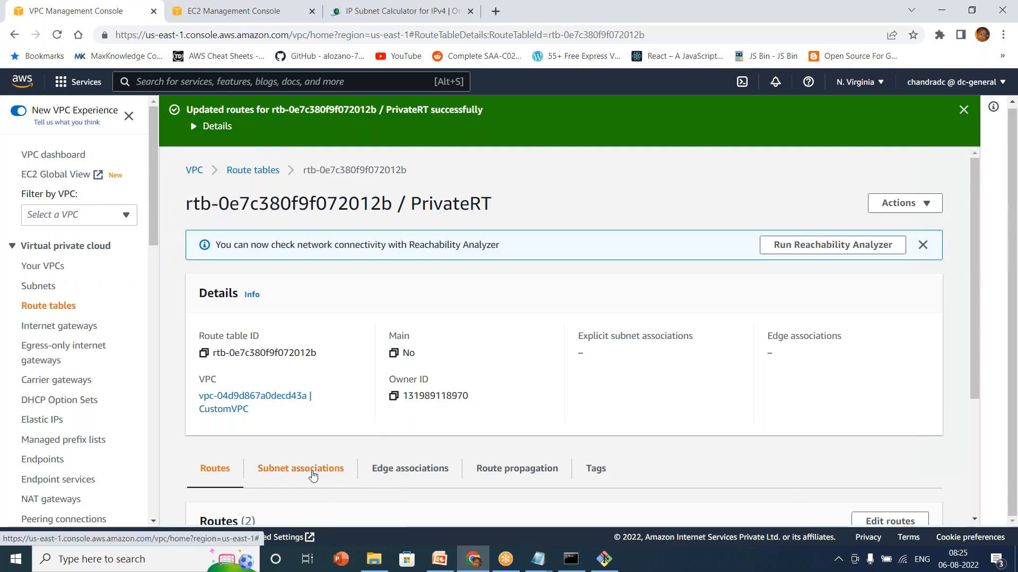
- Associate PrivateSubnet with the PrivateRT route table and save the association
left_click(313, 476)
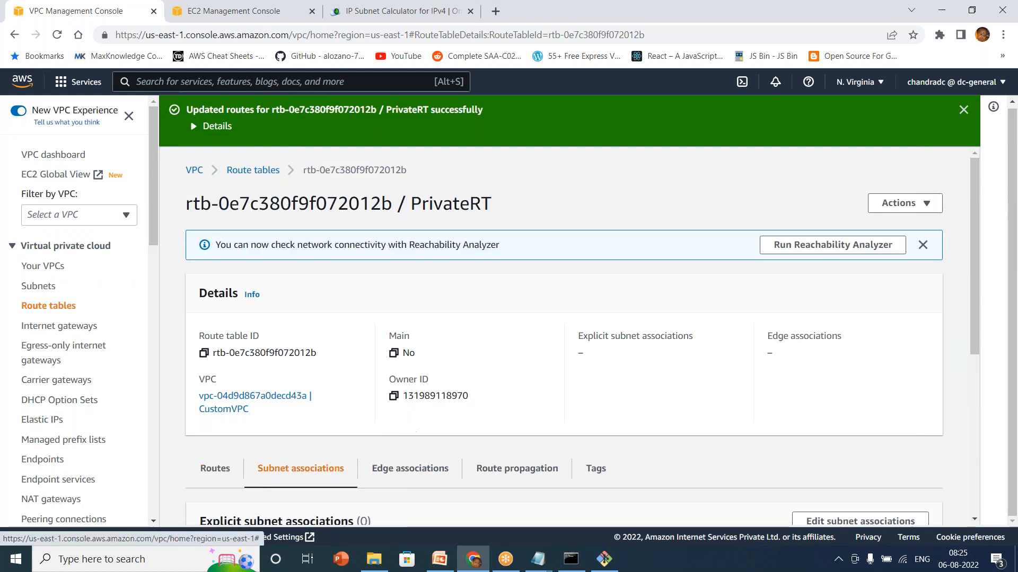
left_click(893, 519)
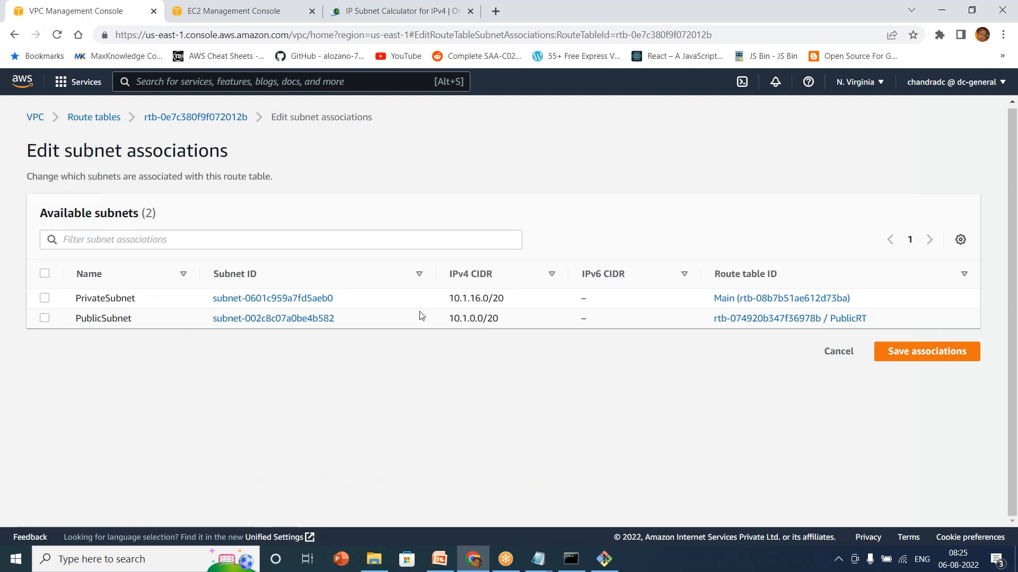
left_click(45, 298)
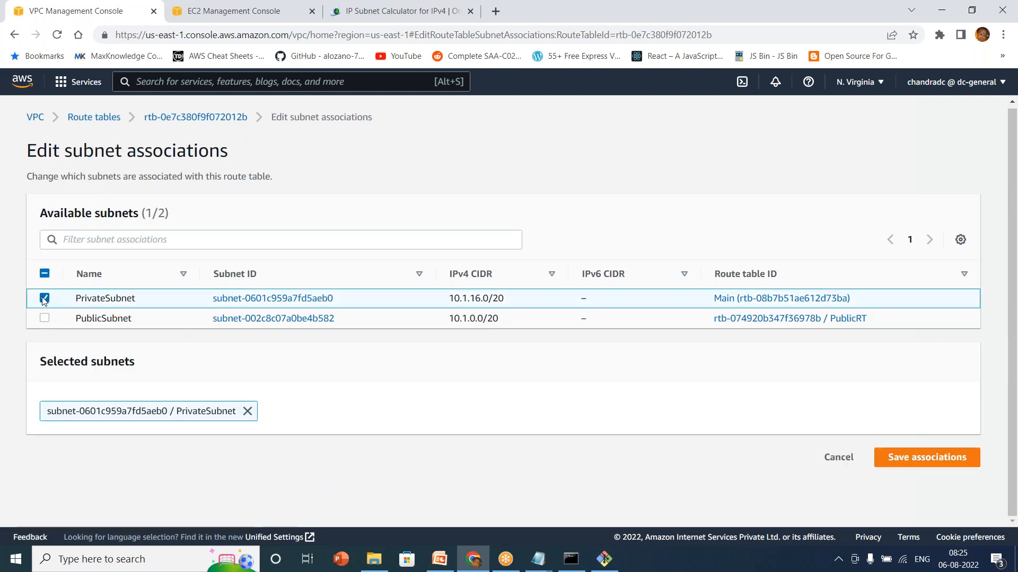
left_click(934, 465)
- Check the running ping in the terminal, and present the AWS-IV-VPC slides in PowerPoint from the Editing Route Tables slide onward
mouse_move(609, 555)
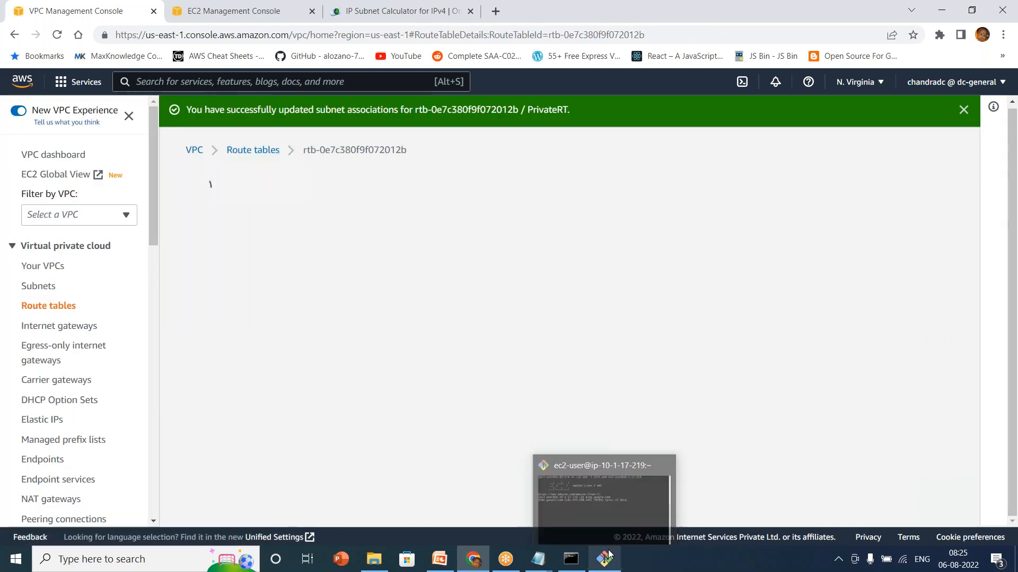
left_click(610, 512)
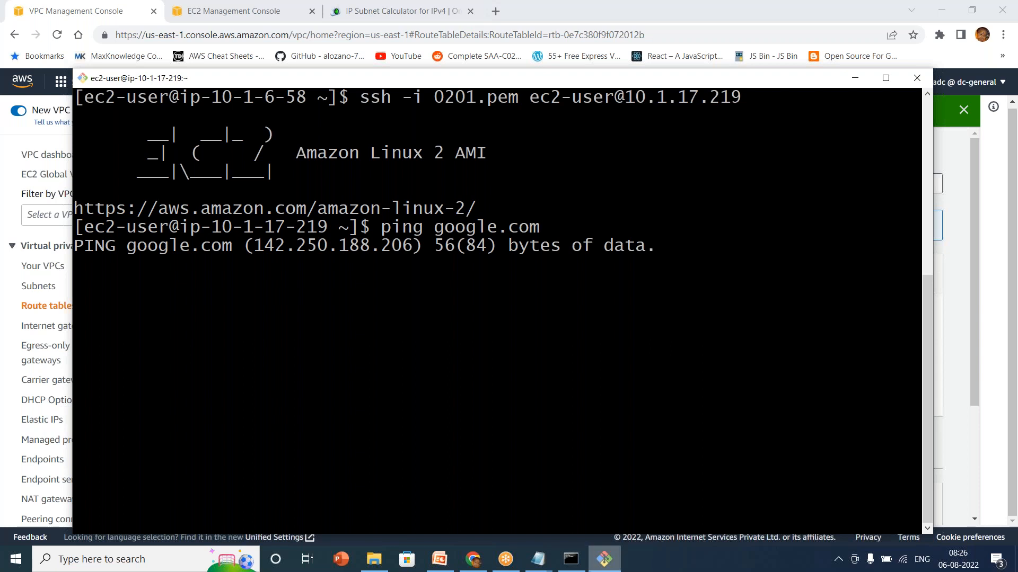
left_click(436, 559)
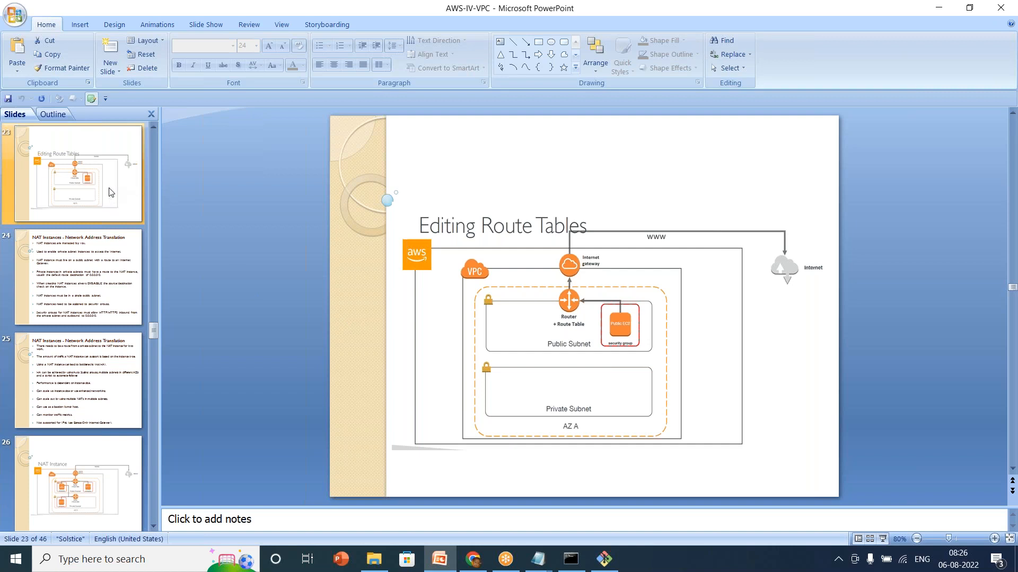
key("shift+F5")
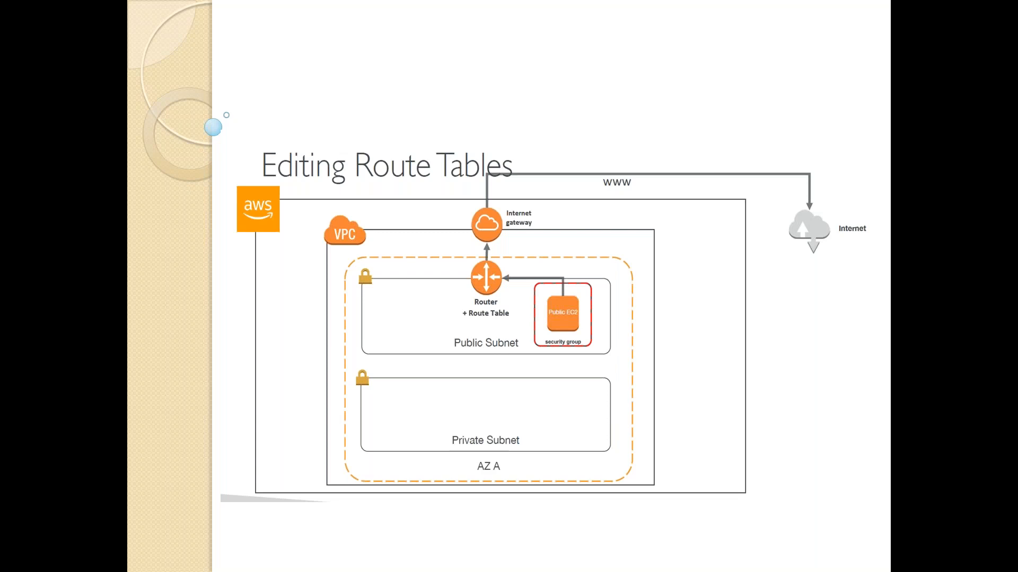
key("Right")
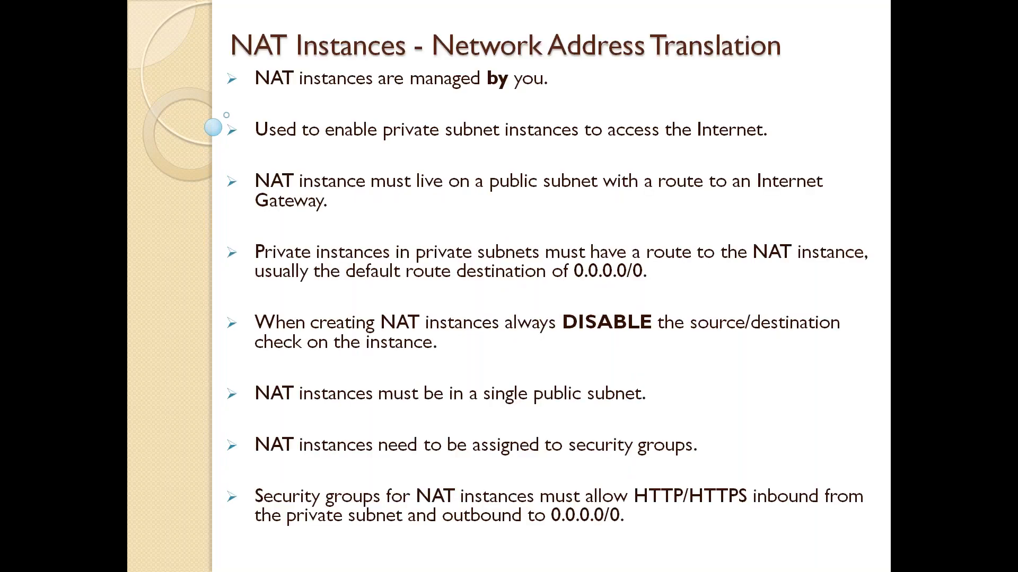
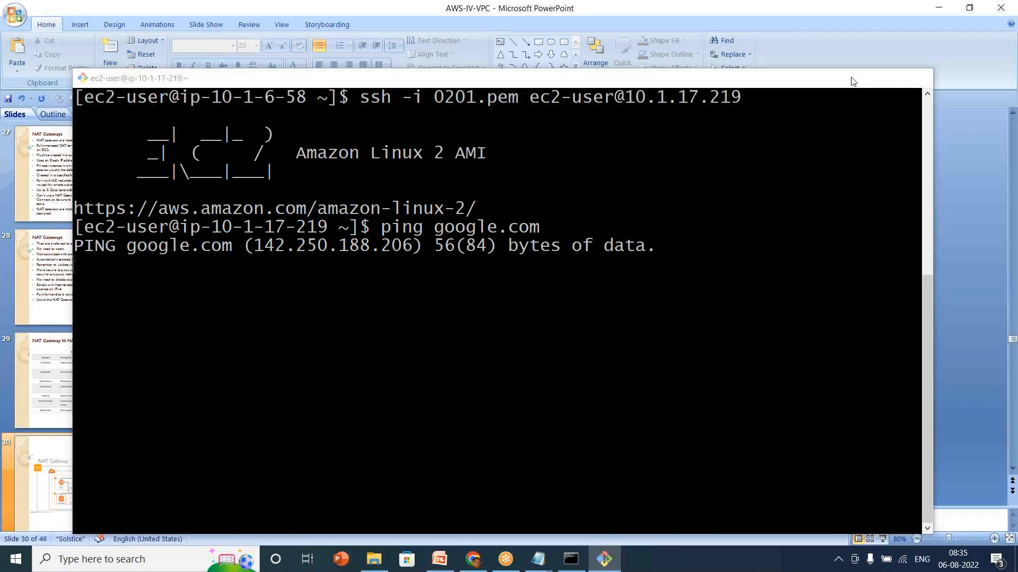
left_click(852, 78)
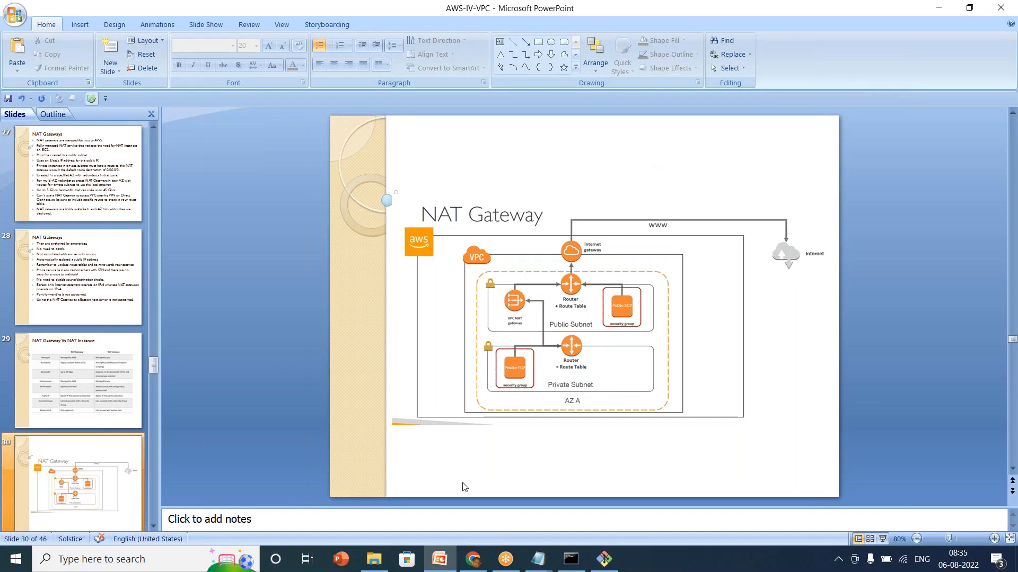
- Switch to the VPC console in the browser and start creating a NAT gateway named MyNGW in PublicSubnet
left_click(472, 560)
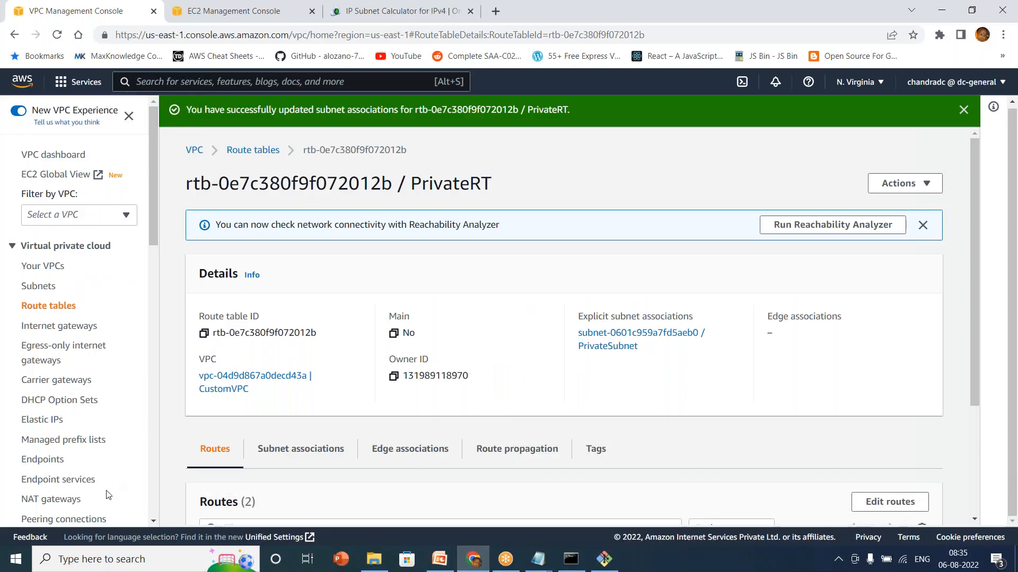
left_click(53, 506)
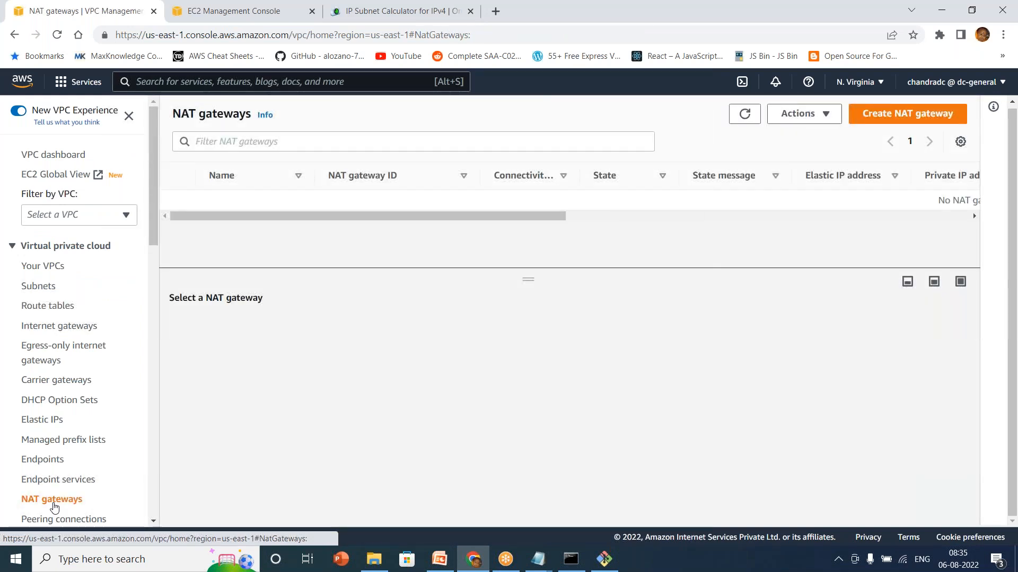
left_click(876, 121)
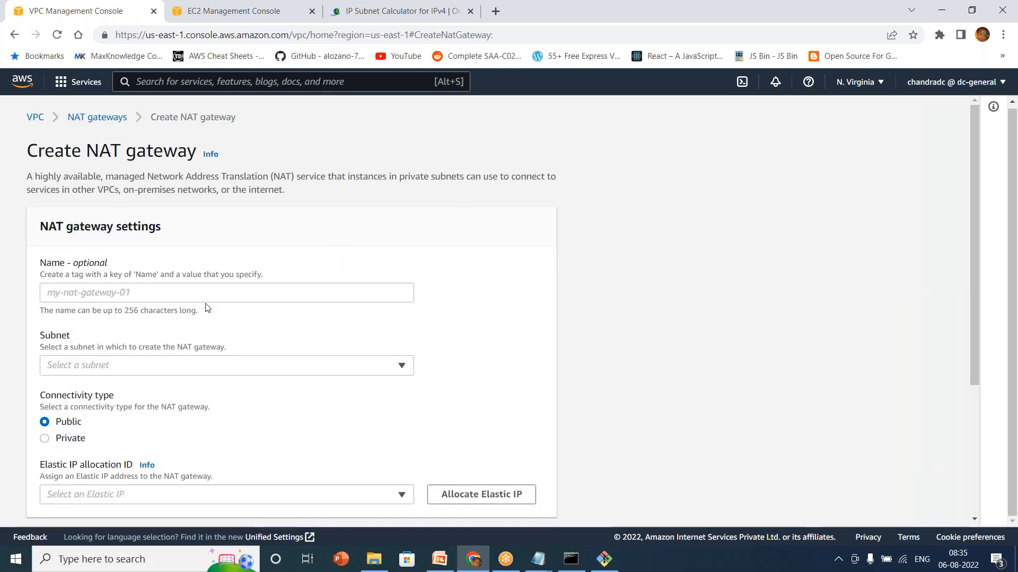
left_click(201, 295)
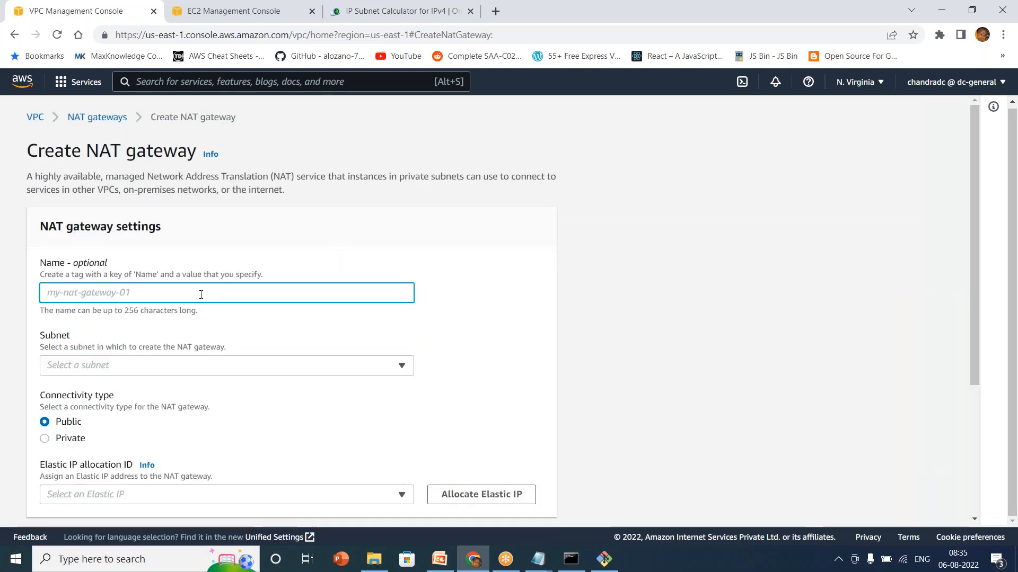
type("MyNGW")
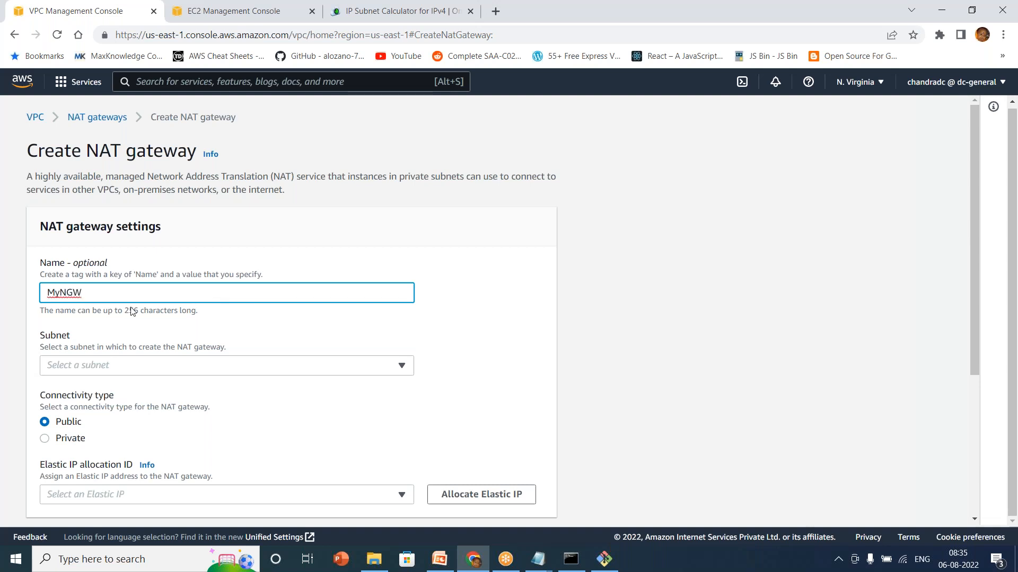
left_click(123, 367)
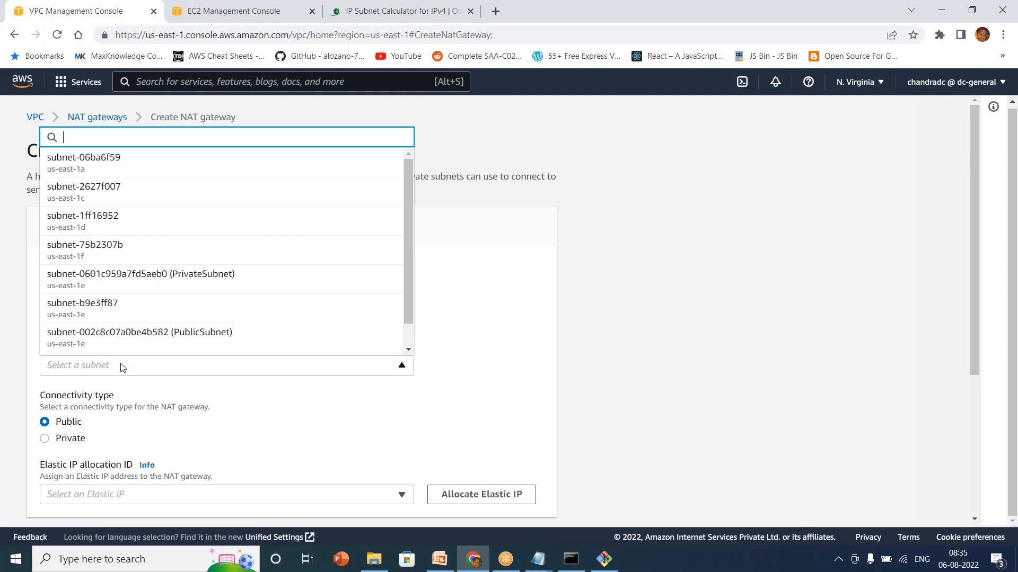
left_click(176, 336)
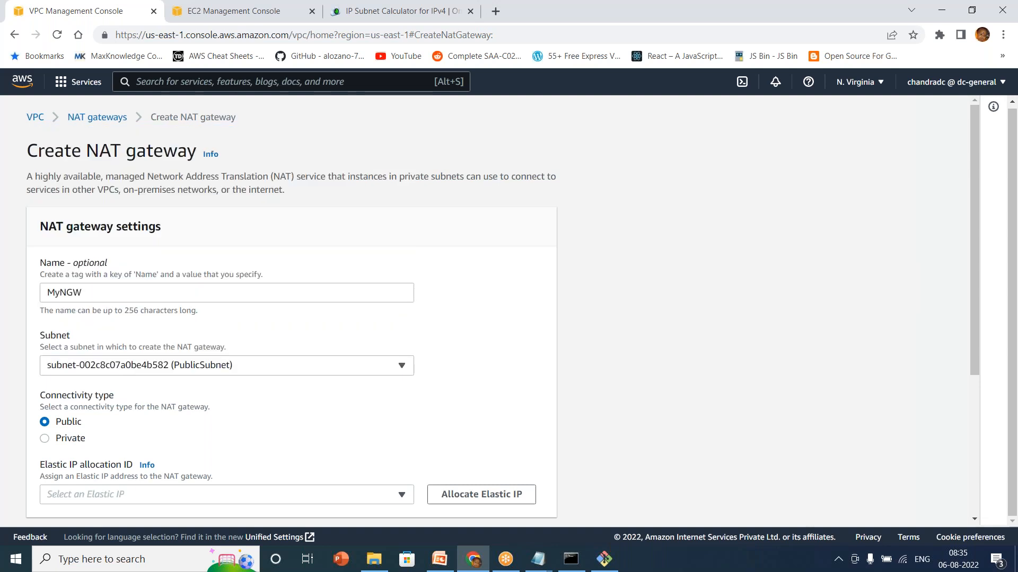
- Review the NAT Gateway diagram slide in PowerPoint and return to the NAT gateway form in the browser
left_click(429, 565)
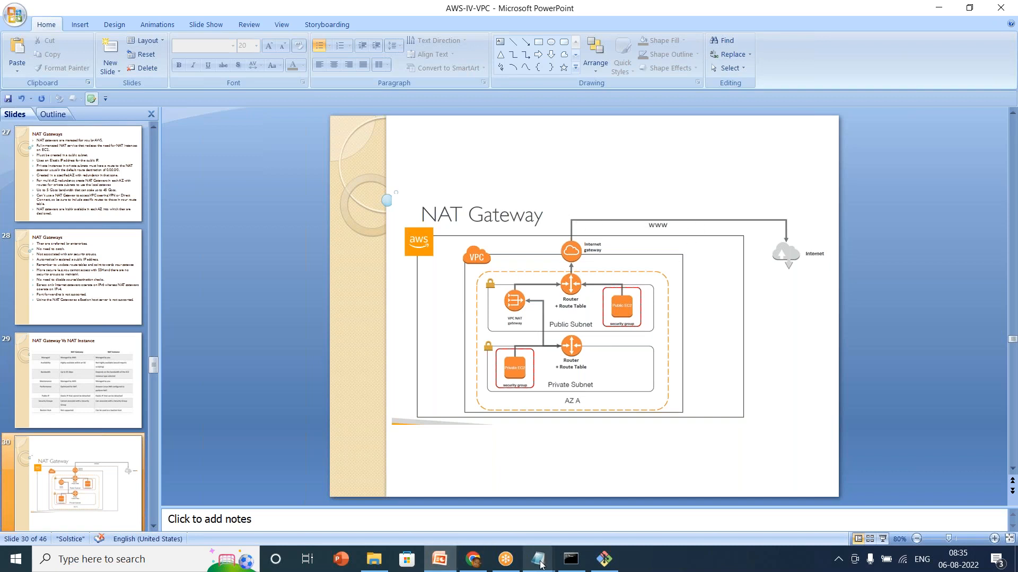
left_click(473, 563)
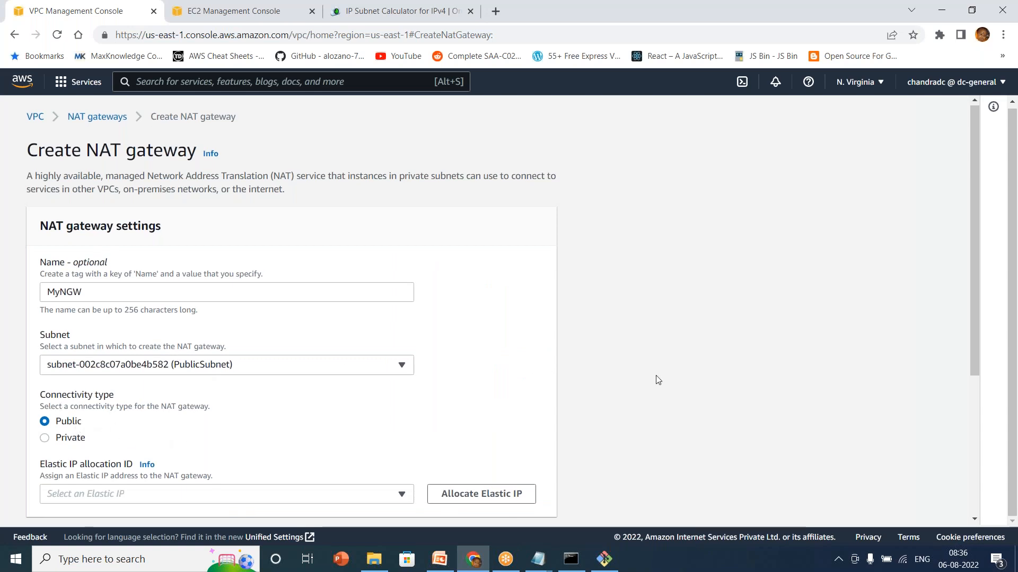
- Allocate an Elastic IP for MyNGW, create the NAT gateway with public connectivity, and open the NAT gateways list
scroll(652, 380, "down", 2)
left_click(393, 361)
left_click(420, 359)
left_click(460, 362)
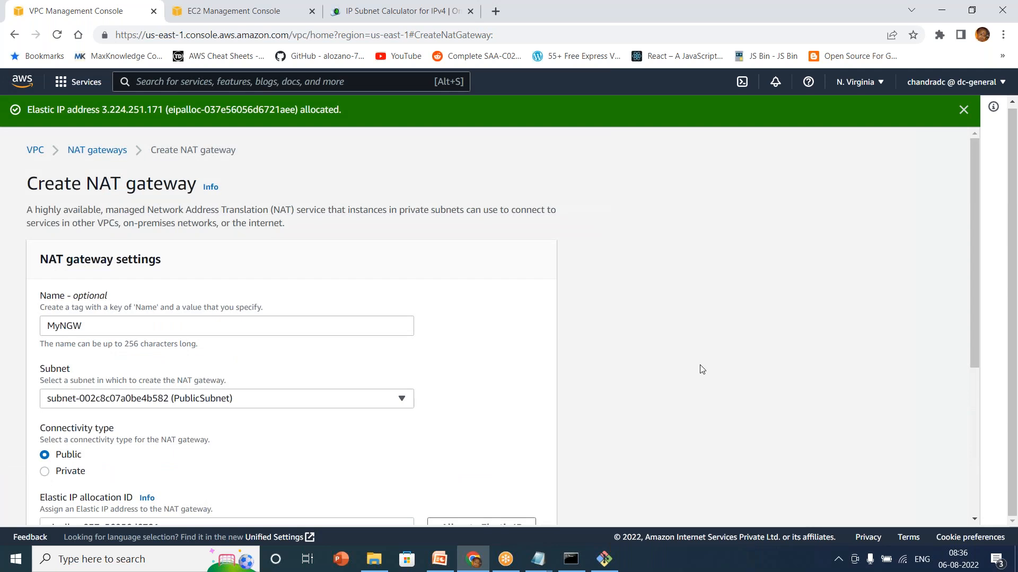
scroll(700, 365, "down", 5)
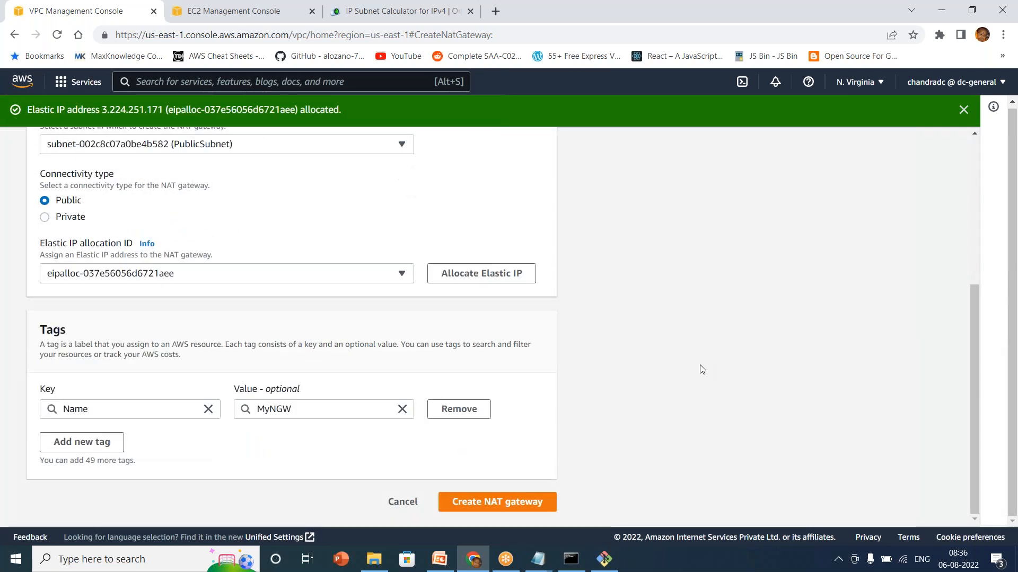
left_click(520, 511)
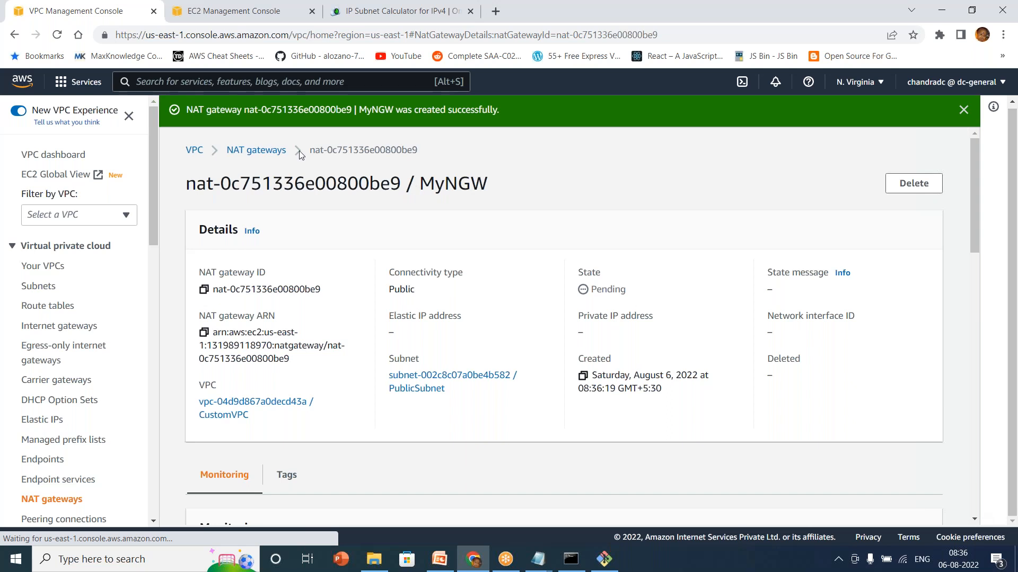
left_click(248, 152)
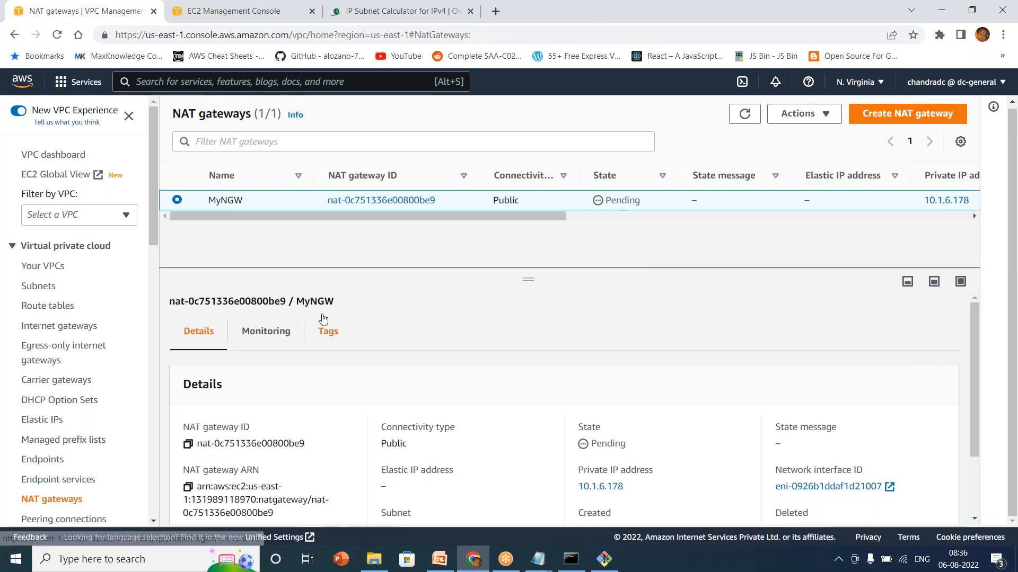
- Edit the routes of the PrivateRT route table and remove its 0.0.0.0/0 route to the internet gateway
left_click(55, 305)
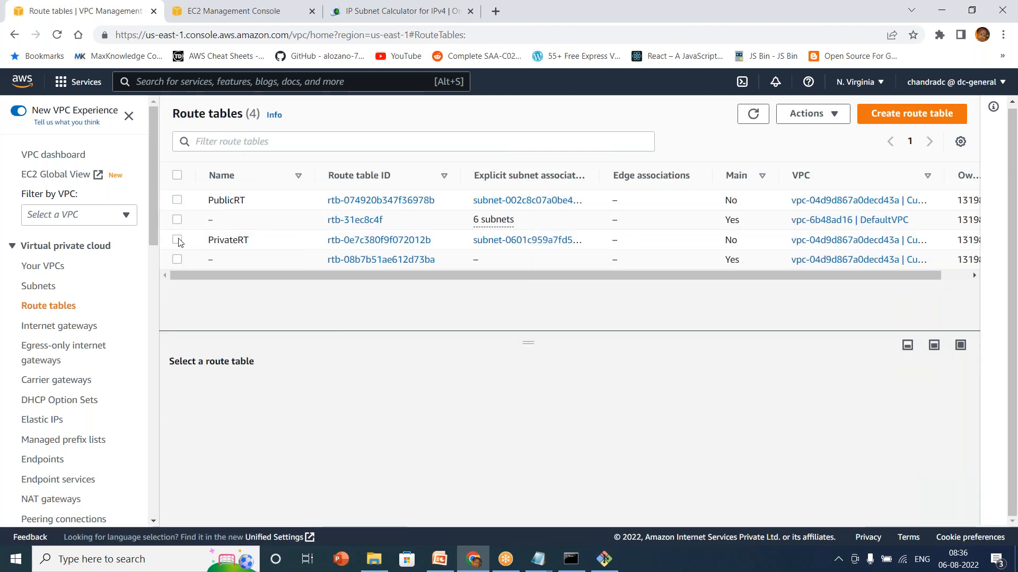
left_click(178, 240)
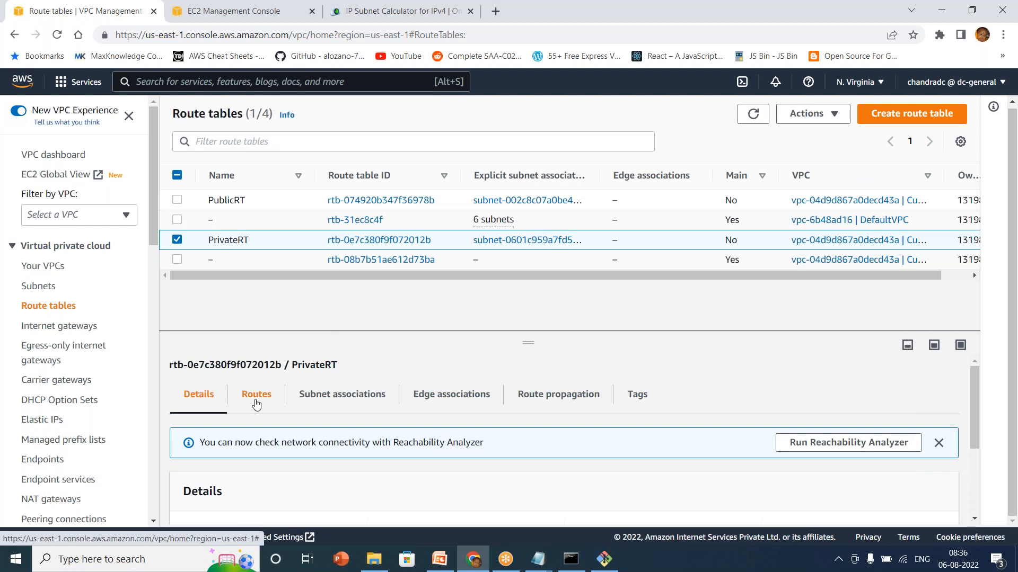
left_click(256, 403)
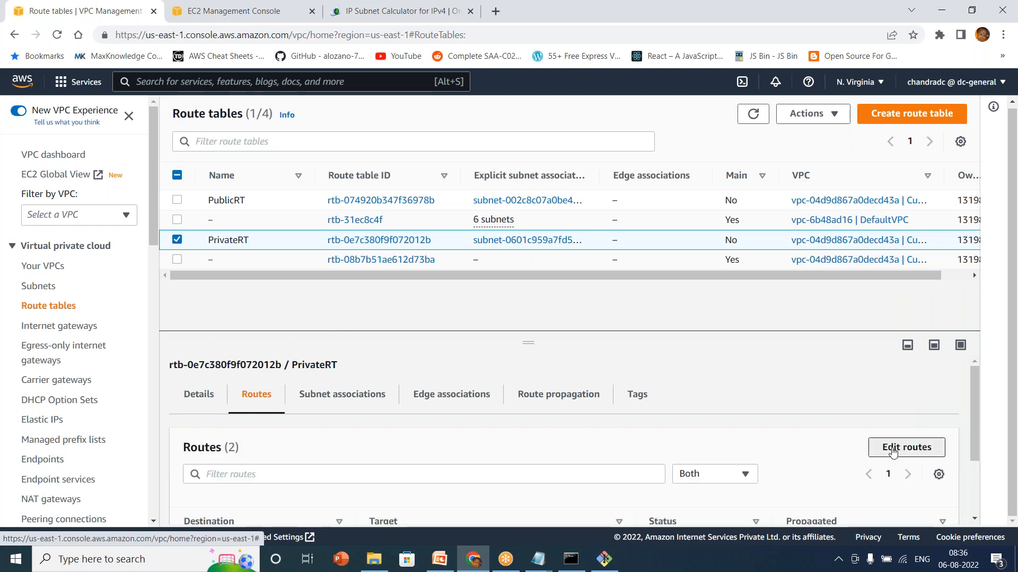
left_click(908, 447)
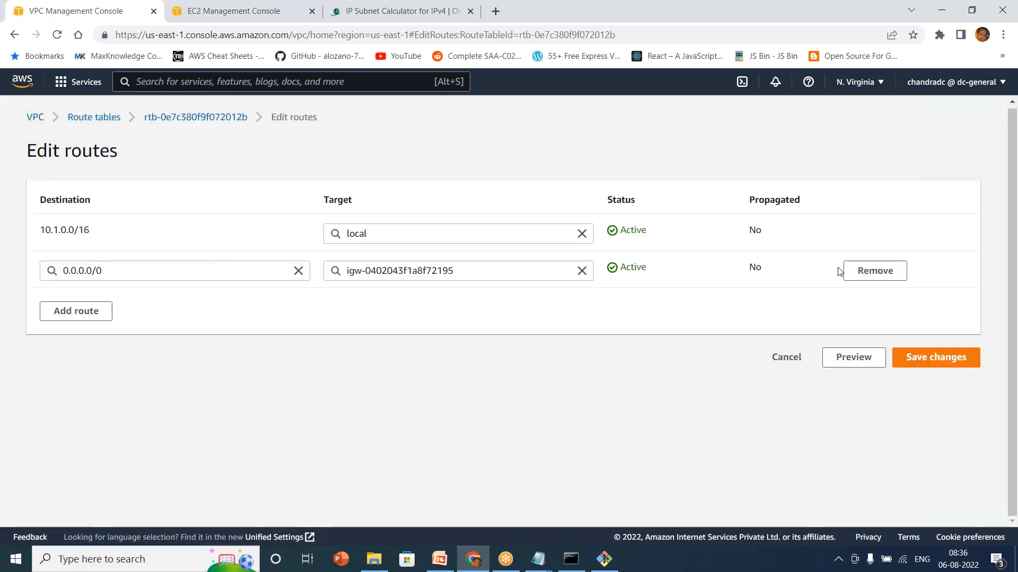
left_click(888, 276)
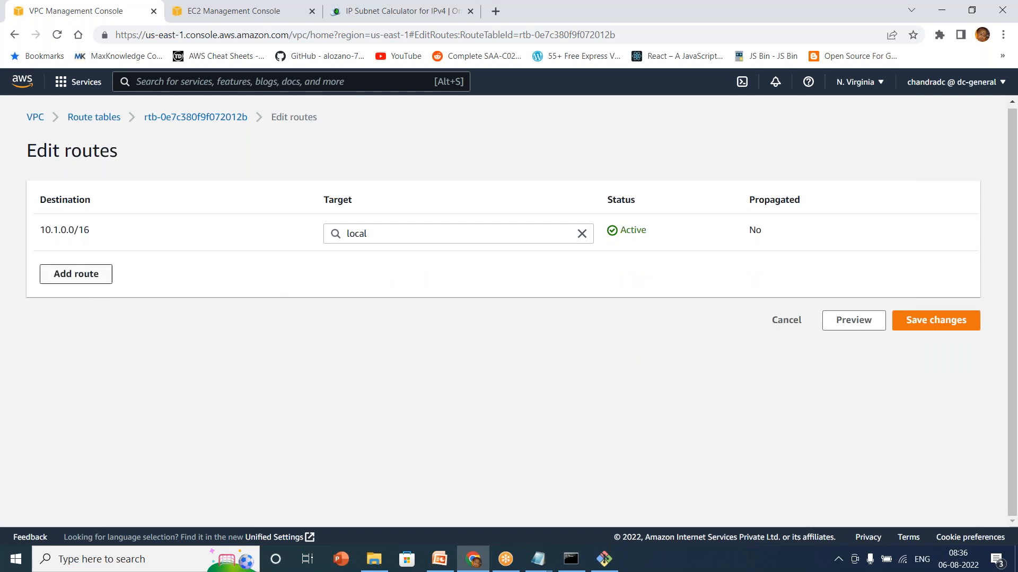
- Add a 0.0.0.0/0 route targeting the MyNGW NAT gateway to PrivateRT and save the changes
left_click(76, 274)
left_click(154, 266)
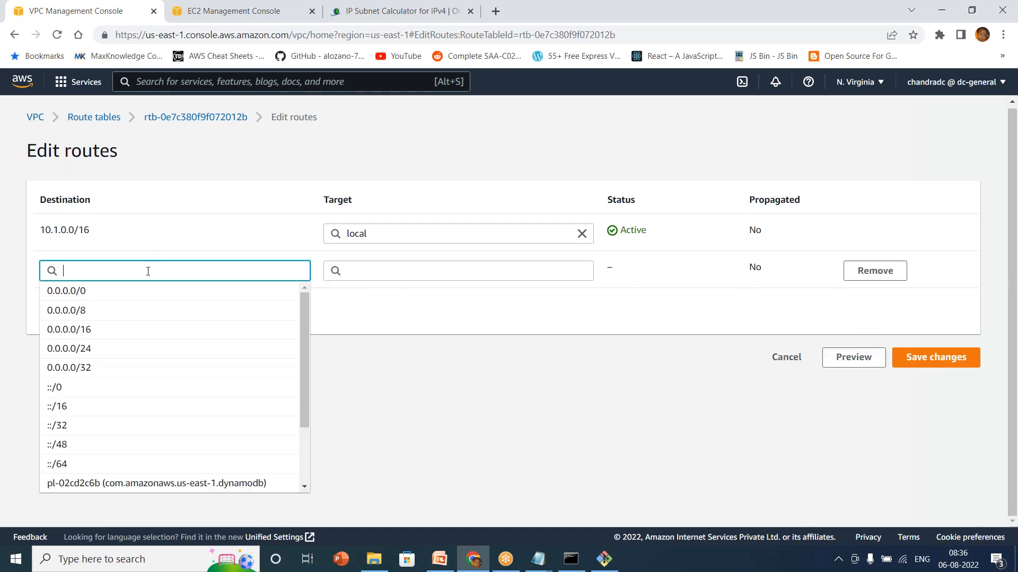
left_click(122, 292)
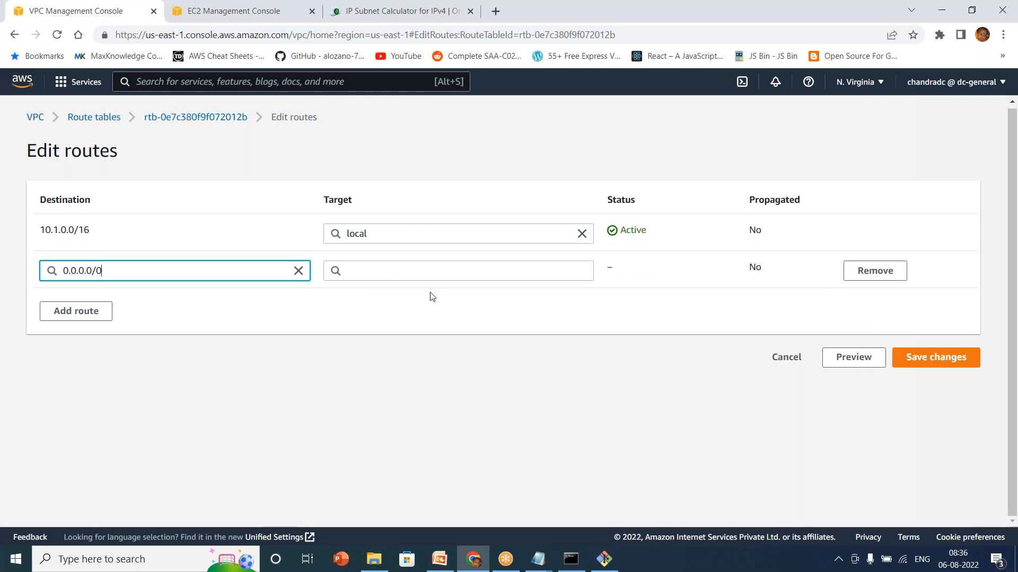
left_click(453, 268)
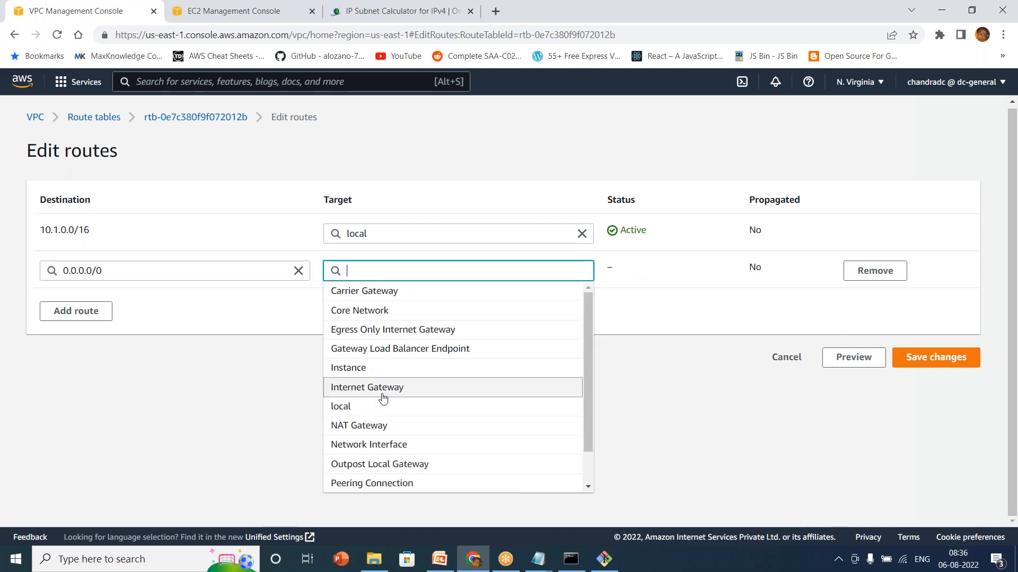
left_click(380, 425)
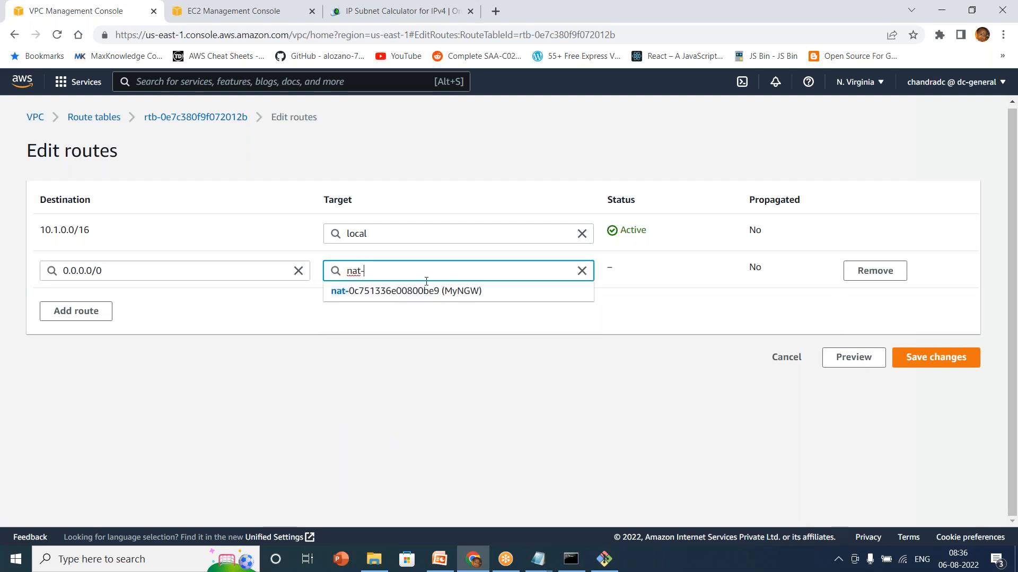
left_click(420, 291)
left_click(943, 357)
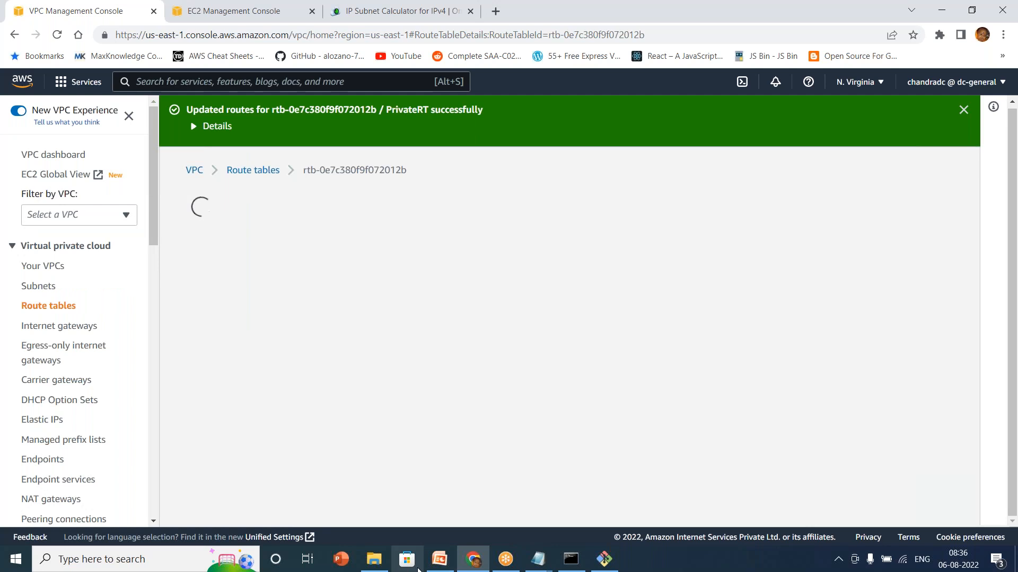
- Review the NAT Gateway diagram in PowerPoint and the ping in the terminal, and refresh MyNGW's state in the browser's VPC console
left_click(438, 560)
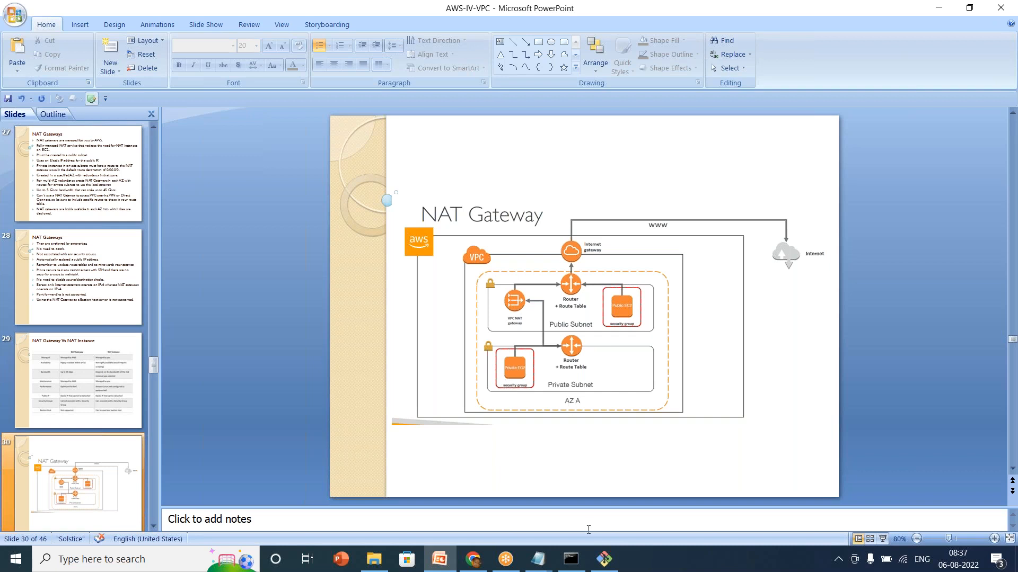
left_click(603, 570)
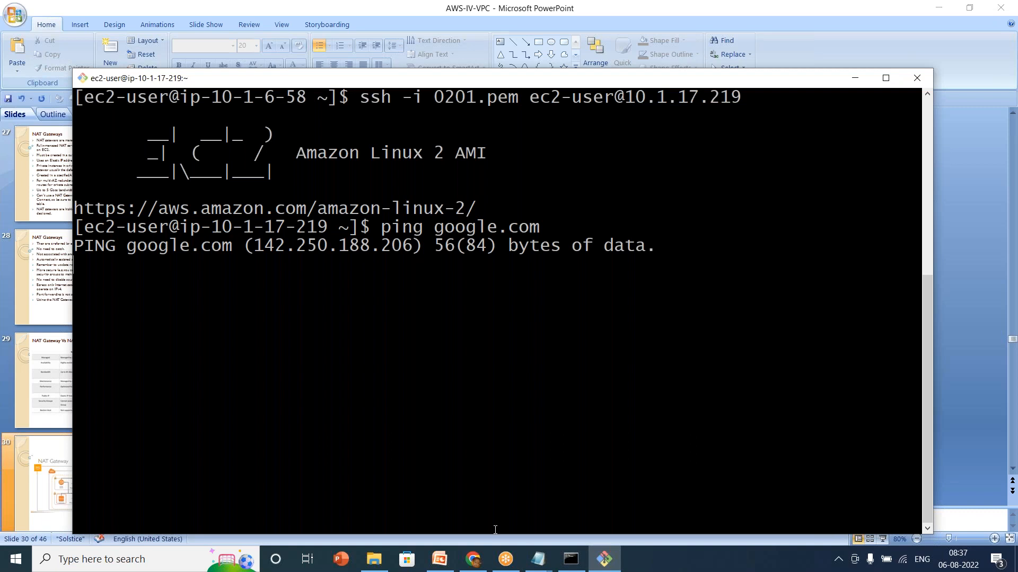
left_click(473, 559)
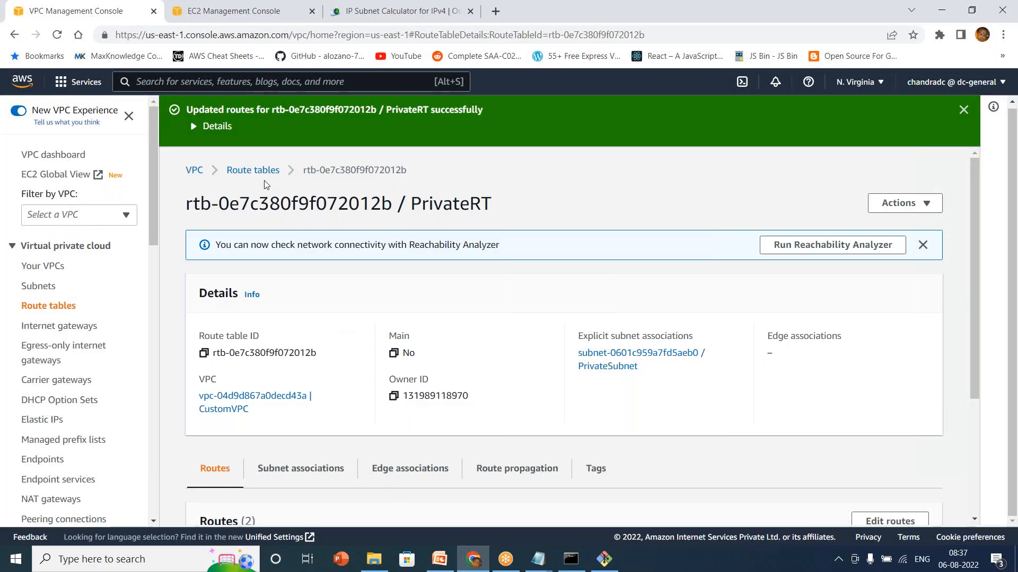
left_click(249, 174)
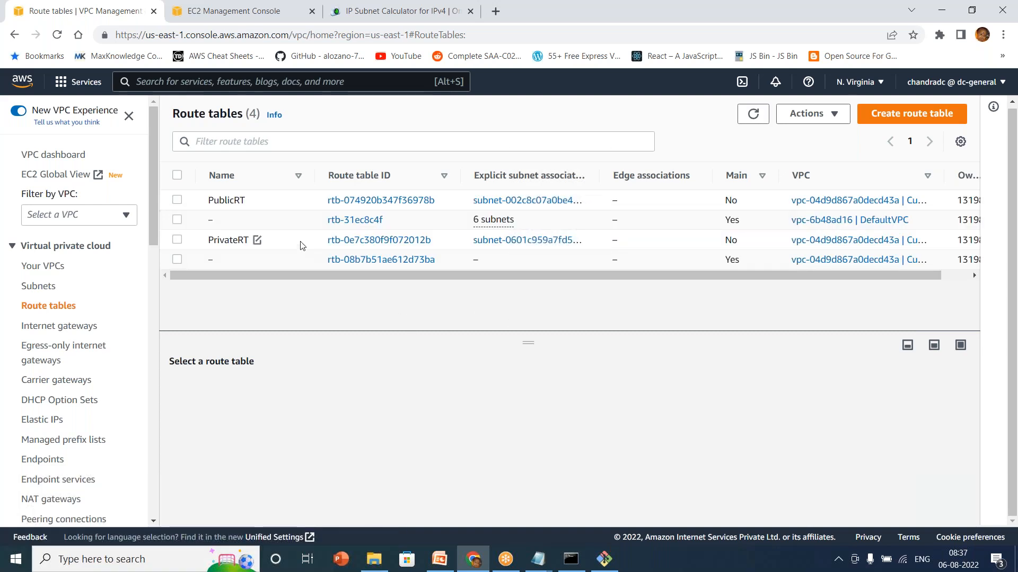
left_click(177, 240)
left_click(61, 499)
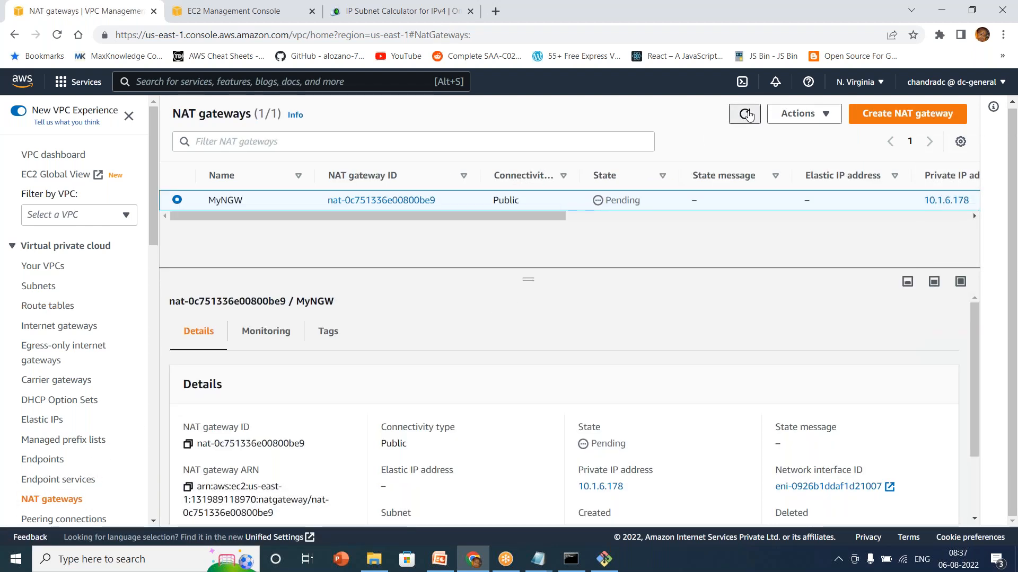
left_click(746, 115)
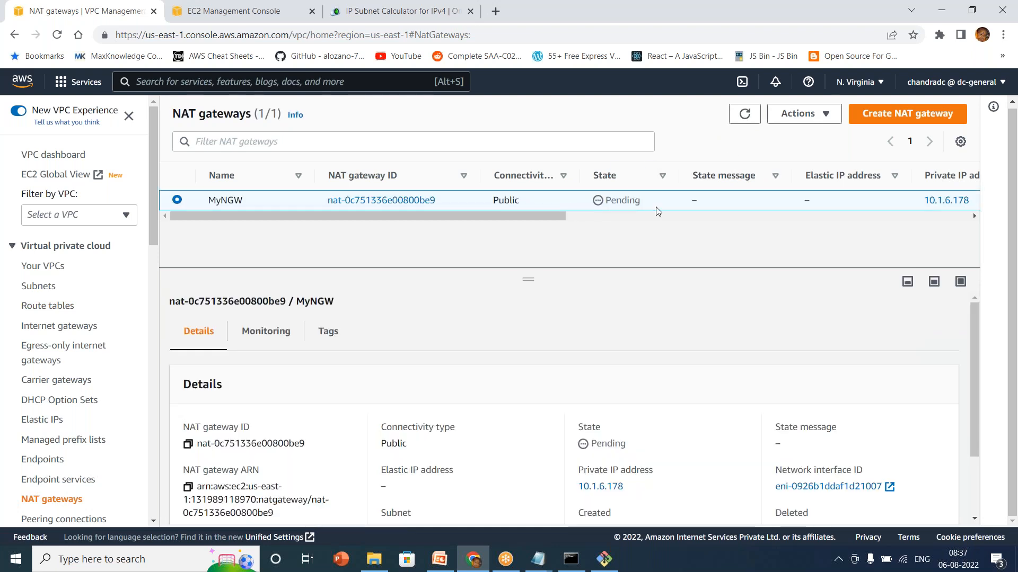
- Switch to the terminal, rerun "ping google.com" on a cleared screen and stop it, and bring up the PowerPoint slides
left_click(605, 559)
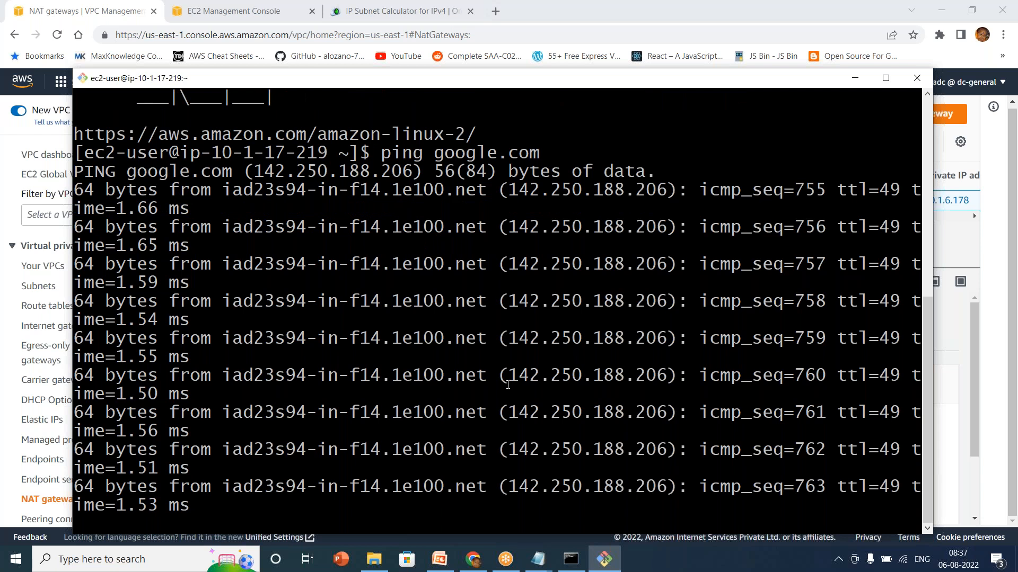
key("ctrl+c")
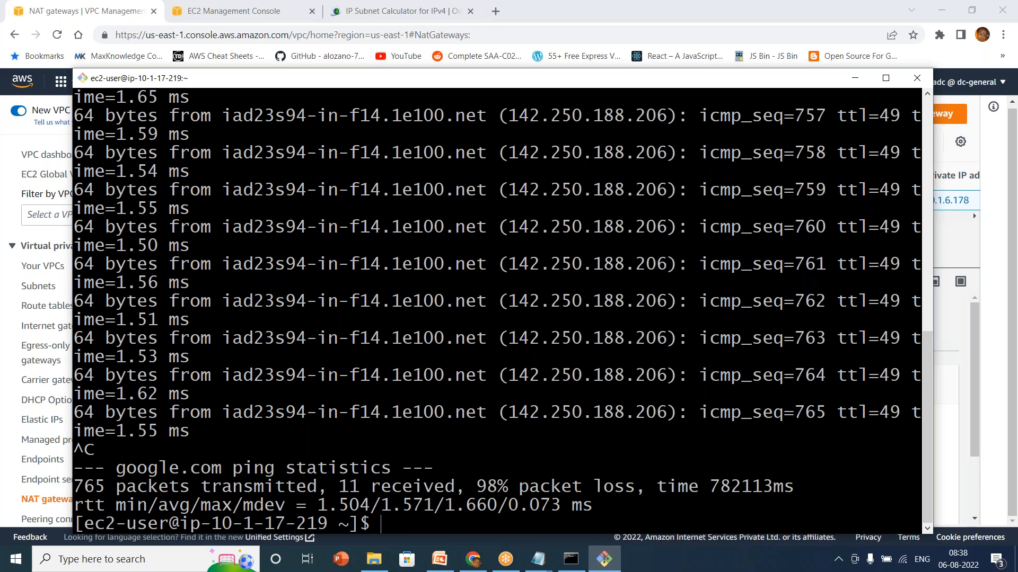
type("clear")
key("Return")
type("ping google.com")
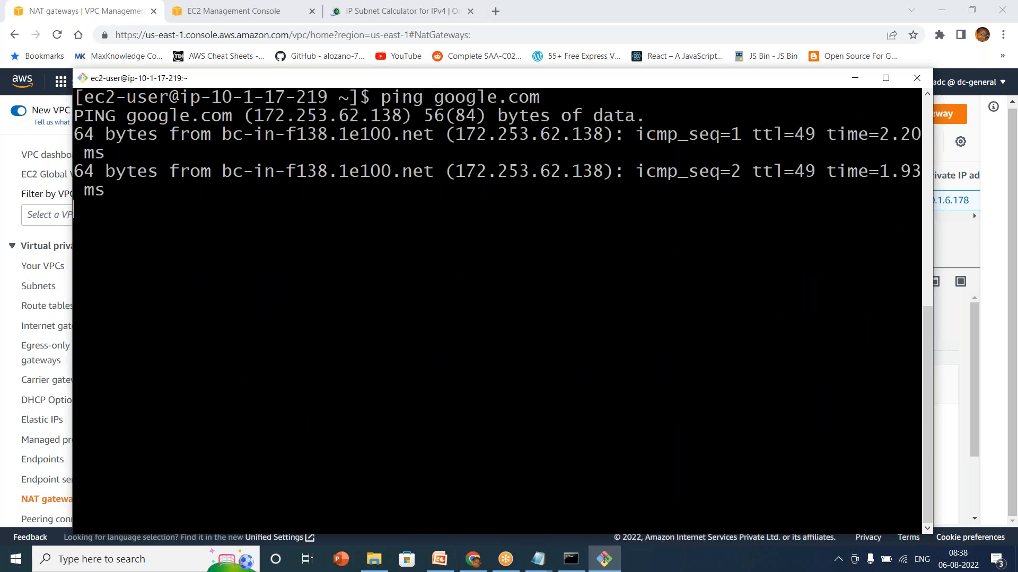
key("ctrl+c")
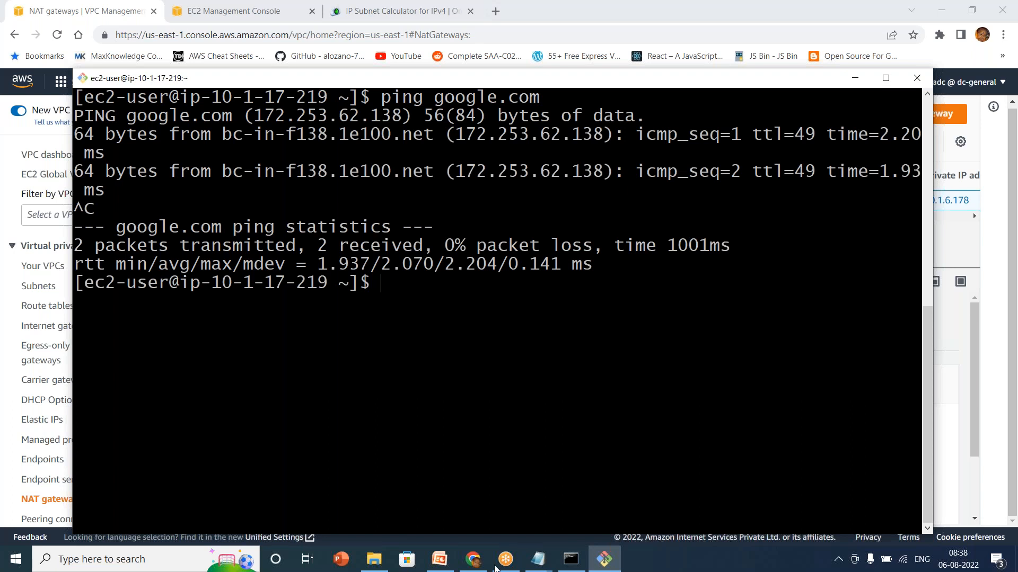
left_click(440, 562)
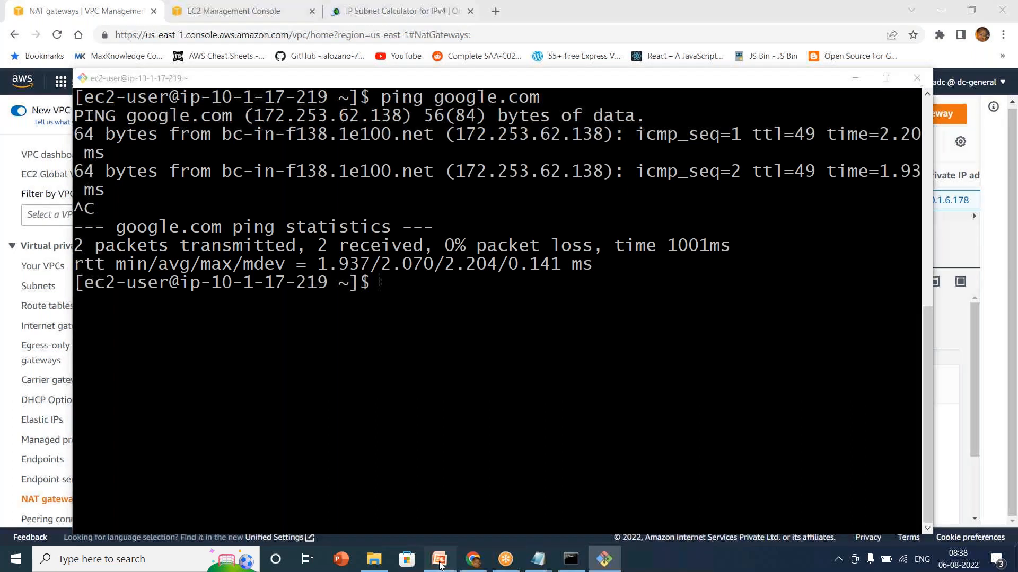
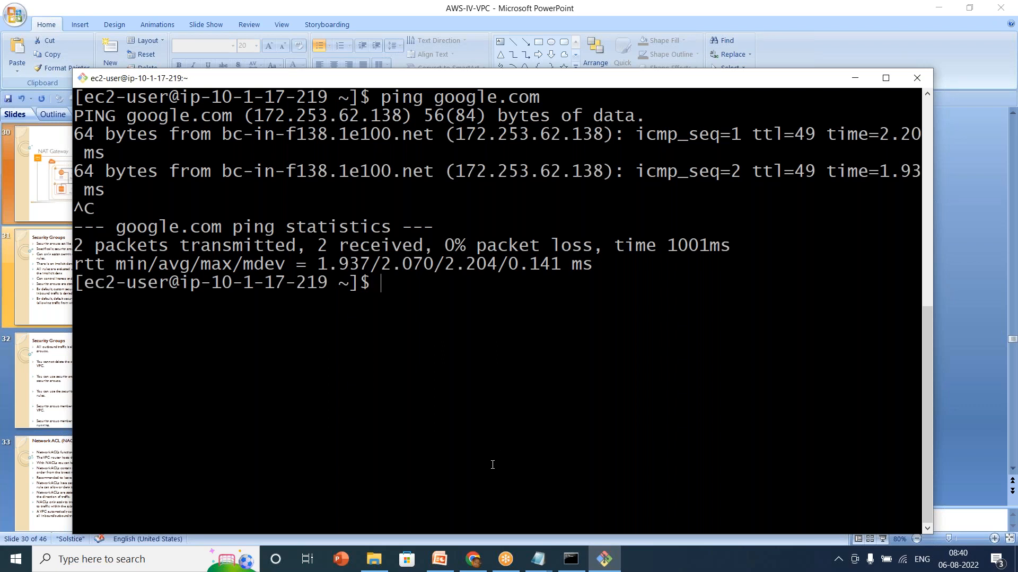
- Switch to the untitled Notepad file and add the lines "10.", "172." and "192." below the 65536 address calculation
mouse_move(541, 561)
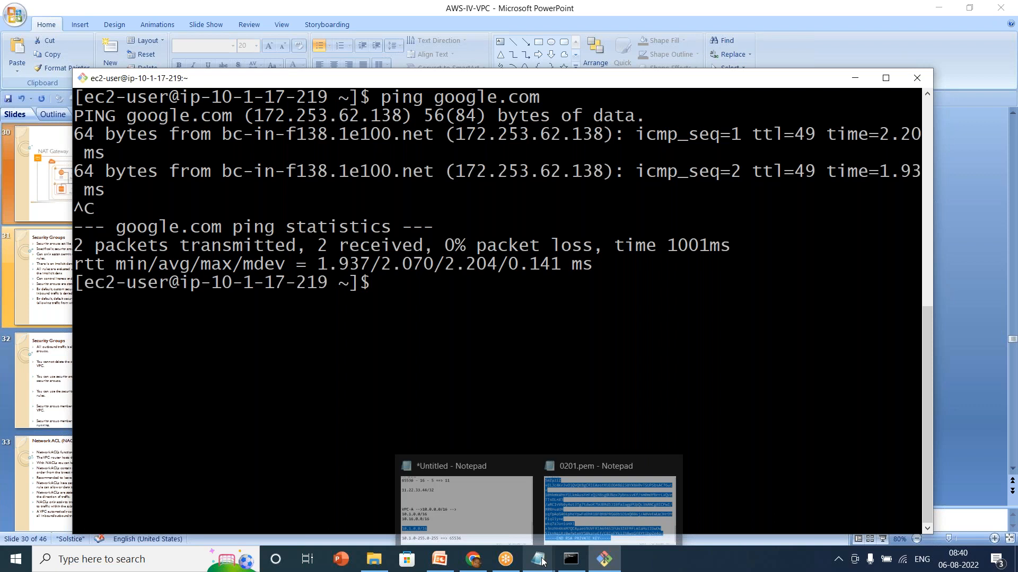
left_click(456, 495)
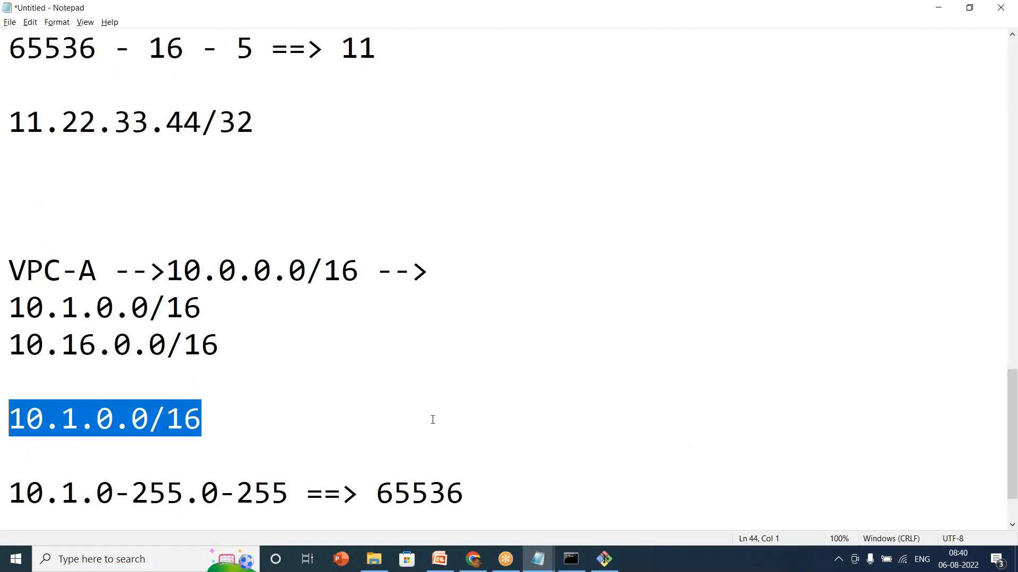
left_click(466, 492)
key("Return")
key("Return")
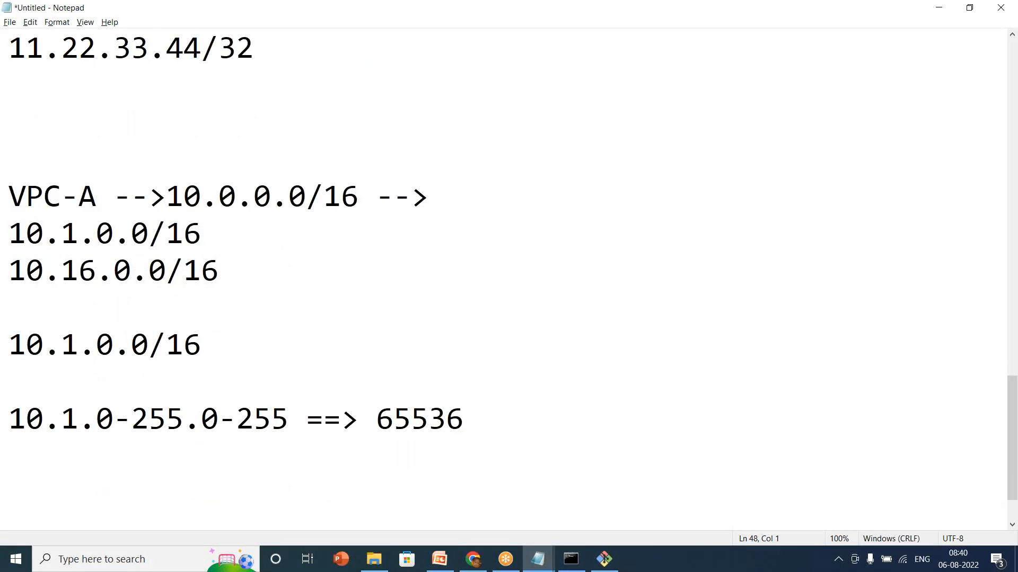
type("10.")
key("Return")
type("172")
key("Return")
type("192.")
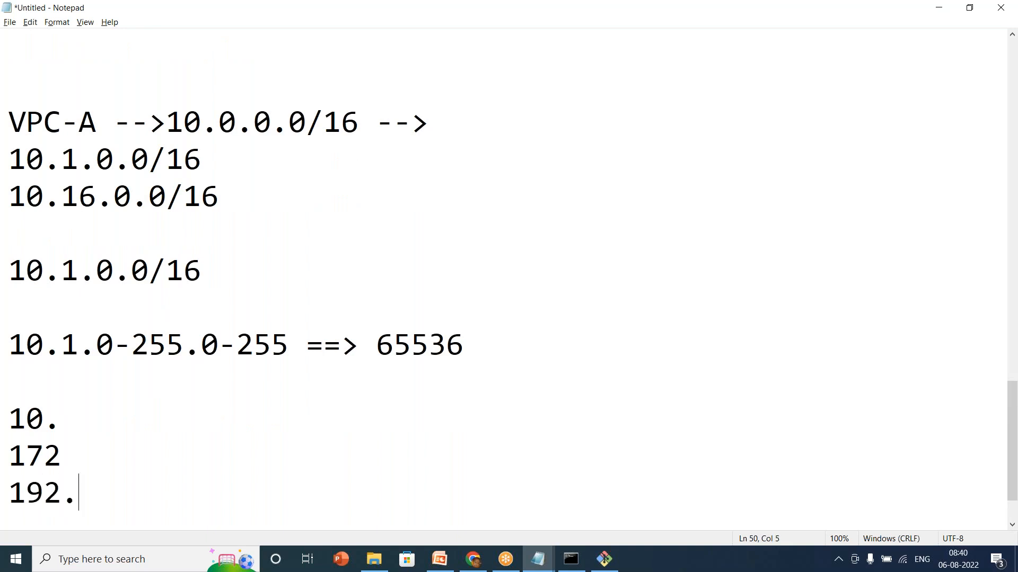
key("Up")
type(".")
- Switch to the browser's IP Subnet Calculator and compare the 10.1.0.0/16 split into 32, 8 and 16 subnets
left_click(473, 559)
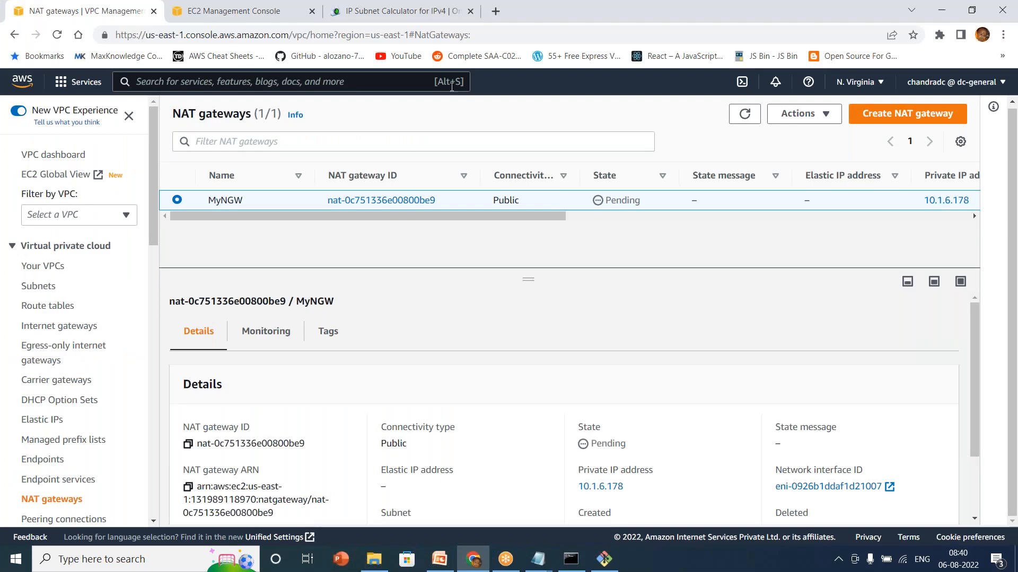
left_click(395, 12)
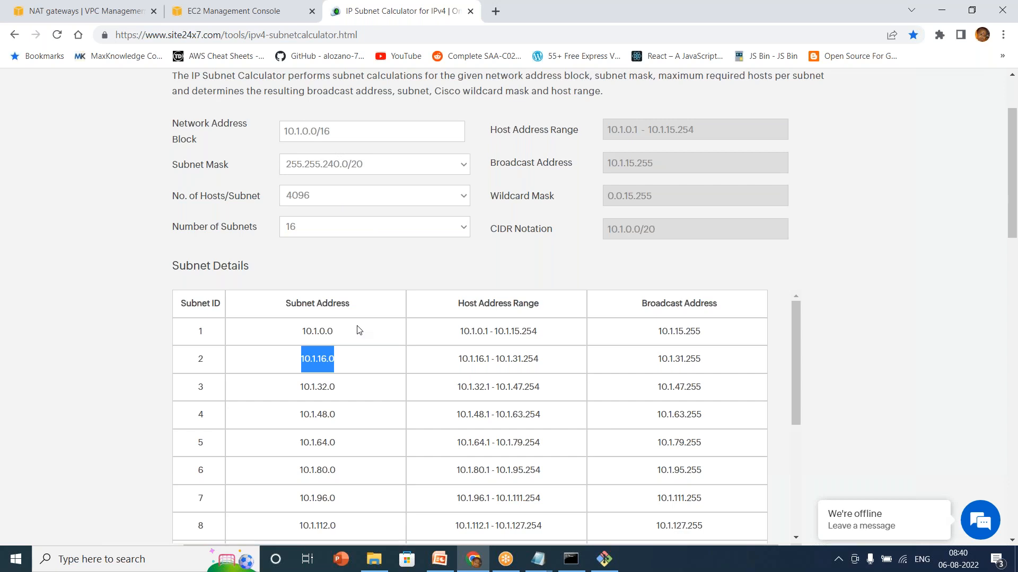
left_click(331, 235)
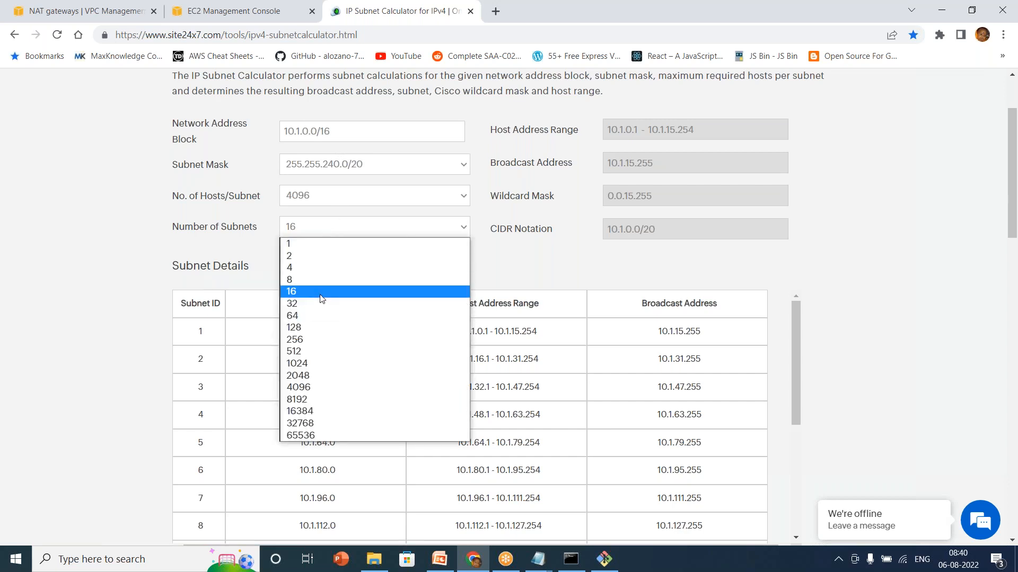
left_click(320, 312)
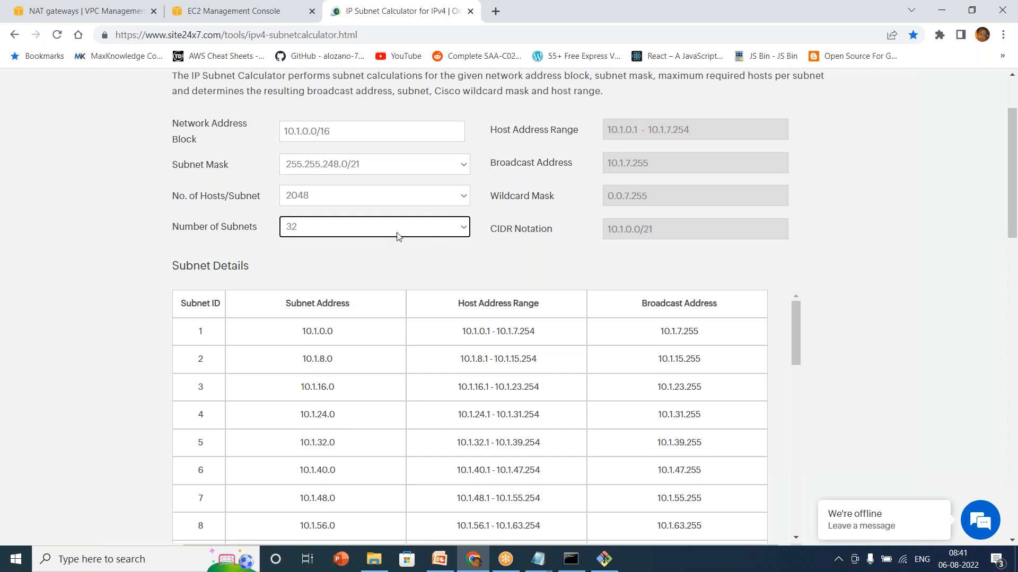
left_click(361, 234)
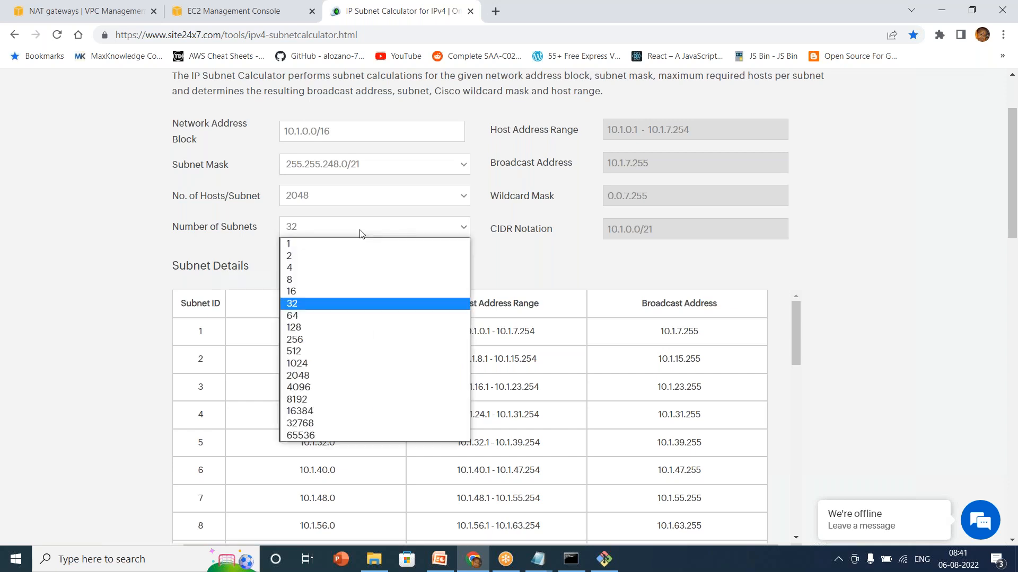
left_click(307, 285)
left_click(324, 230)
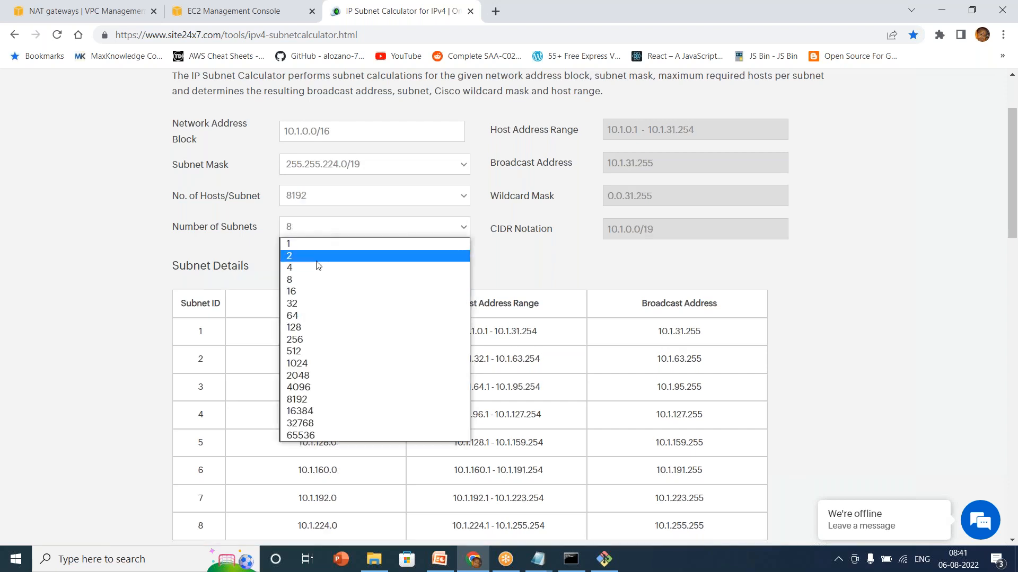
left_click(314, 290)
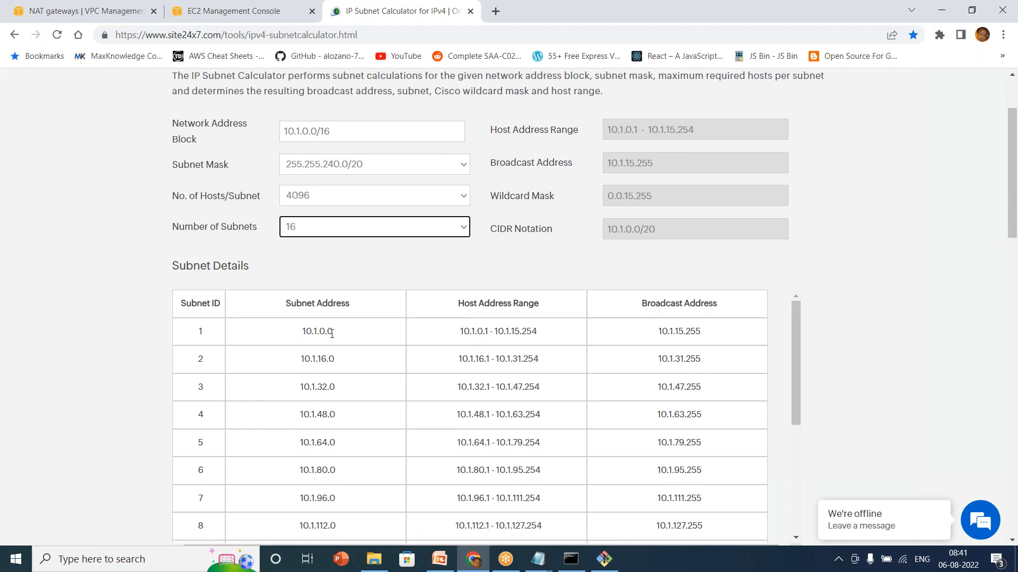
- Highlight the first two subnet addresses, 10.1.0.0 and 10.1.16.0, in the Subnet Details table
left_click_drag(333, 333, 295, 343)
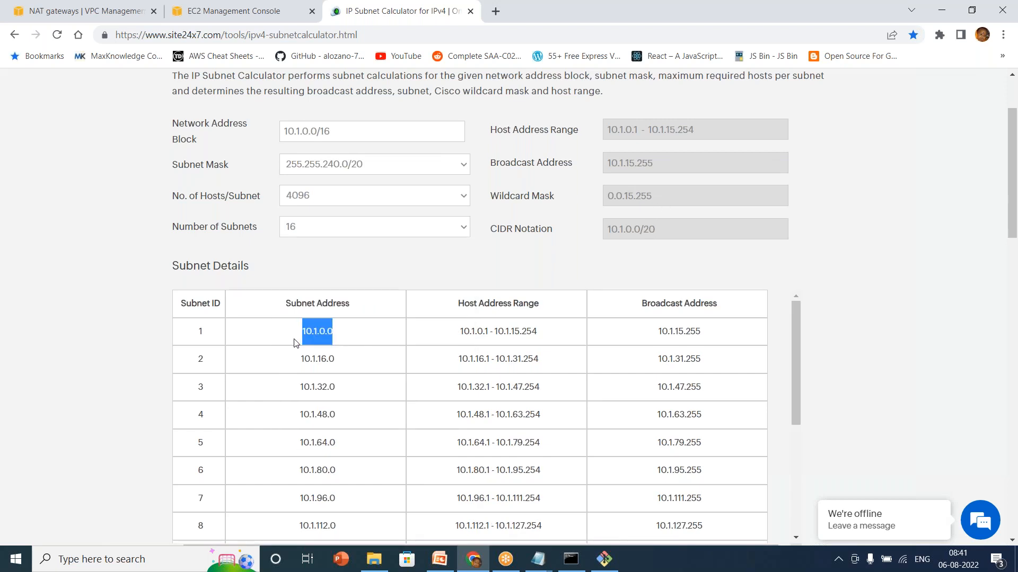
left_click(337, 362)
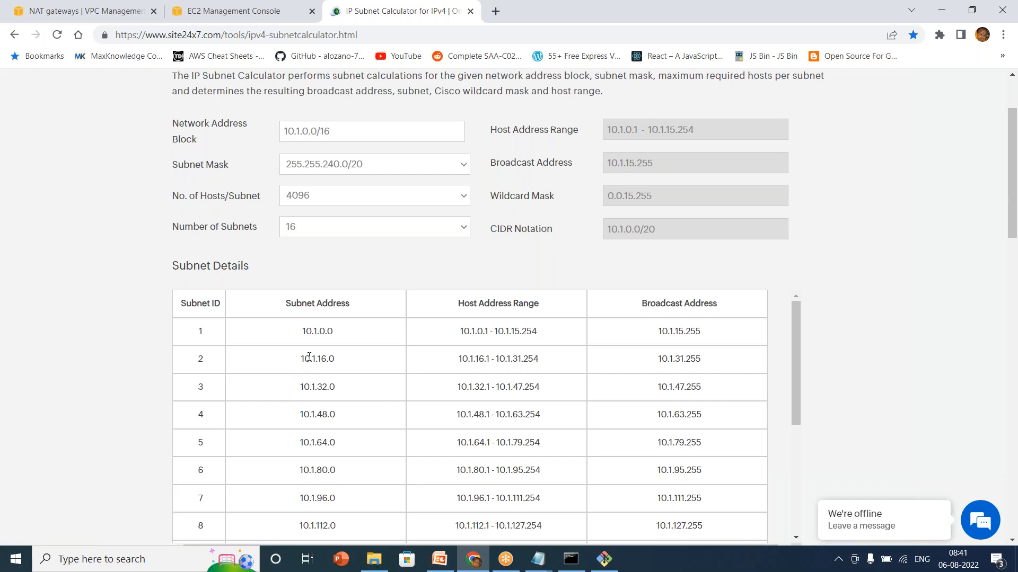
left_click_drag(300, 360, 335, 359)
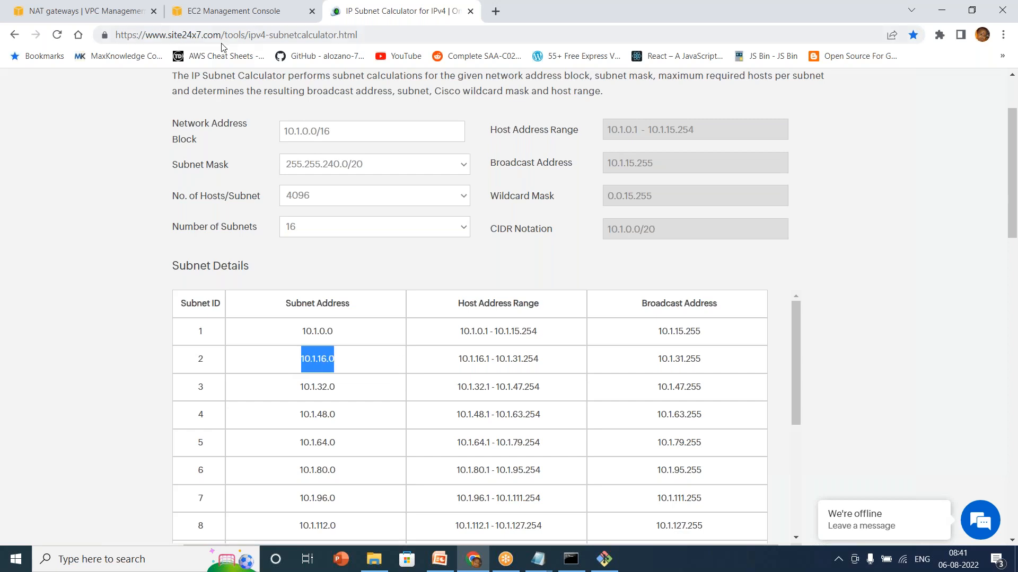
- Compare the subnets' IPv4 CIDRs and available IPv4 addresses in the VPC console, and return to the IP Subnet Calculator
left_click(96, 10)
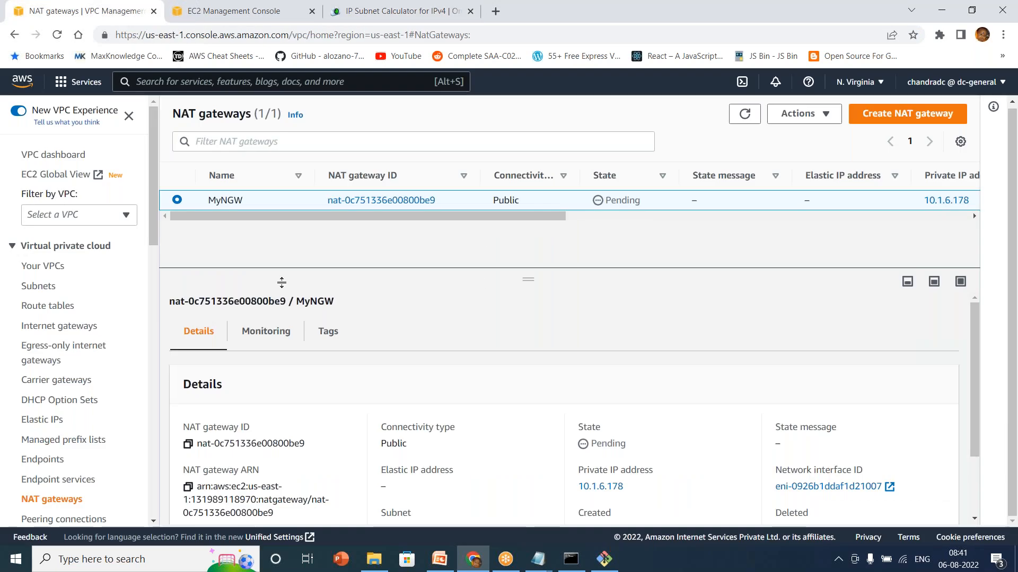
left_click(51, 288)
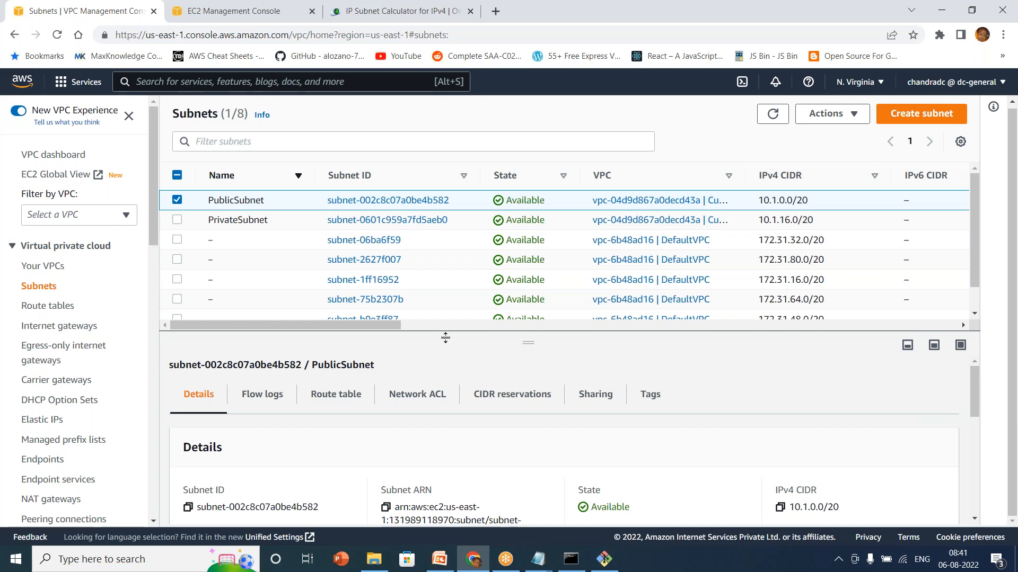
left_click(445, 328)
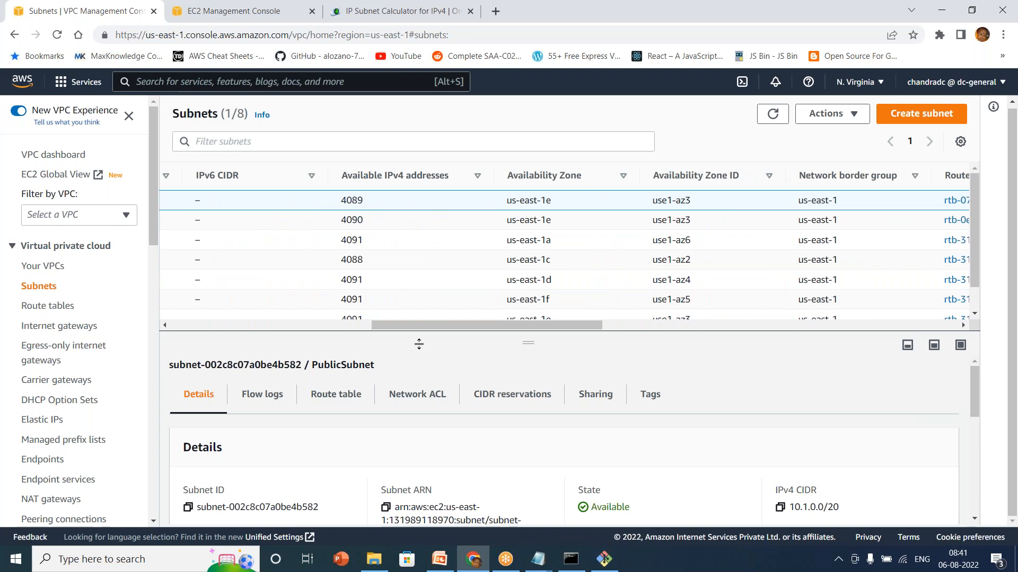
left_click(345, 328)
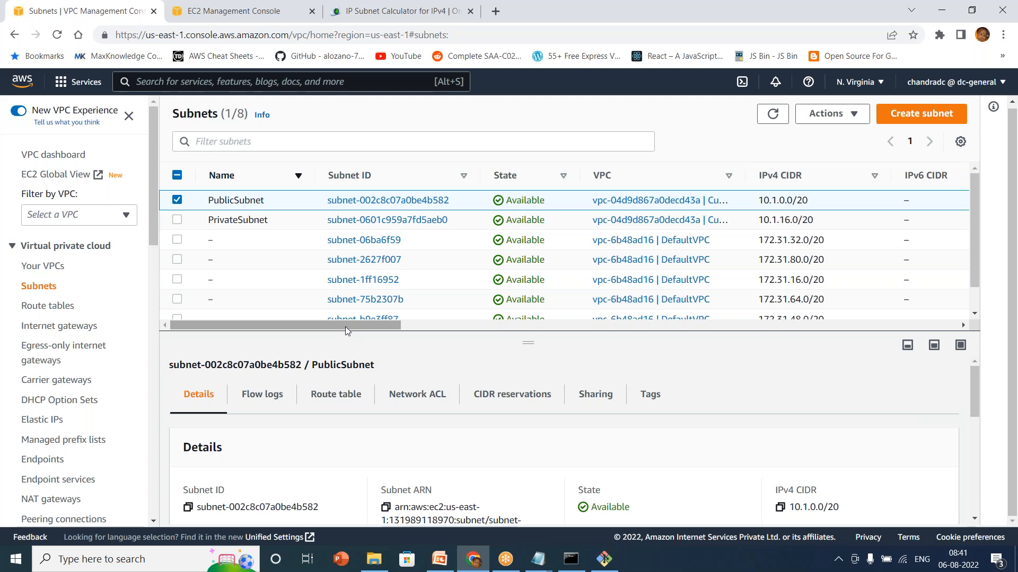
left_click(416, 325)
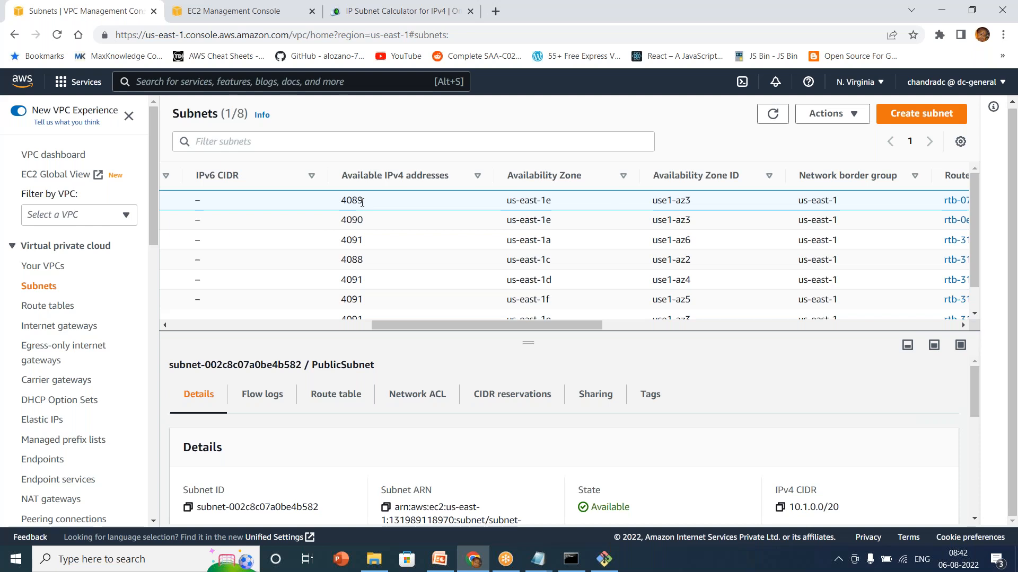
left_click(265, 325)
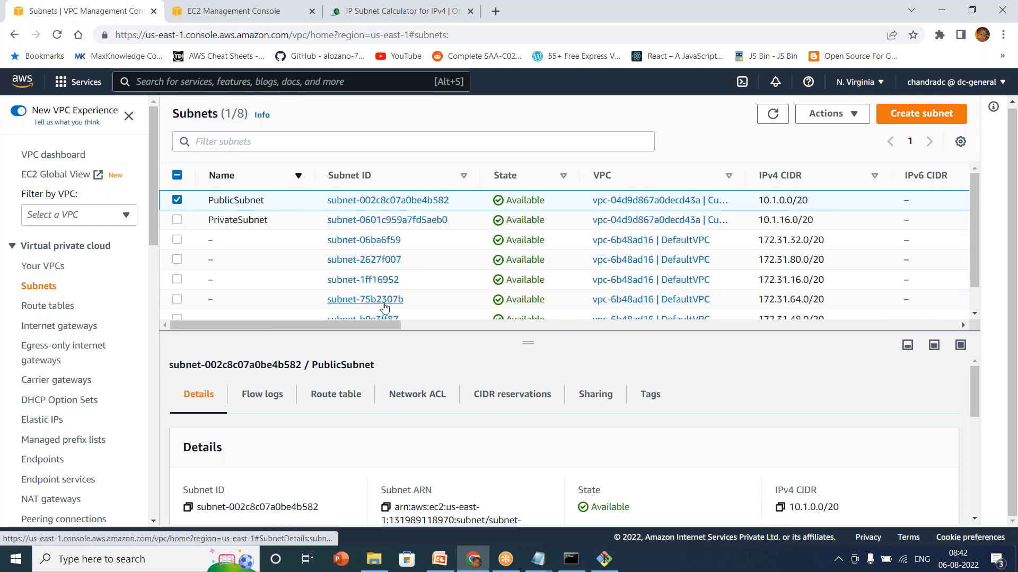
scroll(434, 326, "right", 1)
left_click(434, 325)
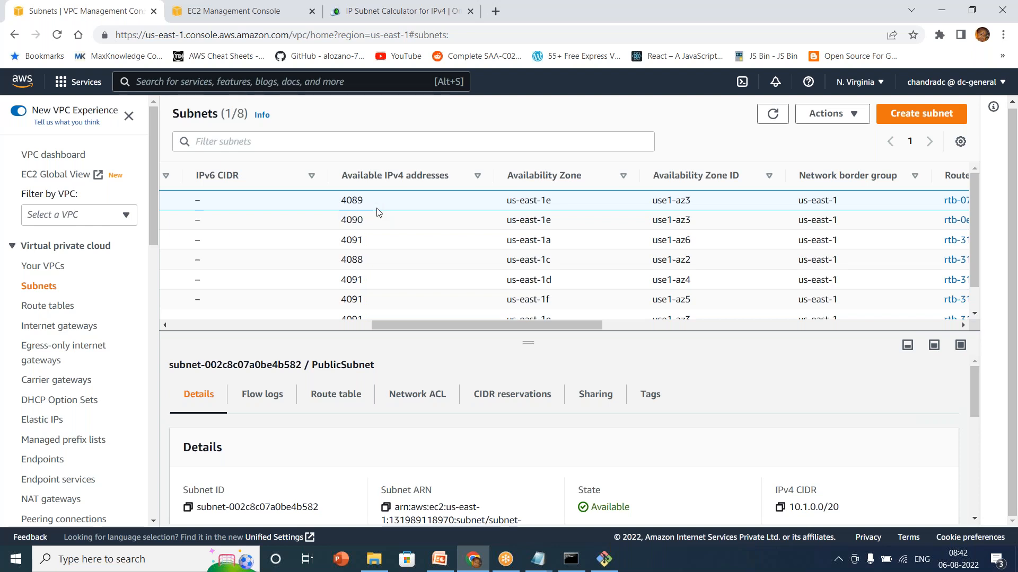
left_click(255, 326)
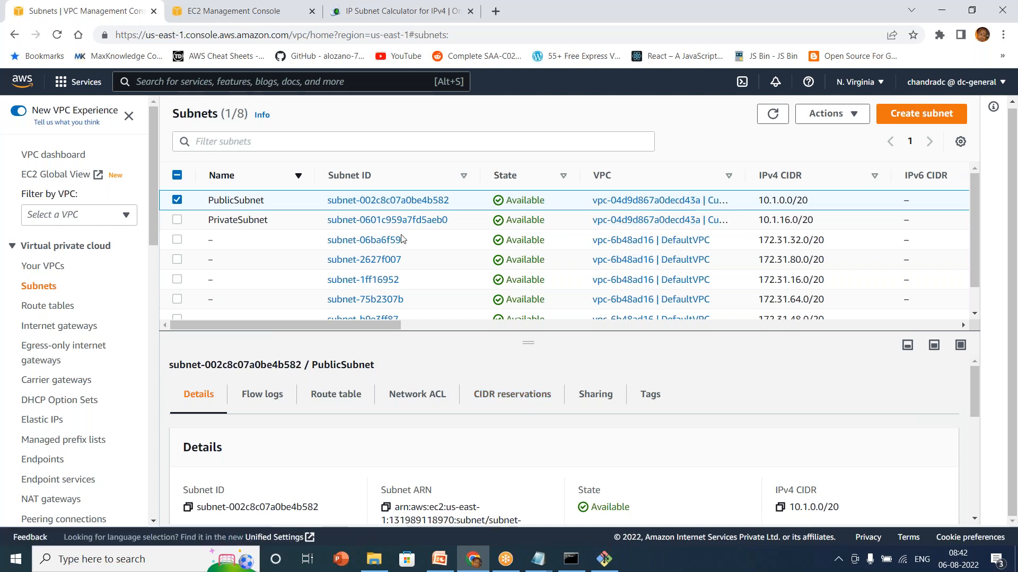
left_click(410, 14)
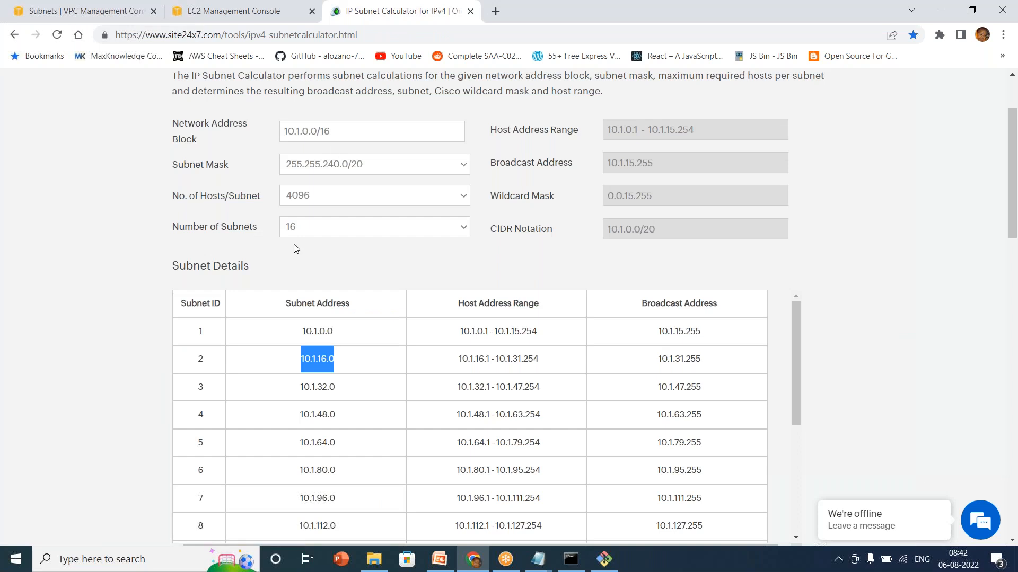
left_click(123, 315)
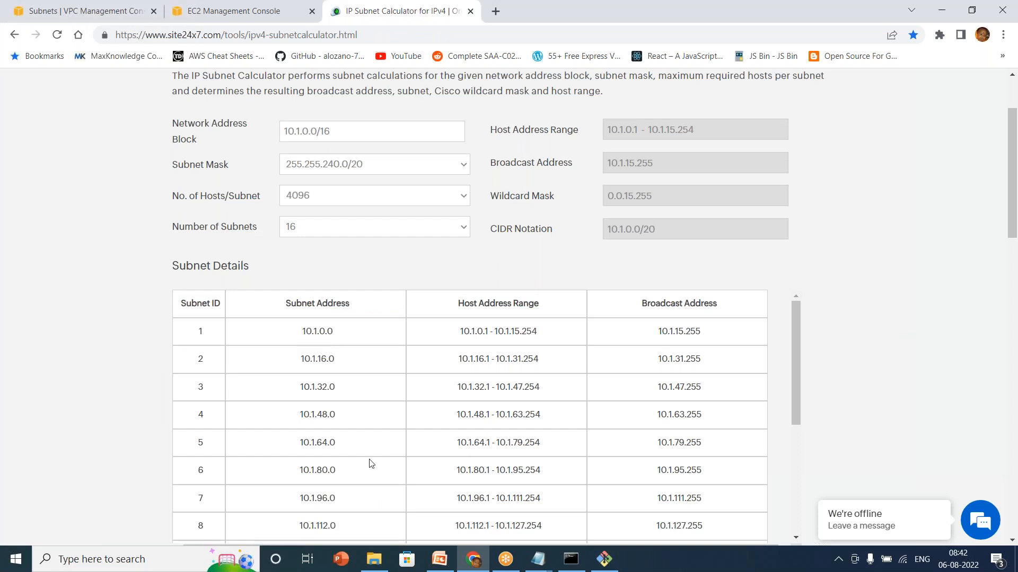
- Switch to PowerPoint, look through the slides from Security Groups to VPC Peering, and present the NAT Gateway slide full screen
left_click(435, 558)
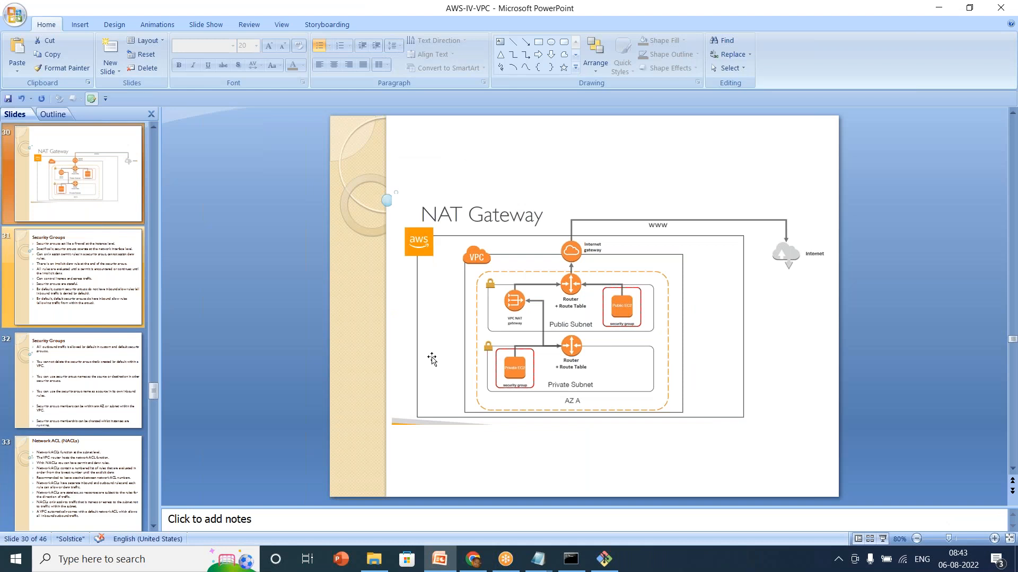
left_click(113, 316)
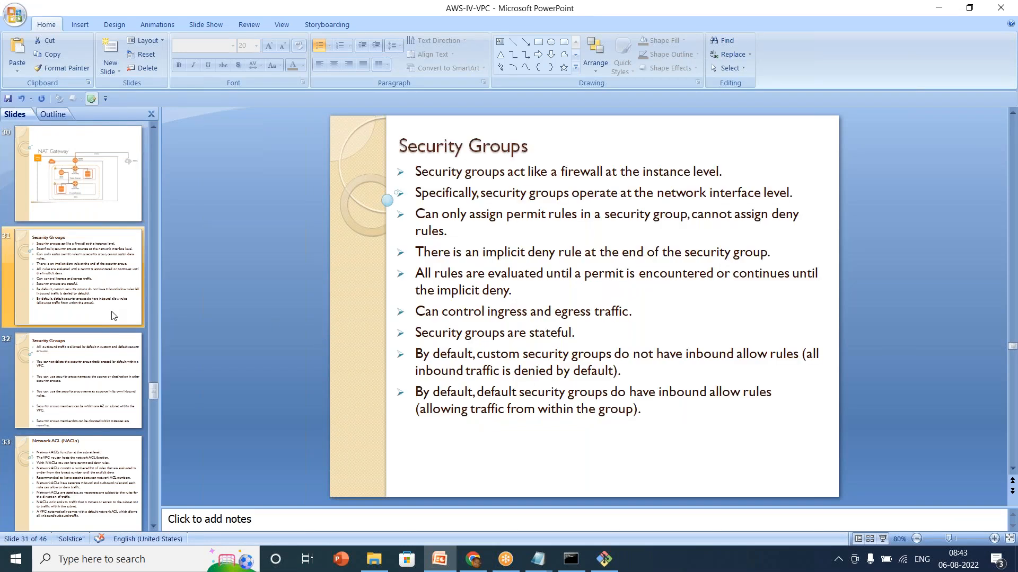
key("Down")
key("Down")
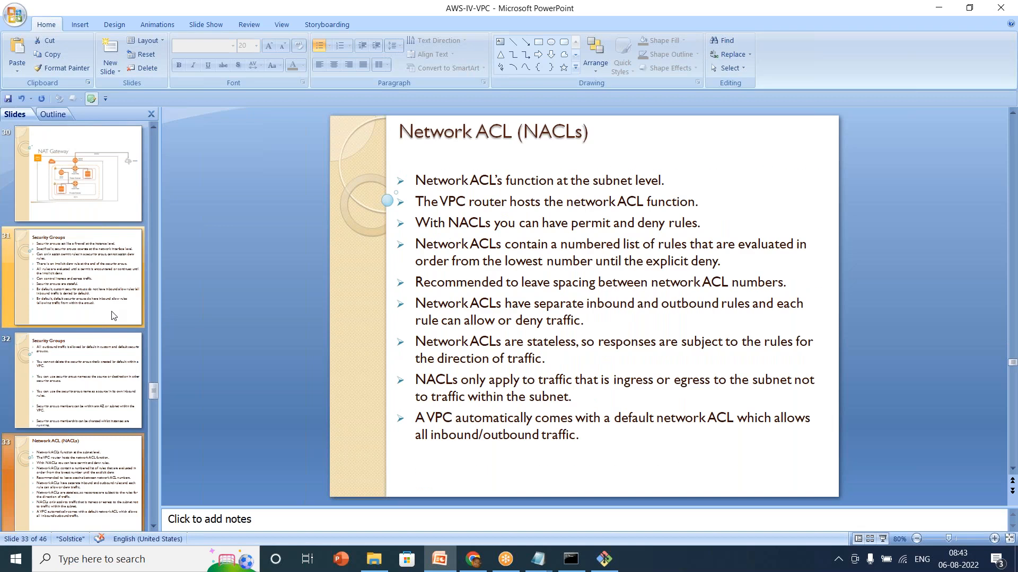
key("Down")
key("Down")
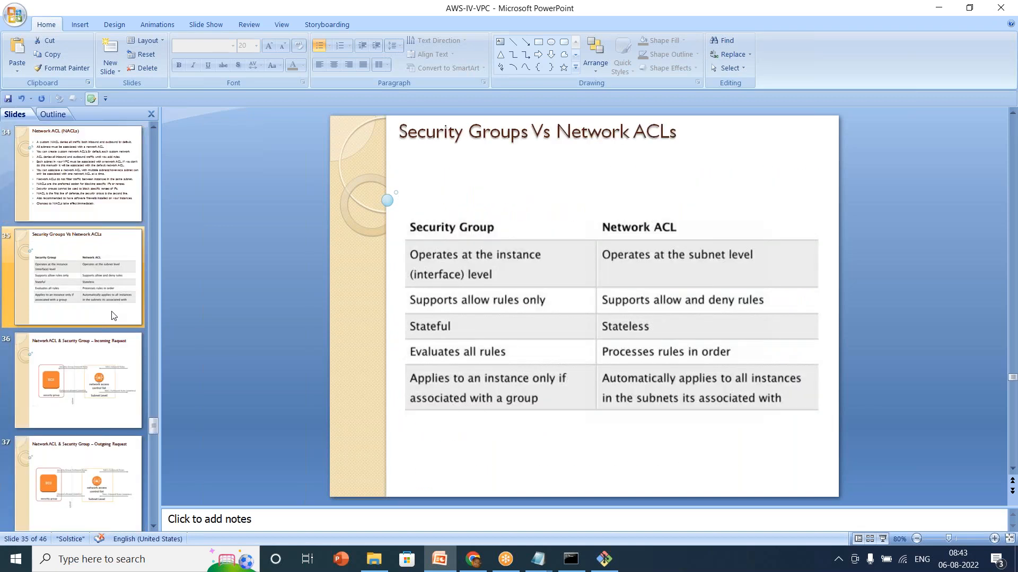
key("Down")
key("Down")
key("Down")
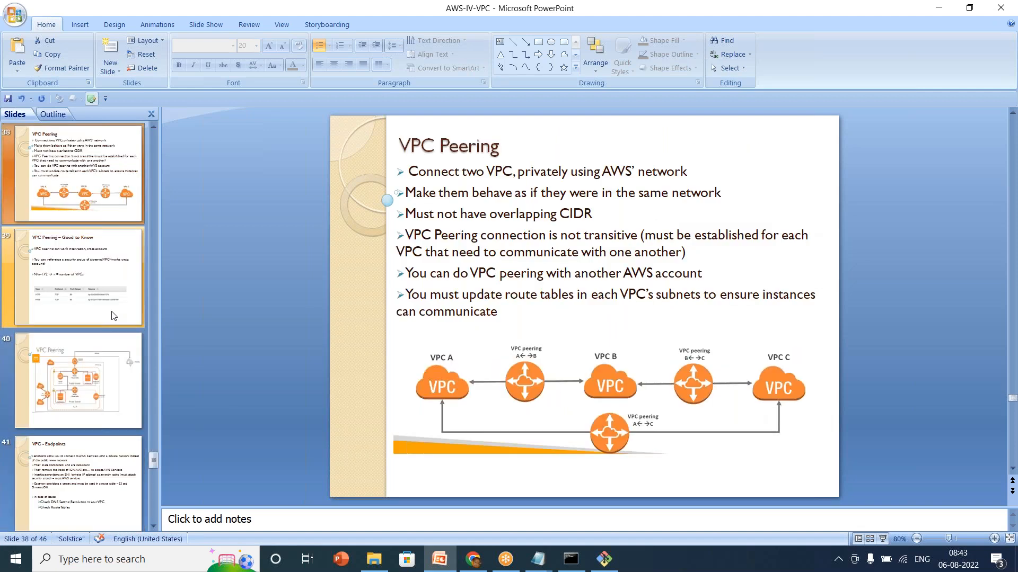
key("Up")
key("Up")
key("Up")
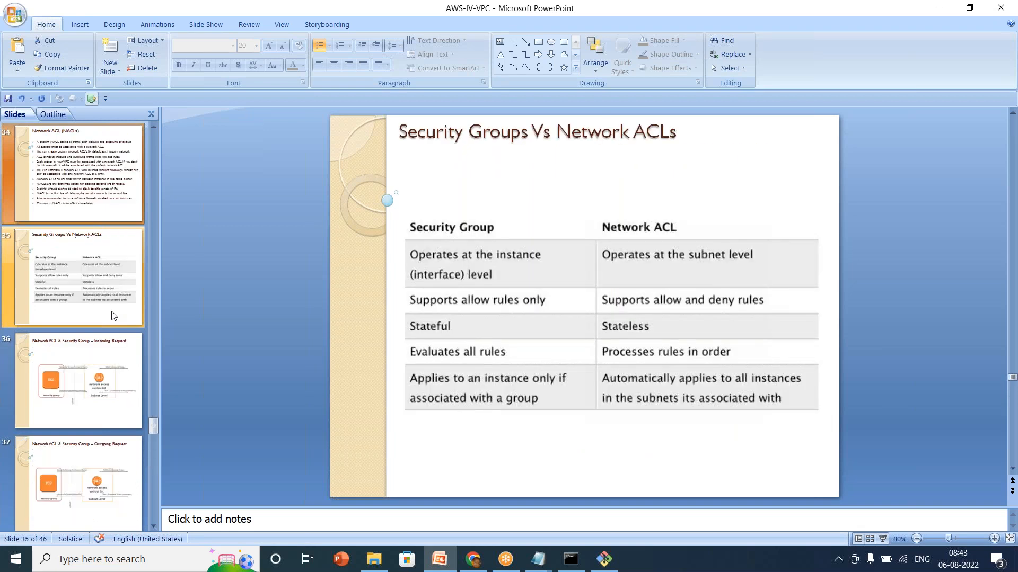
key("Up")
key("Up")
key("Up")
key("Up")
key("Up")
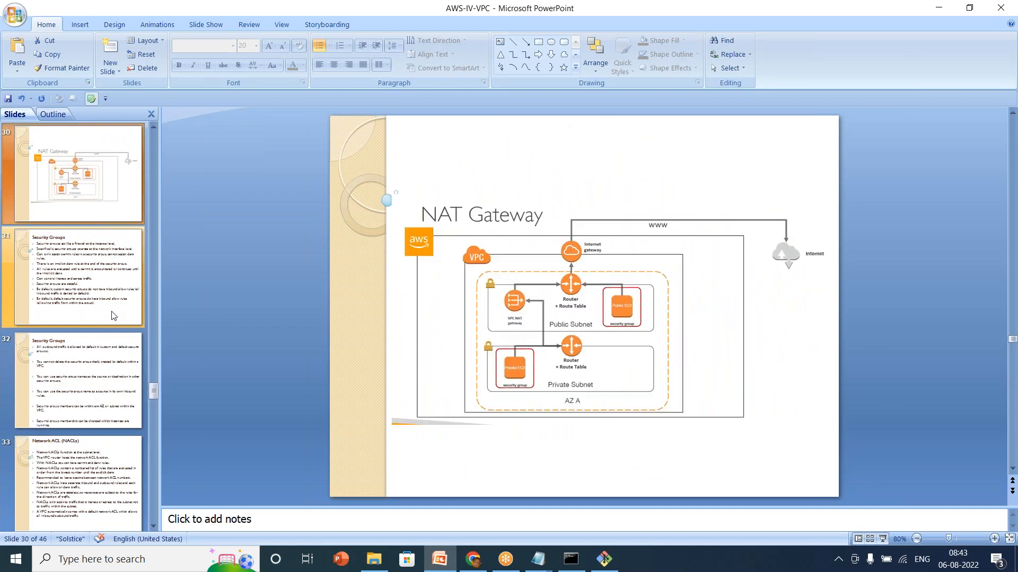
key("shift+F5")
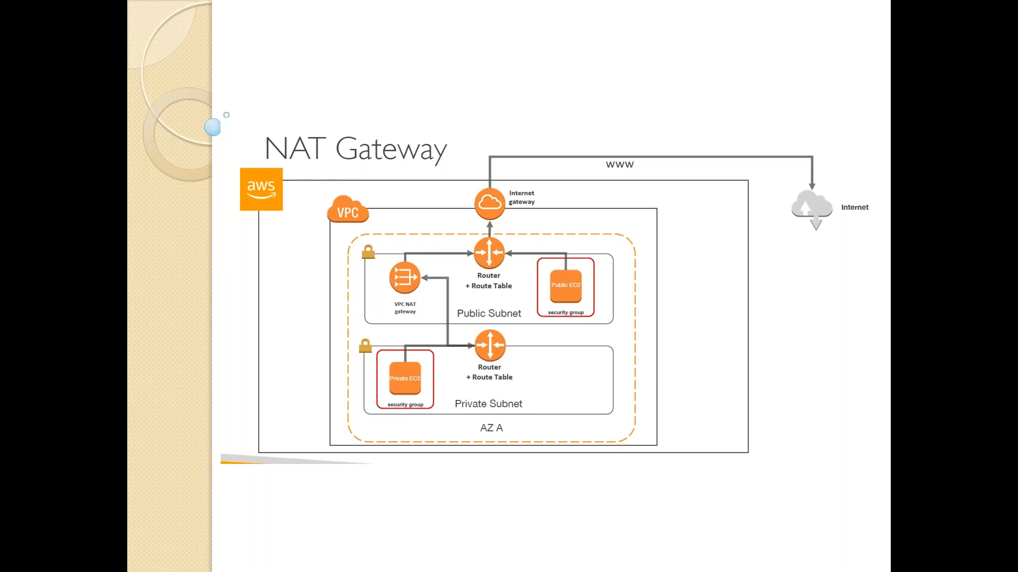
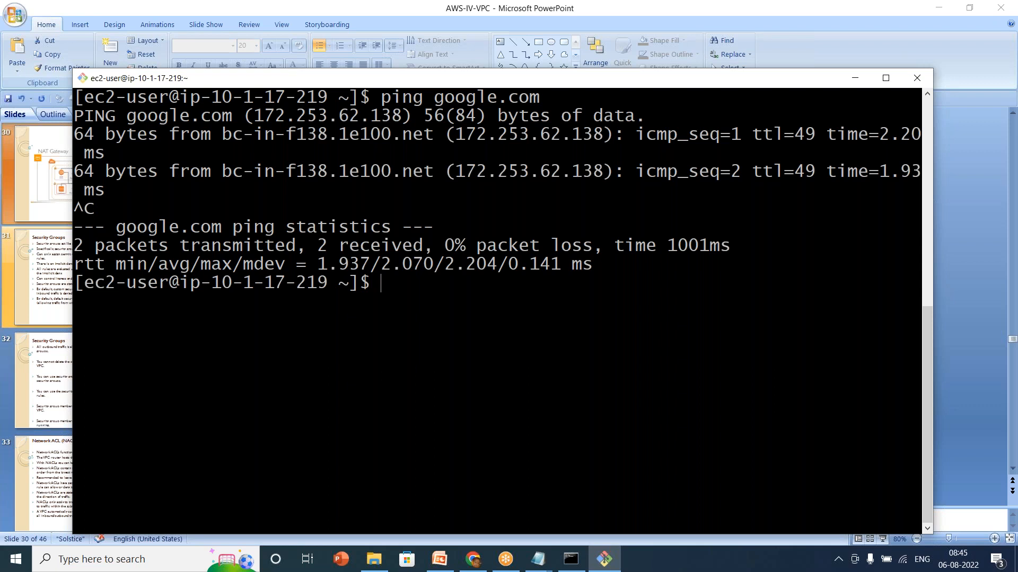
- Exit the private and public EC2 SSH sessions in the terminal and close the local shell
type("exit")
key("Return")
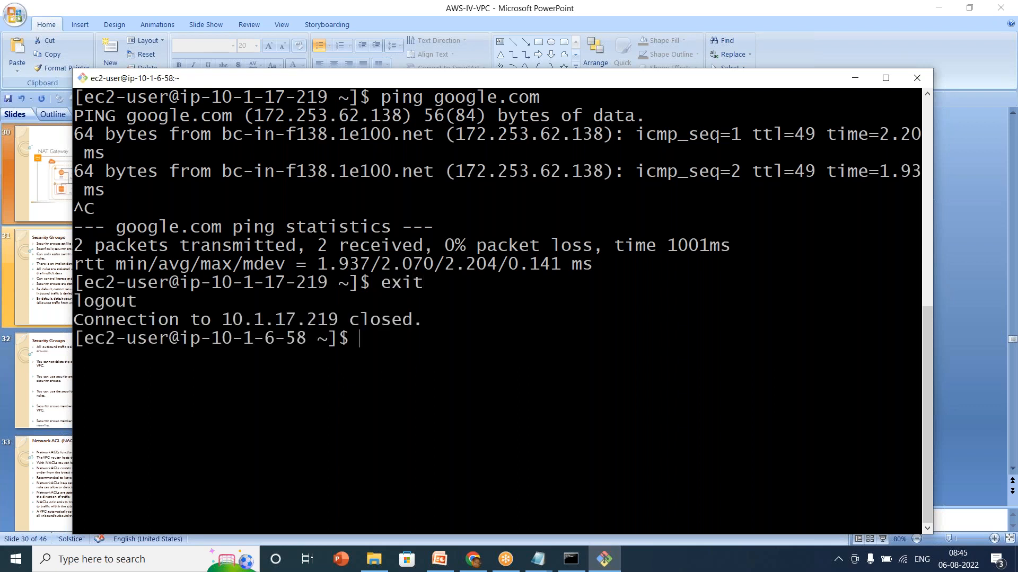
type("ext")
key("BackSpace")
key("Return")
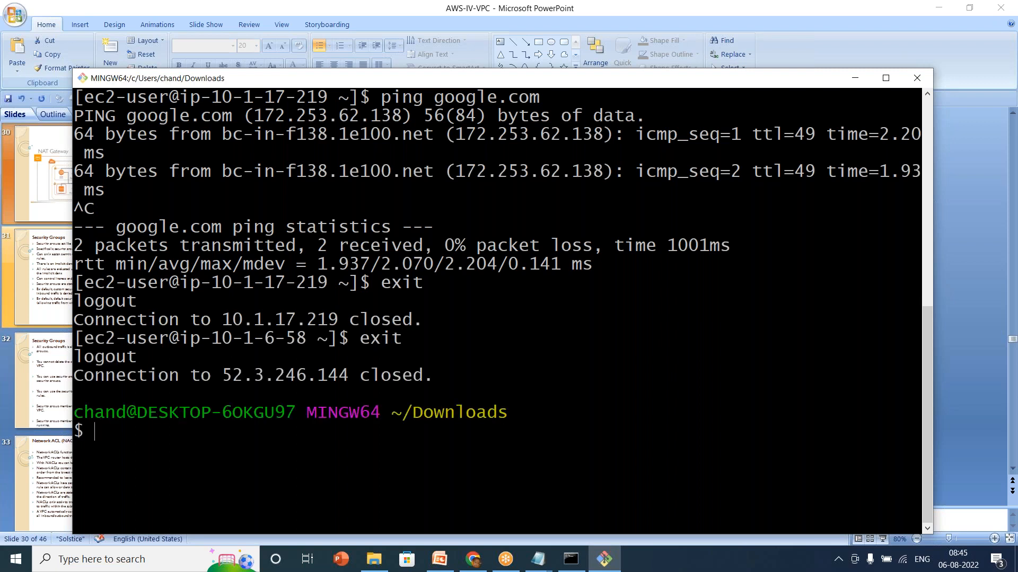
type("exit")
key("Return")
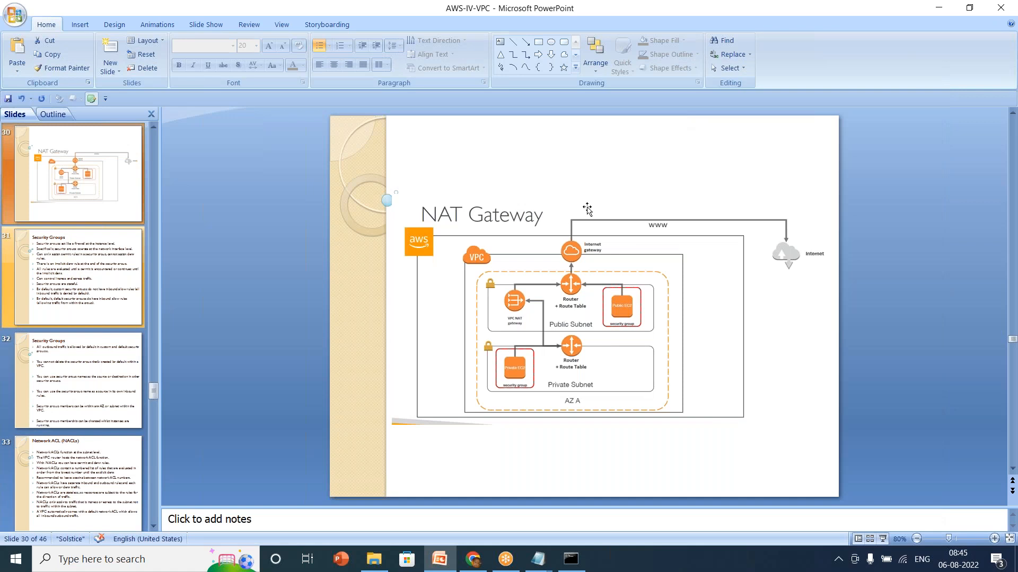
- Switch from PowerPoint to the EC2 console in the browser, terminate the PrivateEC2 and PublicEC2 instances, and refresh the instance list
left_click(937, 9)
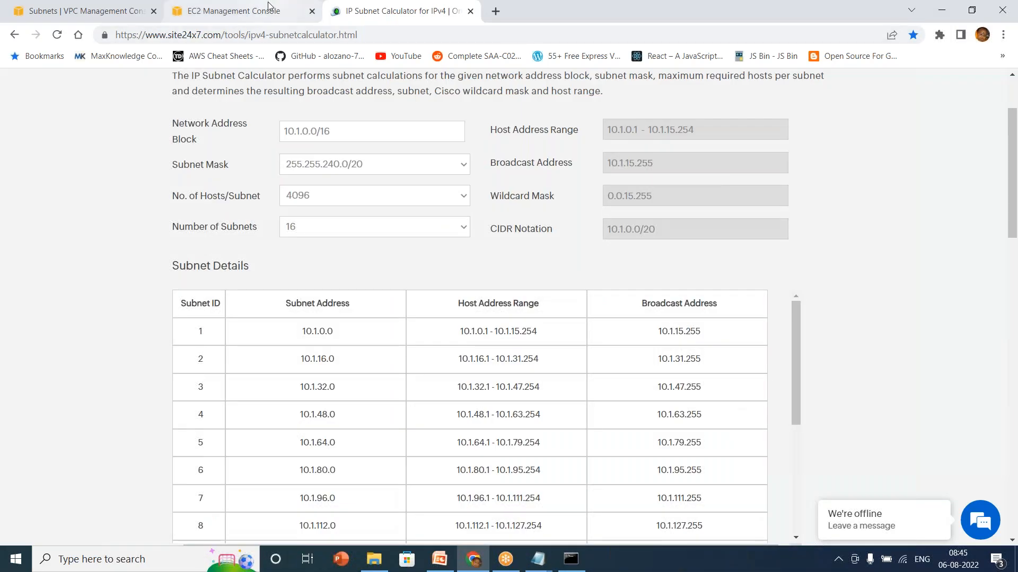
left_click(269, 6)
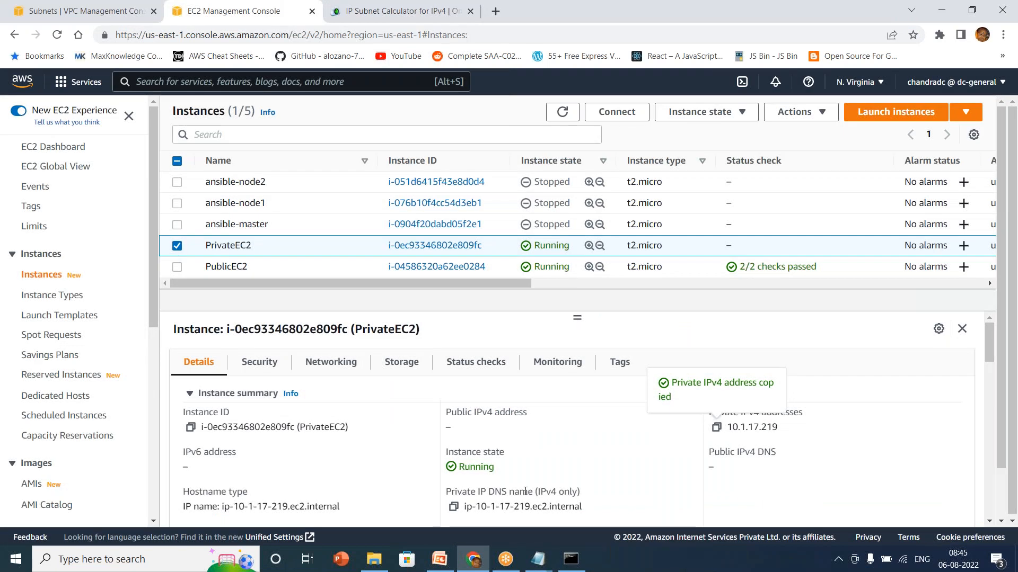
left_click(178, 269)
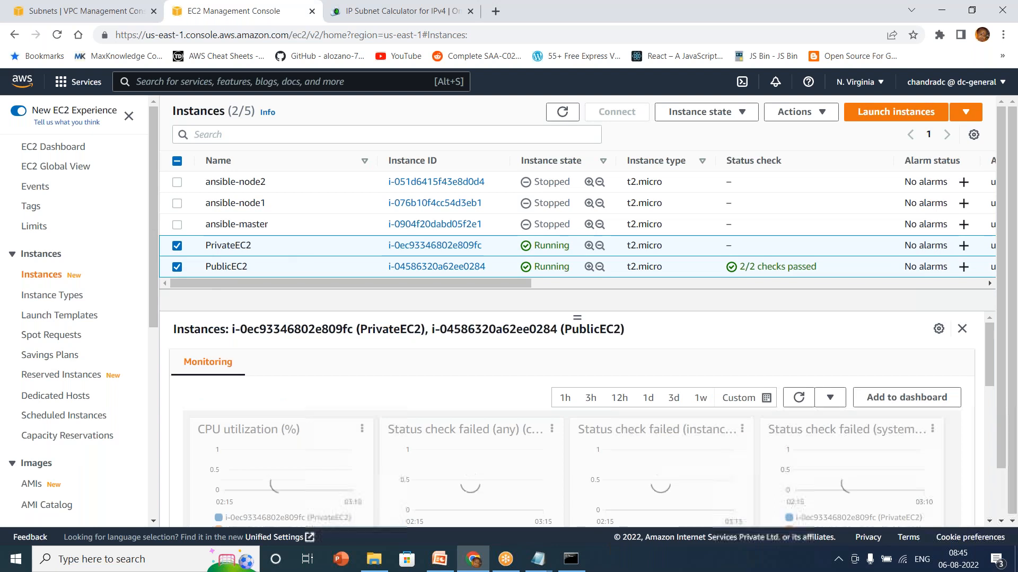
left_click(745, 114)
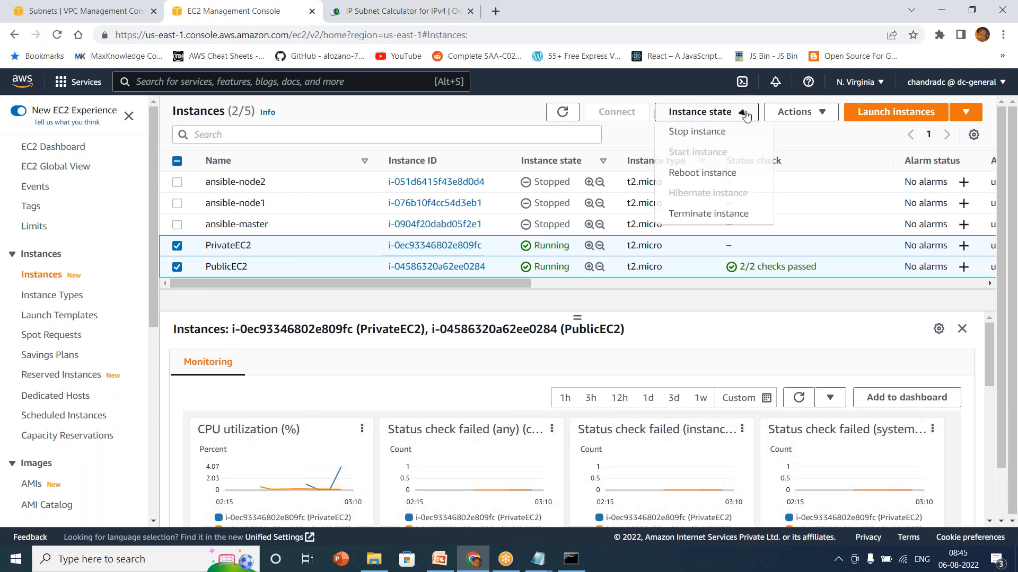
left_click(704, 218)
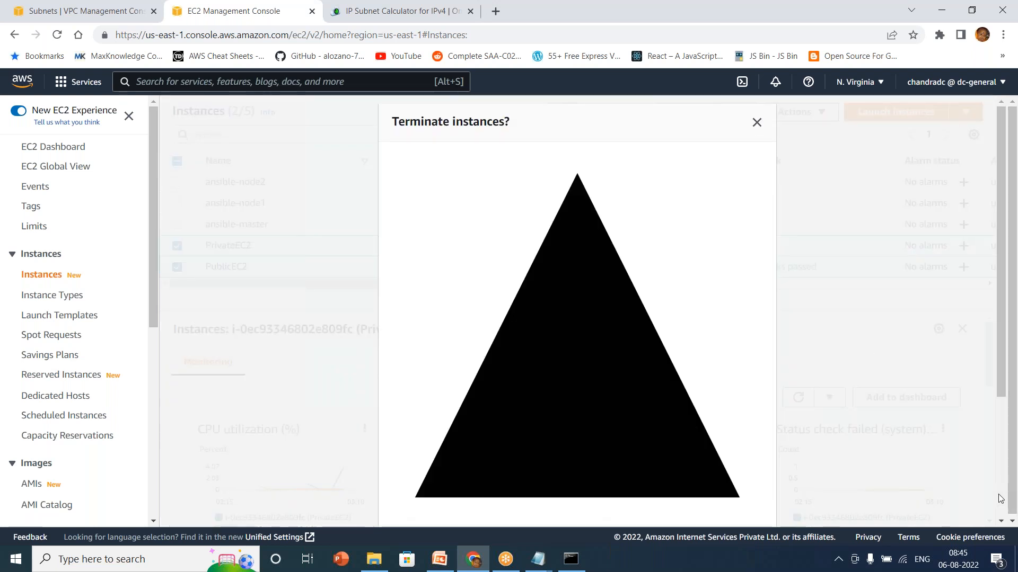
scroll(1002, 525, "down", 3)
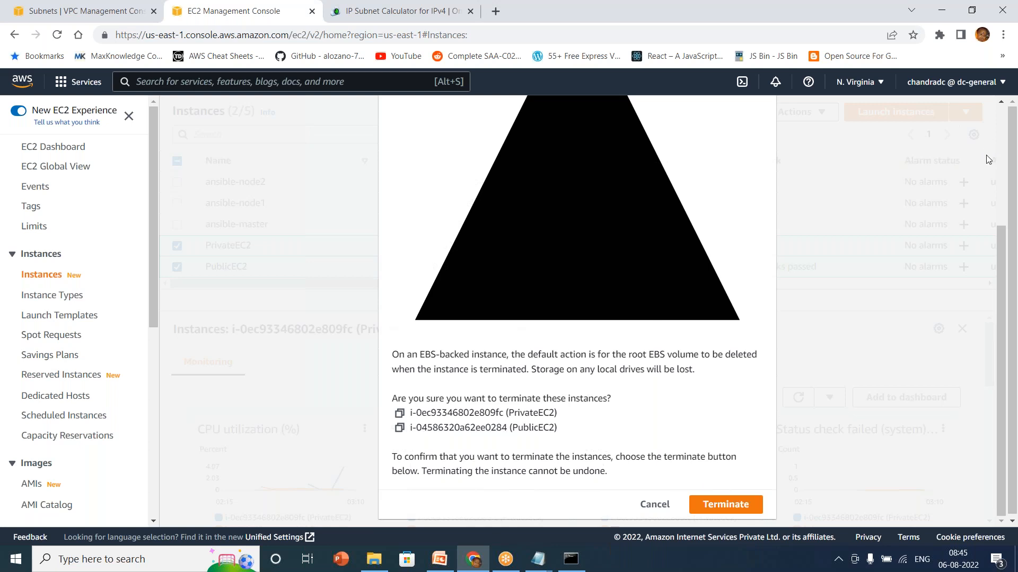
left_click(898, 5)
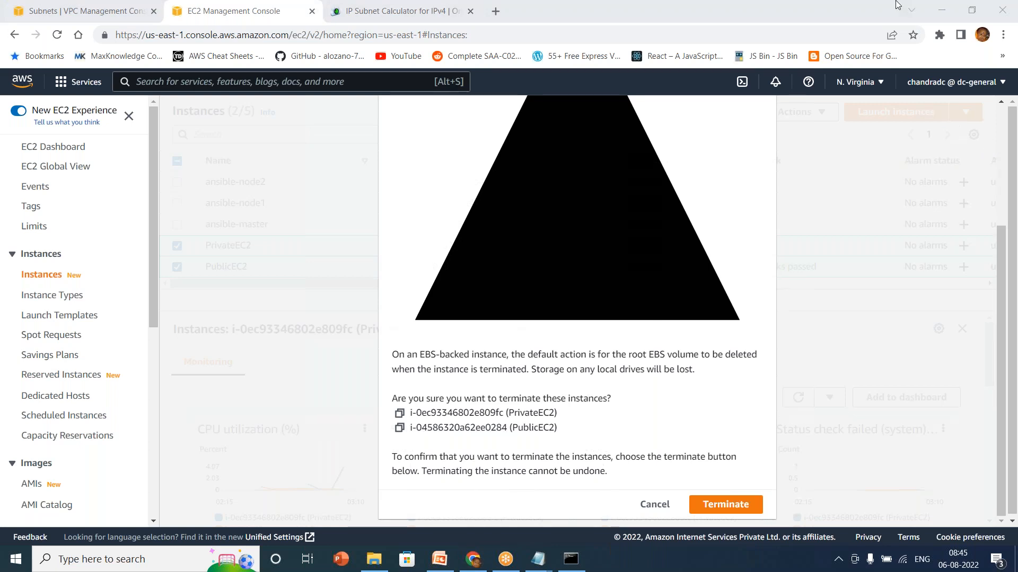
left_click(727, 509)
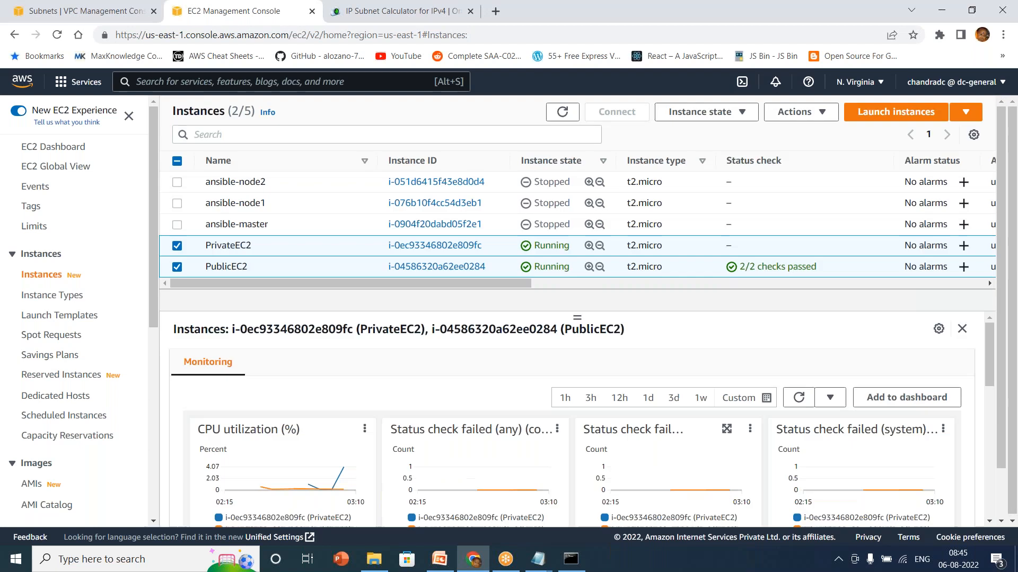
left_click(563, 146)
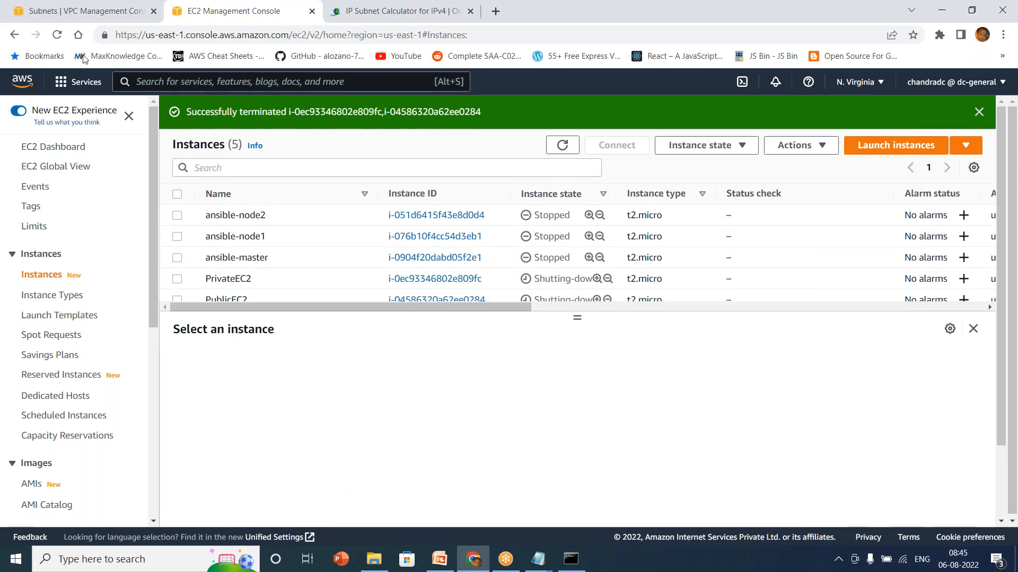
- In the VPC console, remove the 0.0.0.0/0 route to the NAT gateway from the PrivateRT route table and save the changes
left_click(76, 18)
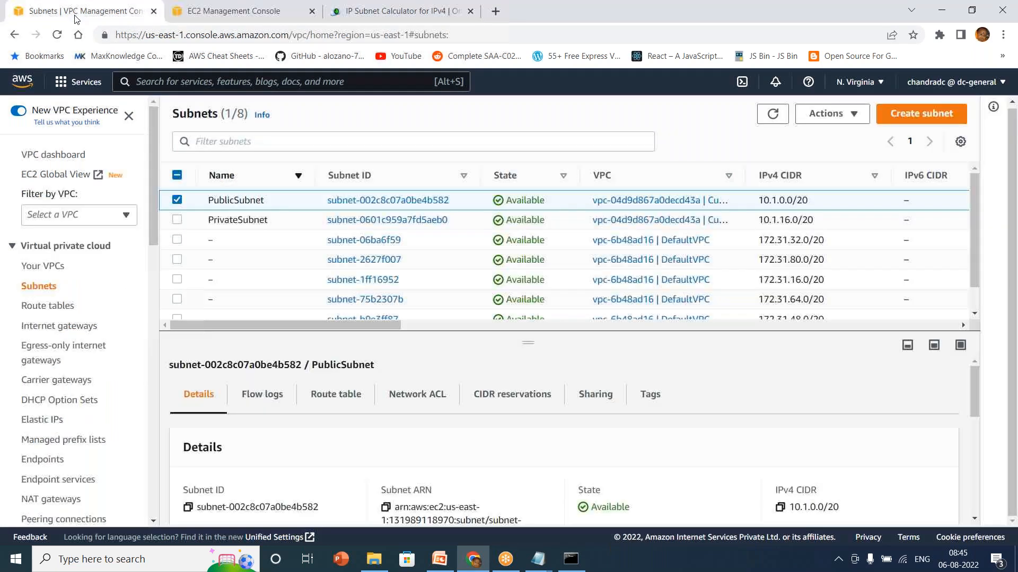
left_click(70, 307)
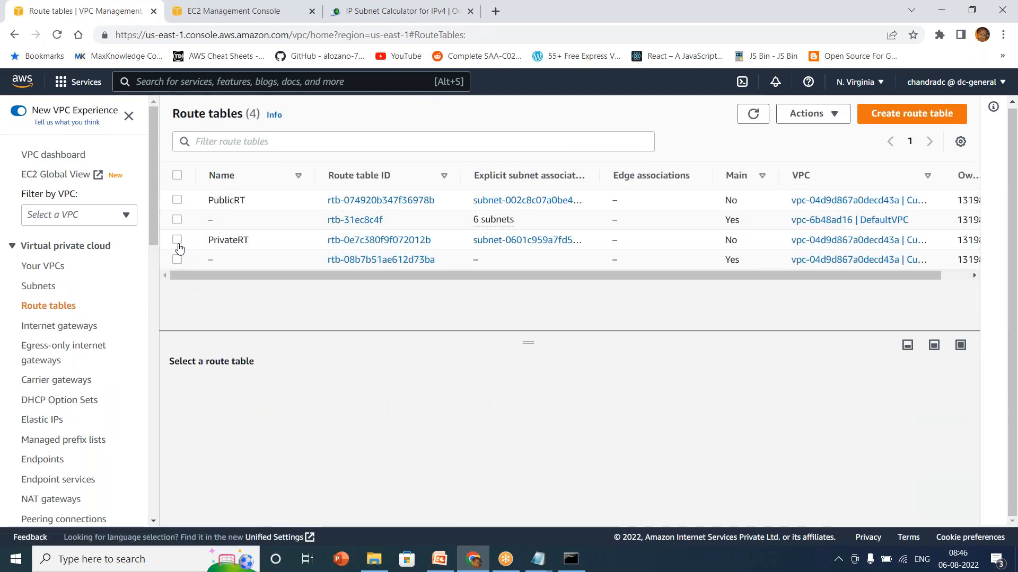
left_click(177, 241)
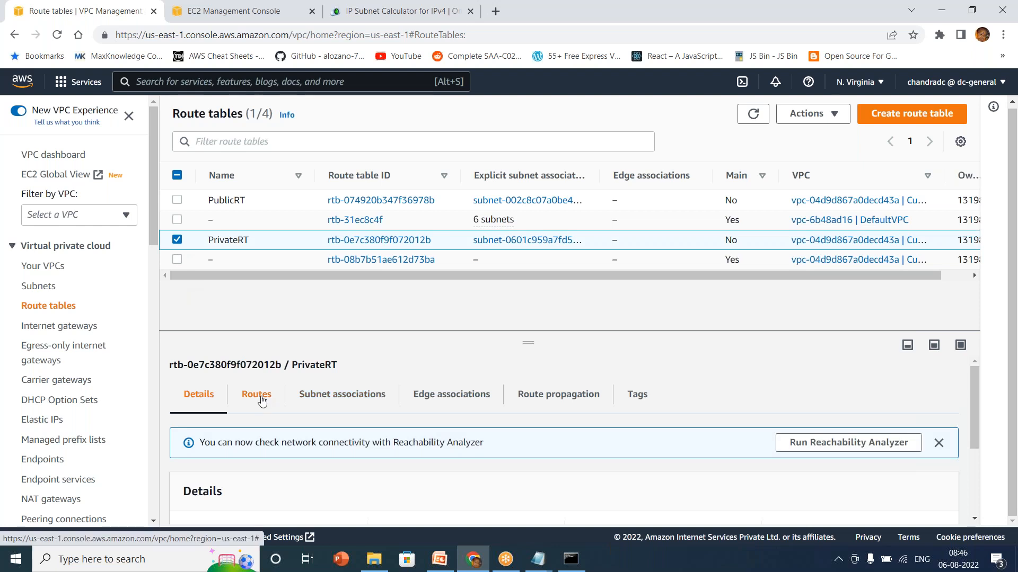
left_click(261, 402)
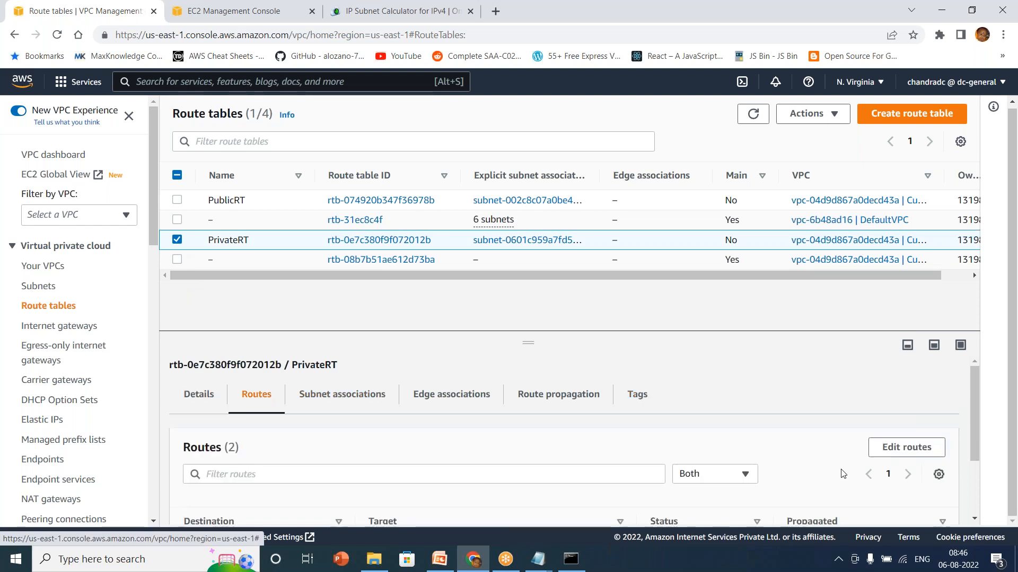
left_click(974, 520)
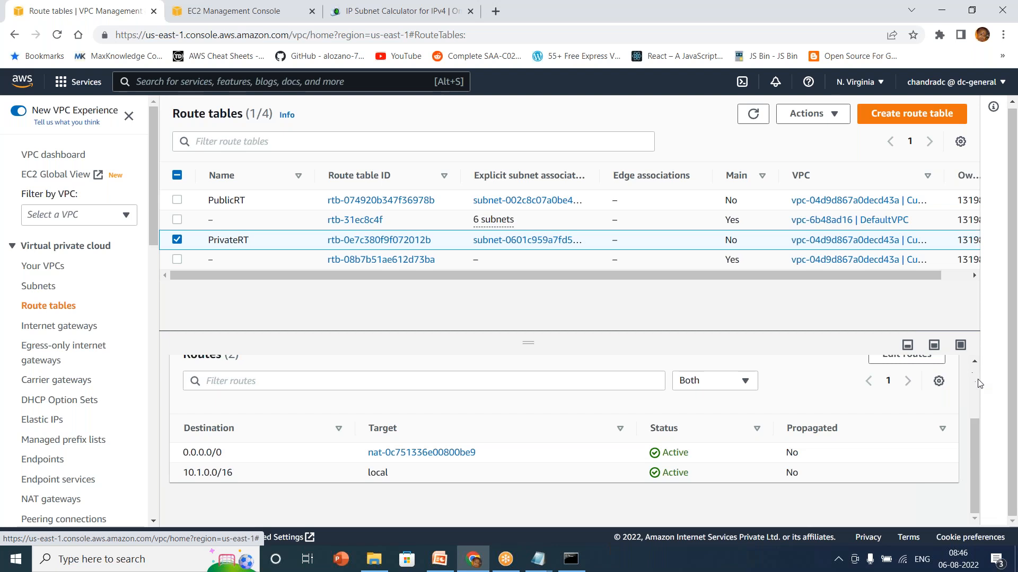
scroll(980, 384, "up", 2)
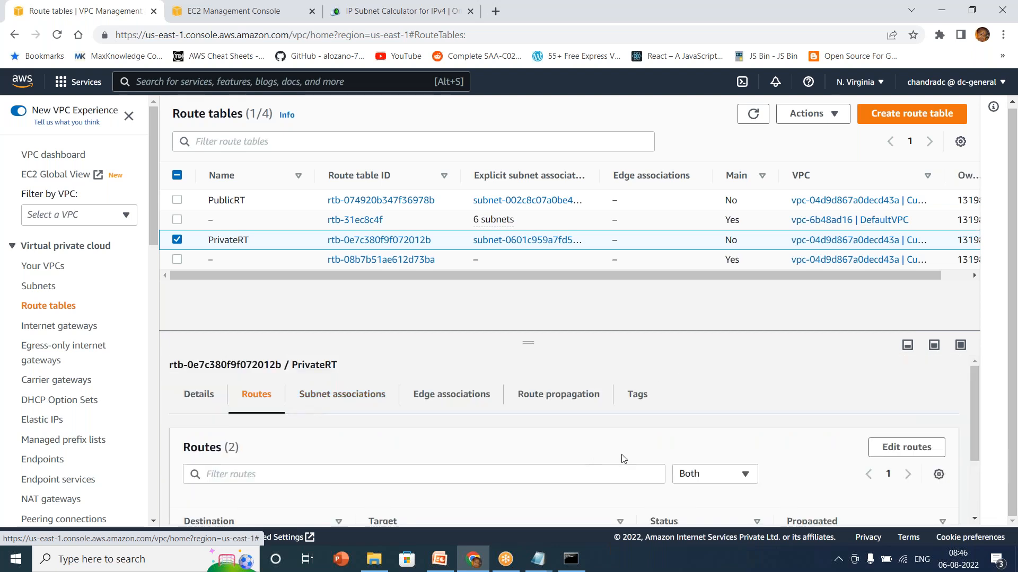
left_click(907, 449)
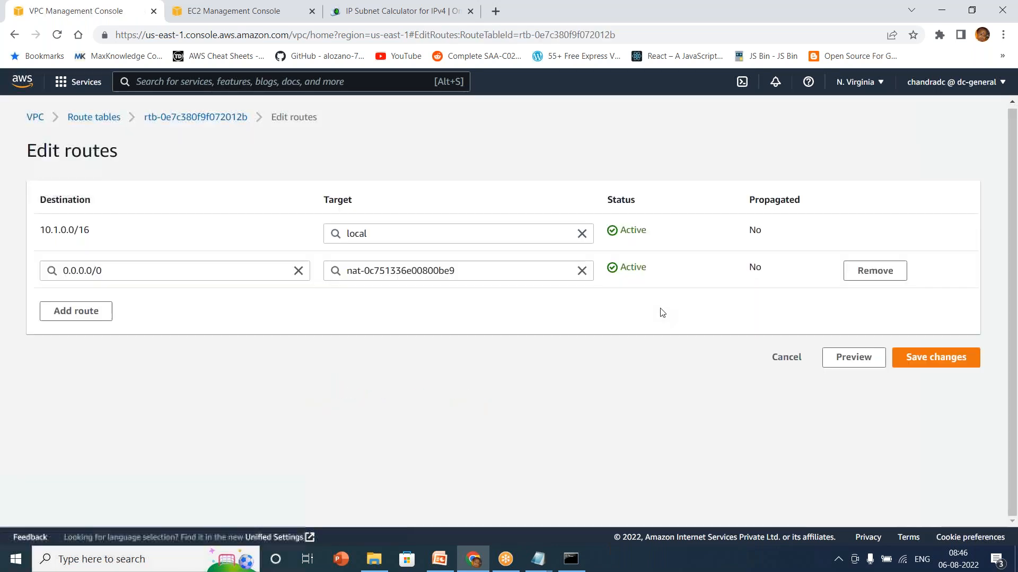
left_click(878, 274)
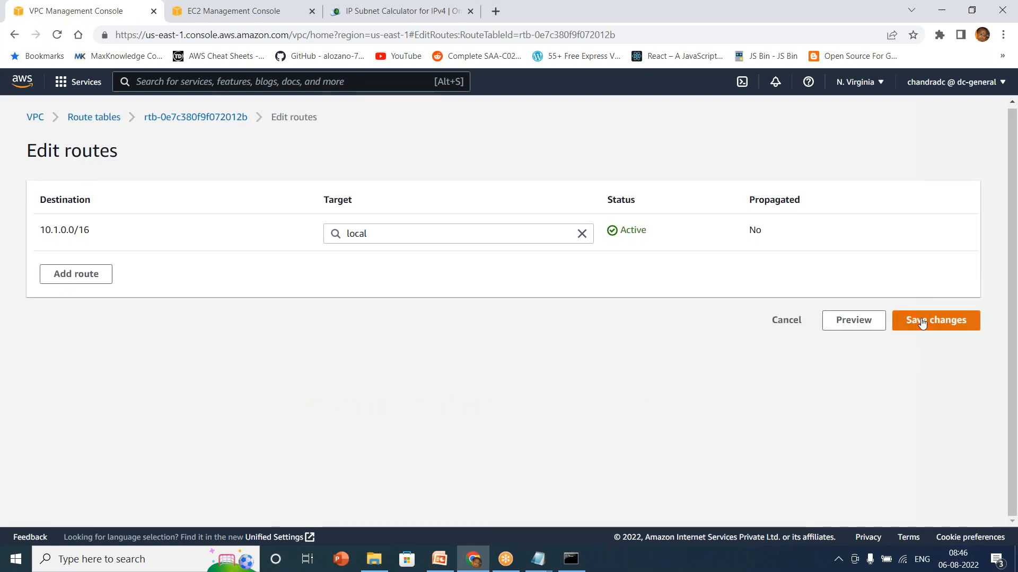
left_click(921, 324)
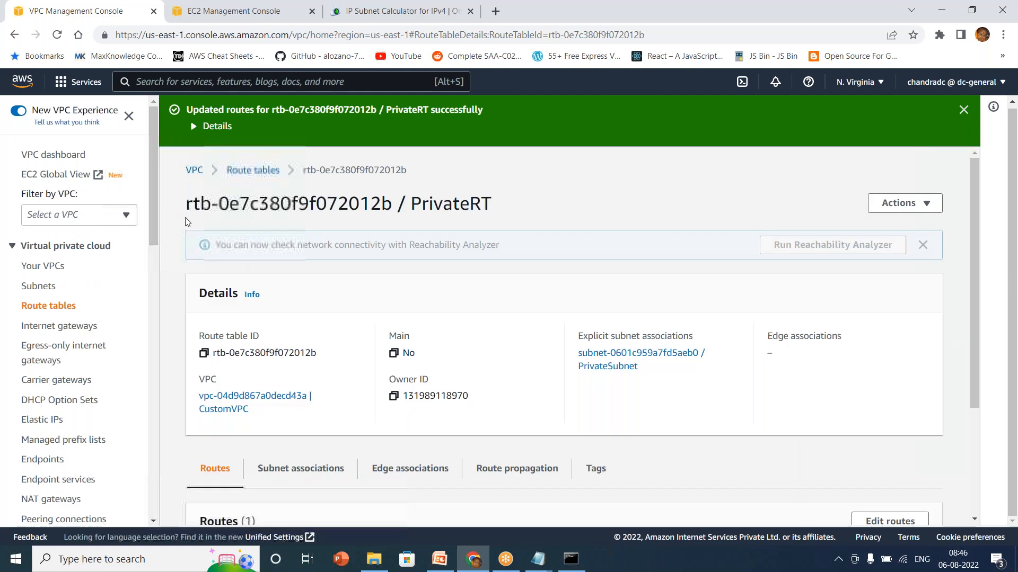
- Recheck the terminated instances in the EC2 console, and try to delete CustomVPC in the VPC console
left_click(232, 11)
left_click(560, 145)
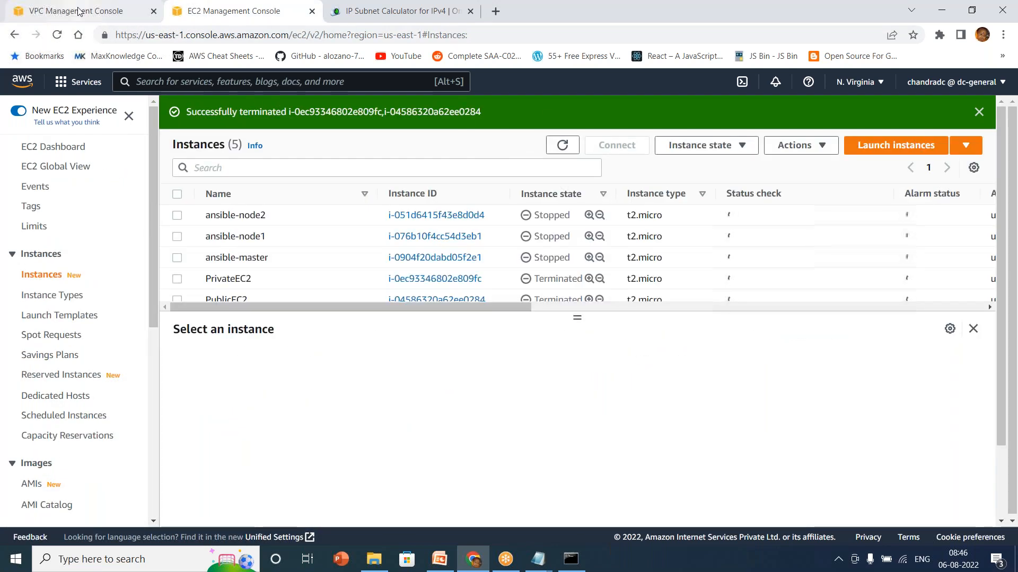
left_click(78, 10)
left_click(45, 267)
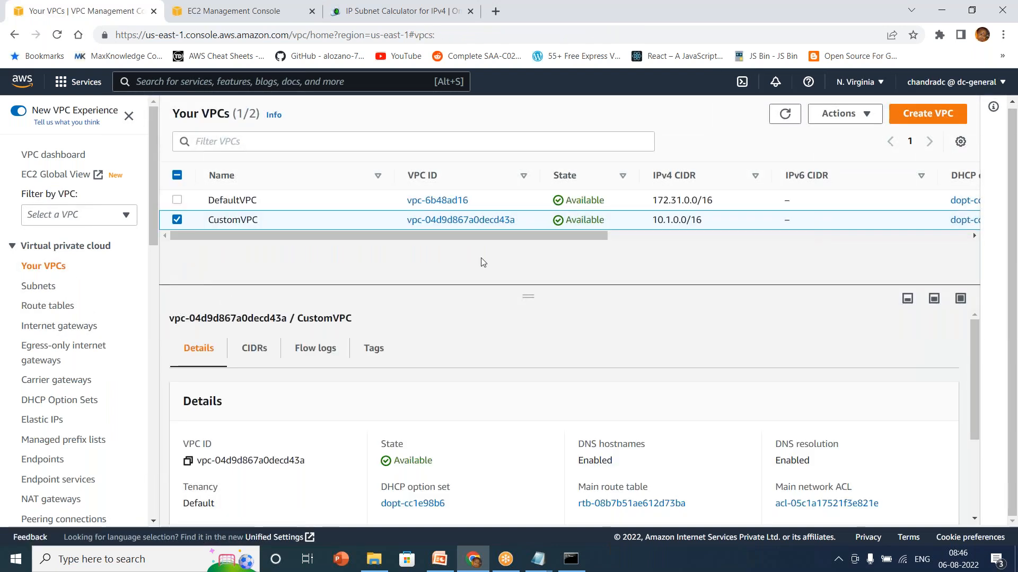
left_click(863, 116)
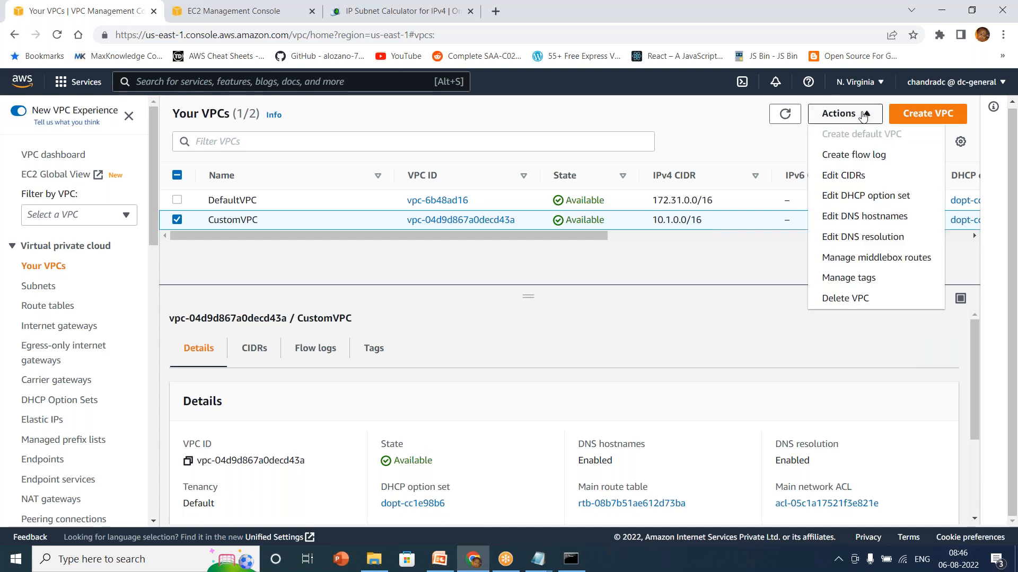
left_click(843, 300)
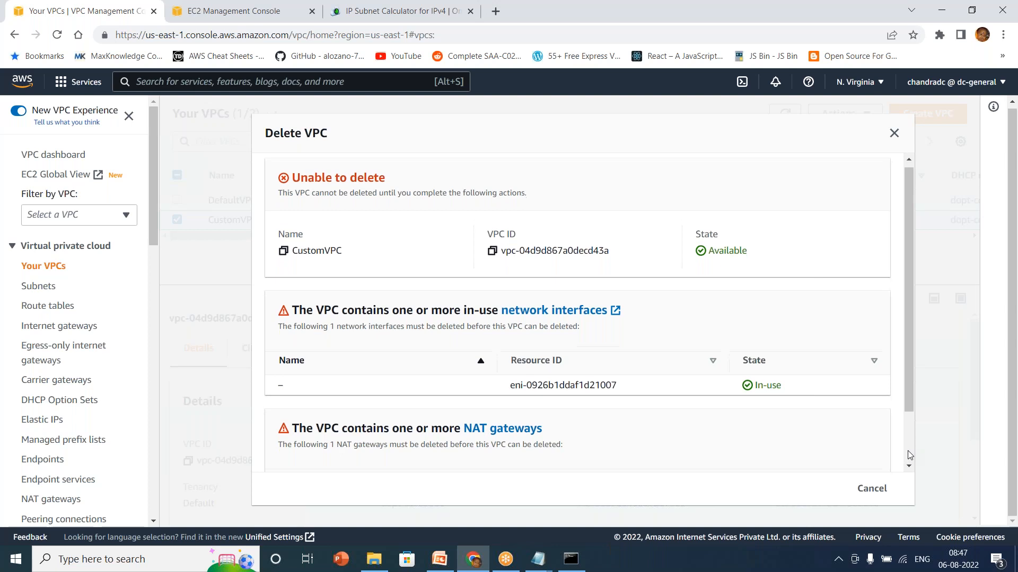
scroll(908, 455, "down", 2)
left_click(874, 491)
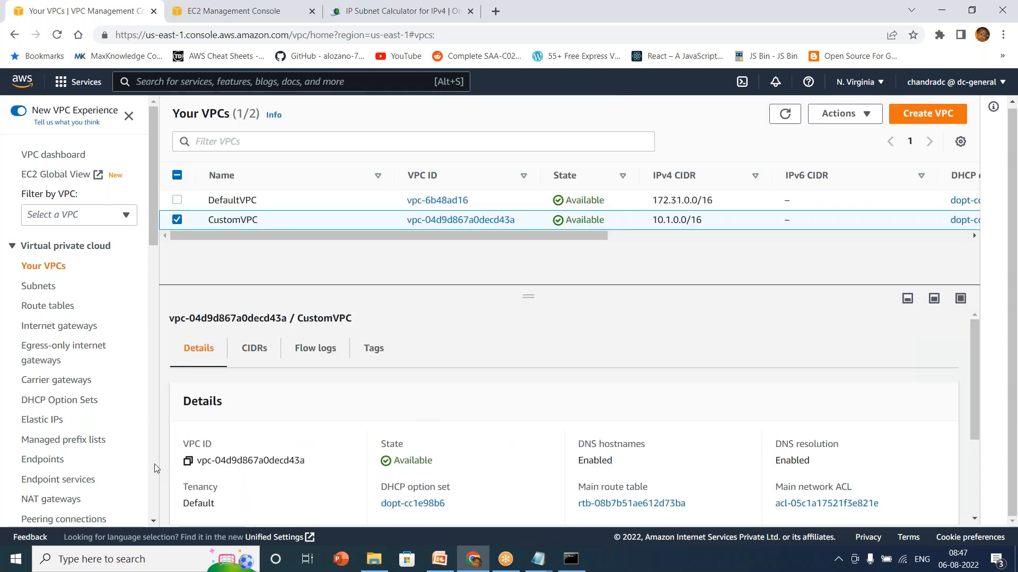
- Delete the NAT gateway MyNGW, confirming with "delete", and refresh the NAT gateway list to check its state
scroll(157, 469, "down", 7)
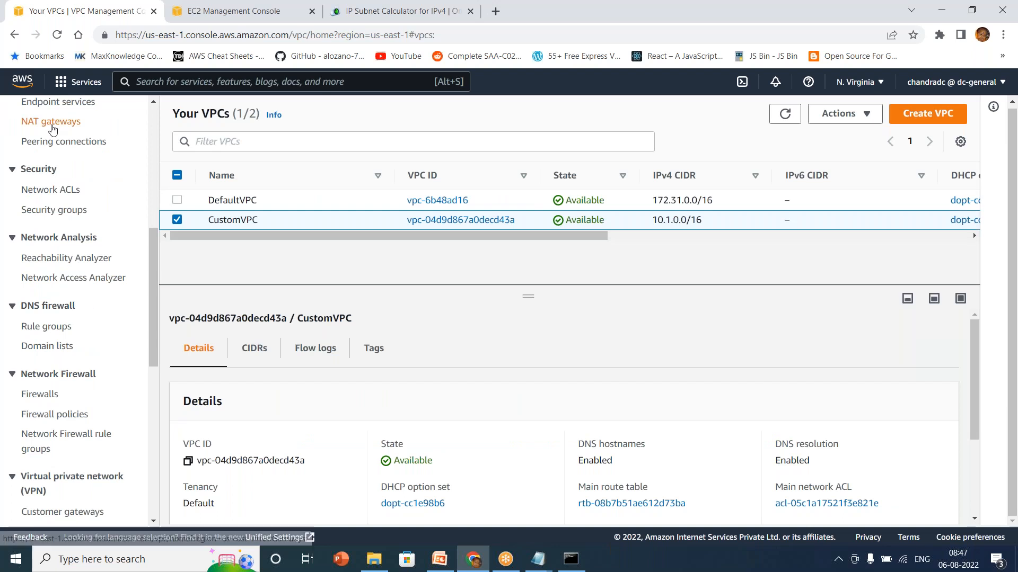
left_click(51, 125)
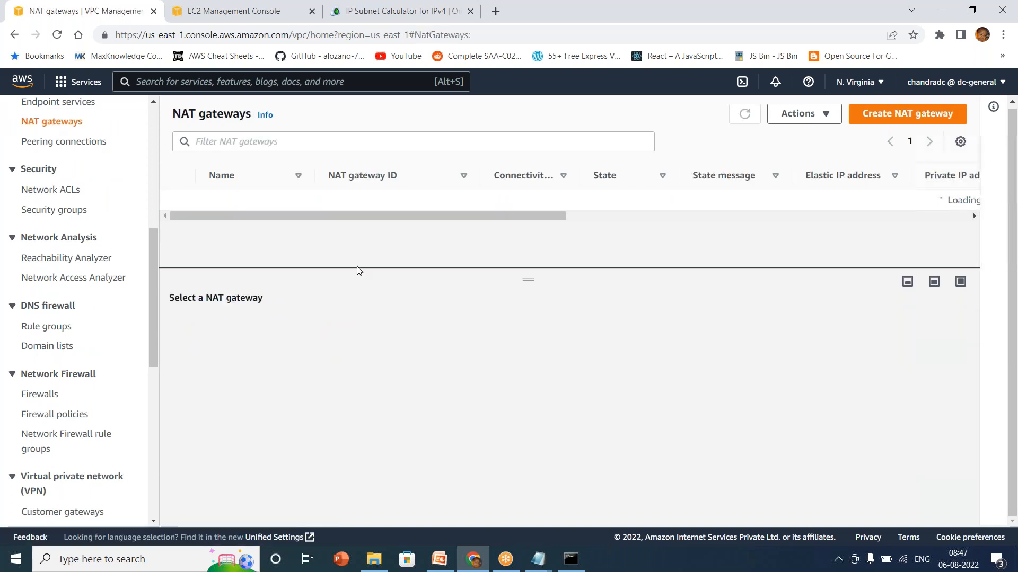
left_click(826, 119)
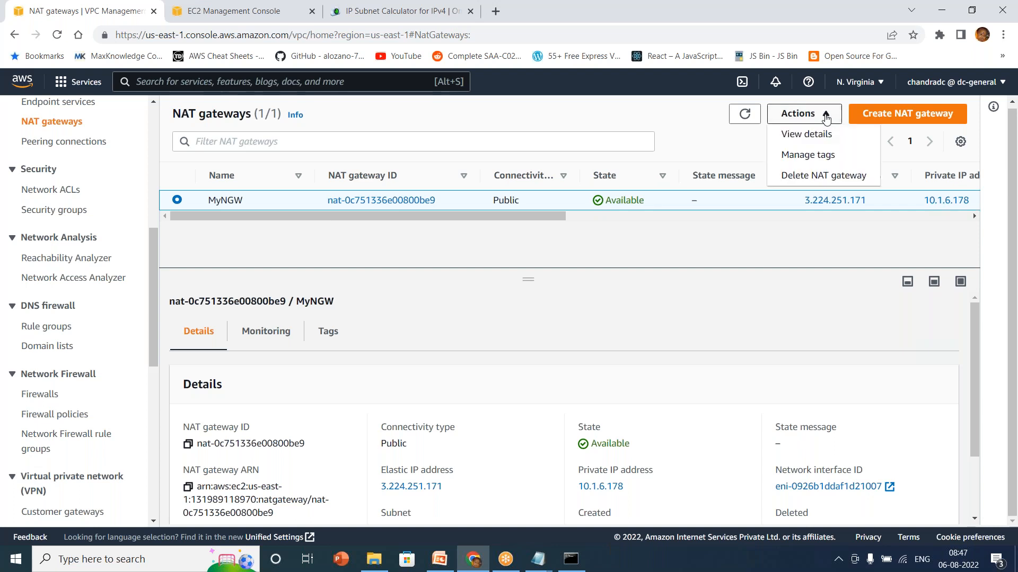
left_click(817, 176)
left_click(602, 394)
type("delete")
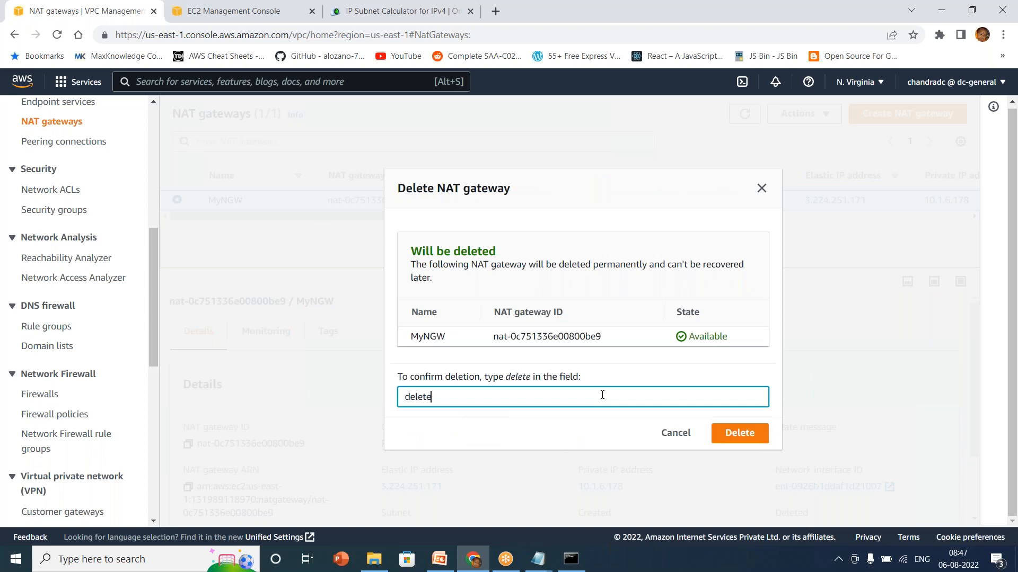
left_click(738, 432)
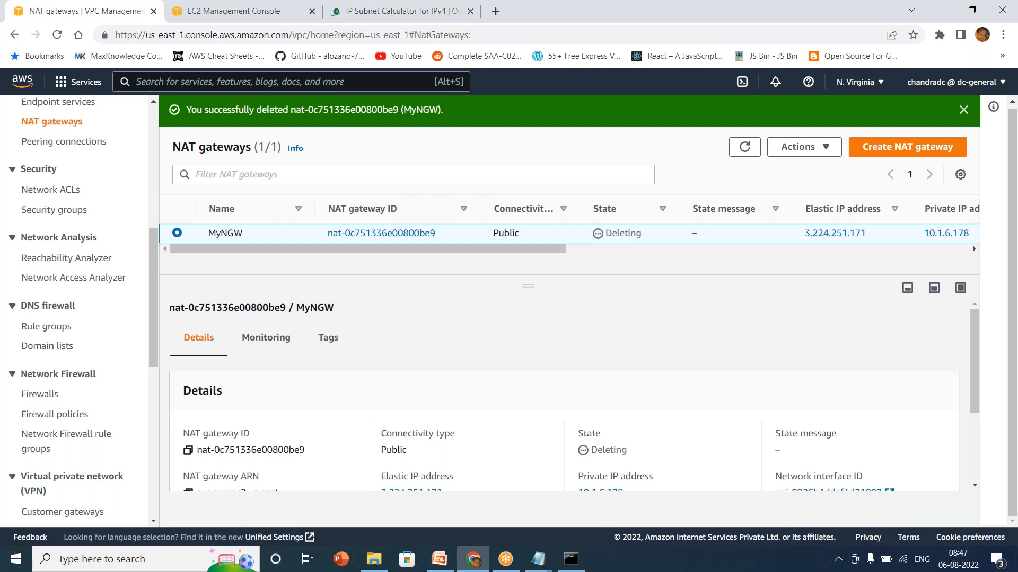
left_click(745, 148)
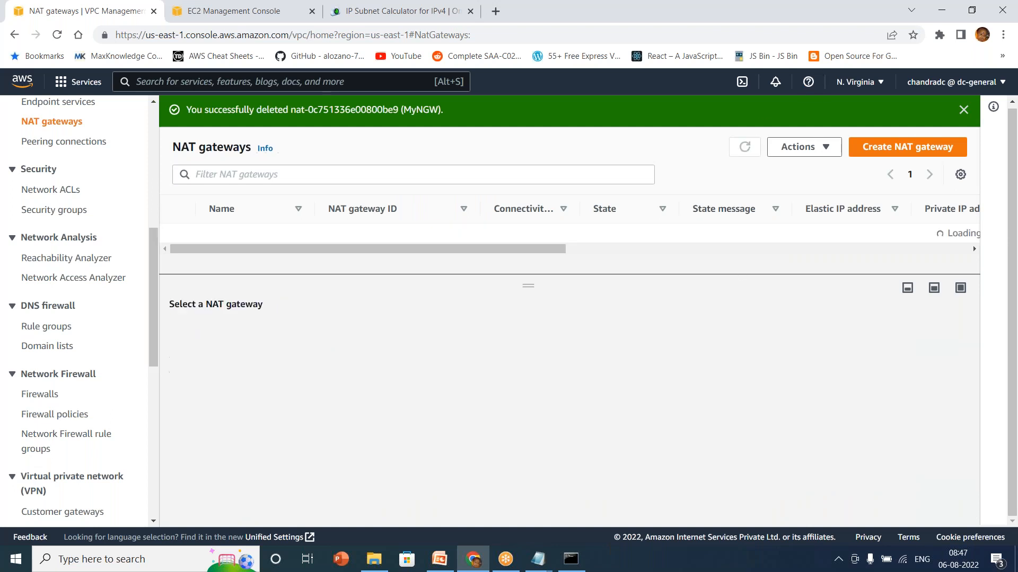
left_click(745, 148)
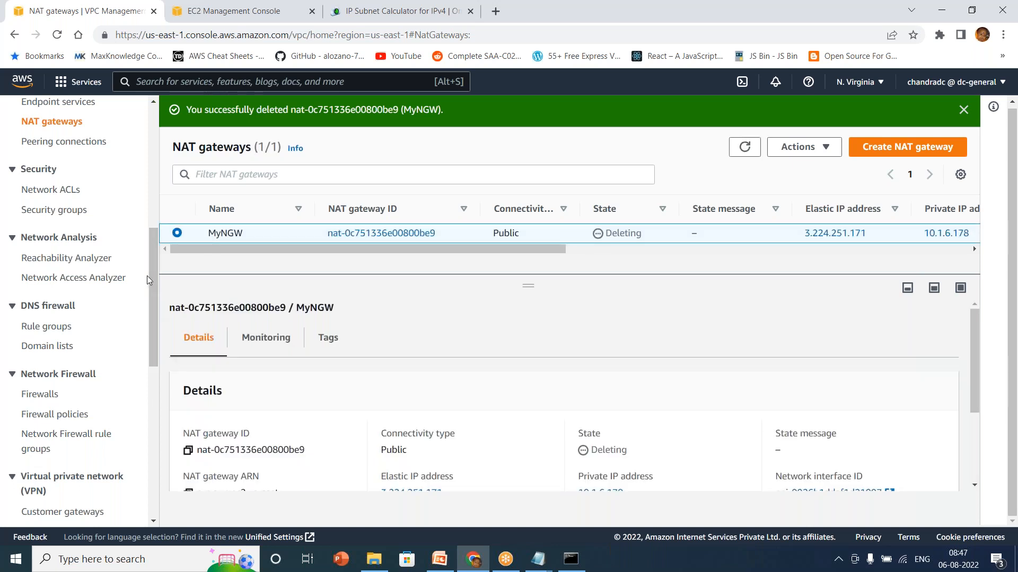
- Open the Elastic IP addresses list in the EC2 console, refresh it and check whether 3.224.251.171 can be released
scroll(152, 427, "down", 7)
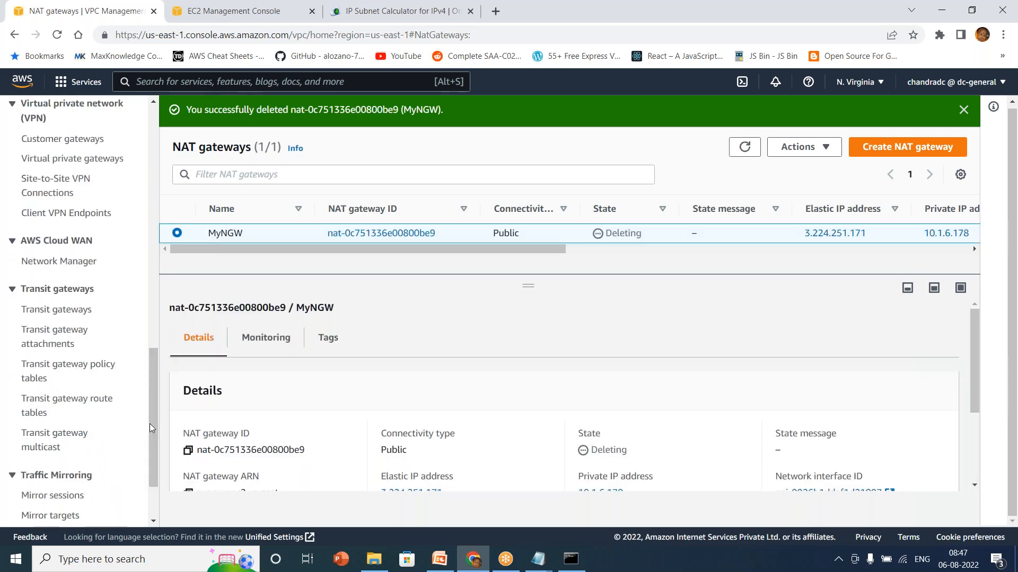
left_click(212, 11)
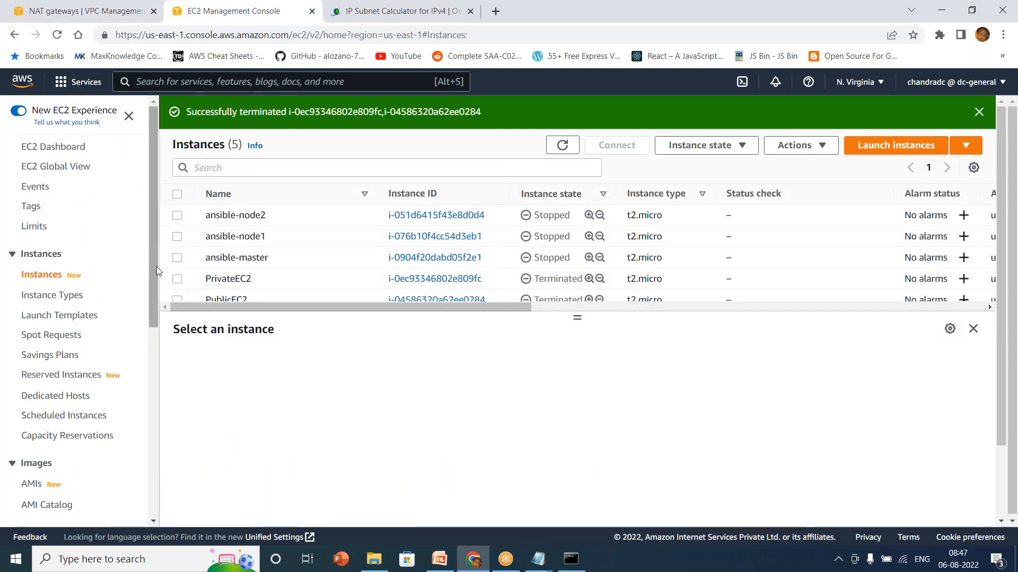
scroll(157, 354, "down", 7)
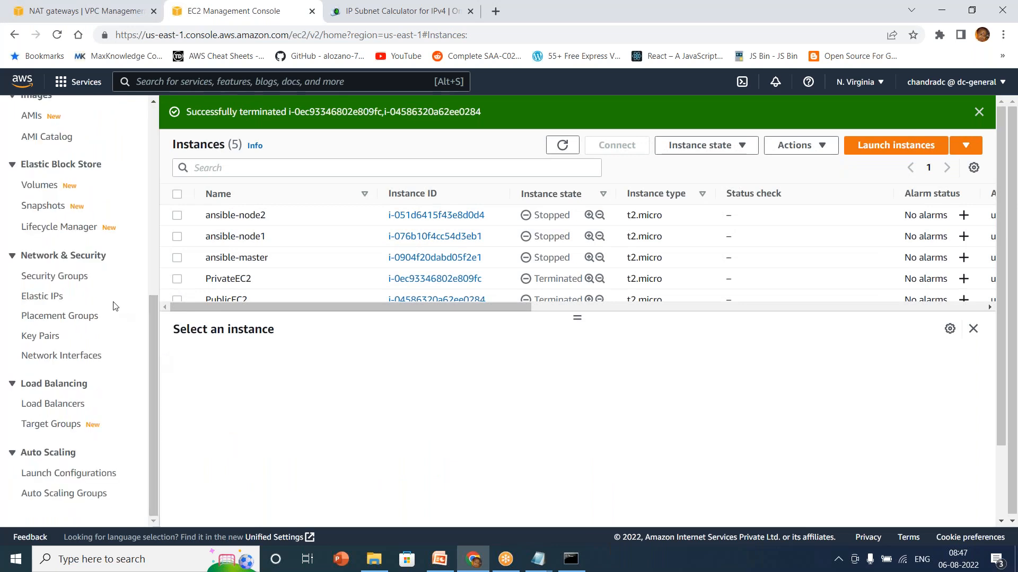
left_click(58, 297)
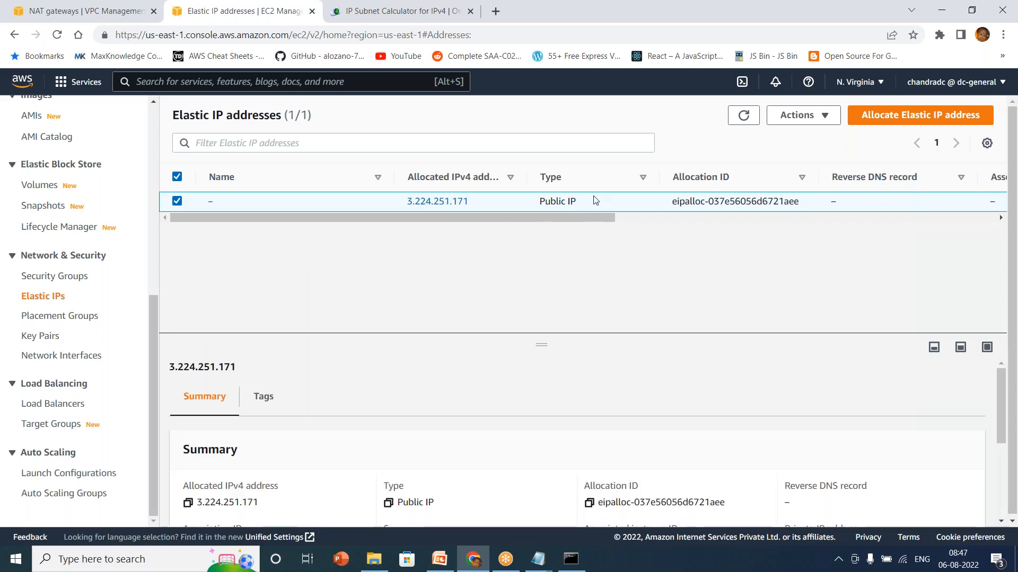
left_click(821, 115)
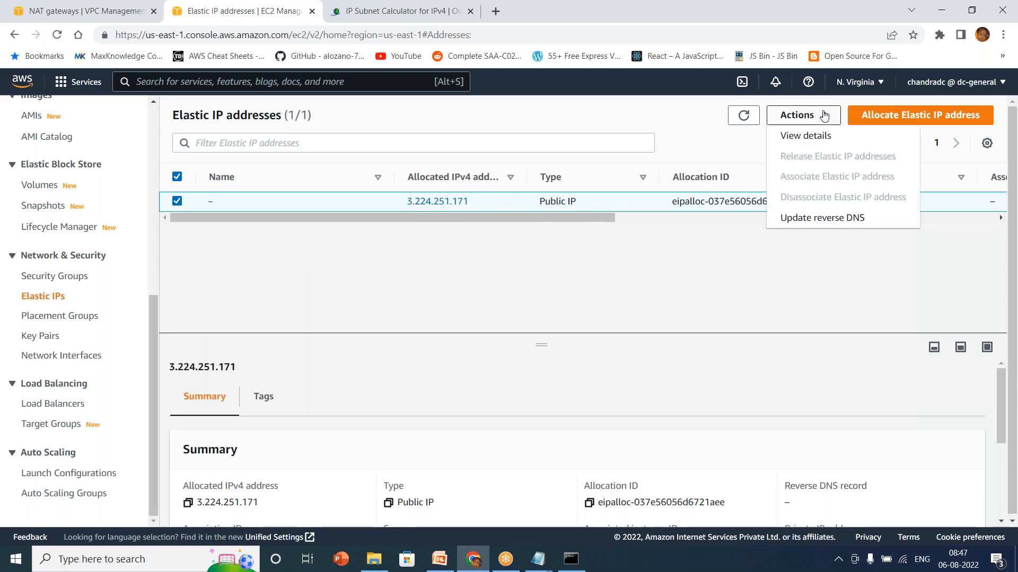
left_click(738, 285)
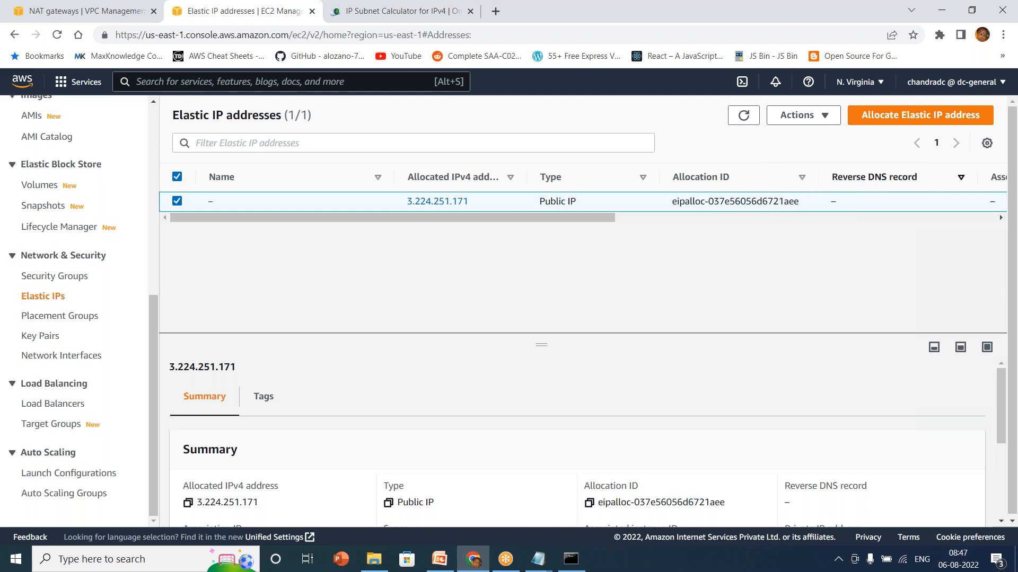
left_click(746, 116)
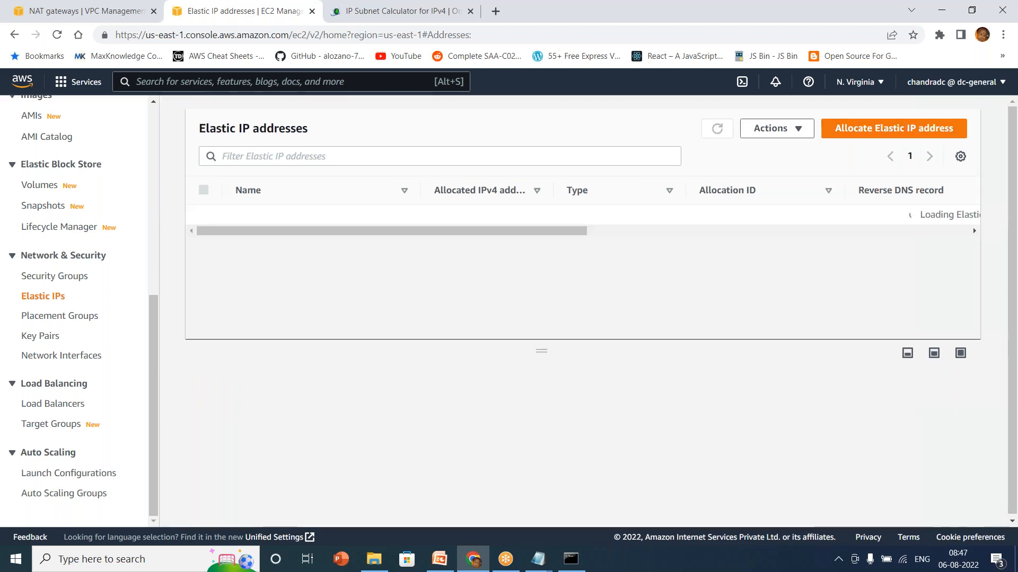
left_click(800, 130)
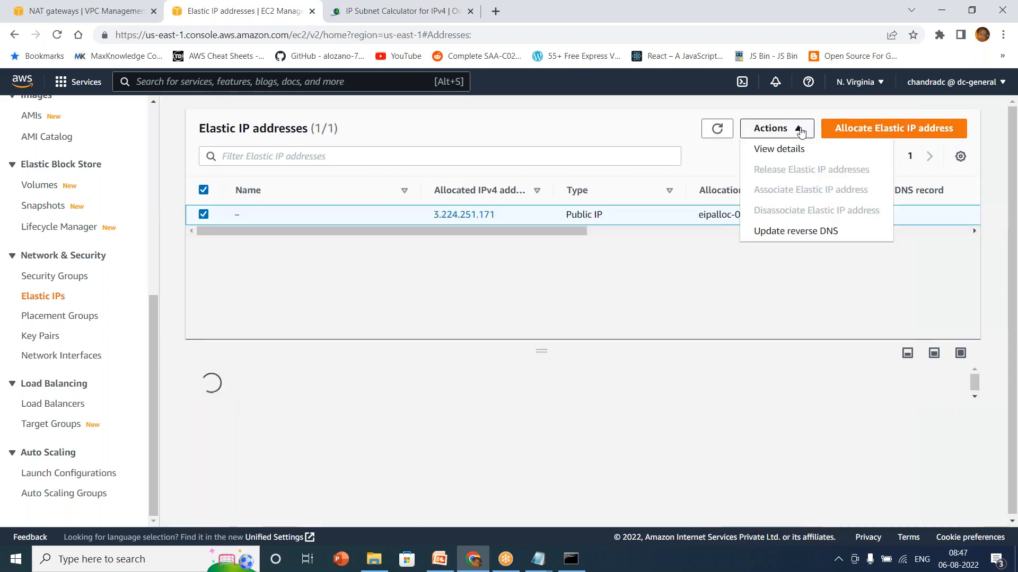
left_click(704, 288)
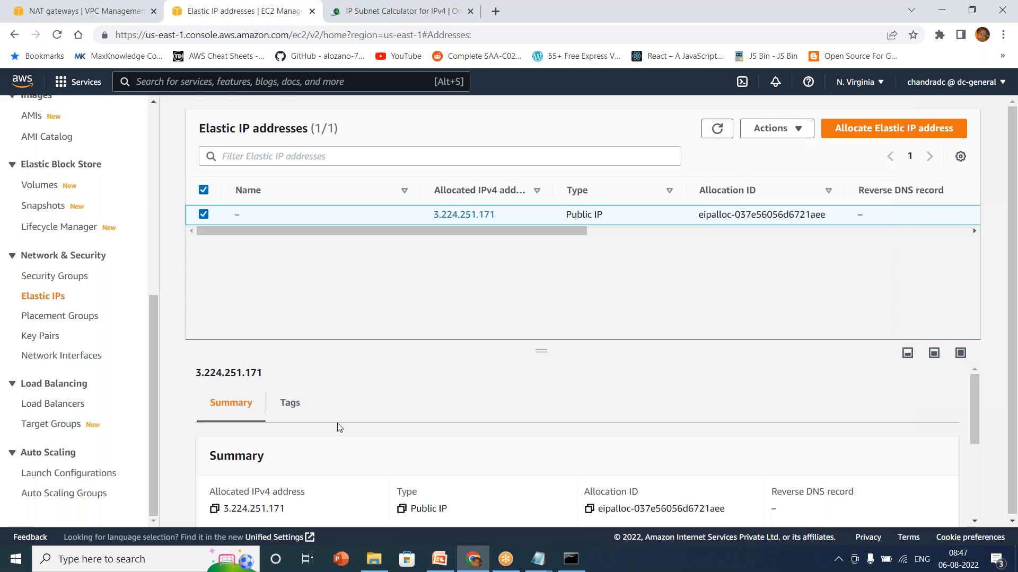
- Return to the NAT gateways list in the VPC console and refresh it repeatedly to check MyNGW's deletion state
left_click(96, 9)
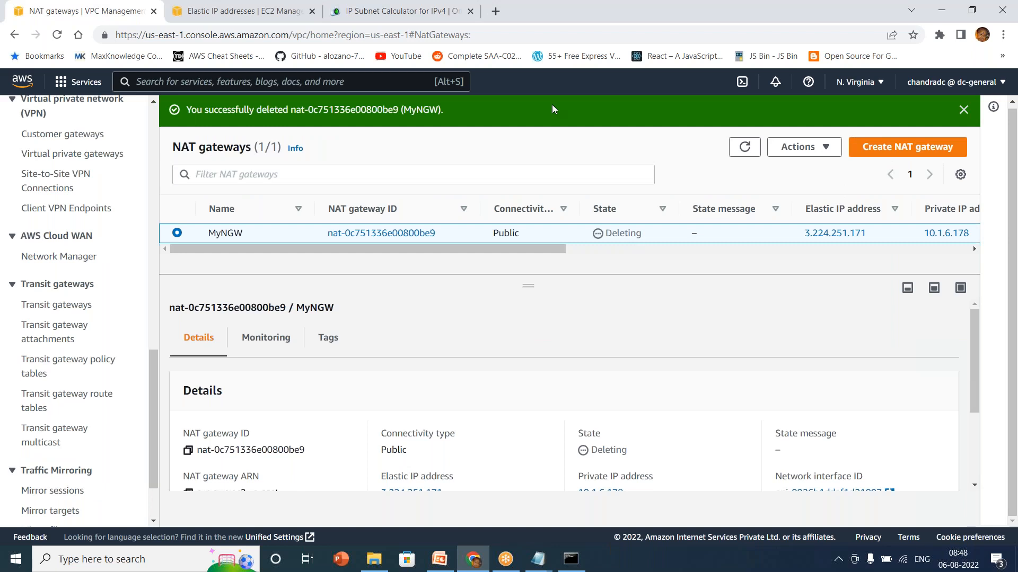
left_click(745, 147)
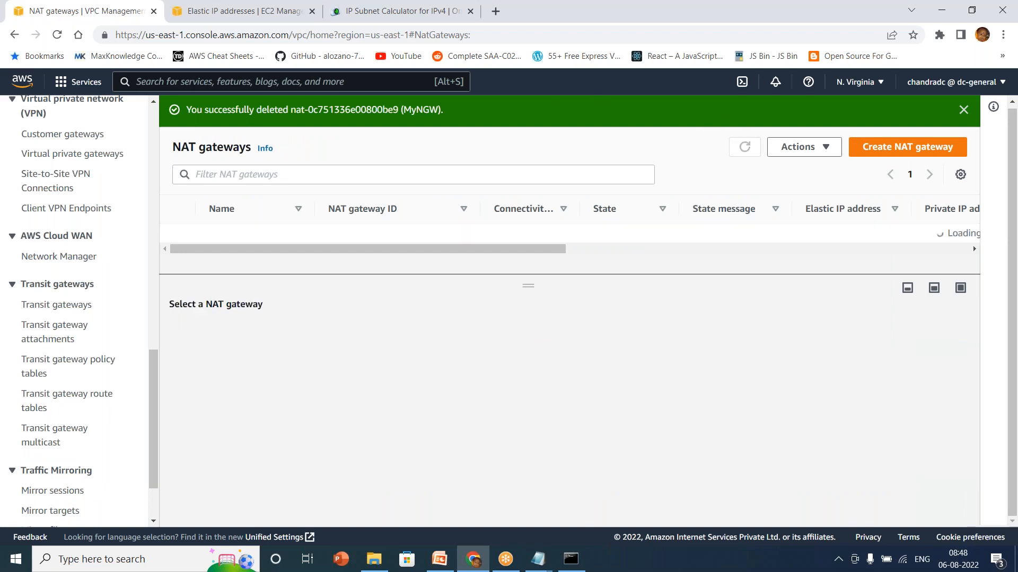
left_click(745, 147)
left_click(744, 147)
left_click(745, 146)
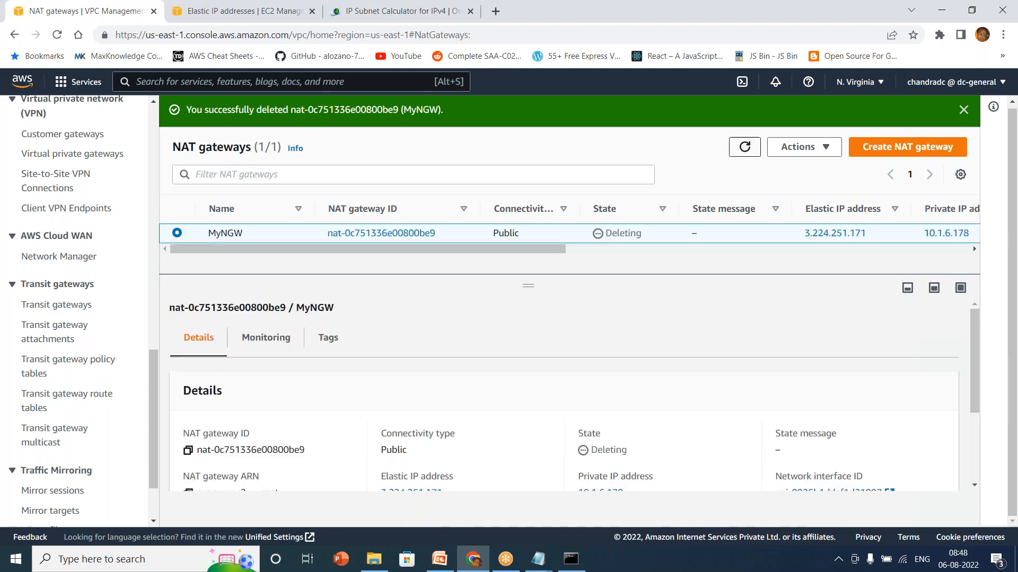
left_click(745, 147)
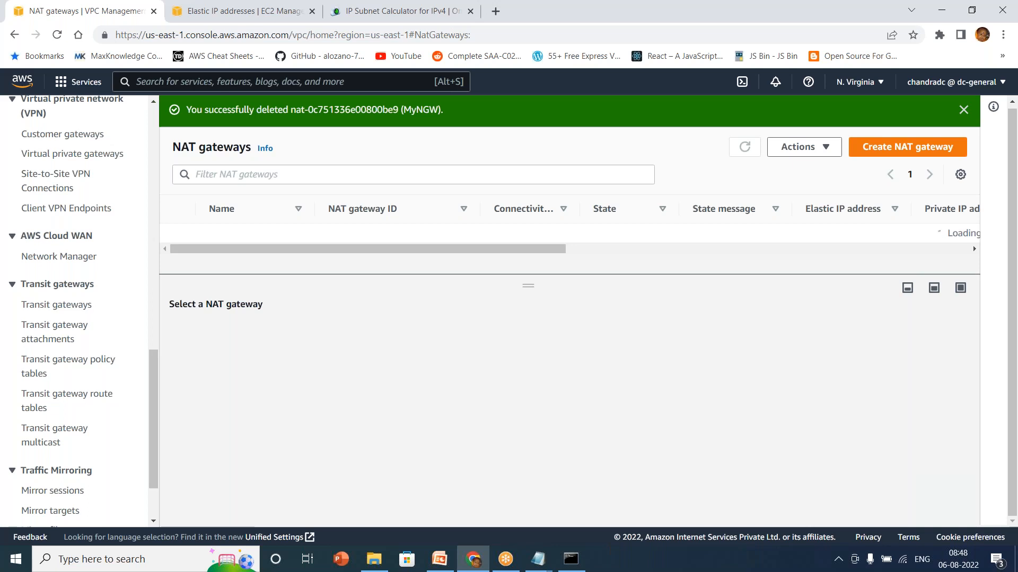
left_click(744, 147)
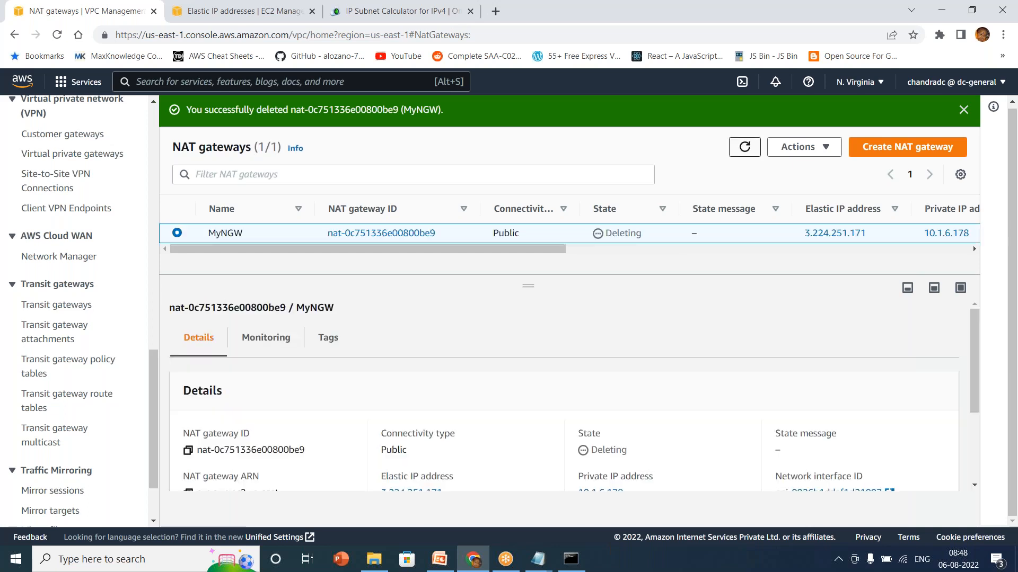
left_click(745, 147)
left_click(745, 146)
left_click(745, 146)
- Refresh the Elastic IP list in the EC2 console and recheck the release option for the allocated address
left_click(244, 10)
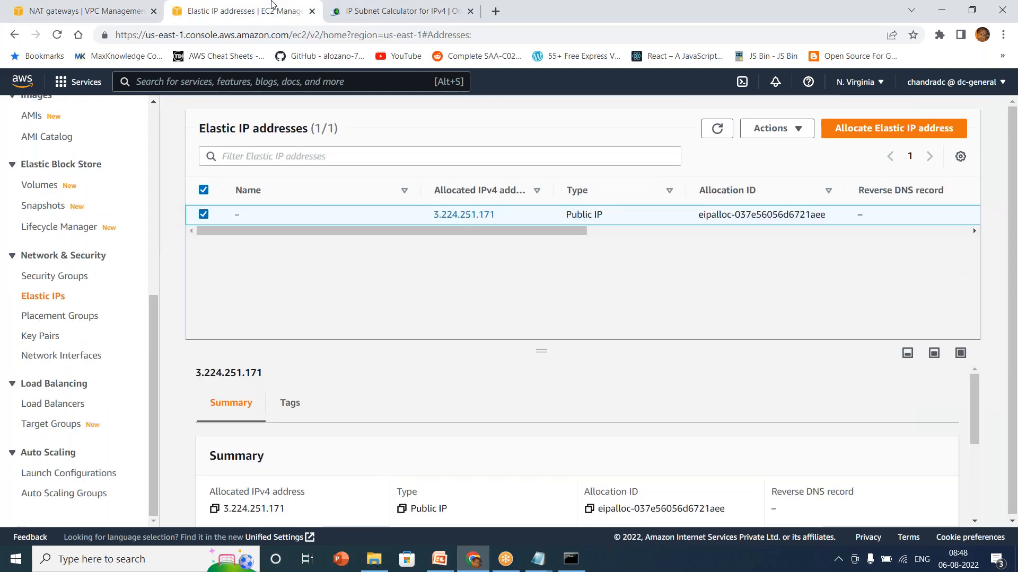
left_click(715, 130)
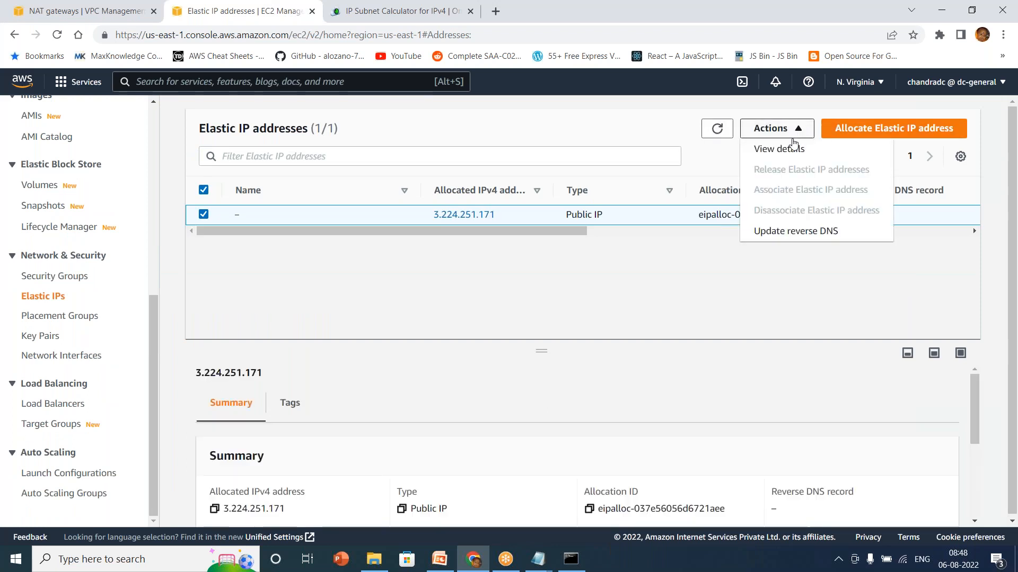
left_click(716, 130)
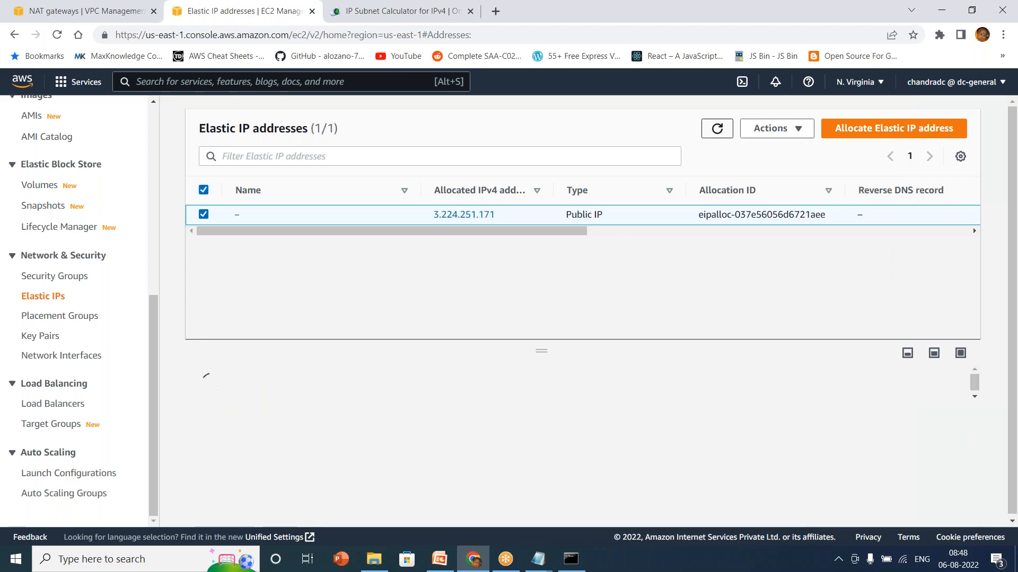
left_click(791, 130)
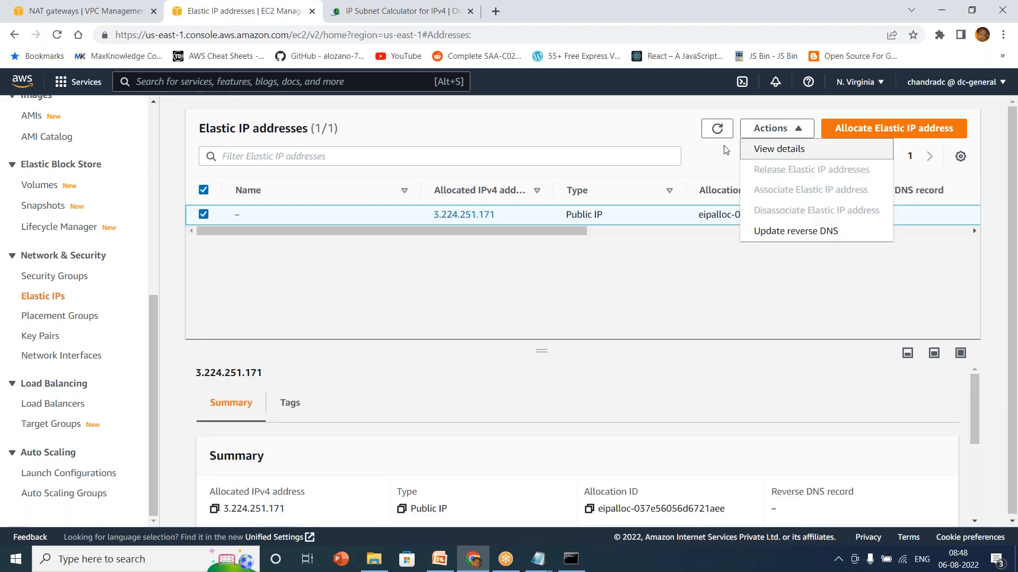
left_click(711, 133)
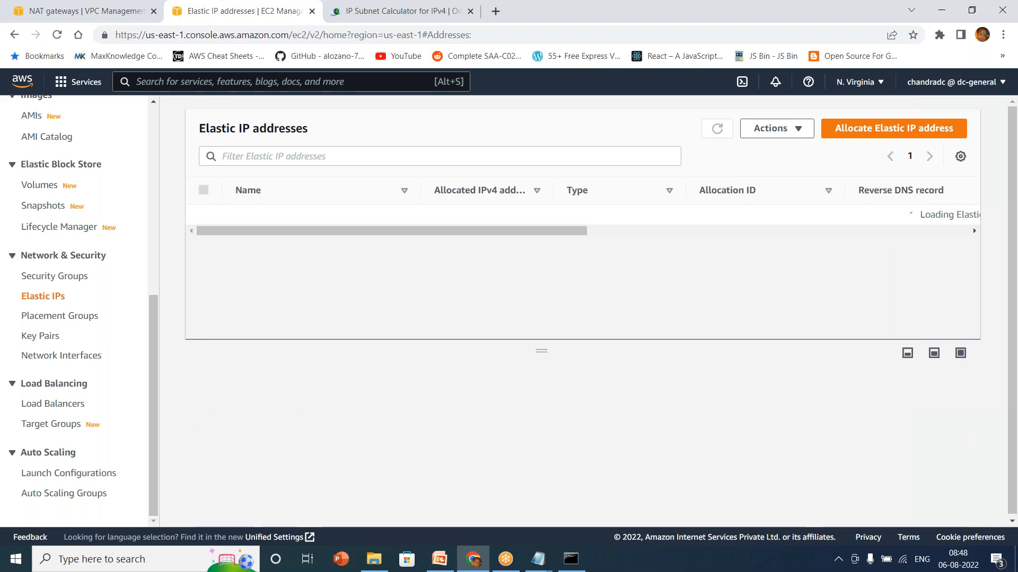
left_click(799, 132)
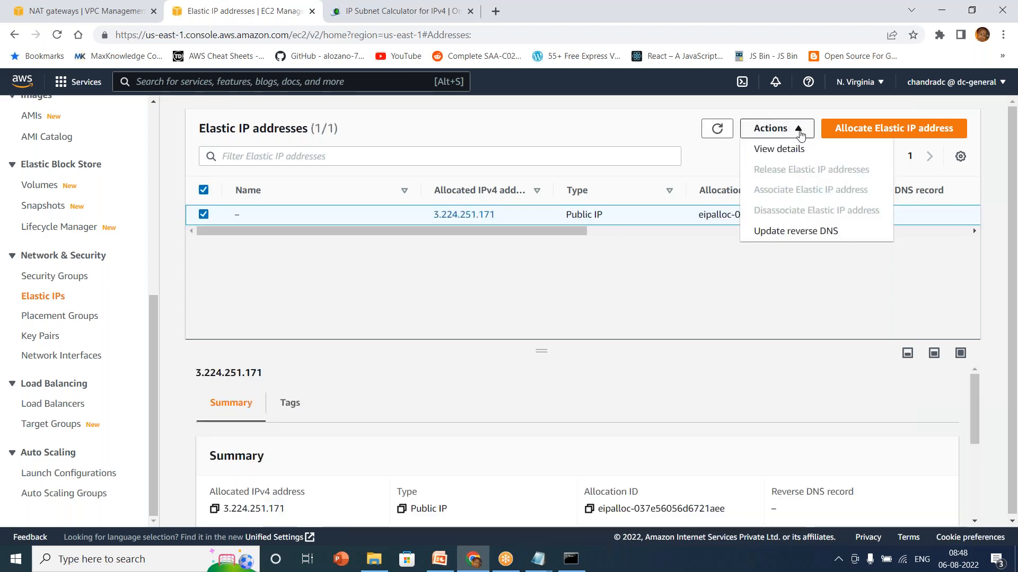
left_click(657, 274)
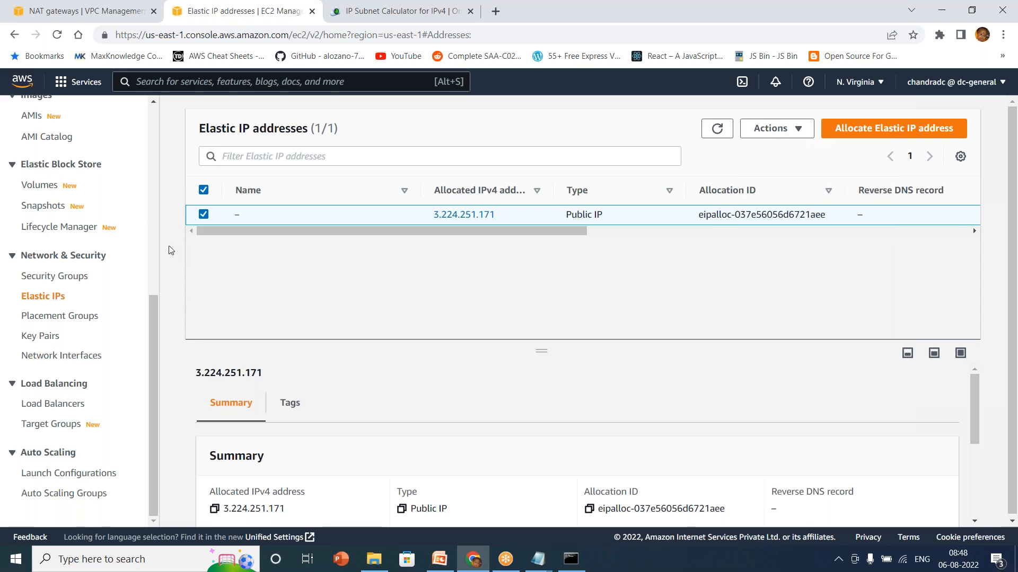
- Recheck MyNGW's state in the VPC console, and try to delete CustomVPC from the VPC list
left_click(101, 13)
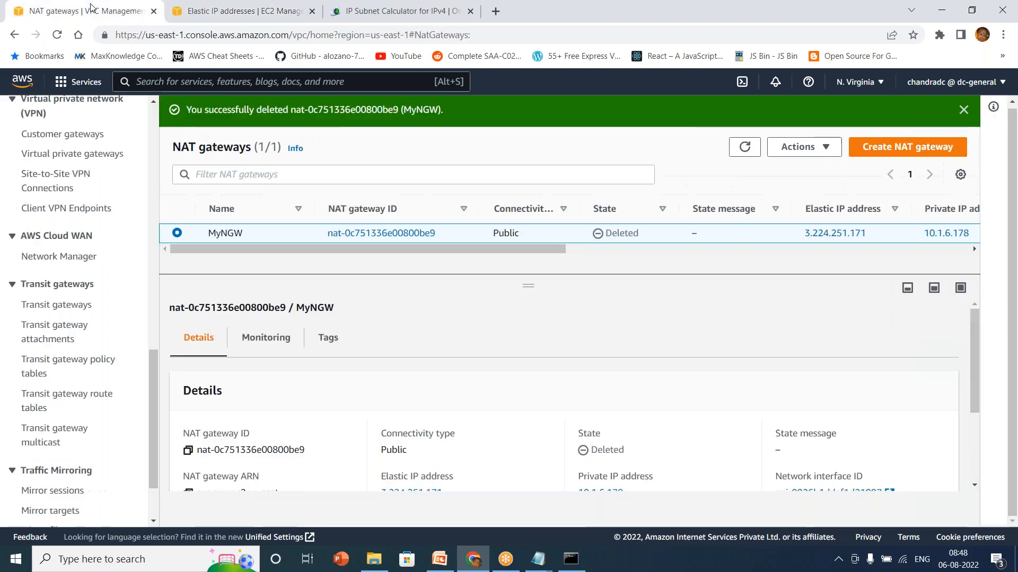
left_click(744, 147)
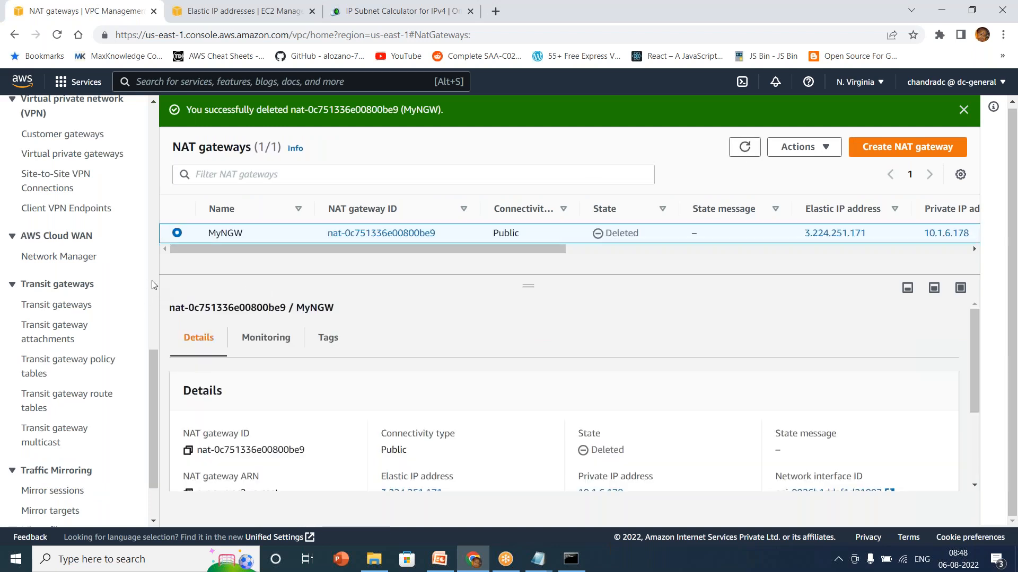
scroll(152, 285, "up", 7)
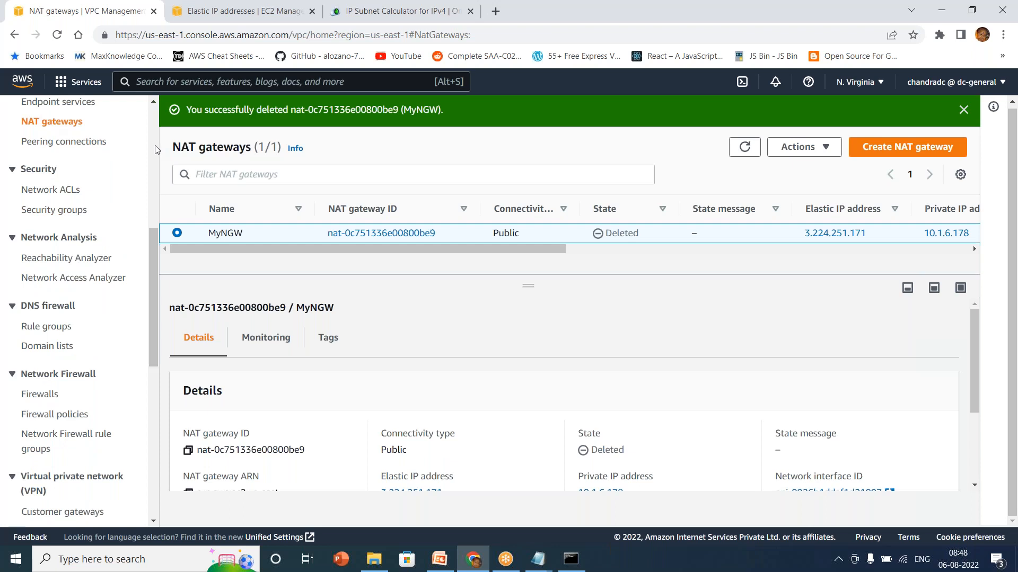
scroll(154, 144, "up", 7)
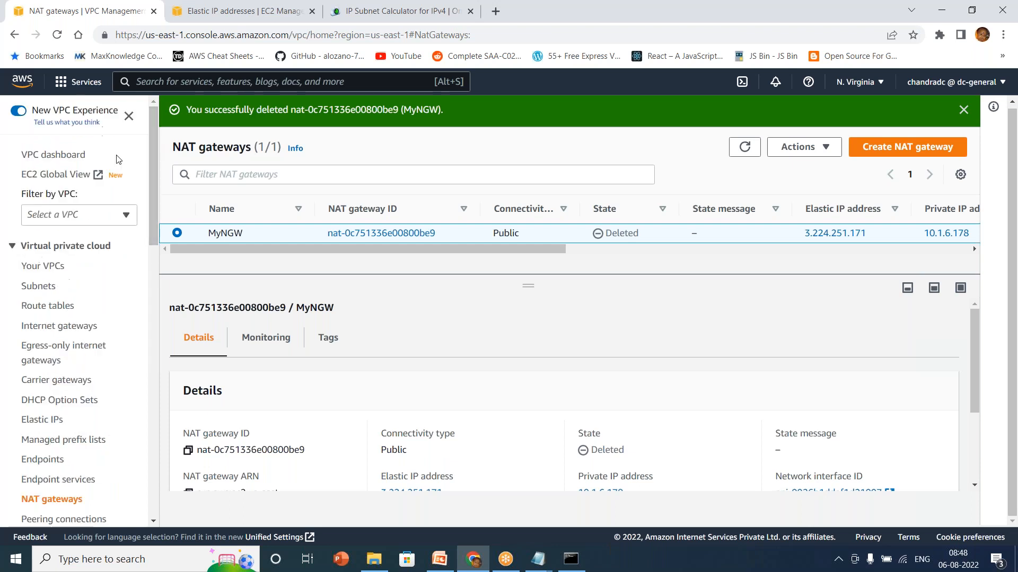
left_click(54, 267)
left_click(212, 219)
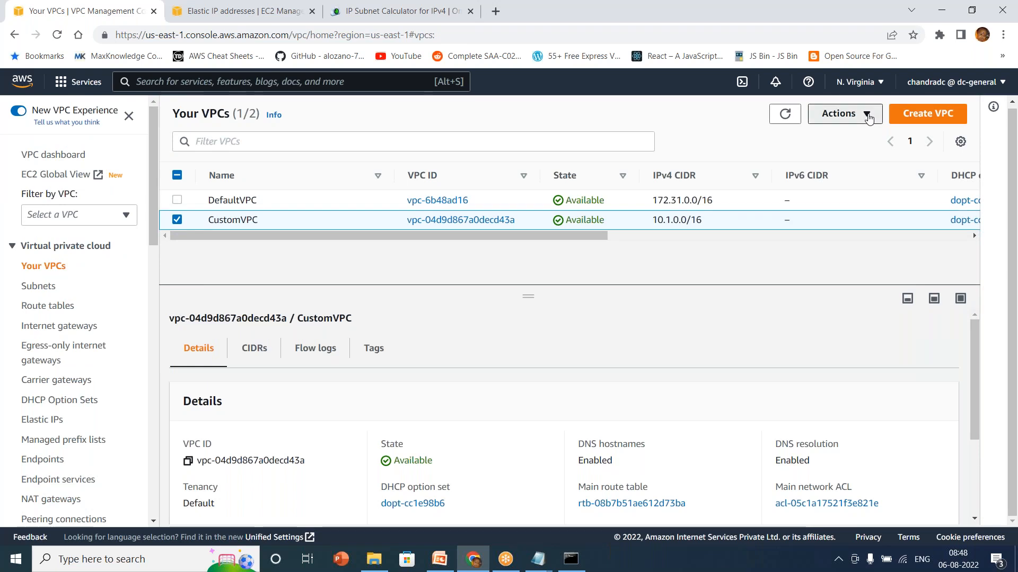
left_click(868, 118)
left_click(843, 299)
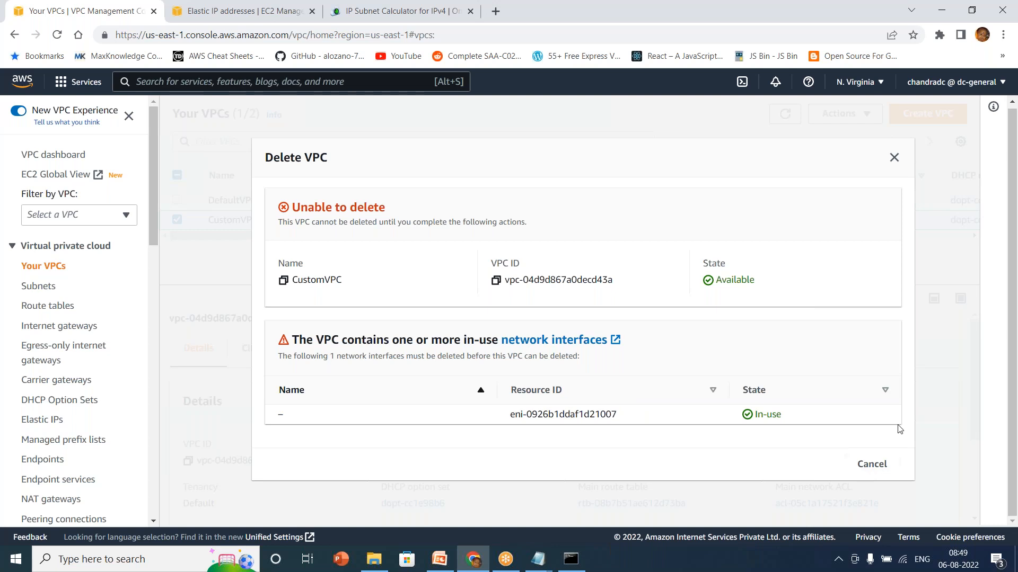
left_click(871, 465)
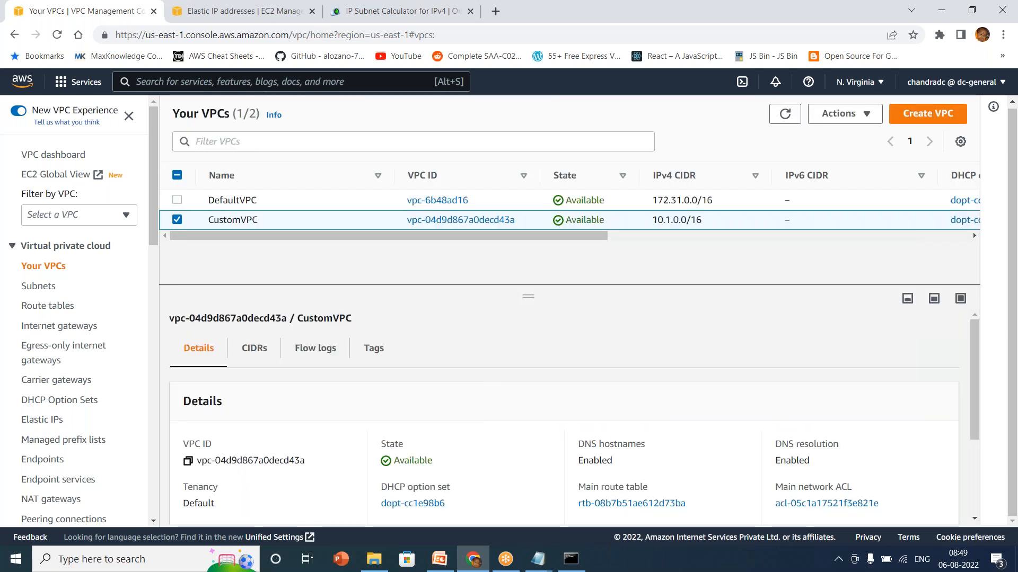
- Open the network interfaces list in the EC2 console and refresh it to look for interfaces still belonging to CustomVPC
left_click(250, 11)
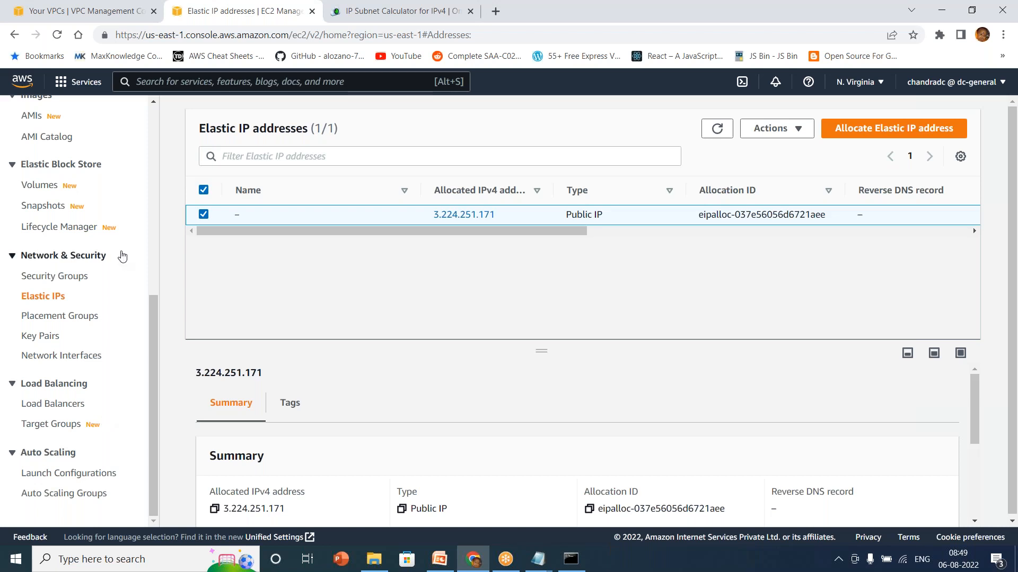
left_click(86, 356)
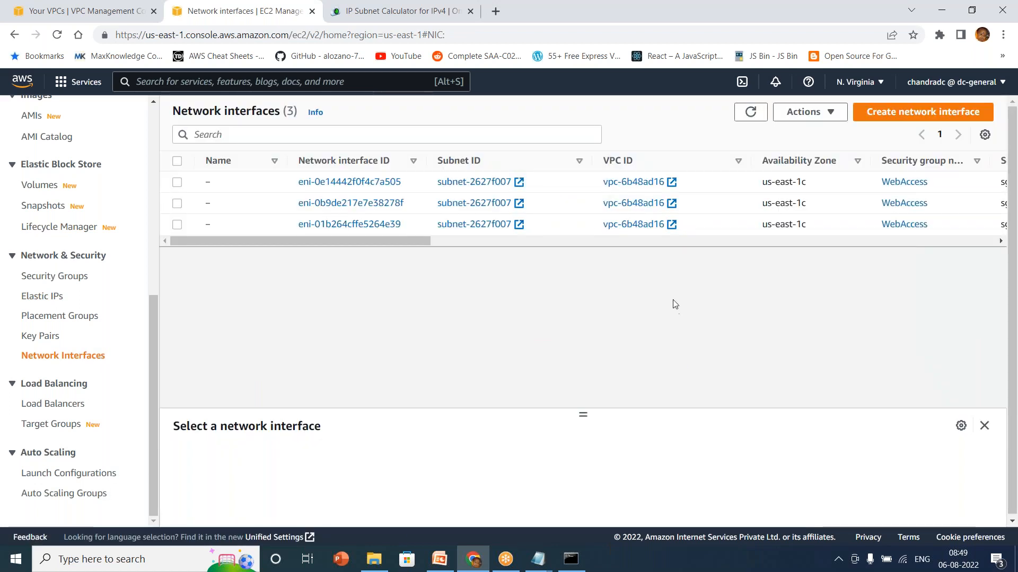
left_click(750, 113)
- Return to the VPC console and delete CustomVPC with its associated resources, confirming with the word delete
left_click(88, 11)
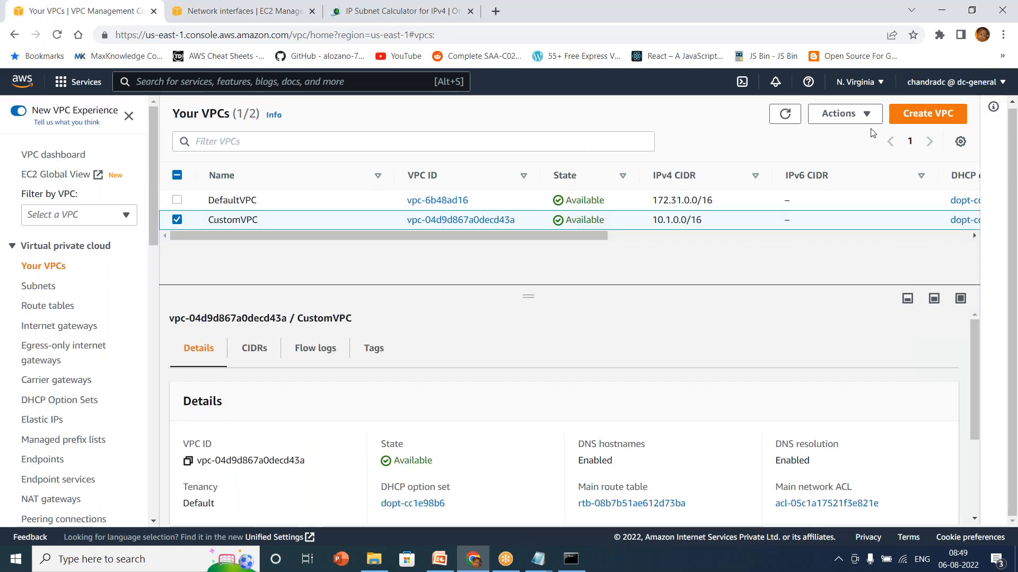
left_click(784, 115)
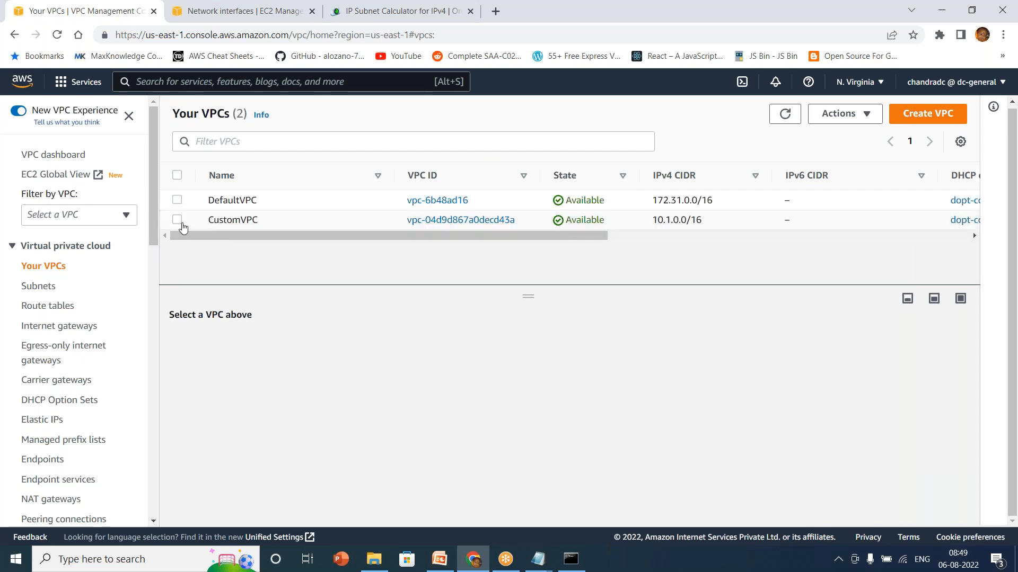
left_click(177, 220)
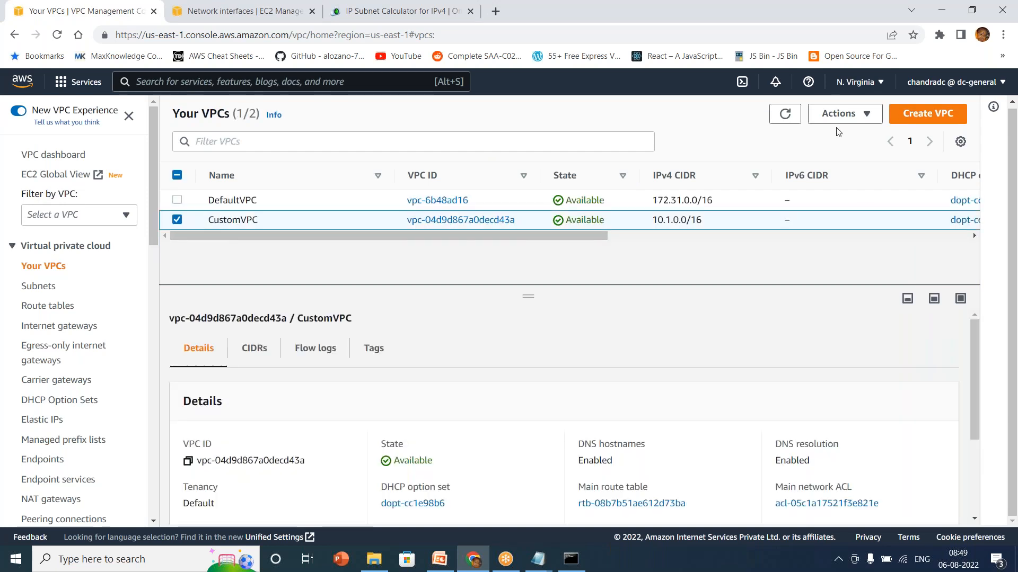
left_click(861, 121)
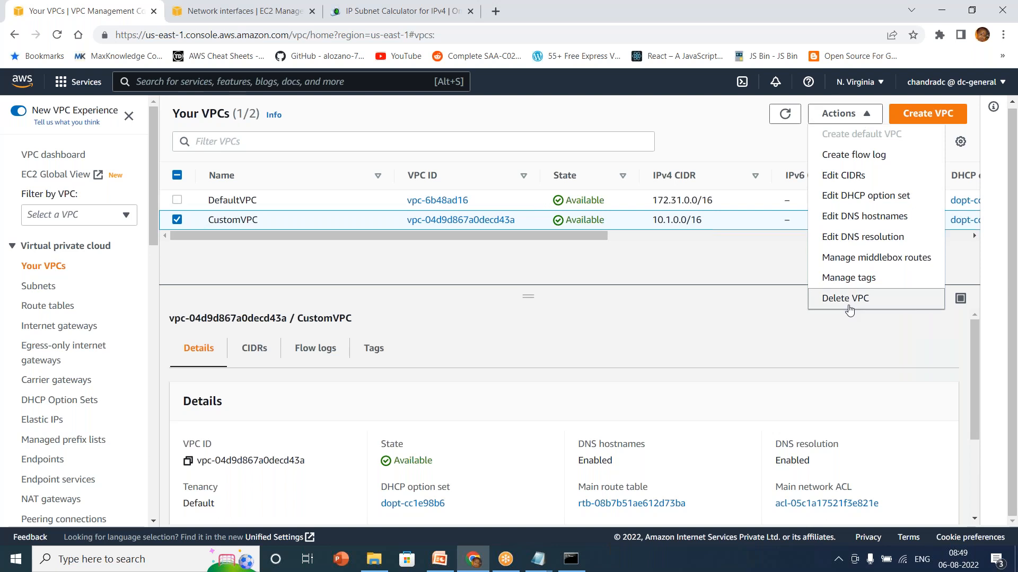
left_click(848, 302)
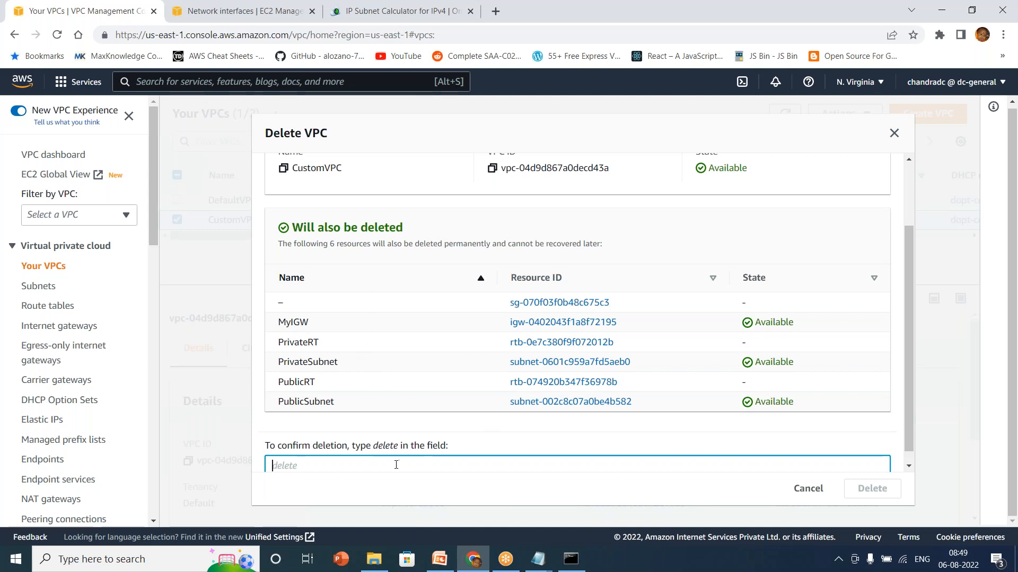
type("delete")
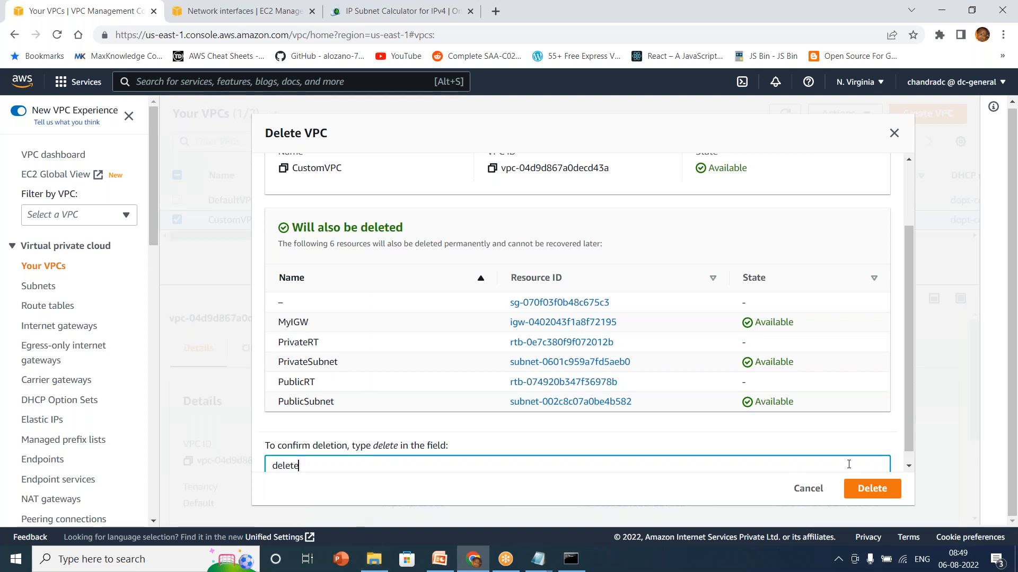
left_click(870, 488)
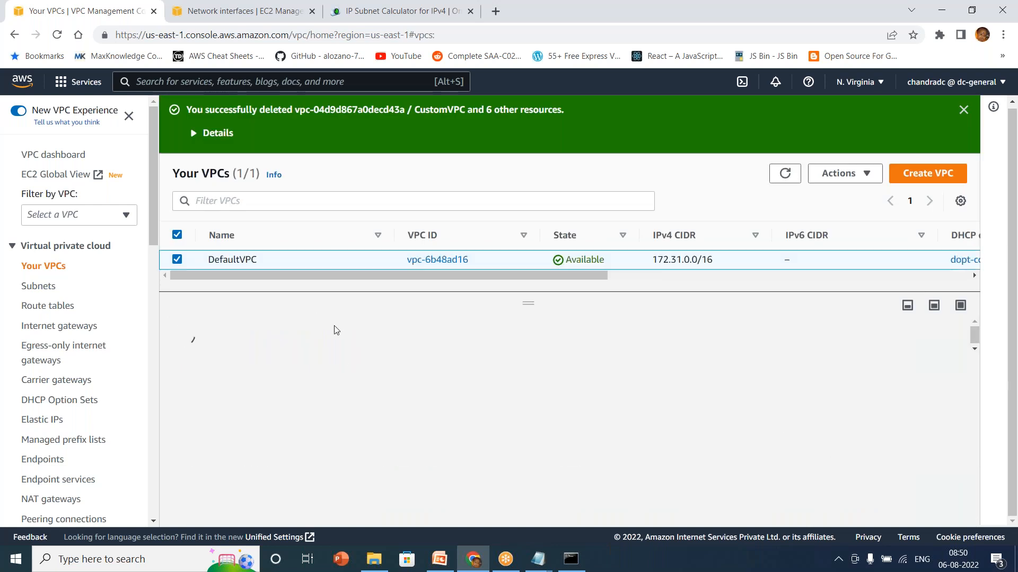
- Check the subnets, route tables and internet gateways lists for resources remaining from CustomVPC
left_click(58, 291)
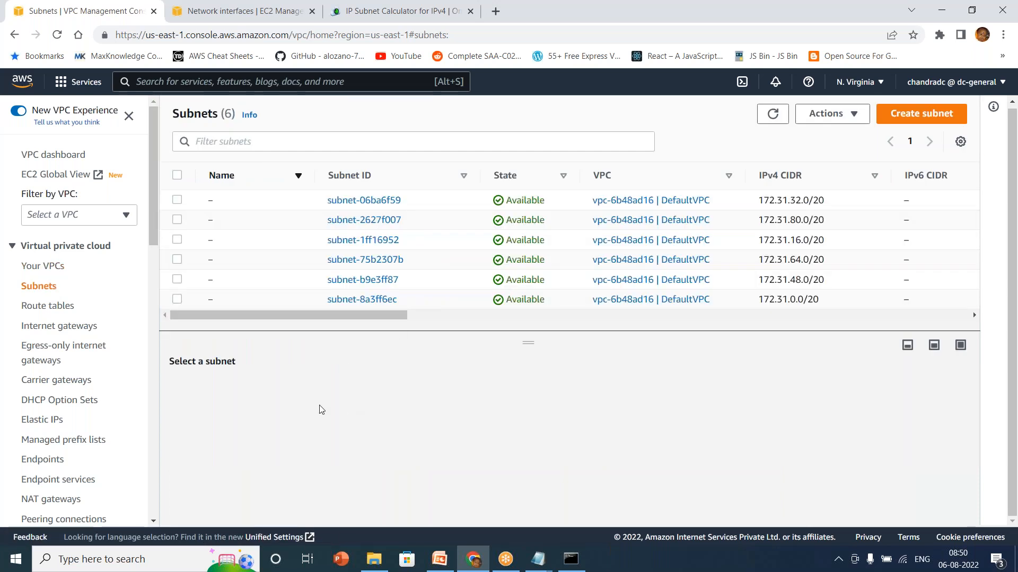
left_click(63, 307)
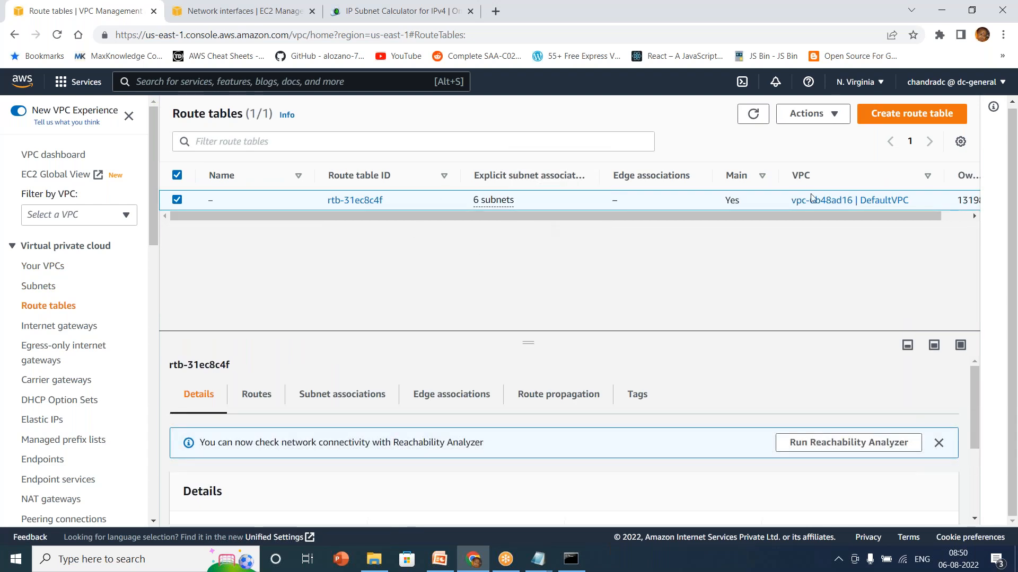
left_click(62, 325)
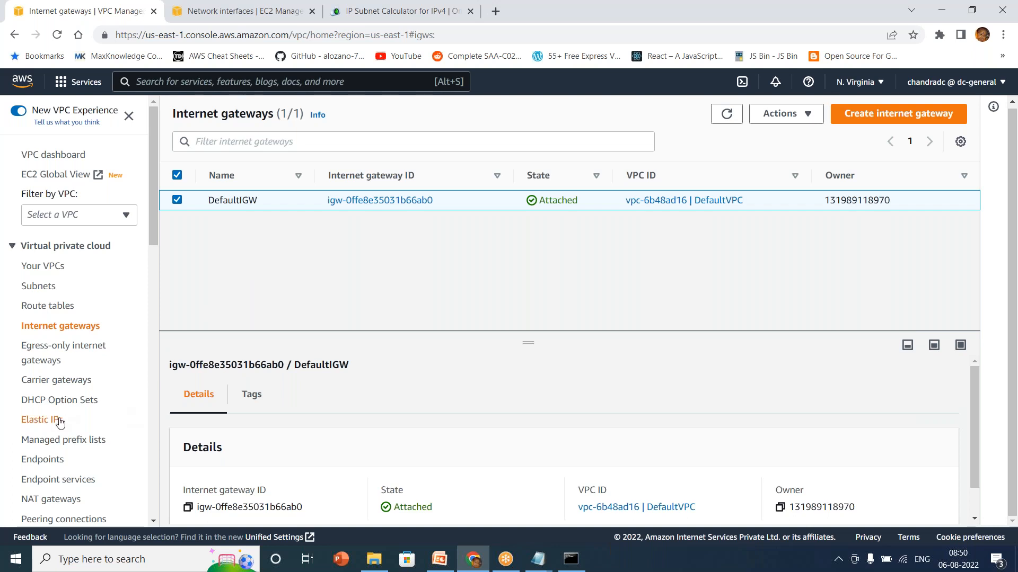
- Release the allocated Elastic IP address from the account in the VPC console
left_click(49, 426)
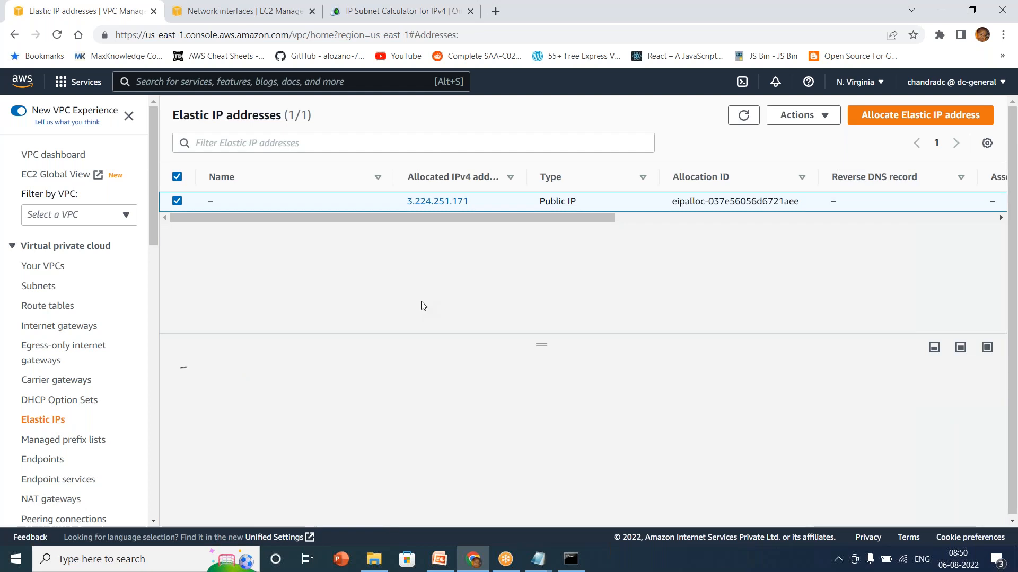
left_click(825, 121)
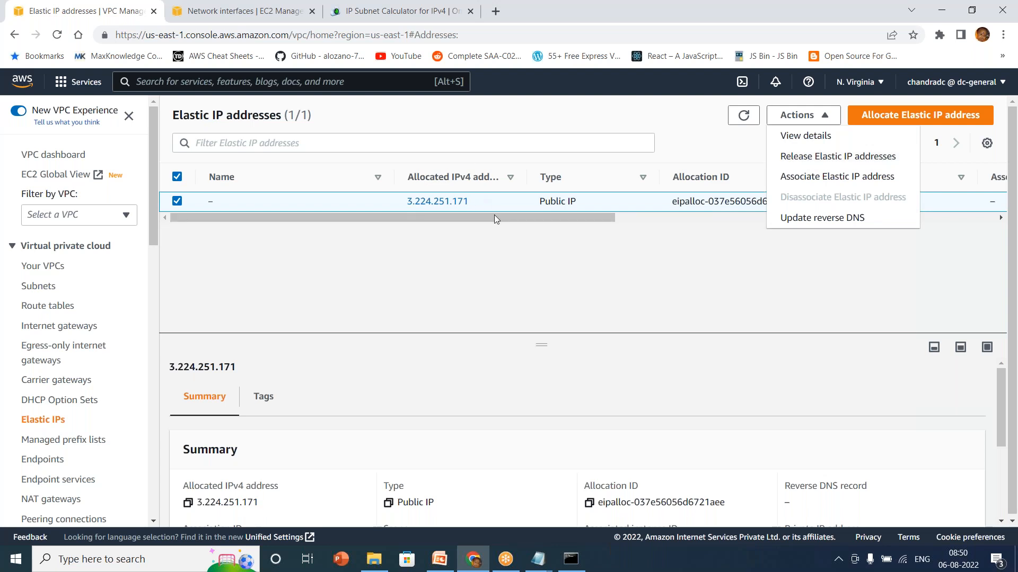
left_click(821, 160)
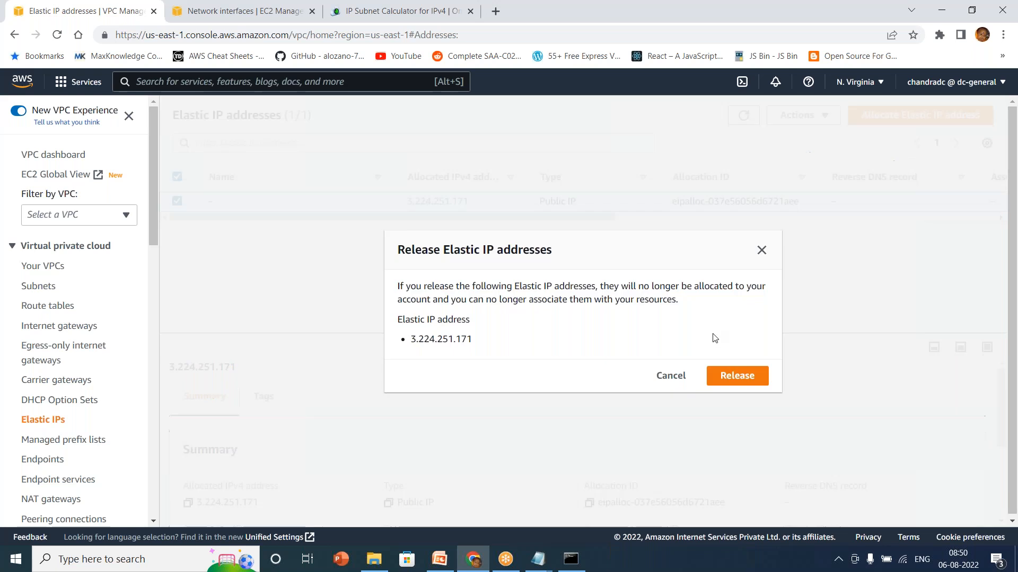
left_click(728, 377)
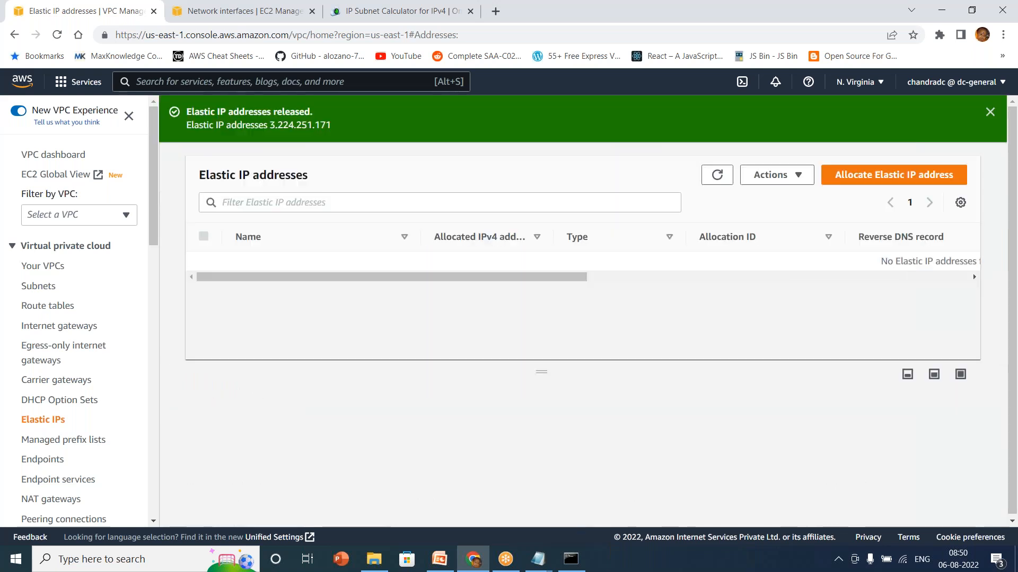
- Refresh the NAT gateways list in the VPC console and the instances list in the EC2 console to check for leftover resources
left_click(153, 497)
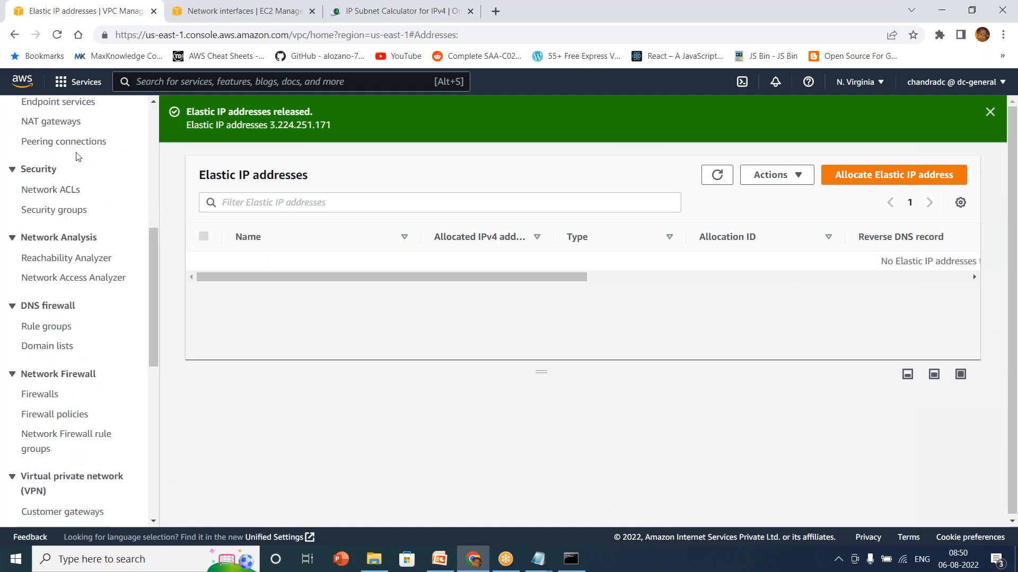
left_click(59, 123)
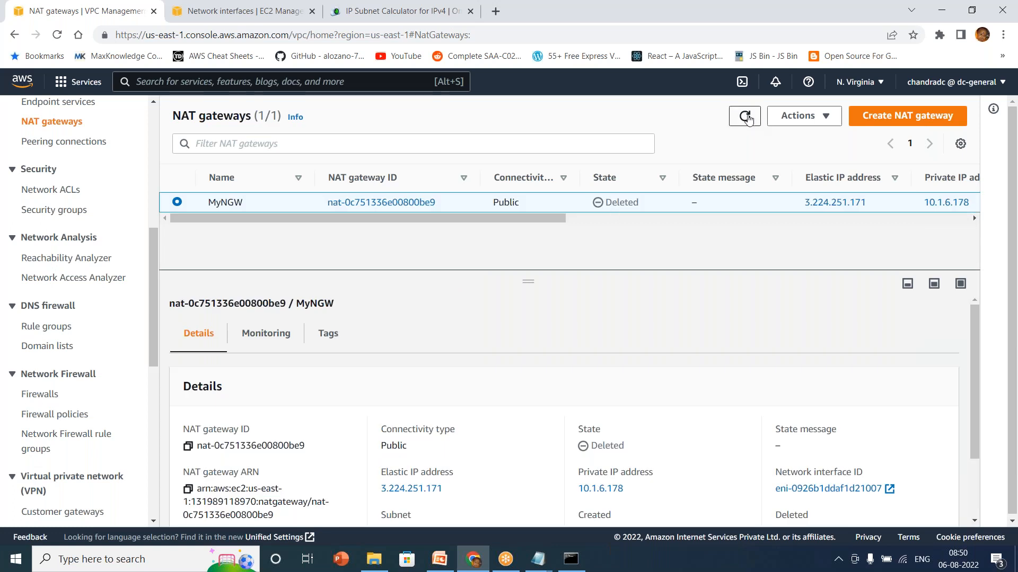
left_click(746, 116)
left_click(248, 11)
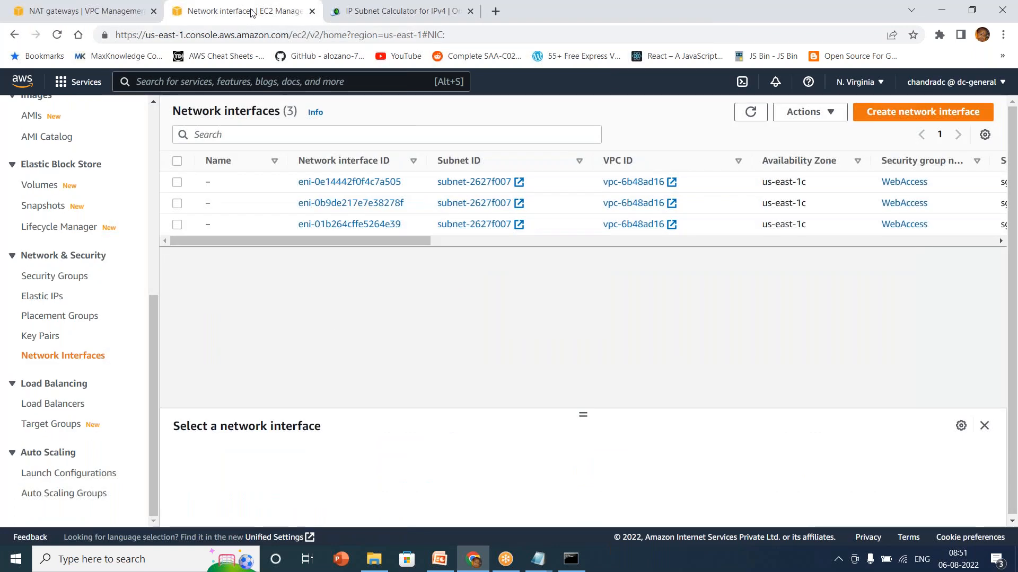
scroll(154, 188, "up", 7)
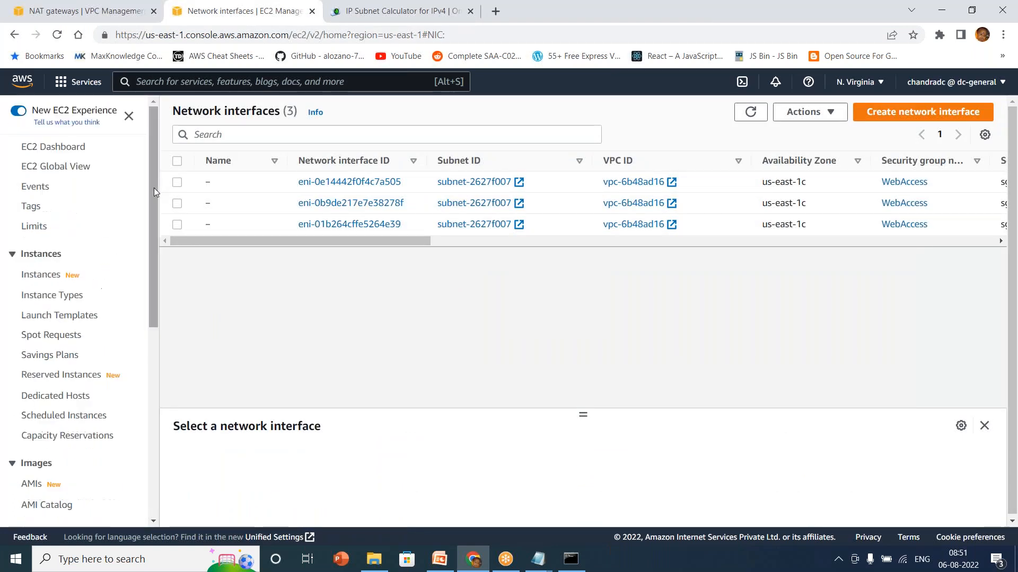
left_click(53, 280)
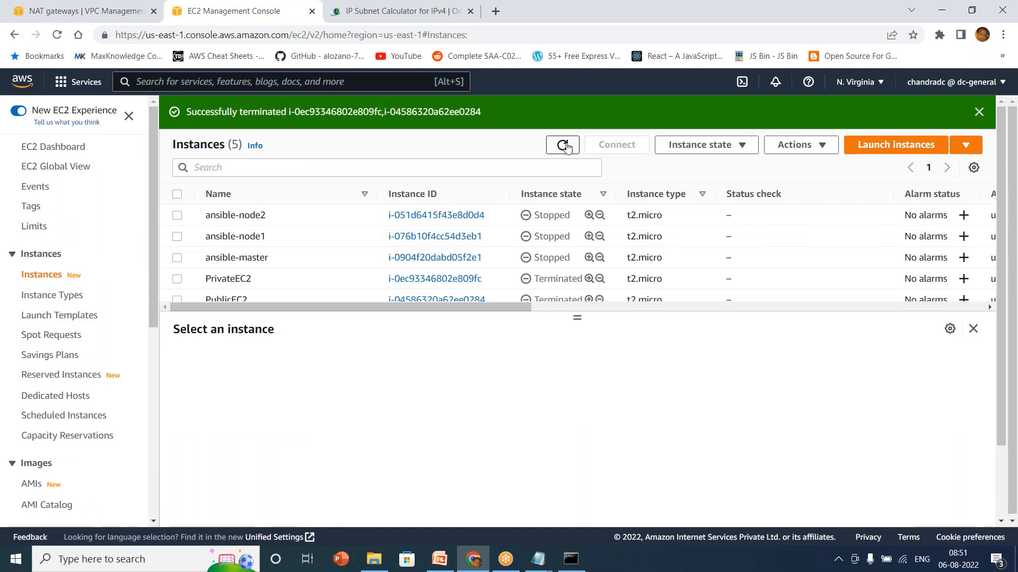
left_click(569, 143)
- Open drive.google.com in a new browser tab, go into the AWS-BESANT-JUL-7AM folder, look through its files and reload the page
left_click(394, 18)
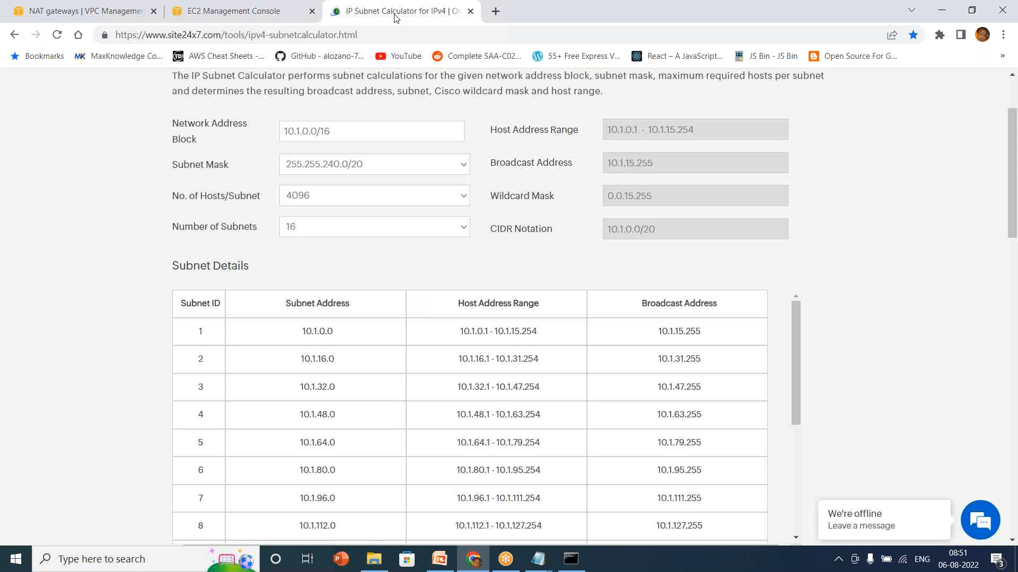
left_click(496, 11)
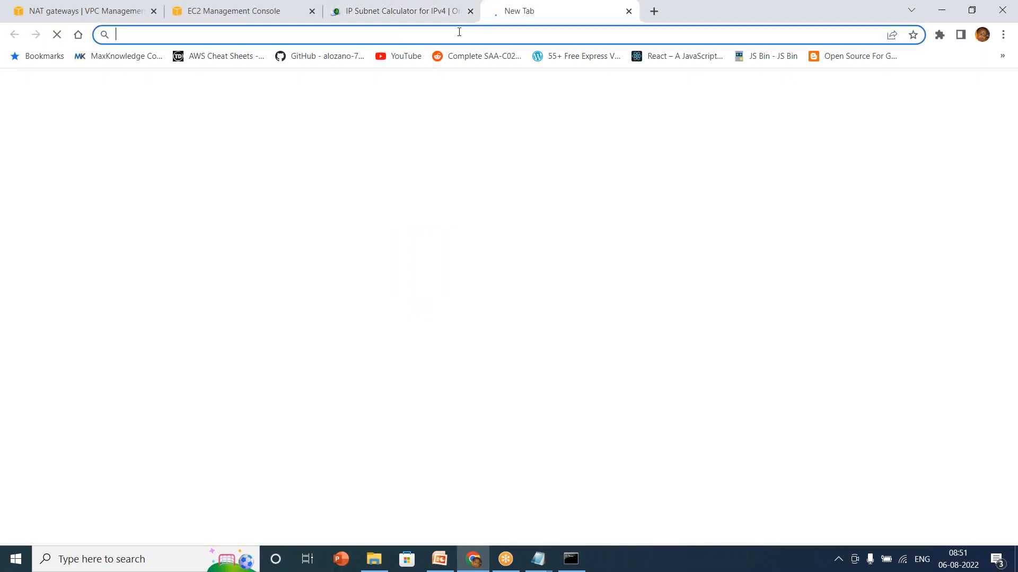
type("drive.google.com")
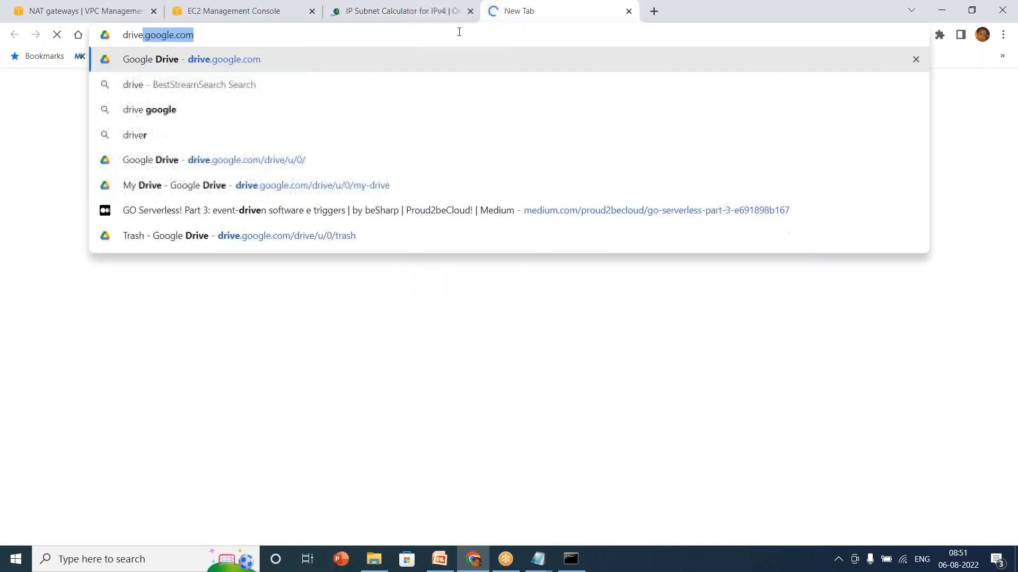
key("Return")
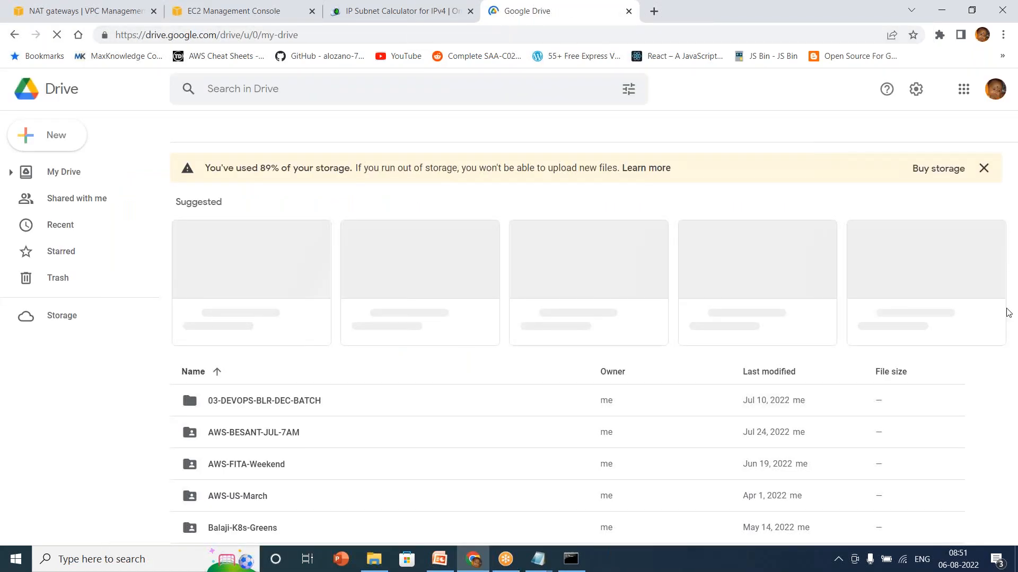
right_click(257, 434)
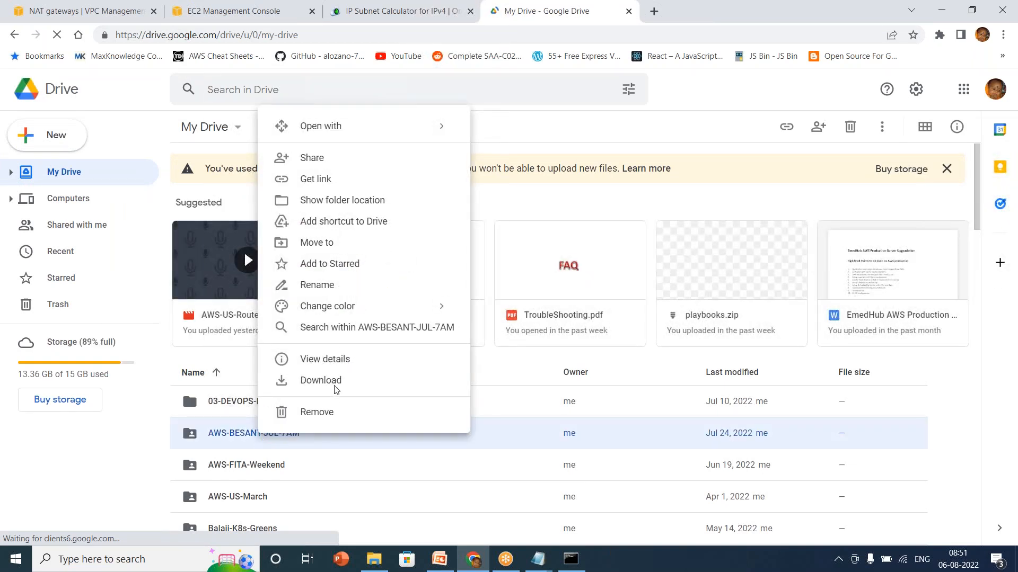
double_click(238, 434)
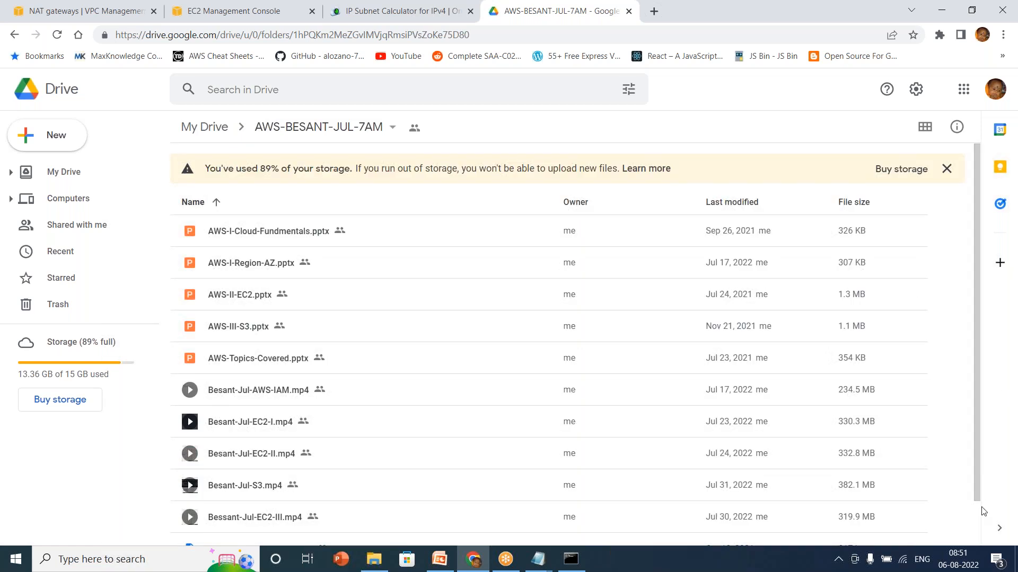
scroll(979, 518, "down", 2)
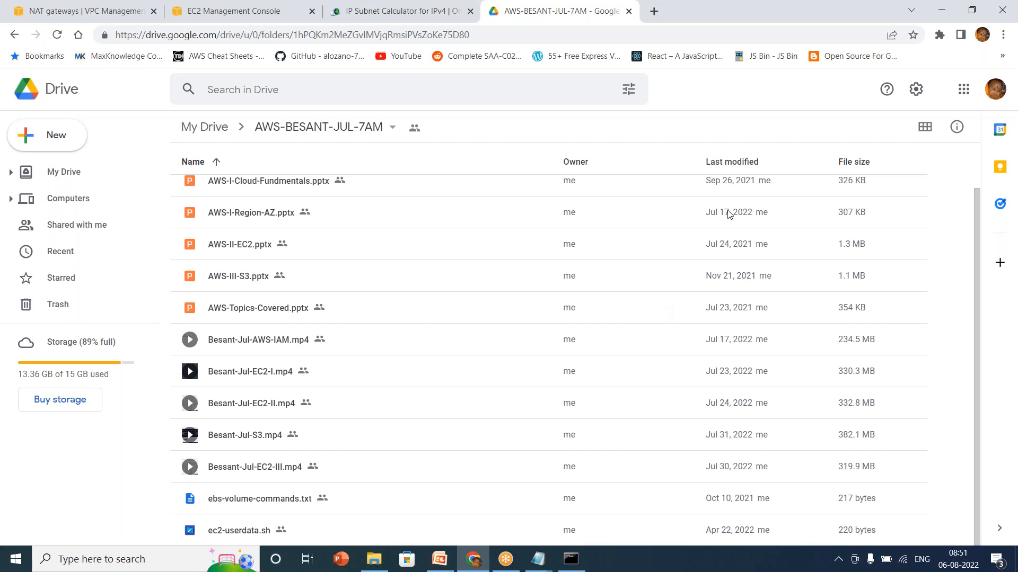
left_click(57, 33)
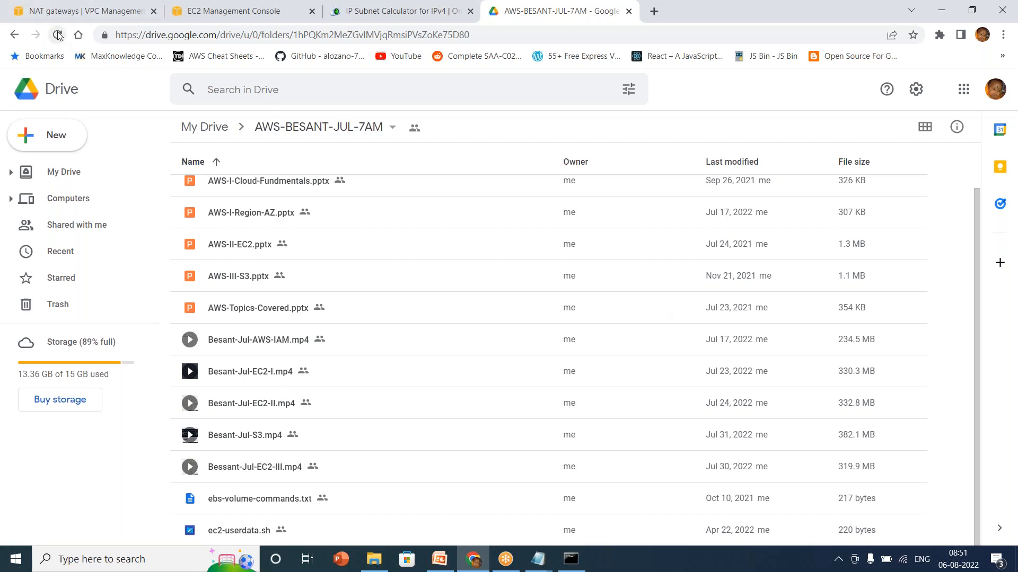